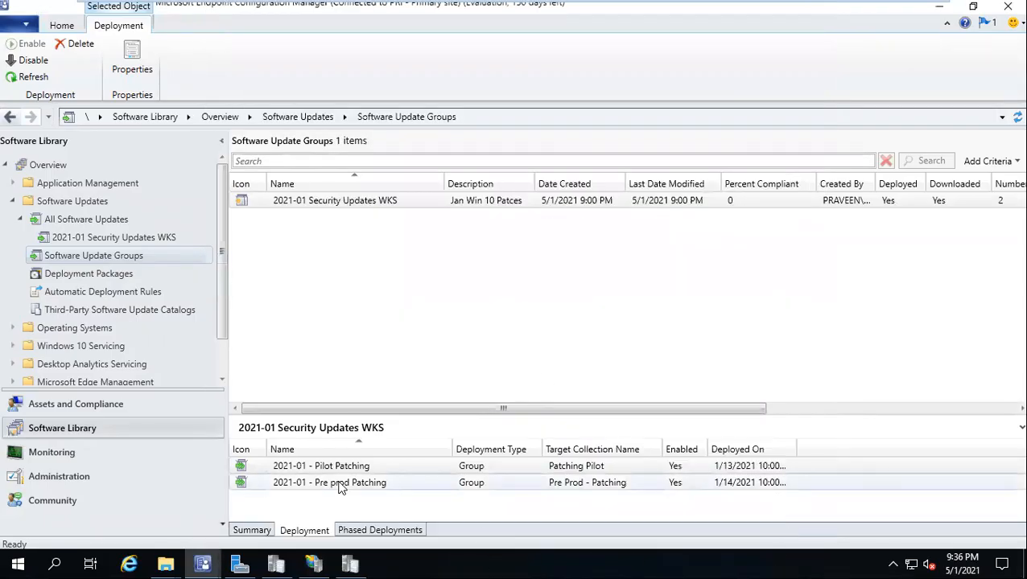
Step: Start deploying the update group under the name '2021-01 - Wave 1 Patching'
{"action": "left_click", "coordinate": [340, 484]}
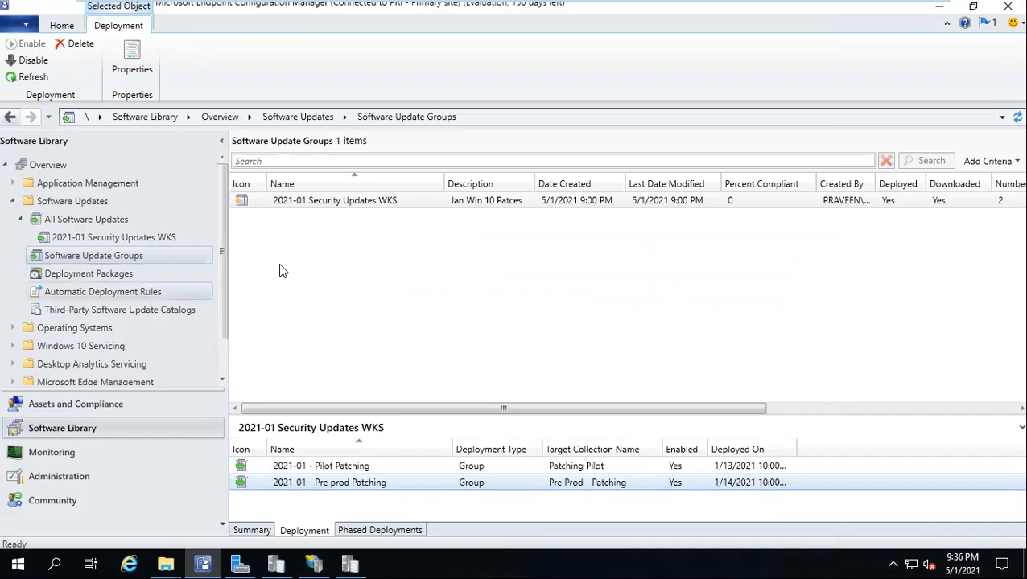
{"action": "right_click", "coordinate": [301, 202]}
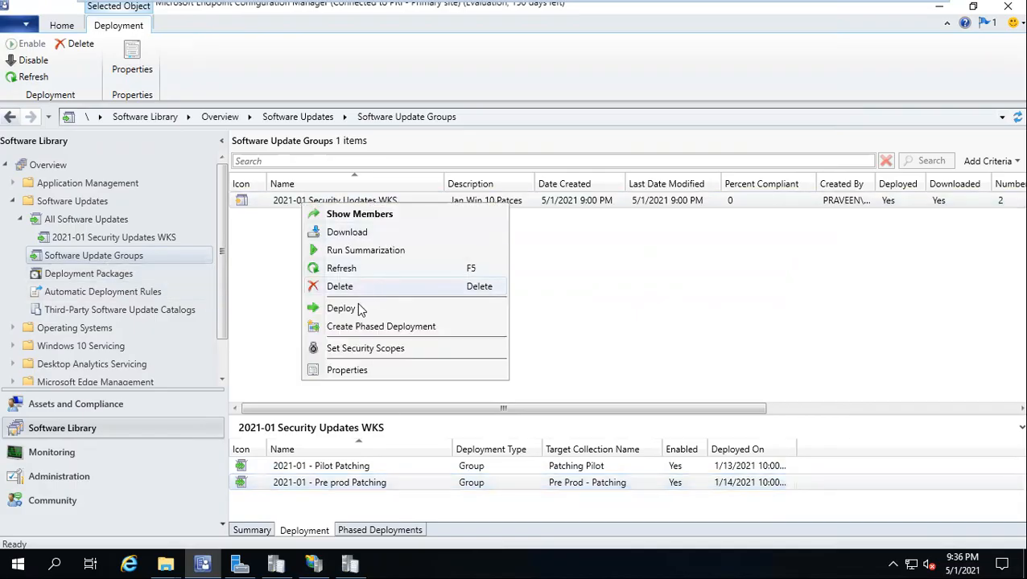
{"action": "left_click", "coordinate": [359, 308]}
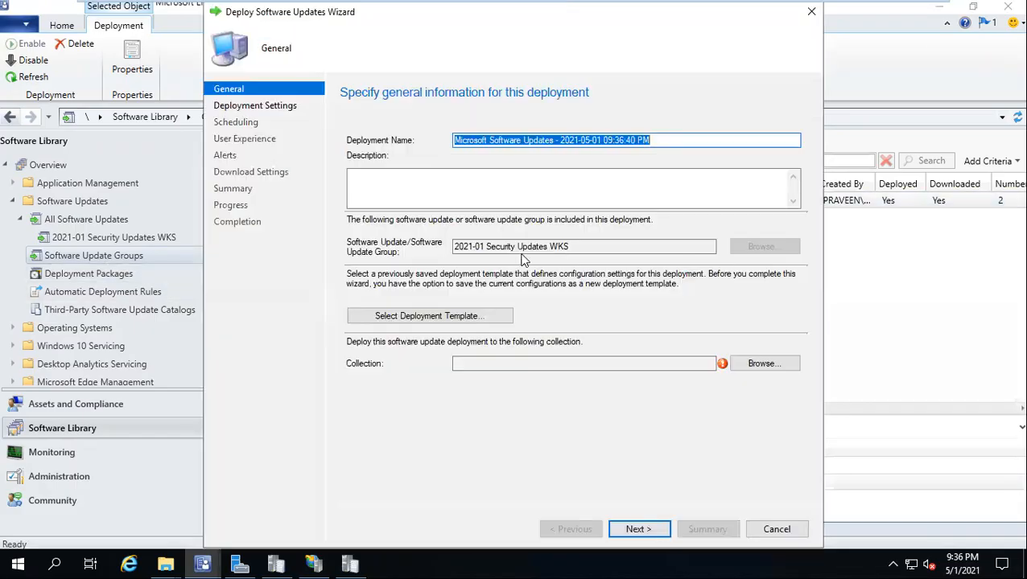
{"action": "type", "text": "2021-01 - Wave 1 Patching"}
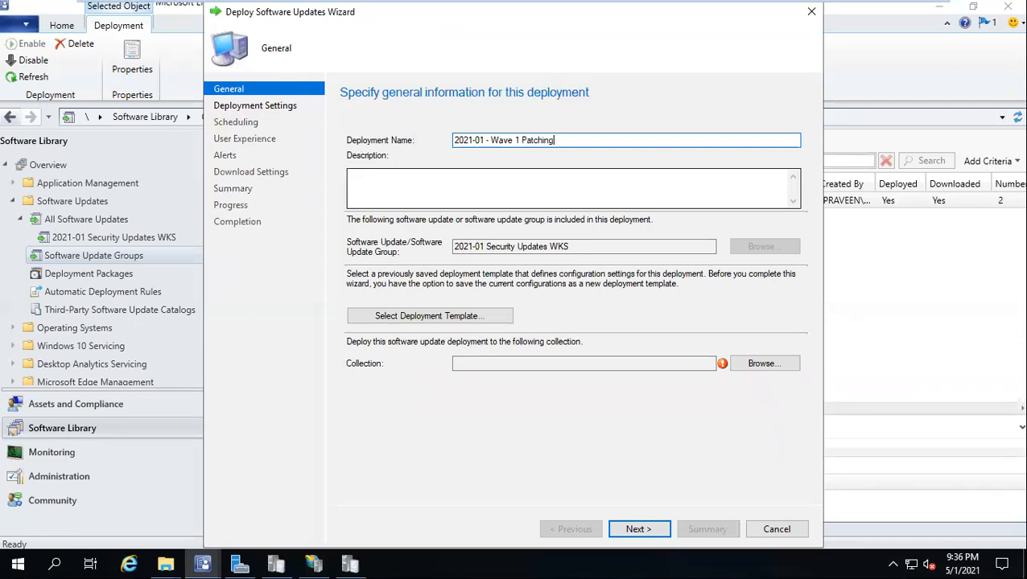
Step: Target the Wave 1 - Patching collection under Patching > Prod
{"action": "left_click", "coordinate": [763, 363]}
{"action": "double_click", "coordinate": [296, 165]}
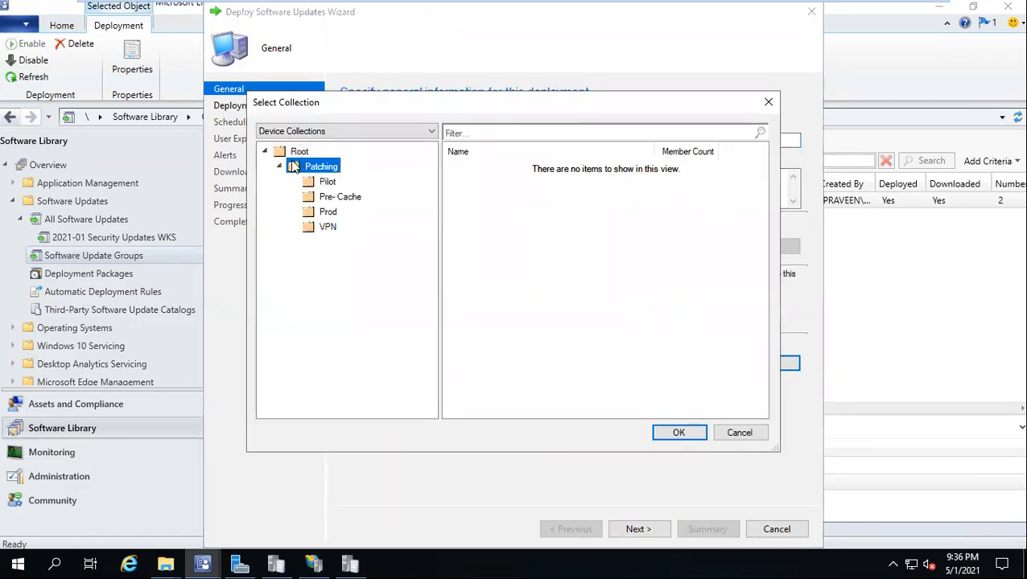
{"action": "left_click", "coordinate": [327, 213]}
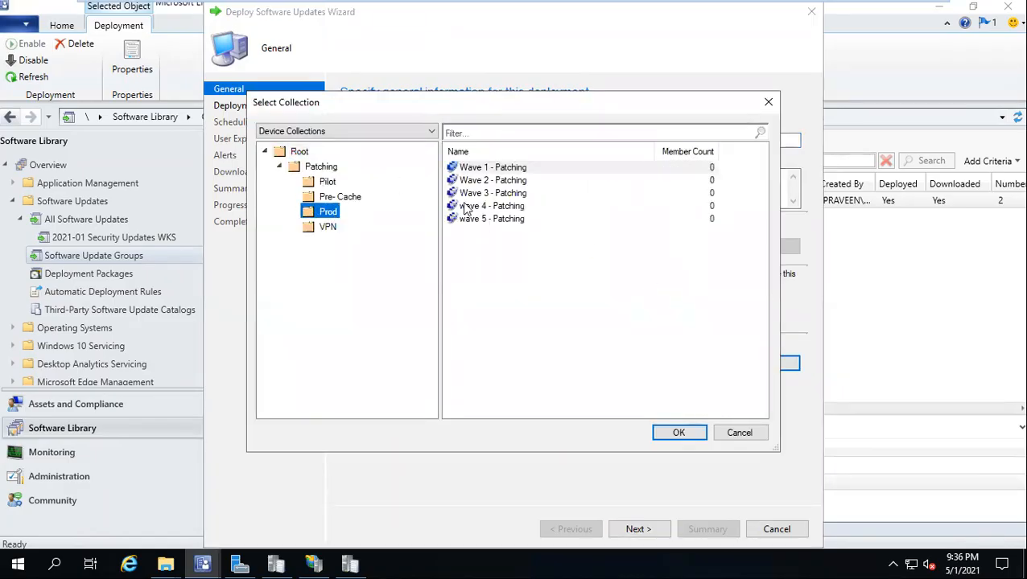
{"action": "left_click", "coordinate": [491, 167]}
{"action": "left_click", "coordinate": [678, 433]}
Step: Make the updates available at a specific time: 1/18/2021 10:59 AM
{"action": "left_click", "coordinate": [634, 529]}
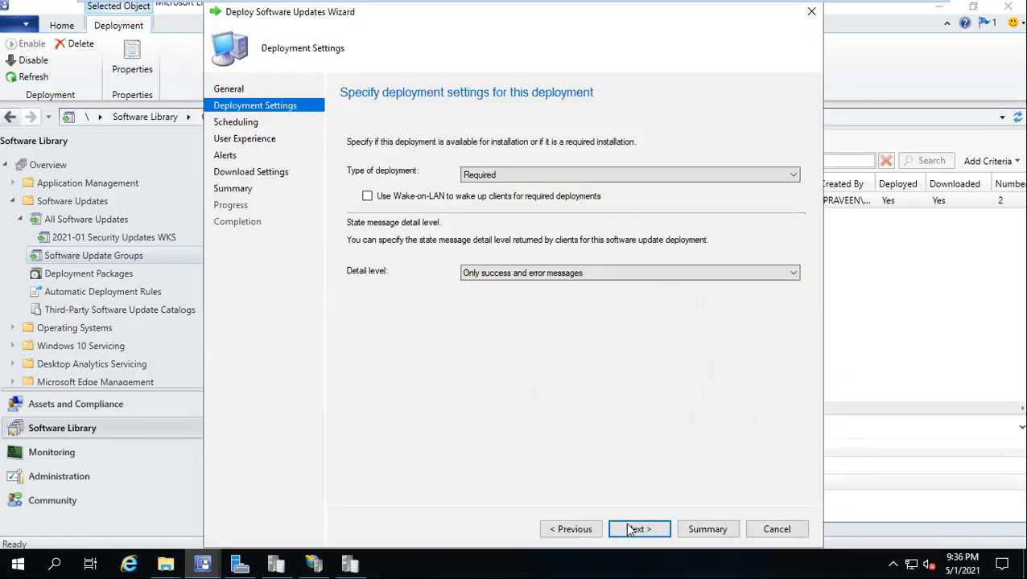
{"action": "left_click", "coordinate": [634, 530]}
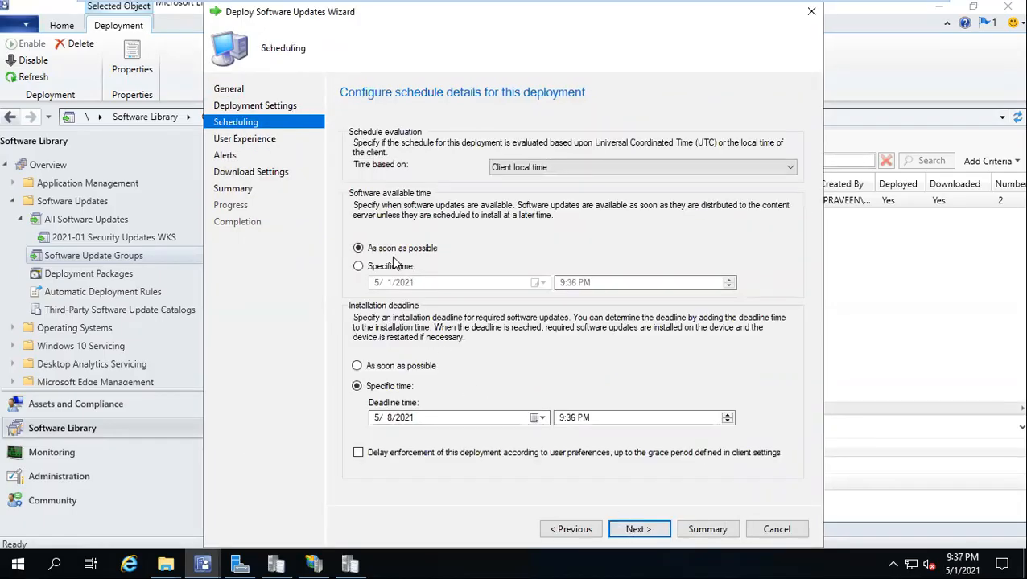
{"action": "left_click", "coordinate": [359, 266]}
{"action": "left_click", "coordinate": [534, 283]}
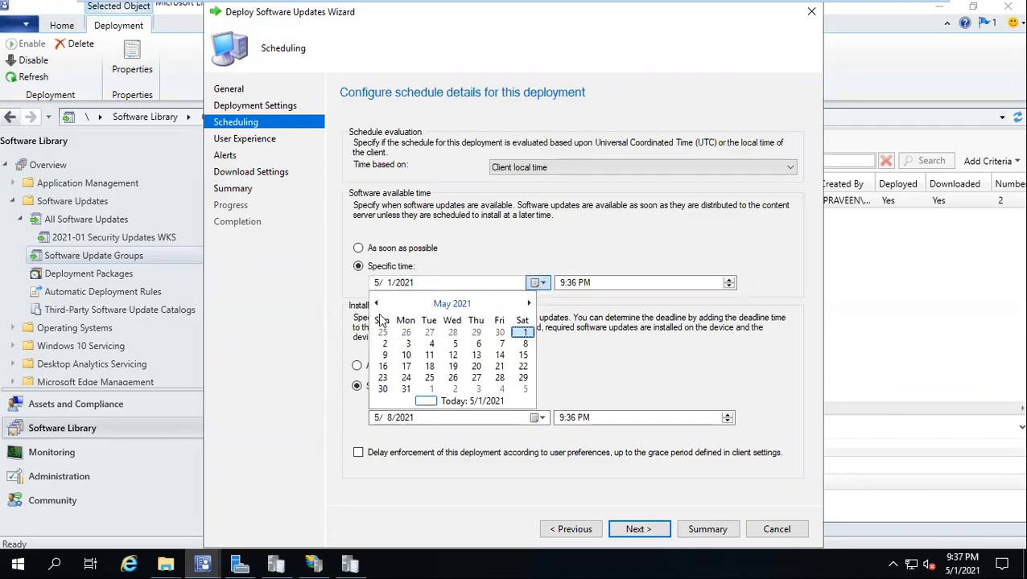
{"action": "left_click", "coordinate": [375, 305]}
{"action": "left_click", "coordinate": [376, 304]}
{"action": "left_click", "coordinate": [376, 304]}
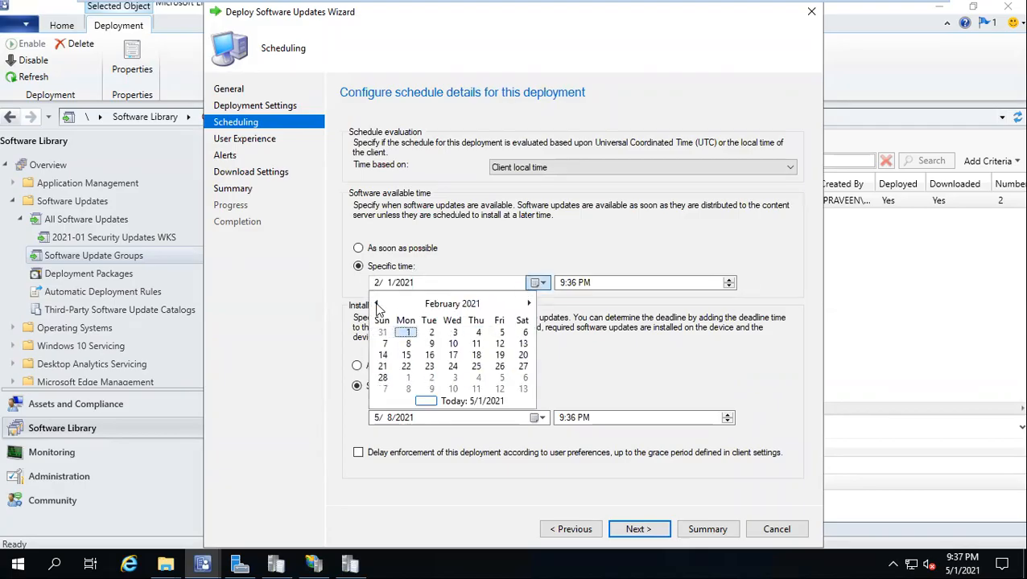
{"action": "left_click", "coordinate": [375, 304]}
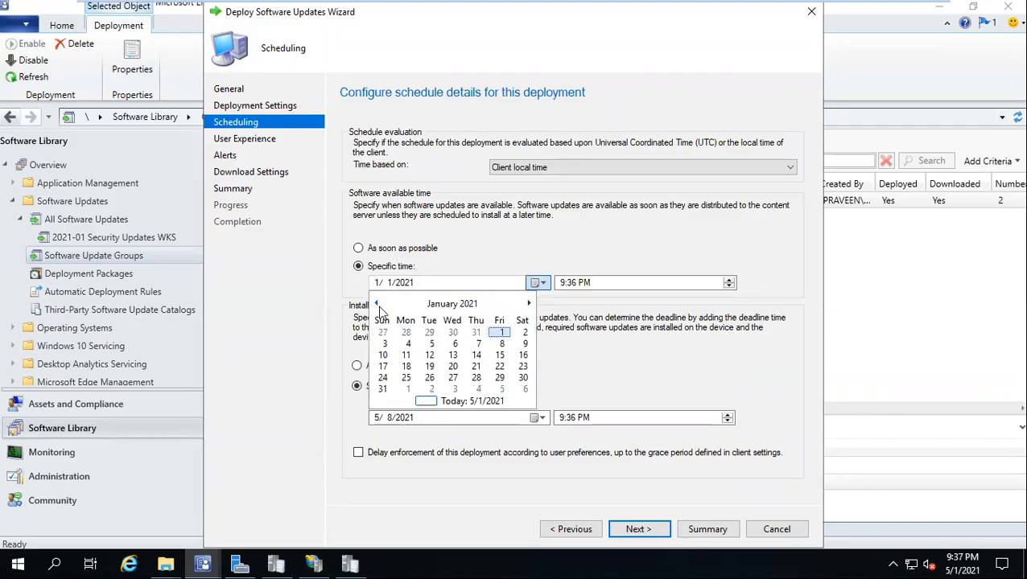
{"action": "left_click", "coordinate": [407, 367]}
{"action": "left_click", "coordinate": [566, 282]}
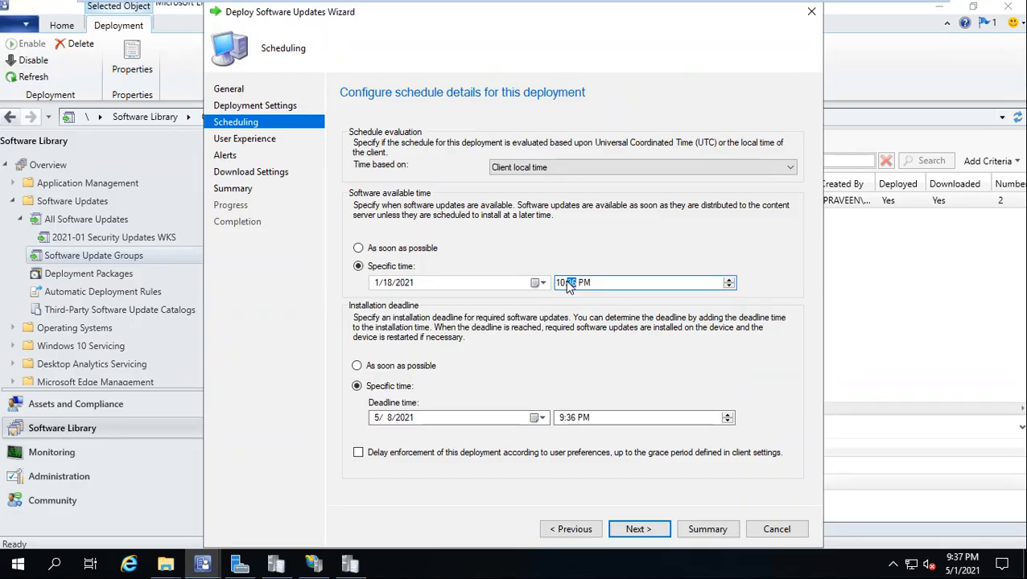
{"action": "key", "text": "Right"}
{"action": "type", "text": "a"}
Step: Set the installation deadline to 1/18/2021 12:00 PM
{"action": "left_click", "coordinate": [536, 418]}
{"action": "left_click", "coordinate": [378, 439]}
{"action": "left_click", "coordinate": [377, 440]}
{"action": "left_click", "coordinate": [377, 440]}
{"action": "left_click", "coordinate": [377, 439]}
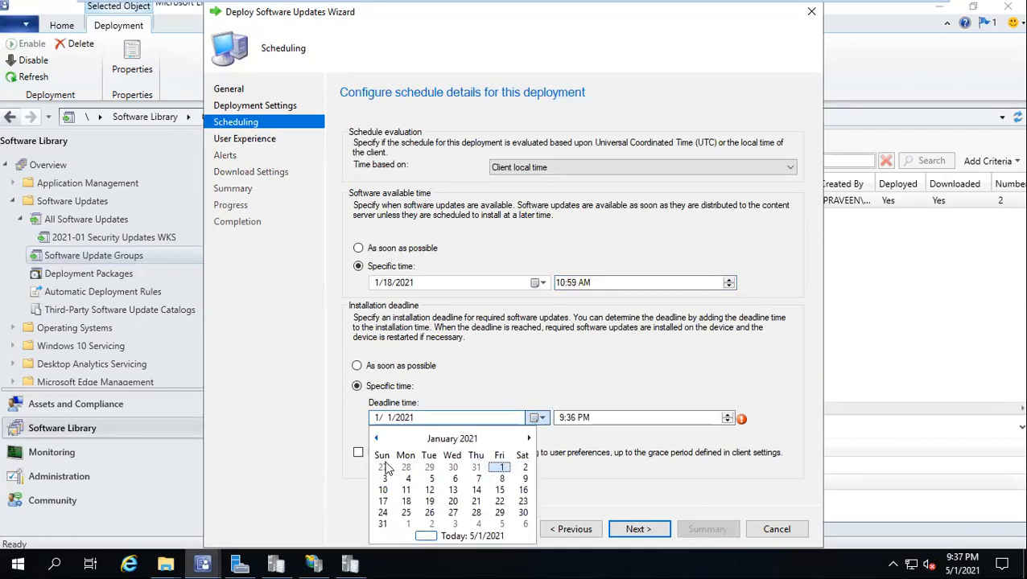
{"action": "left_click", "coordinate": [406, 501]}
{"action": "left_click", "coordinate": [563, 418]}
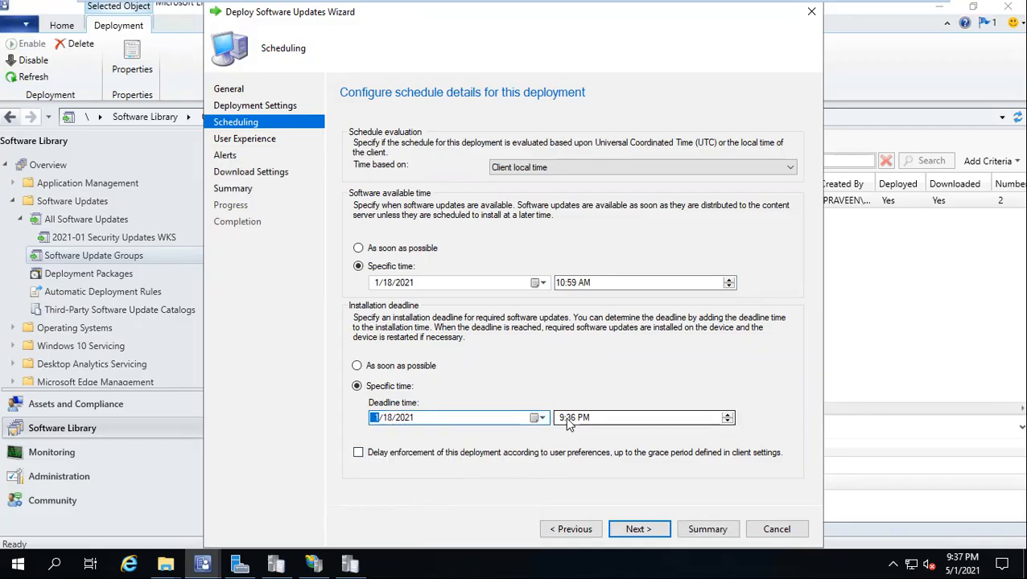
{"action": "type", "text": "1"}
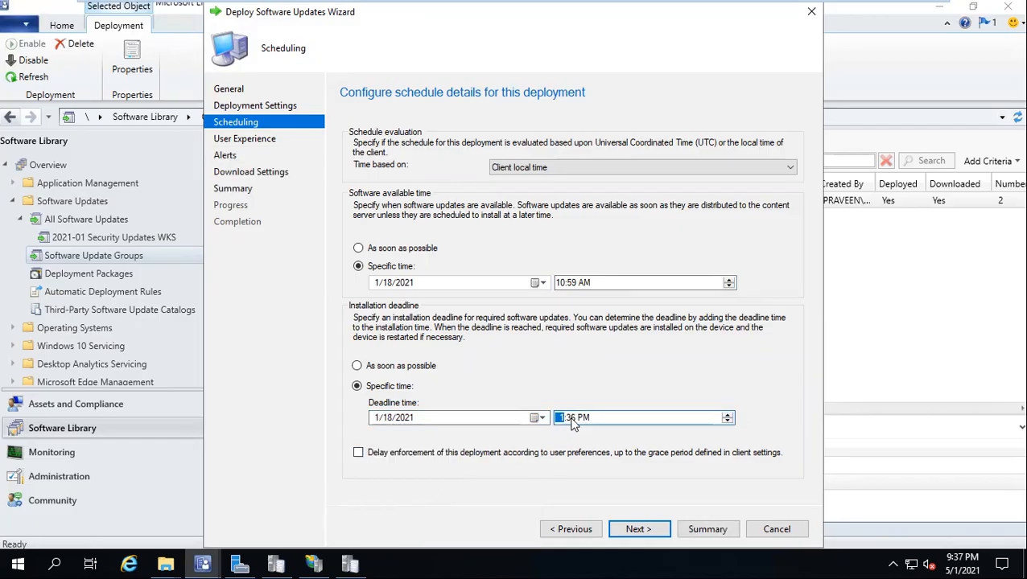
{"action": "type", "text": "2"}
{"action": "key", "text": "Right"}
{"action": "type", "text": "00"}
Step: Allow installation outside maintenance windows and show only computer-restart notifications
{"action": "left_click", "coordinate": [635, 531]}
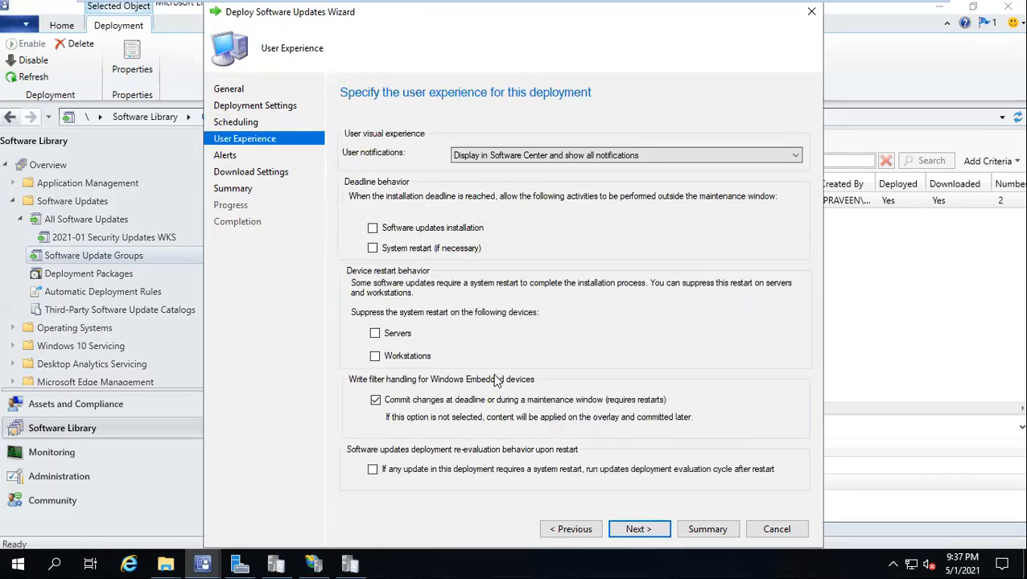
{"action": "left_click", "coordinate": [373, 228]}
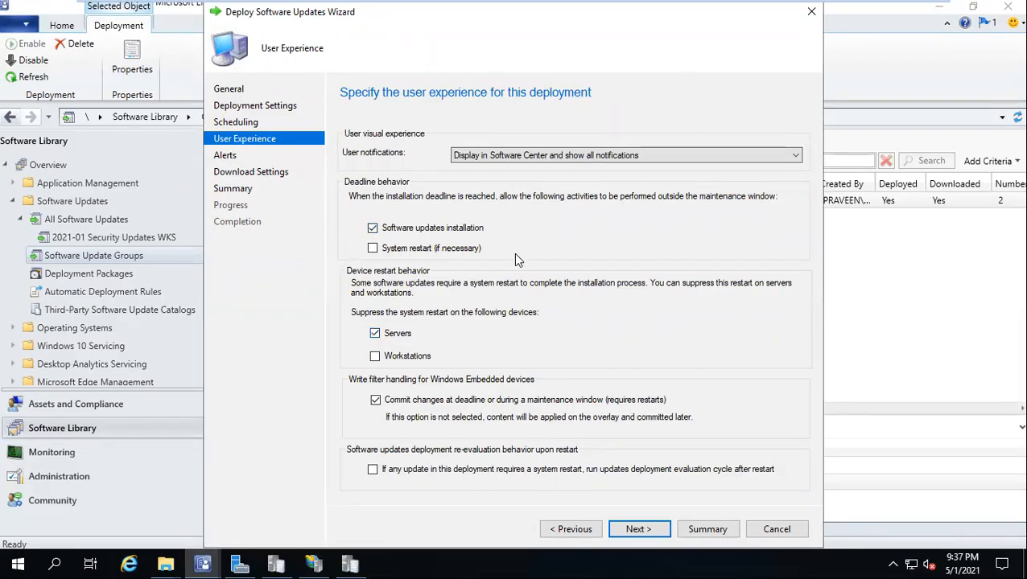
{"action": "left_click", "coordinate": [555, 155]}
{"action": "left_click", "coordinate": [552, 179]}
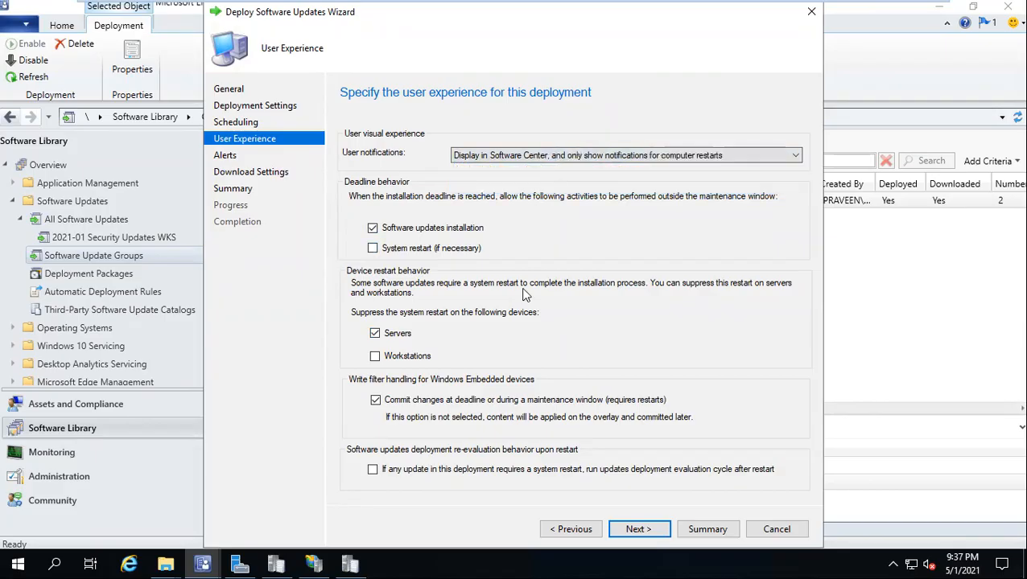
Step: Skip the alerts and choose not to install updates from the default boundary group
{"action": "left_click", "coordinate": [636, 529]}
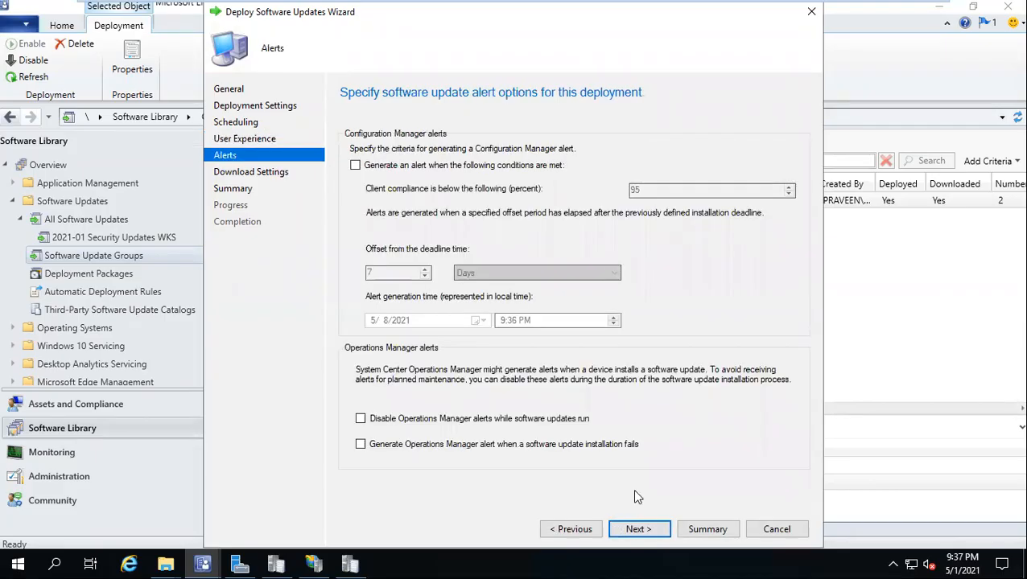
{"action": "left_click", "coordinate": [644, 529]}
{"action": "left_click", "coordinate": [403, 318]}
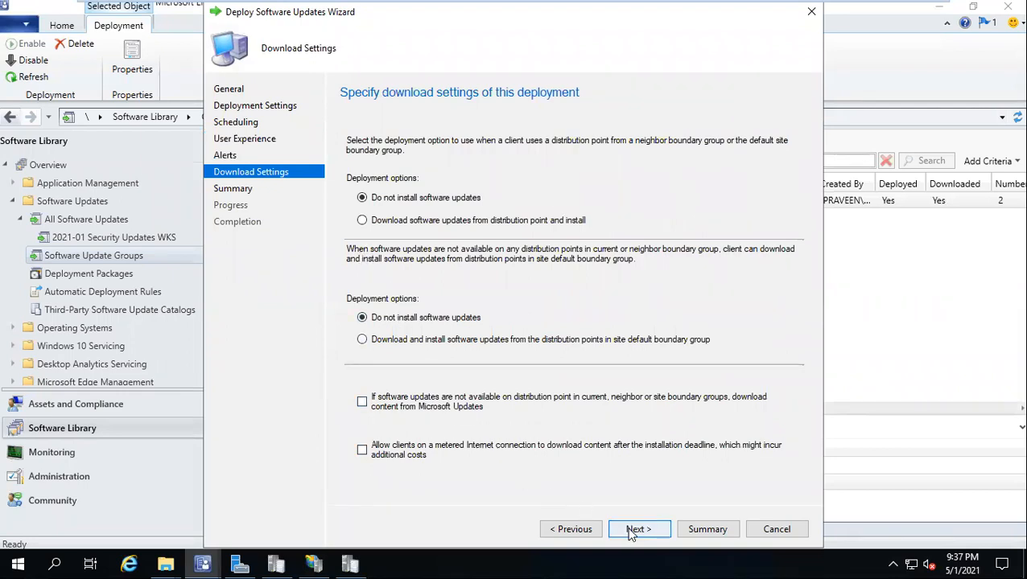
{"action": "left_click", "coordinate": [636, 529]}
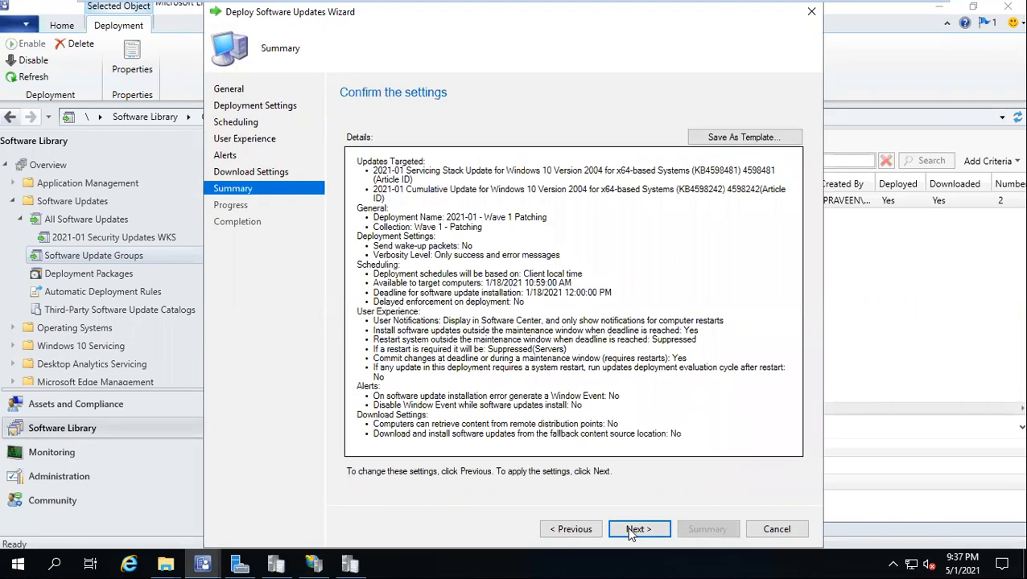
Step: Save the settings as template 'Wave 1 Patching', then complete and close the deployment wizard
{"action": "left_click", "coordinate": [728, 138]}
{"action": "type", "text": "Wave 1 Patching"}
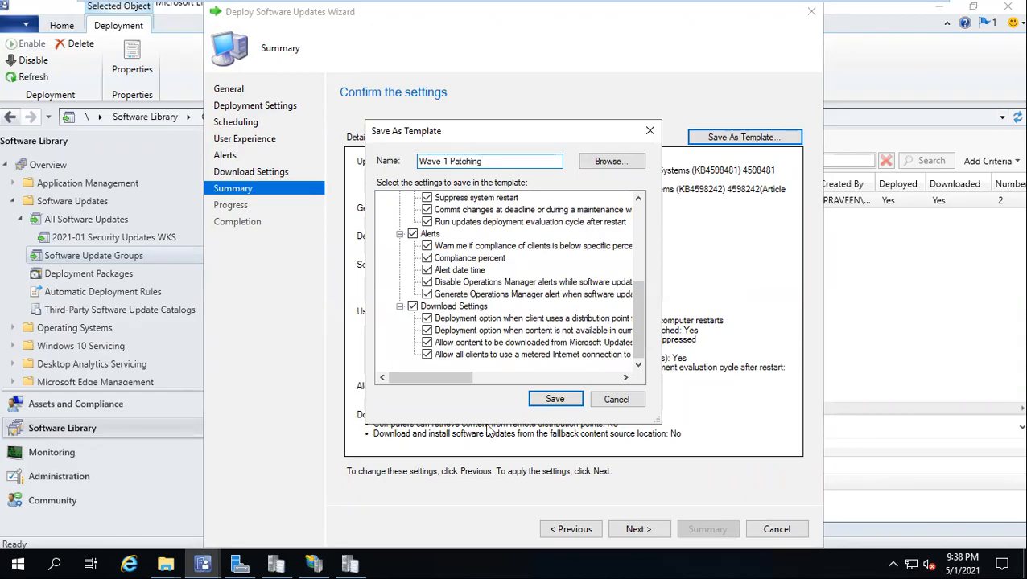
{"action": "left_click", "coordinate": [551, 399]}
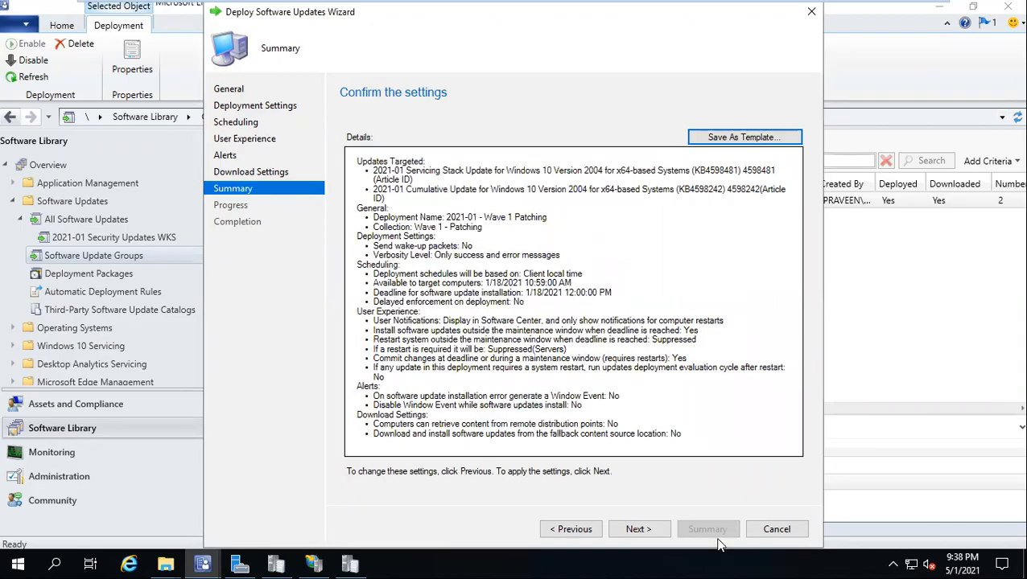
{"action": "left_click", "coordinate": [660, 528]}
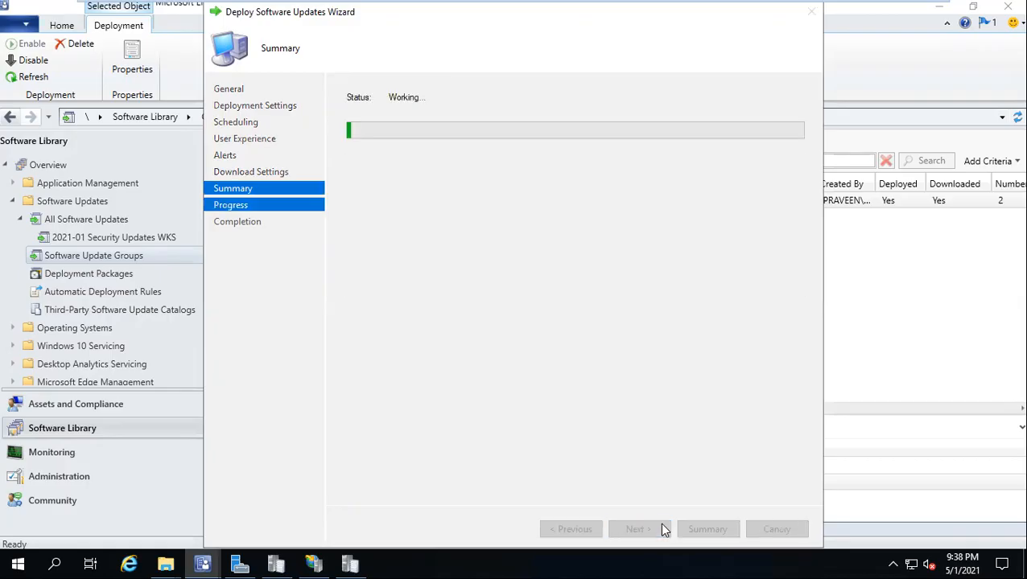
{"action": "left_click", "coordinate": [776, 529]}
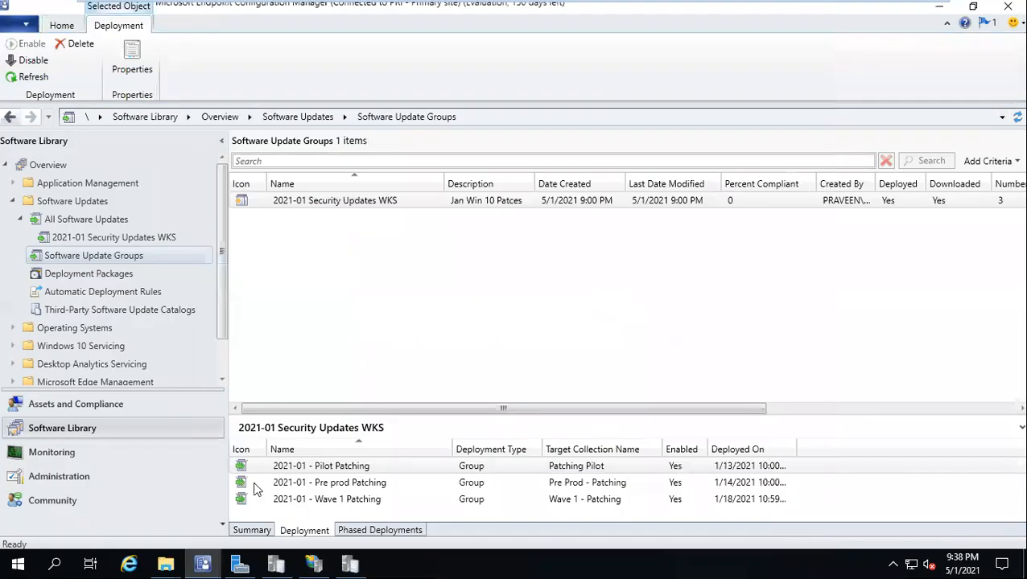
Step: Start a second deployment of 2021-01 Security Updates WKS named '2021-01 - VPN Wave 1'
{"action": "left_click", "coordinate": [294, 202]}
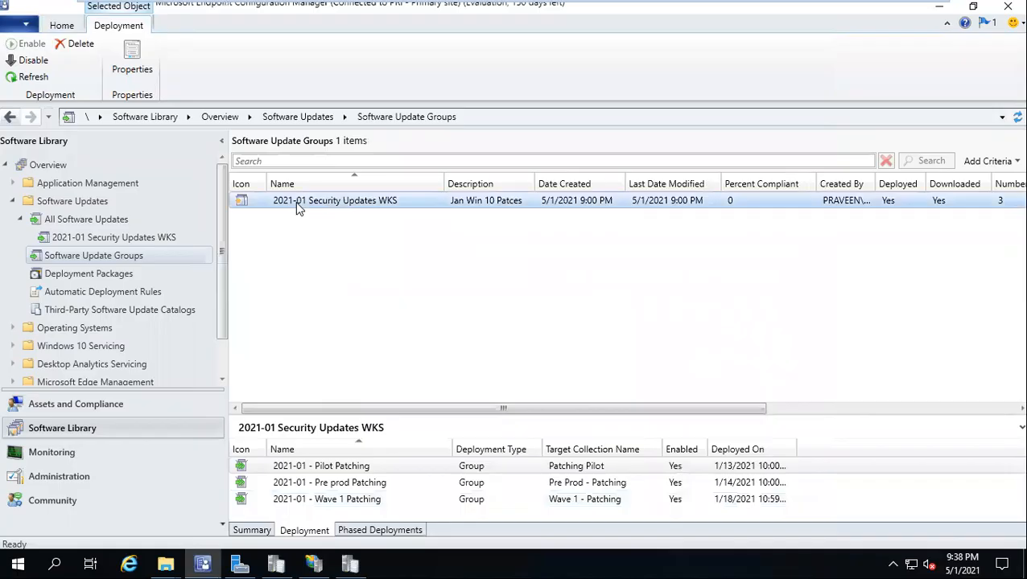
{"action": "right_click", "coordinate": [295, 204]}
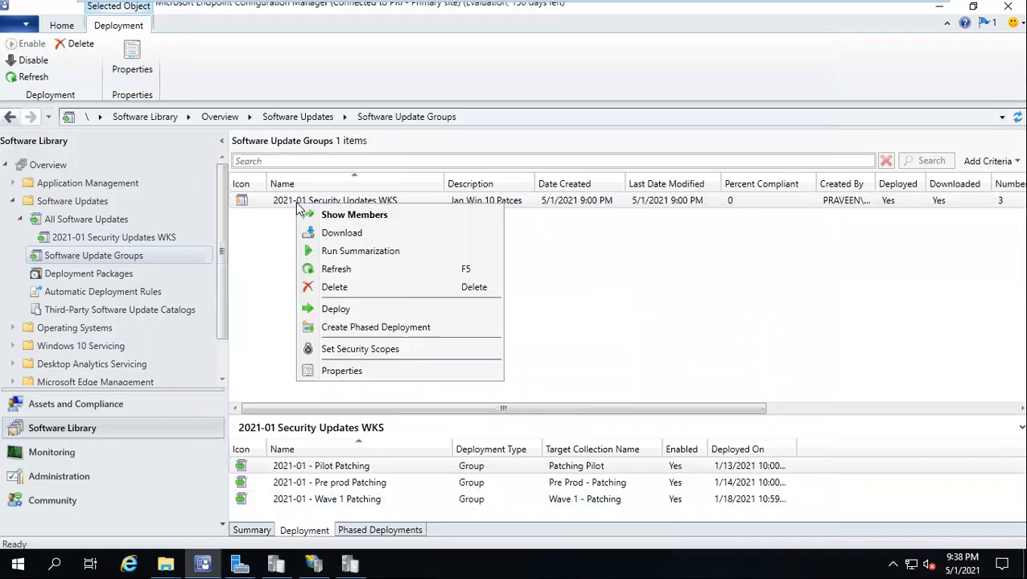
{"action": "left_click", "coordinate": [349, 307]}
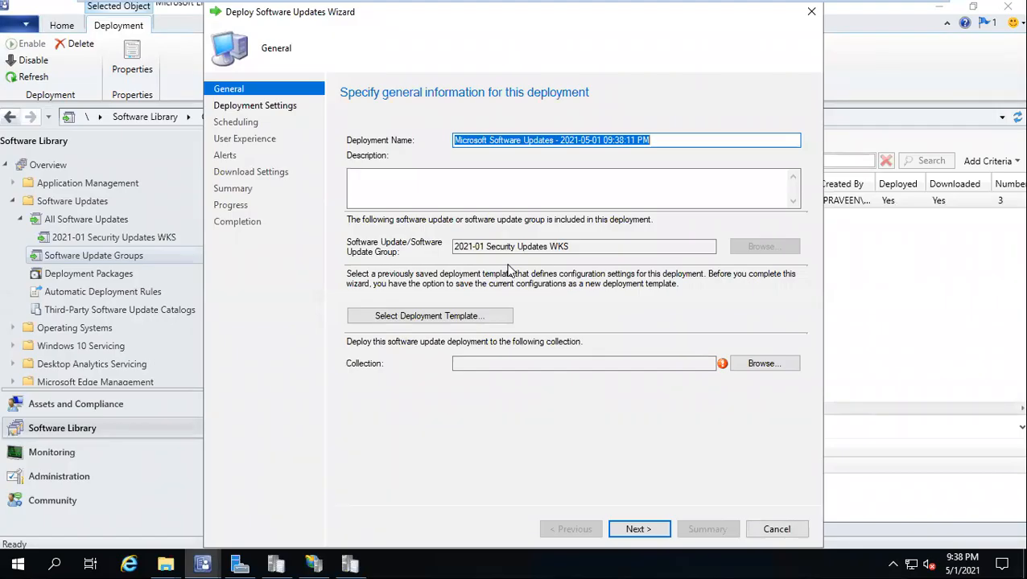
{"action": "type", "text": "2"}
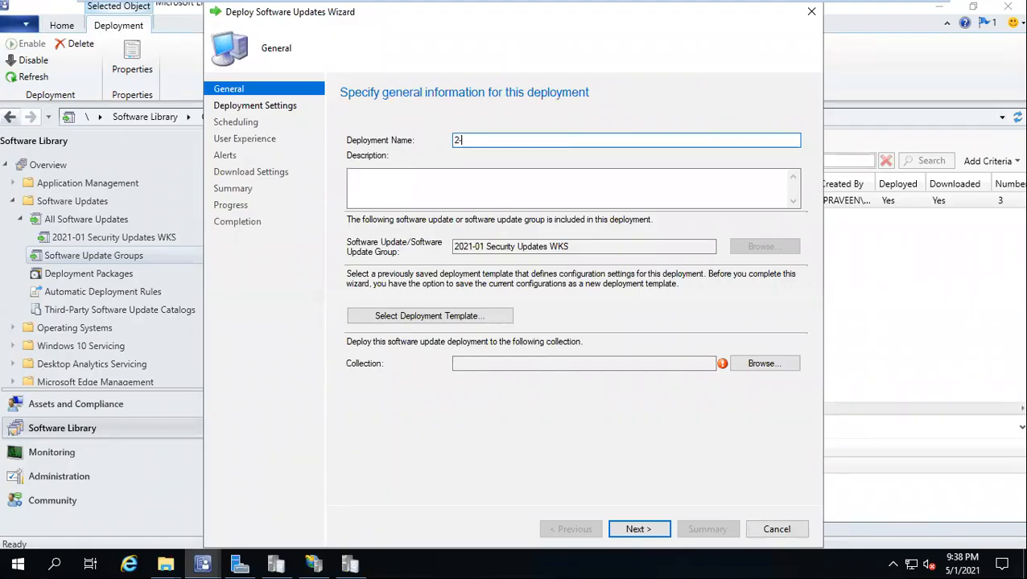
{"action": "type", "text": "-2021-01 - VPN  Wave 1"}
Step: Target the Wave 1 - VPN Patching collection under Patching > VPN
{"action": "left_click", "coordinate": [764, 364]}
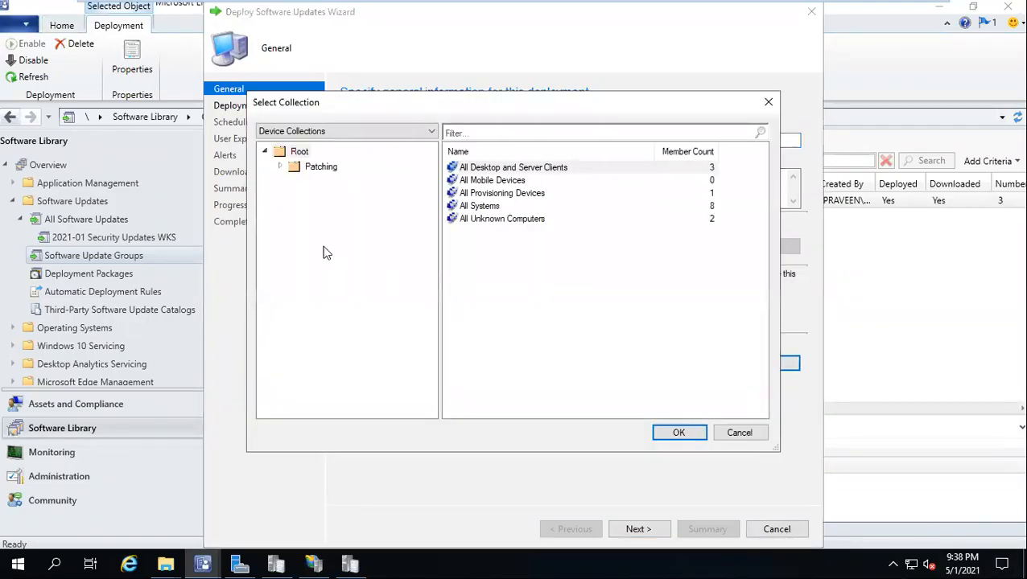
{"action": "left_click", "coordinate": [278, 167]}
{"action": "left_click", "coordinate": [328, 229]}
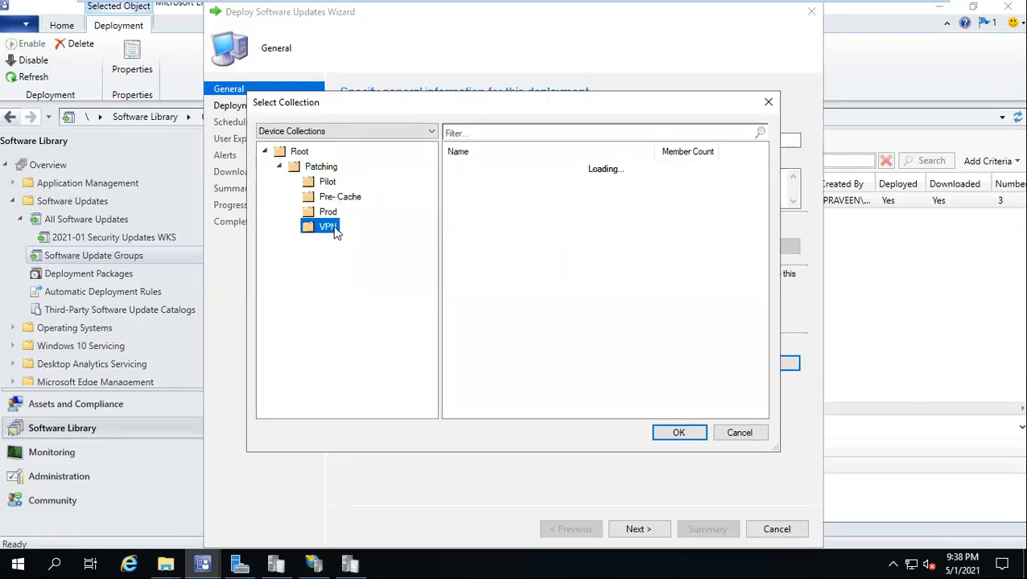
{"action": "double_click", "coordinate": [475, 168]}
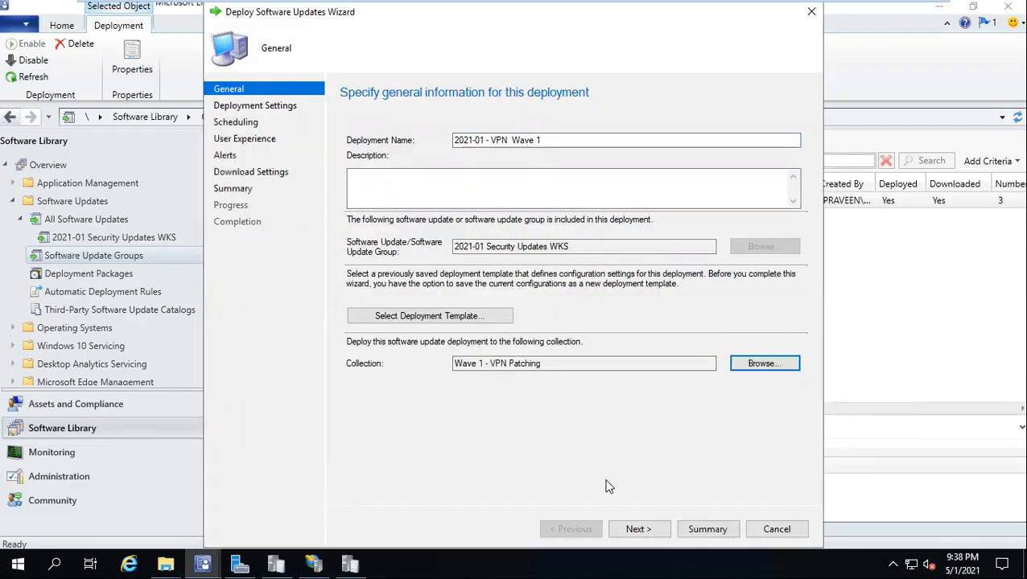
{"action": "left_click", "coordinate": [644, 529]}
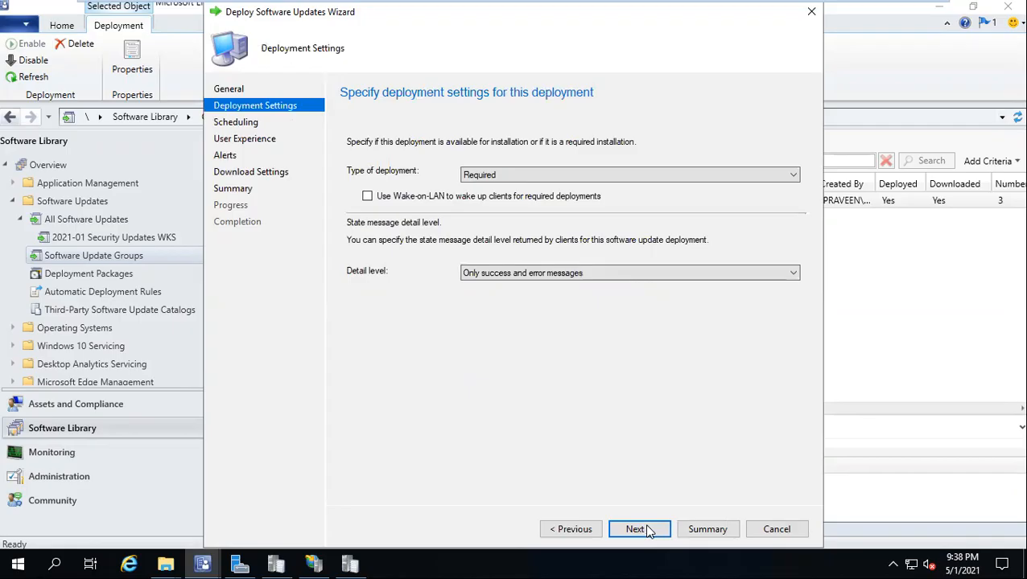
Step: Make the VPN updates available at a specific time: 1/18/2021 10:00 AM
{"action": "left_click", "coordinate": [644, 529]}
{"action": "left_click", "coordinate": [378, 267]}
{"action": "left_click", "coordinate": [538, 282]}
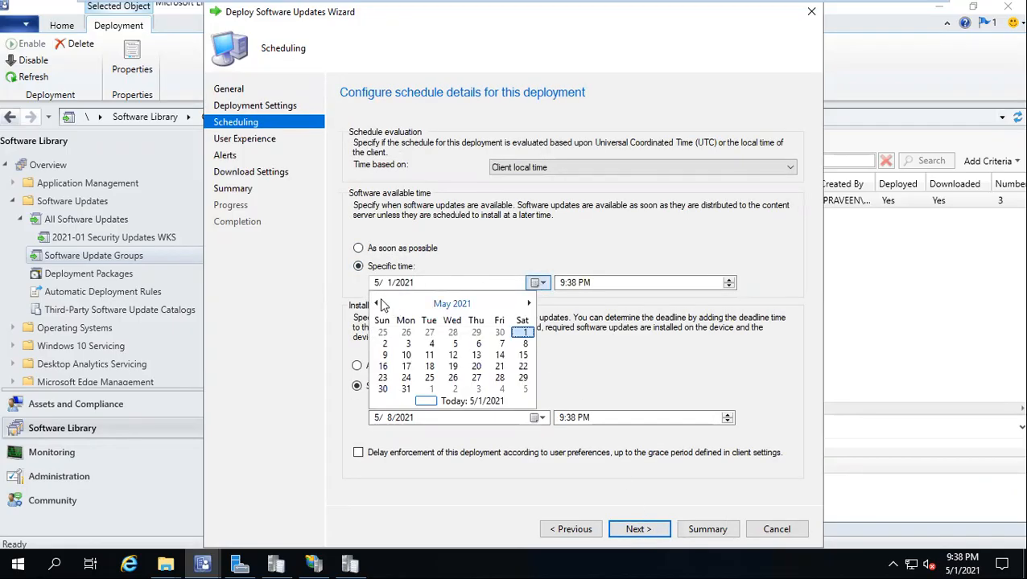
{"action": "left_click", "coordinate": [382, 302]}
{"action": "left_click", "coordinate": [382, 302]}
{"action": "left_click", "coordinate": [381, 303]}
{"action": "left_click", "coordinate": [382, 303]}
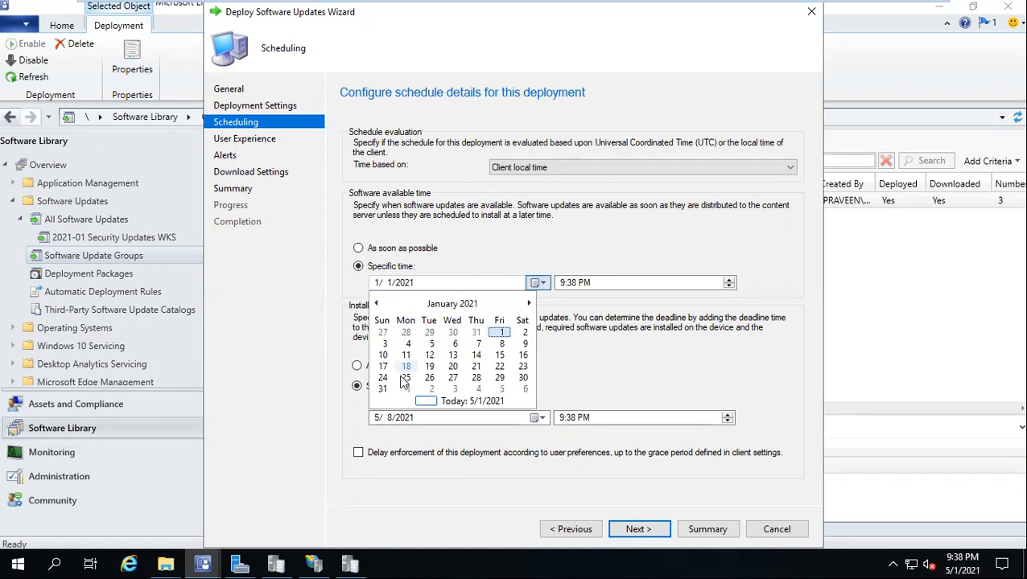
{"action": "left_click", "coordinate": [406, 366]}
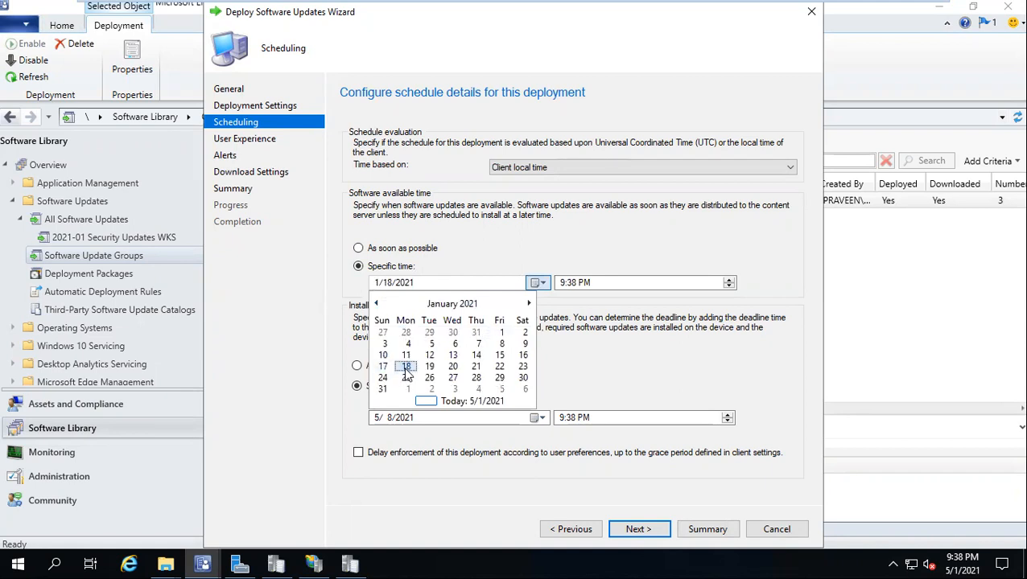
{"action": "left_click", "coordinate": [561, 284]}
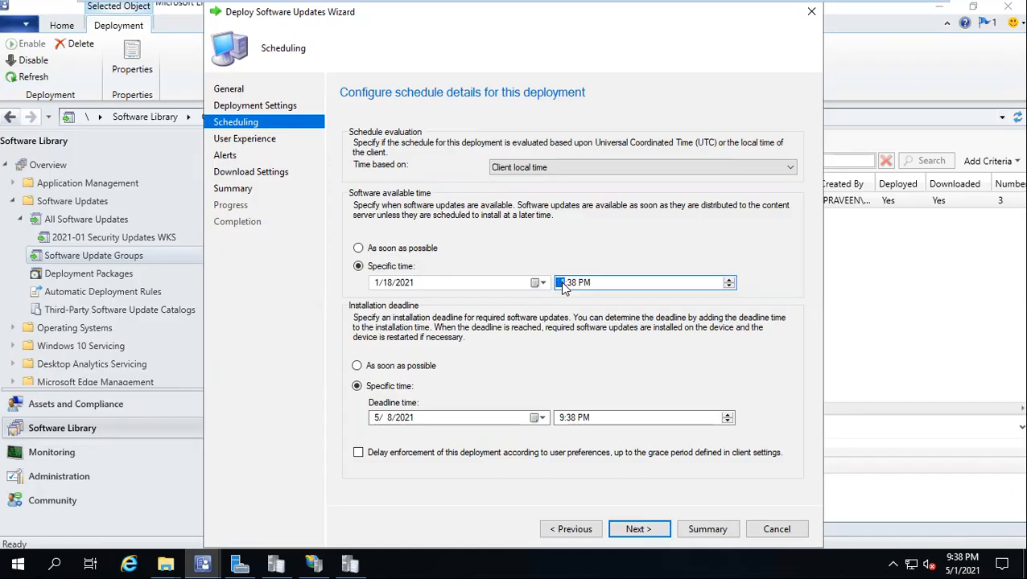
{"action": "type", "text": "10:00 AM"}
Step: Set the installation deadline to 1/18/2021 12:00 PM
{"action": "left_click", "coordinate": [536, 418]}
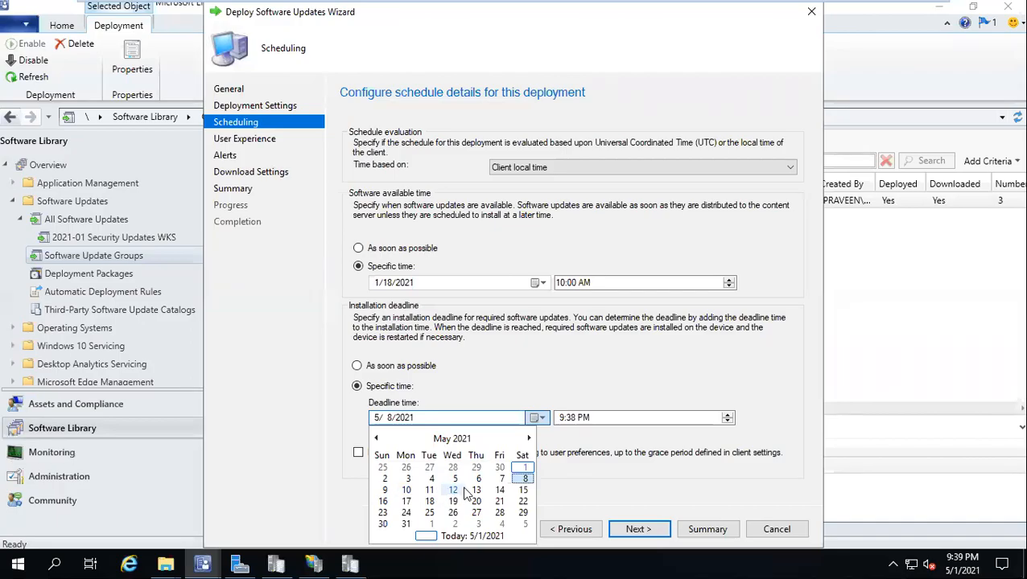
{"action": "left_click", "coordinate": [406, 502]}
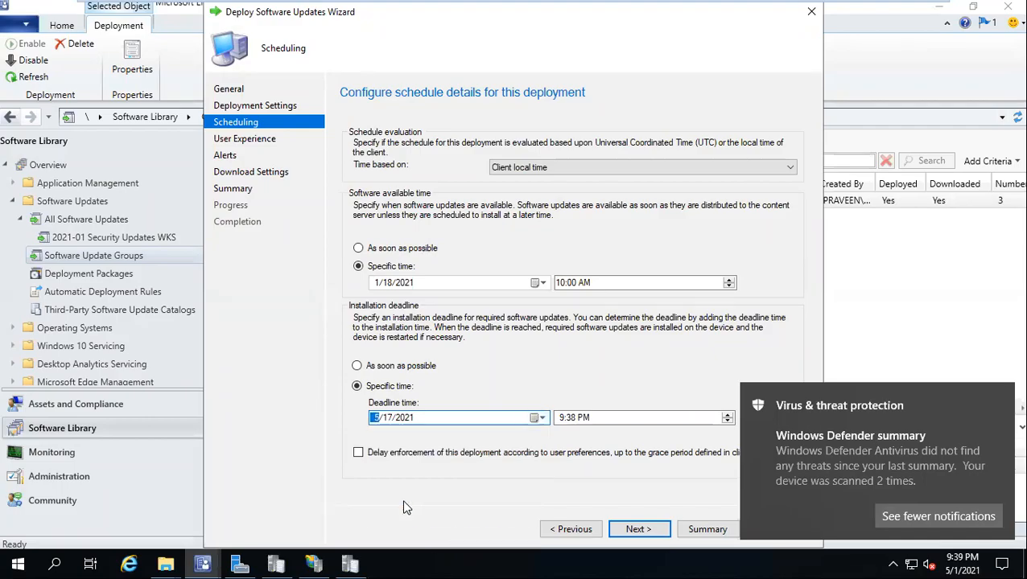
{"action": "left_click", "coordinate": [537, 419]}
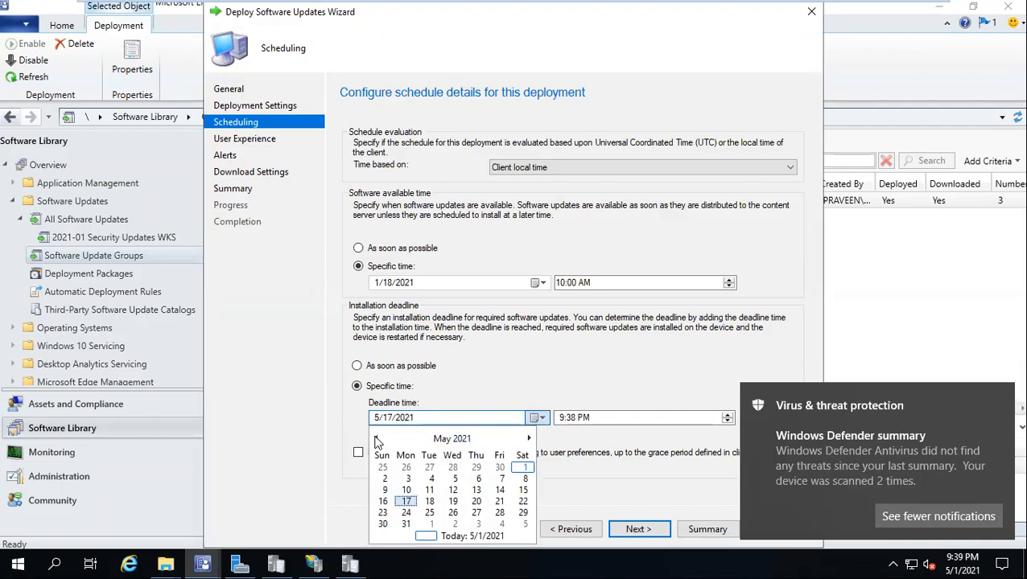
{"action": "left_click", "coordinate": [376, 439]}
{"action": "left_click", "coordinate": [377, 438]}
{"action": "left_click", "coordinate": [376, 439]}
{"action": "left_click", "coordinate": [376, 439]}
{"action": "left_click", "coordinate": [376, 438]}
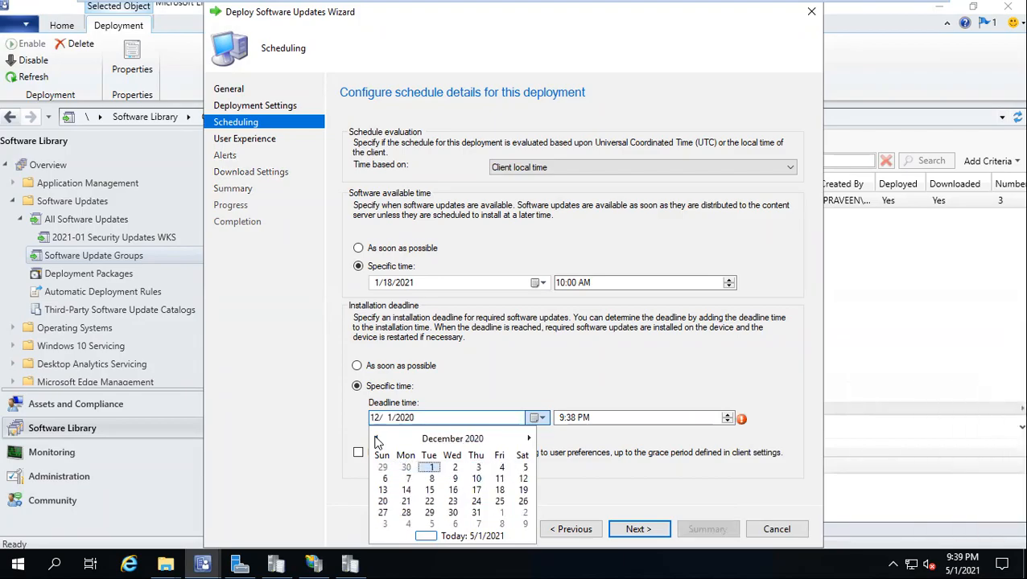
{"action": "left_click", "coordinate": [528, 438]}
{"action": "left_click", "coordinate": [407, 502]}
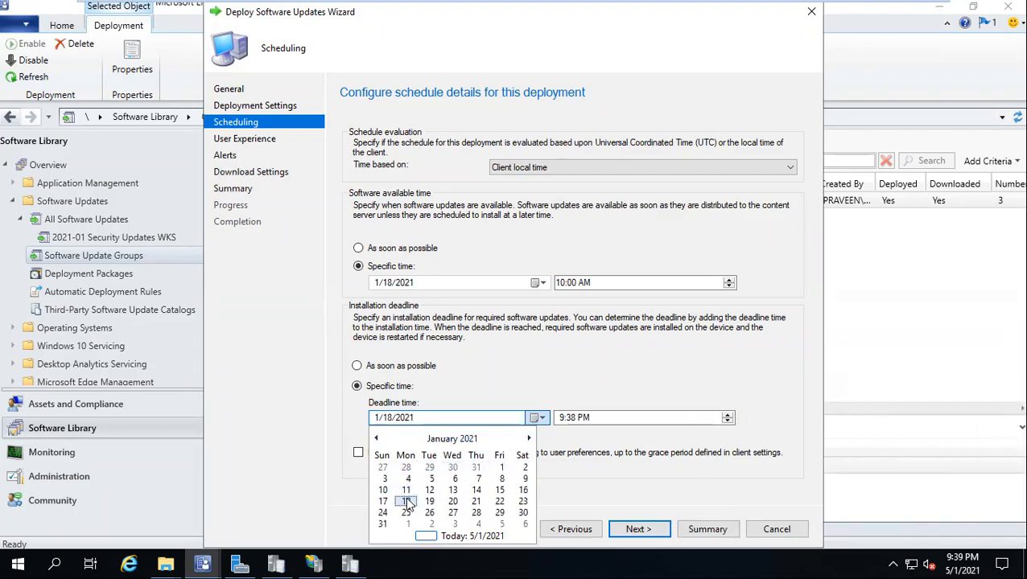
{"action": "left_click", "coordinate": [559, 420]}
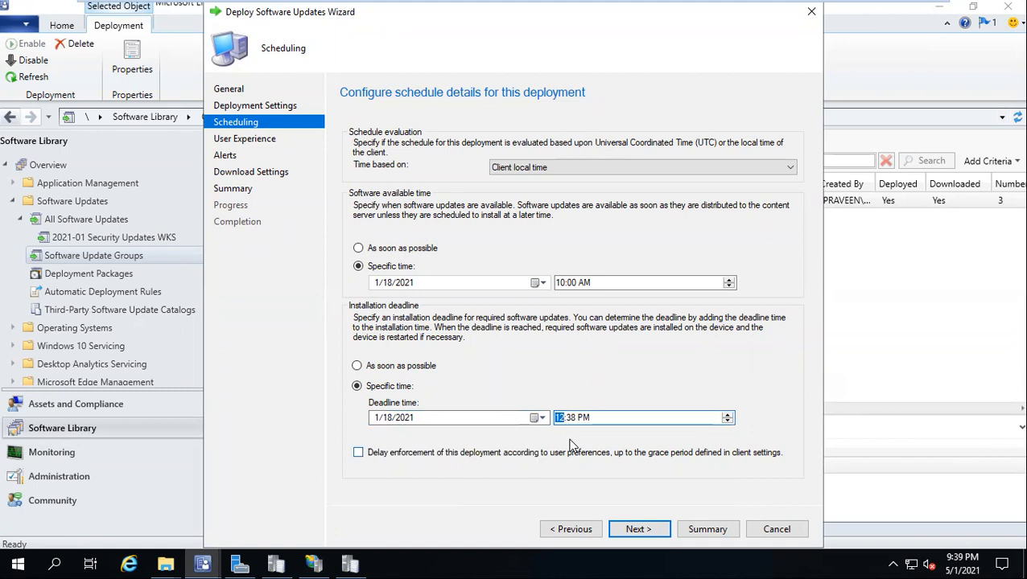
{"action": "key", "text": "Right"}
{"action": "type", "text": "00"}
Step: Allow installation outside maintenance windows at the deadline and suppress server restarts
{"action": "left_click", "coordinate": [651, 531]}
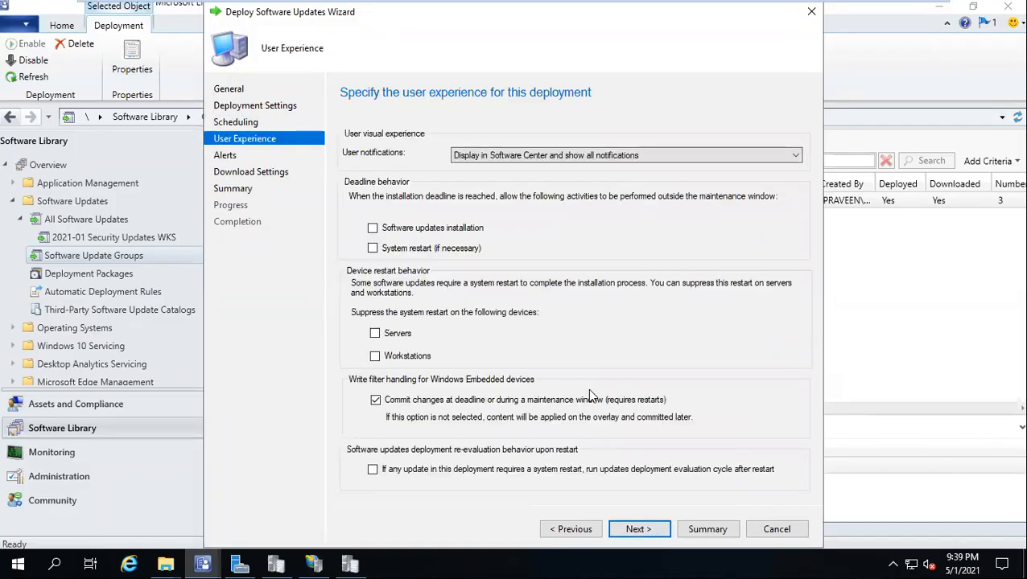
{"action": "left_click", "coordinate": [383, 228]}
{"action": "left_click", "coordinate": [390, 338]}
{"action": "left_click", "coordinate": [632, 531]}
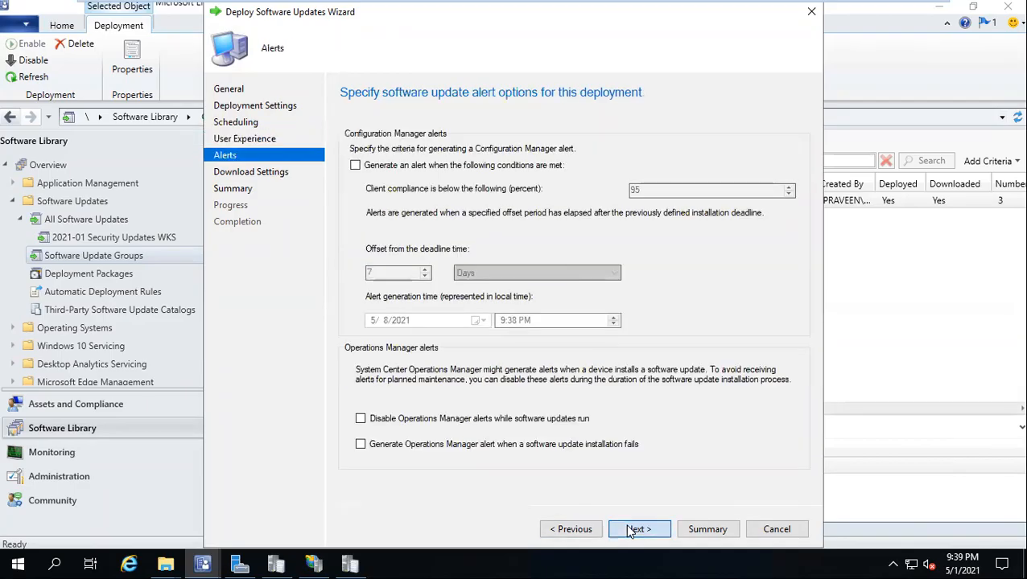
{"action": "left_click", "coordinate": [631, 531]}
Step: Skip installing from the default boundary group, allow Microsoft Update downloads, and name the template 'Wave 1 - VPN'
{"action": "left_click", "coordinate": [398, 318]}
{"action": "left_click", "coordinate": [362, 402]}
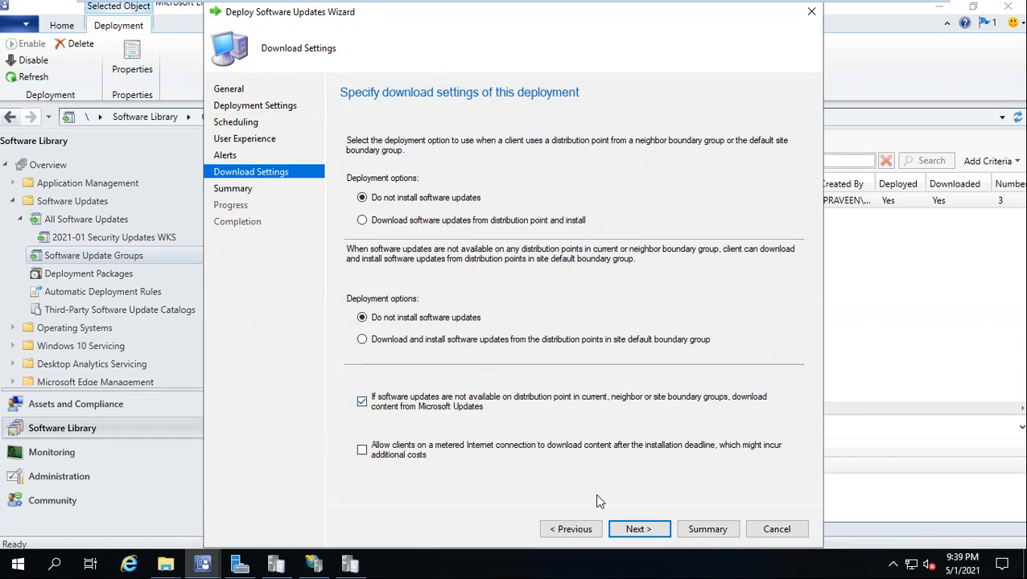
{"action": "left_click", "coordinate": [638, 530]}
{"action": "left_click", "coordinate": [741, 139]}
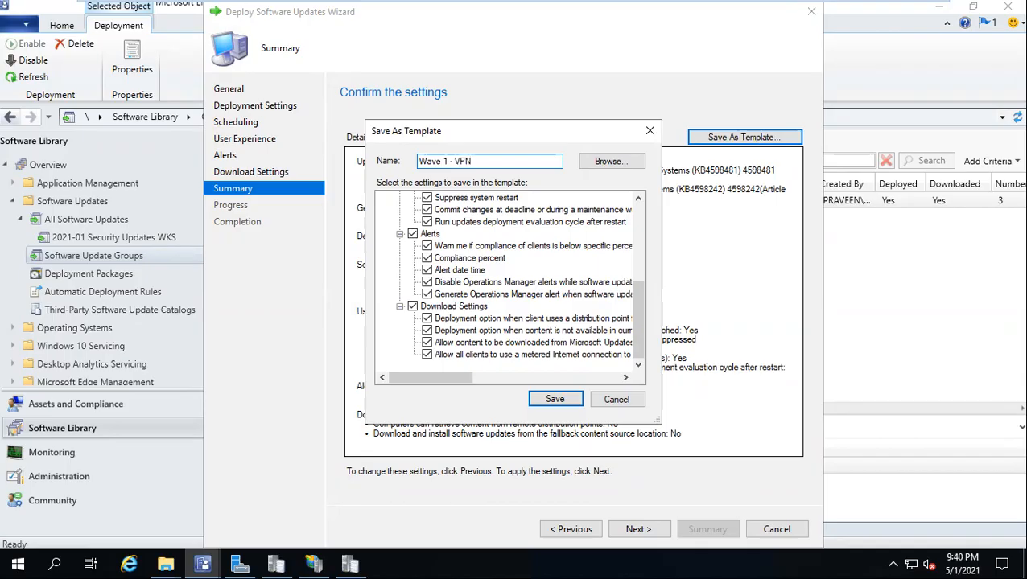
Step: Save the 'Wave 1 - VPN' template and finish the 2021-01 - VPN Wave 1 deployment
{"action": "left_click", "coordinate": [555, 399]}
{"action": "left_click", "coordinate": [619, 531]}
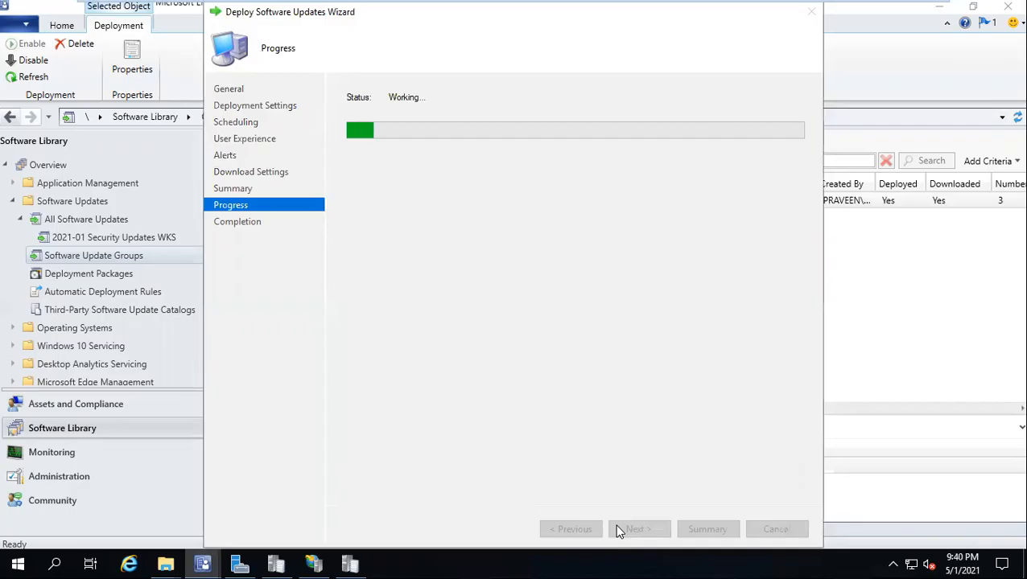
{"action": "left_click", "coordinate": [775, 531]}
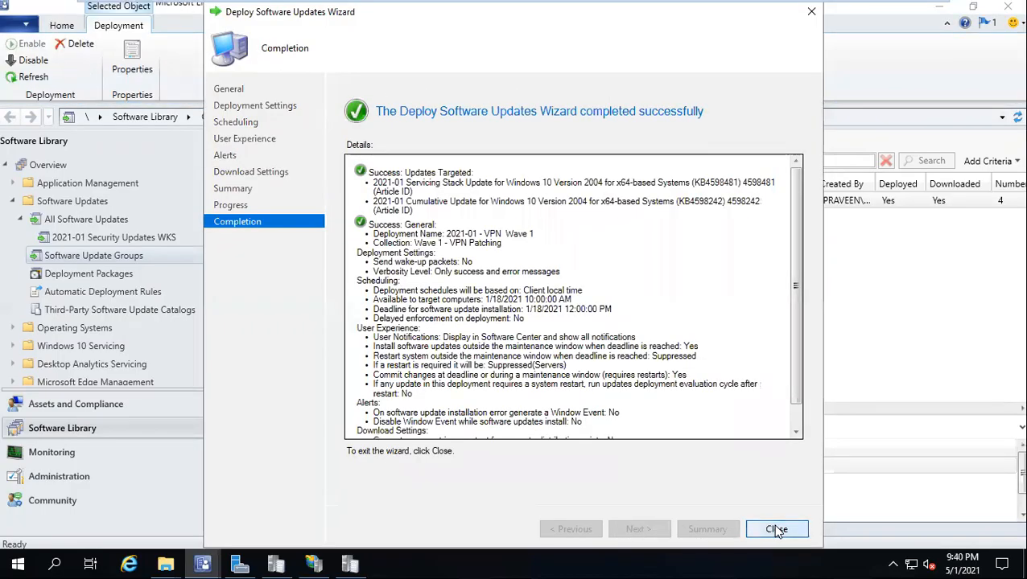
{"action": "scroll", "coordinate": [398, 504], "scroll_direction": "down", "scroll_amount": 1}
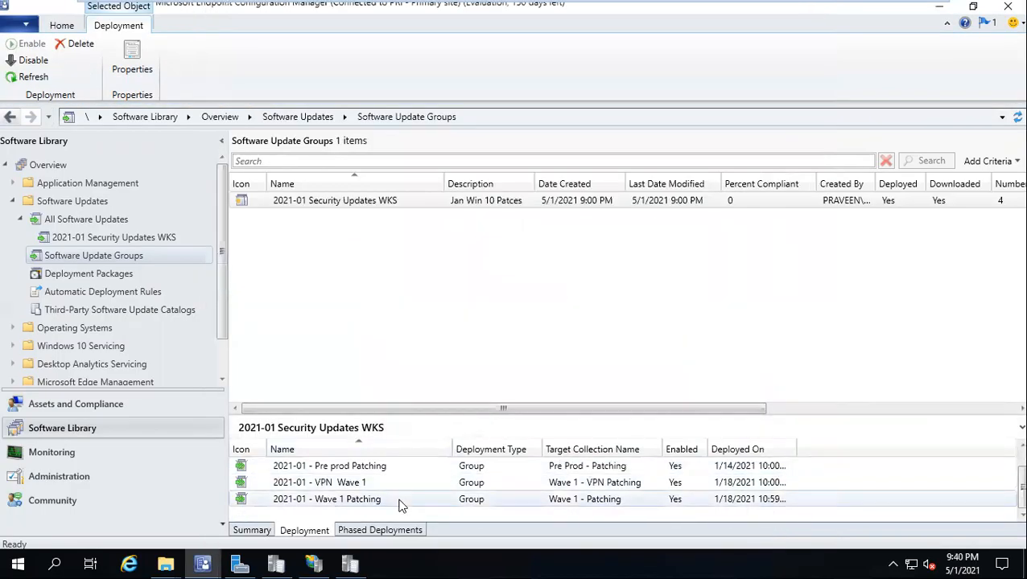
Step: Load the Wave 1 - VPN template in a new deployment to verify it, then cancel without saving
{"action": "right_click", "coordinate": [337, 201]}
{"action": "left_click", "coordinate": [405, 304]}
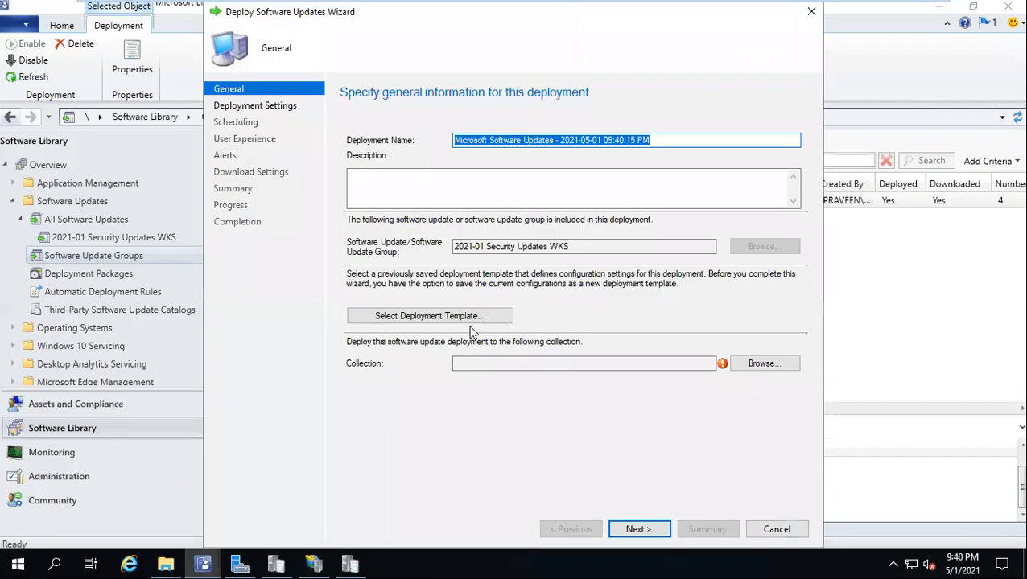
{"action": "left_click", "coordinate": [465, 319]}
{"action": "left_click", "coordinate": [416, 273]}
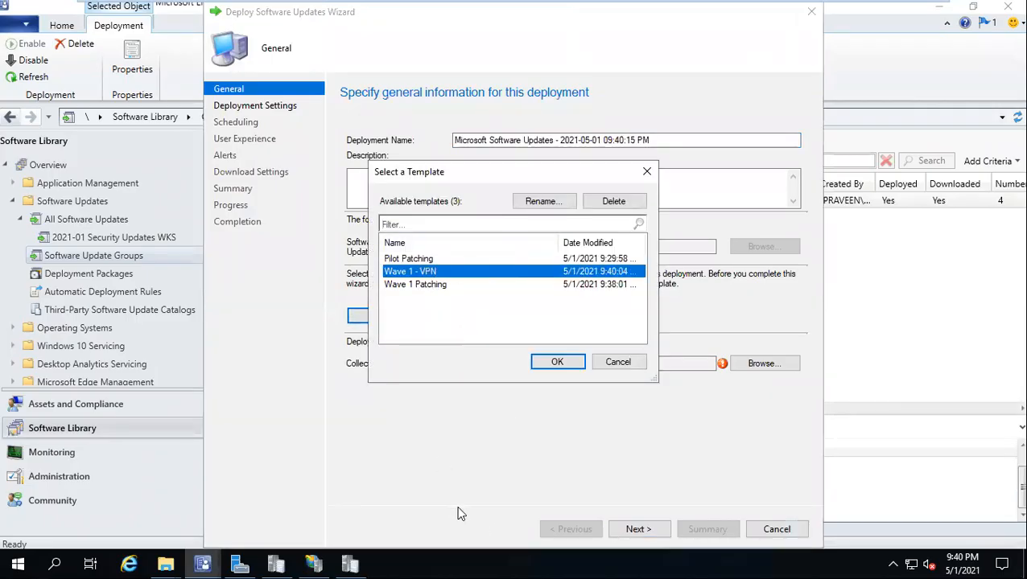
{"action": "left_click", "coordinate": [555, 364]}
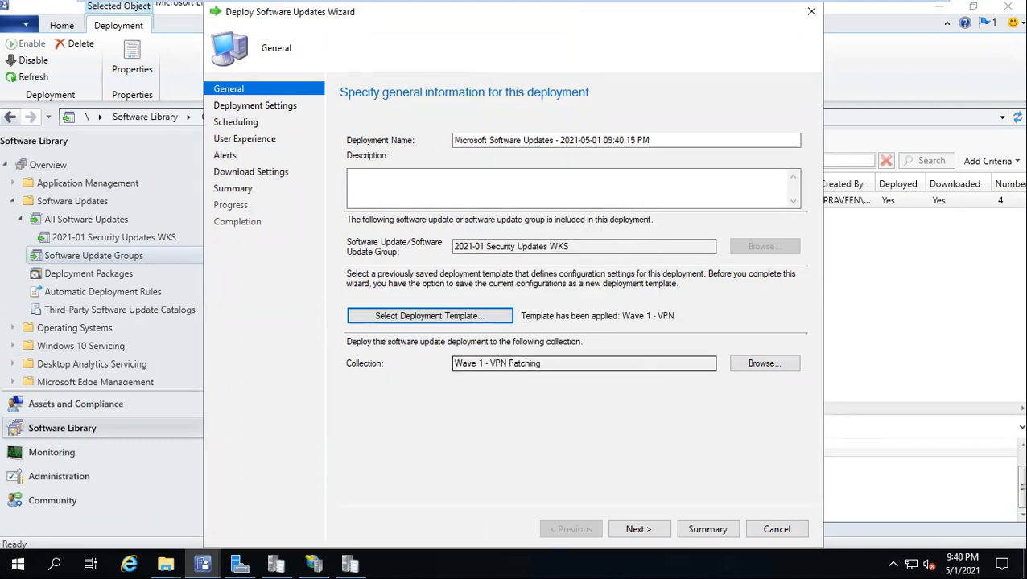
{"action": "left_click", "coordinate": [776, 533]}
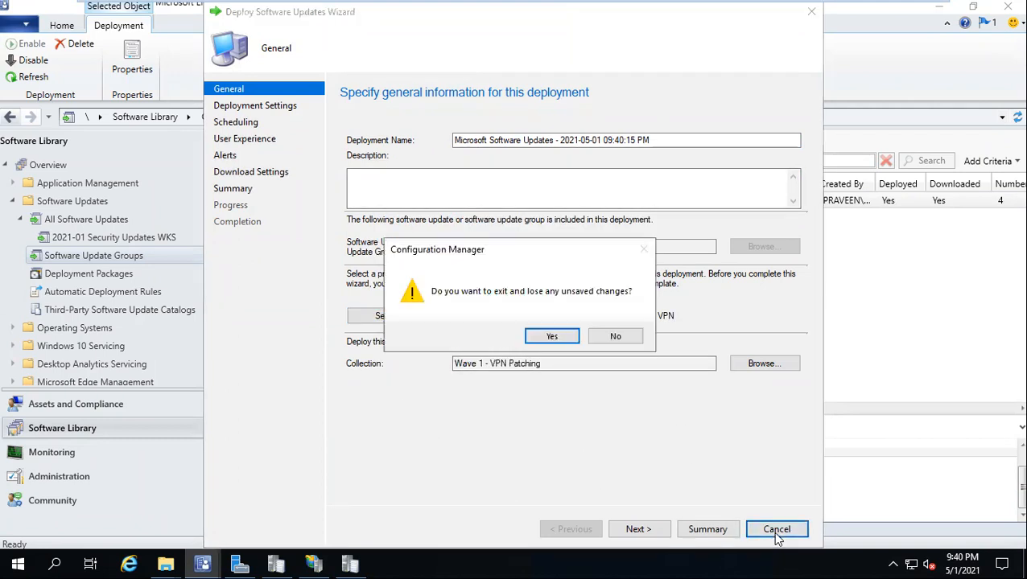
{"action": "left_click", "coordinate": [552, 337]}
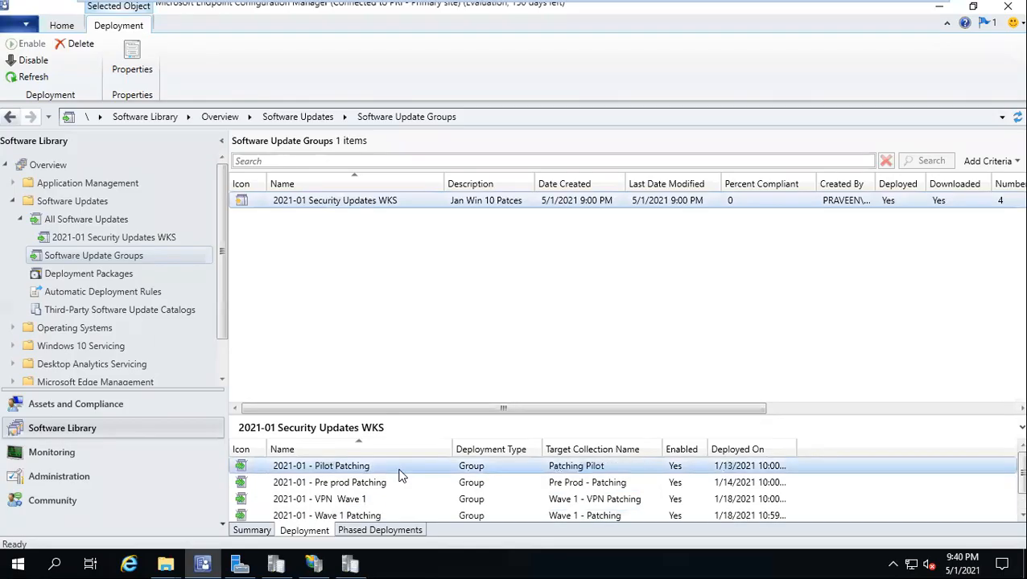
Step: Open the update group's updates and widen the Title column to read the two update names
{"action": "double_click", "coordinate": [324, 201]}
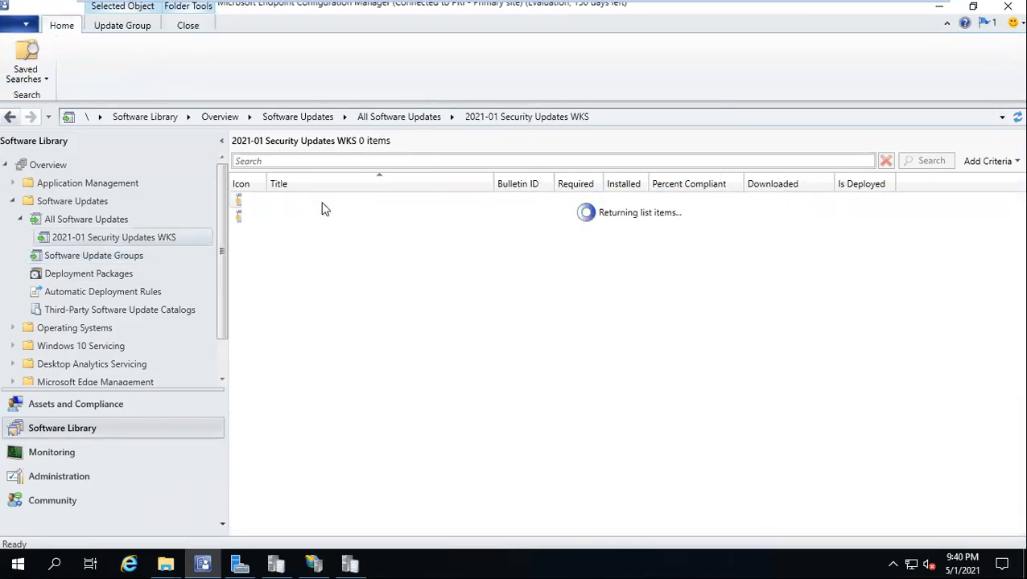
{"action": "left_click_drag", "start_coordinate": [495, 183], "coordinate": [526, 185]}
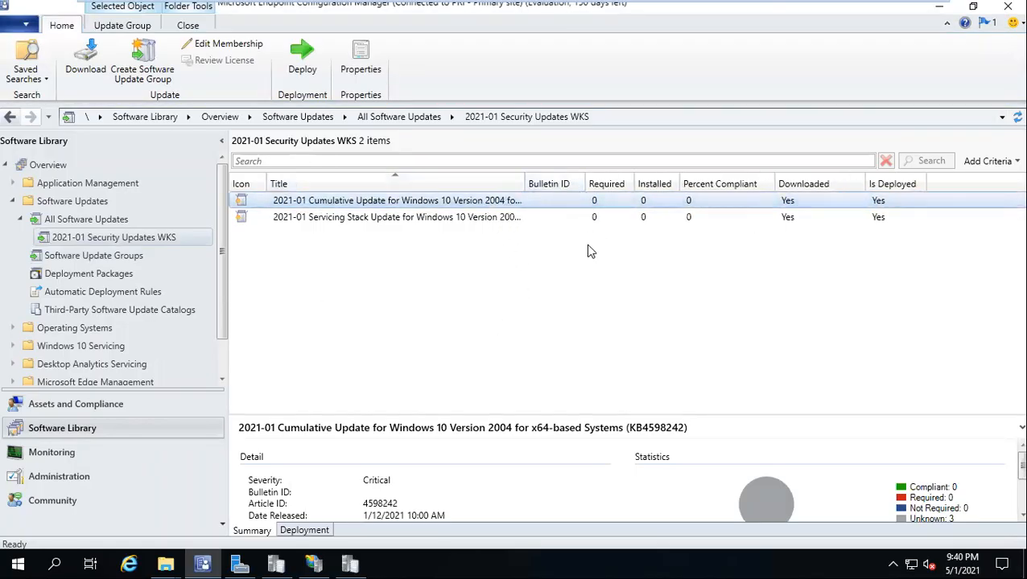
{"action": "mouse_move", "coordinate": [660, 6]}
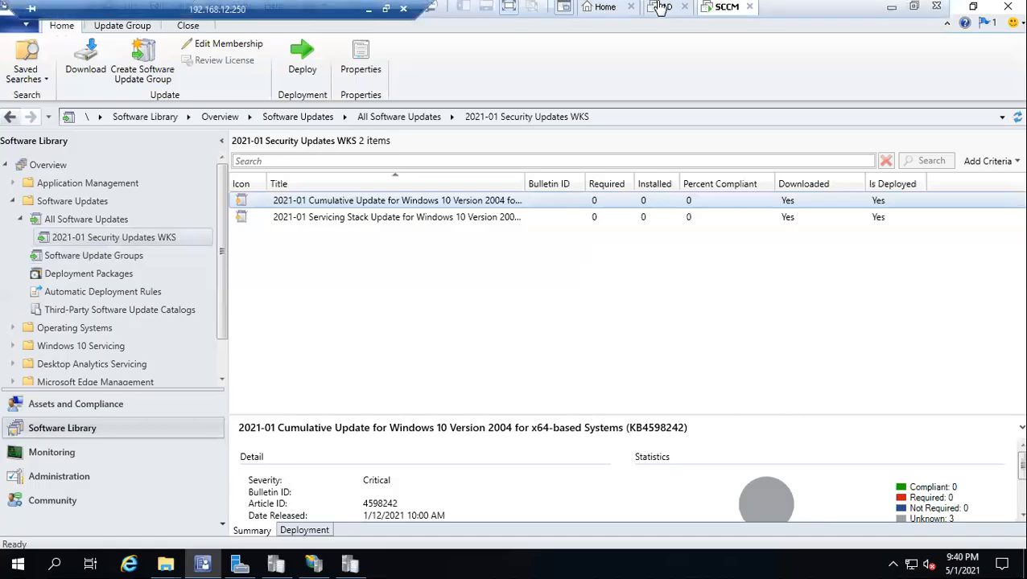
Step: Leave full screen and open the System_1 virtual machine file (Intune_1.vmx)
{"action": "left_click", "coordinate": [915, 11]}
{"action": "left_click", "coordinate": [15, 29]}
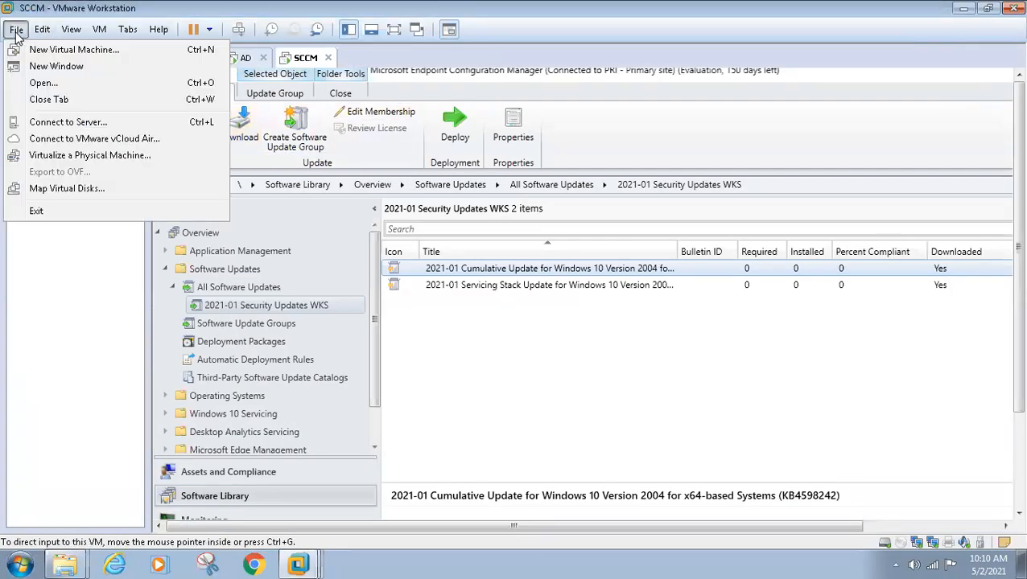
{"action": "left_click", "coordinate": [194, 140]}
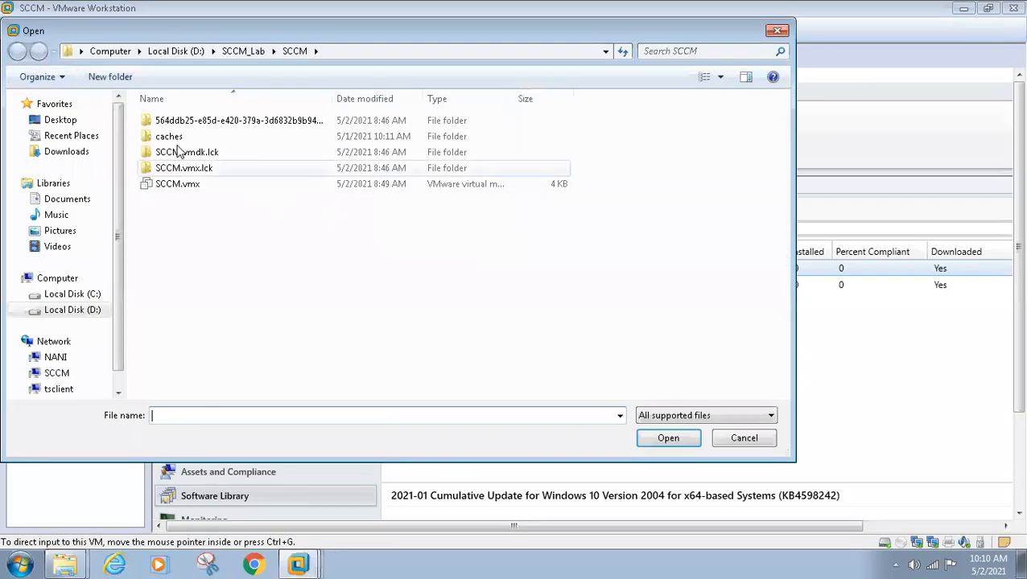
{"action": "left_click", "coordinate": [252, 51]}
{"action": "double_click", "coordinate": [192, 167]}
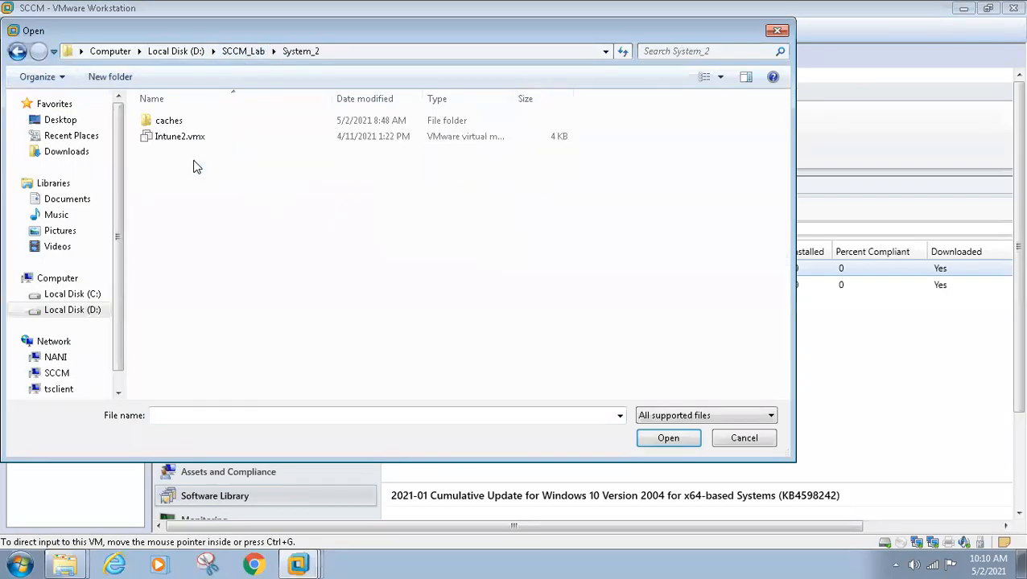
{"action": "left_click", "coordinate": [252, 50]}
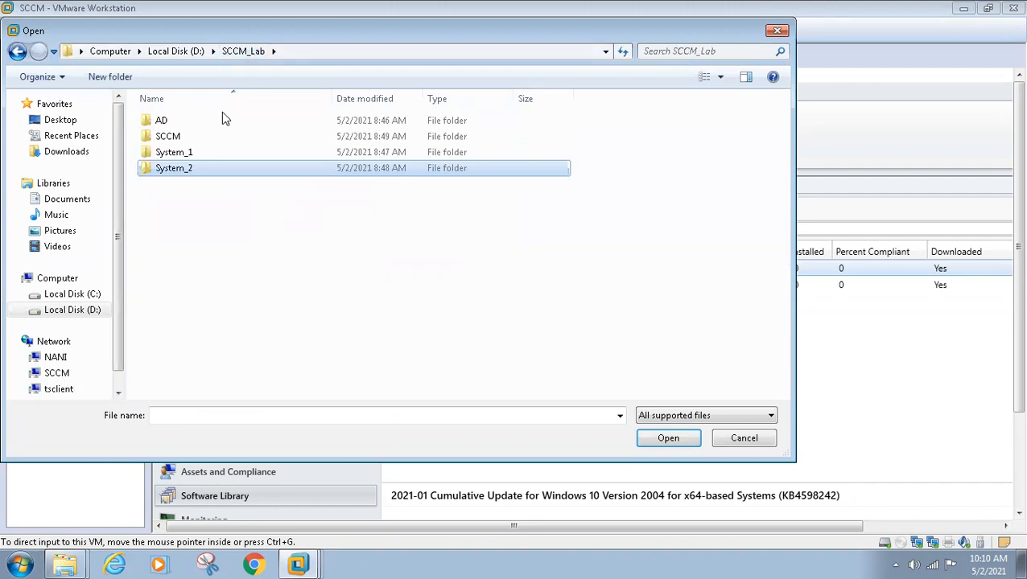
{"action": "double_click", "coordinate": [189, 153]}
{"action": "double_click", "coordinate": [258, 159]}
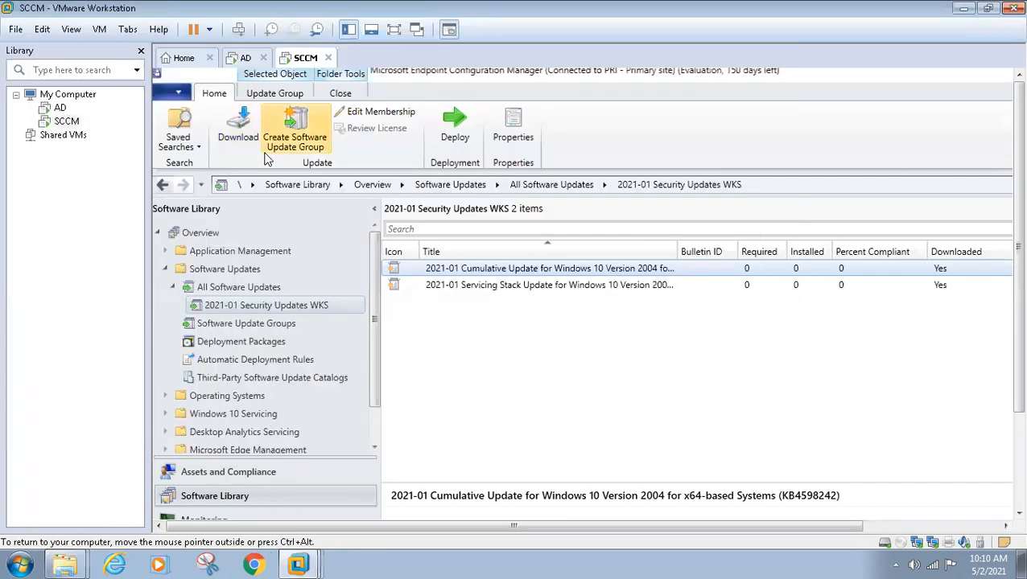
Step: Open the System_2 virtual machine file (Intune2.vmx) from the SCCM_Lab folder
{"action": "left_click", "coordinate": [16, 29]}
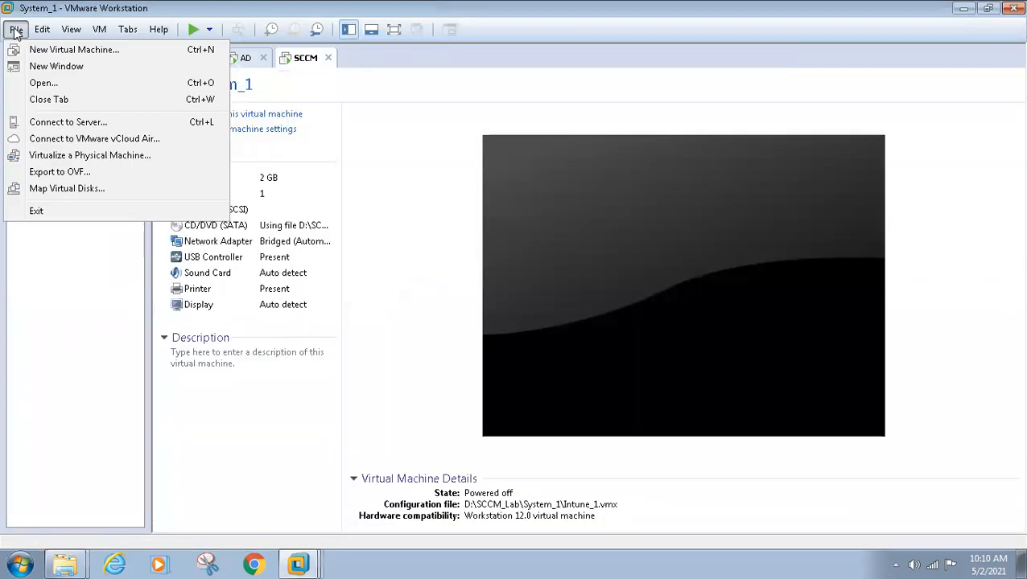
{"action": "left_click", "coordinate": [45, 83]}
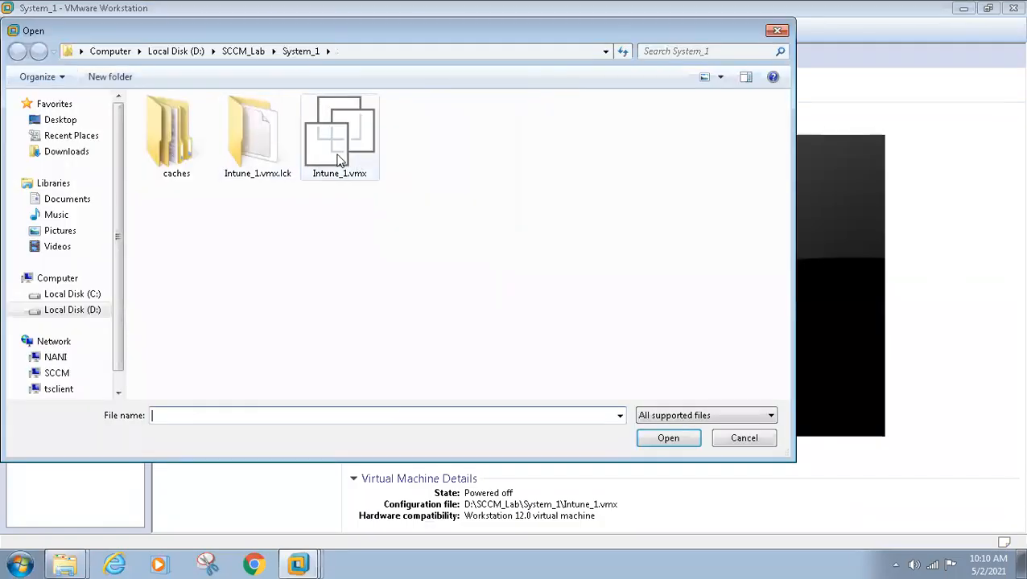
{"action": "left_click", "coordinate": [255, 58]}
{"action": "double_click", "coordinate": [169, 167]}
{"action": "double_click", "coordinate": [179, 137]}
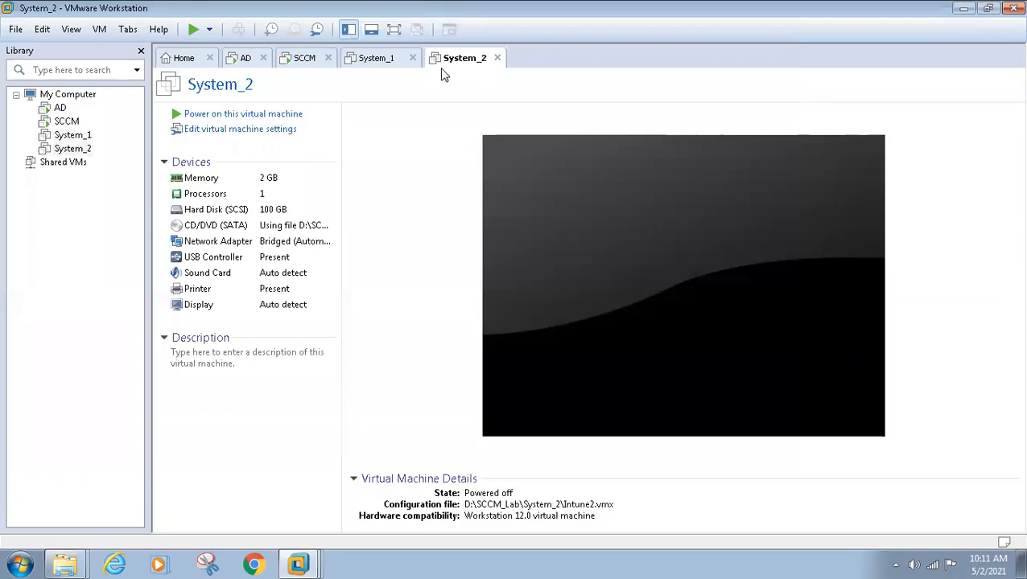
Step: Power on System_1, answer the moved-or-copied prompt, and return to the SCCM server
{"action": "left_click", "coordinate": [376, 62]}
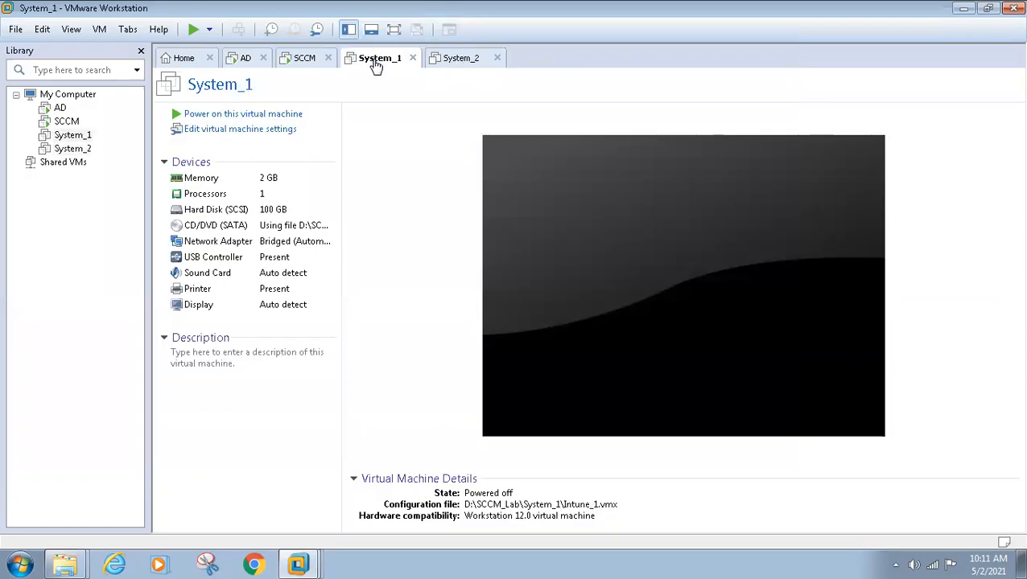
{"action": "left_click", "coordinate": [233, 118]}
{"action": "key", "text": "Return"}
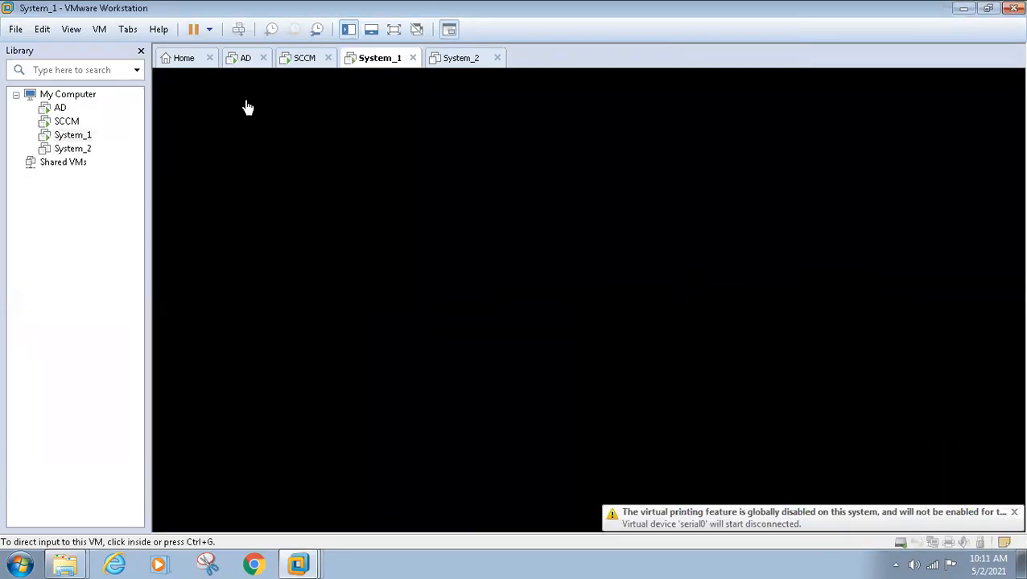
{"action": "left_click", "coordinate": [295, 63]}
Step: In Assets and Compliance > Devices, inspect SYSTEM1, SYSTEM2 and SYSTEM3, then switch to the System_1 tab
{"action": "key", "text": "ctrl+alt+Return"}
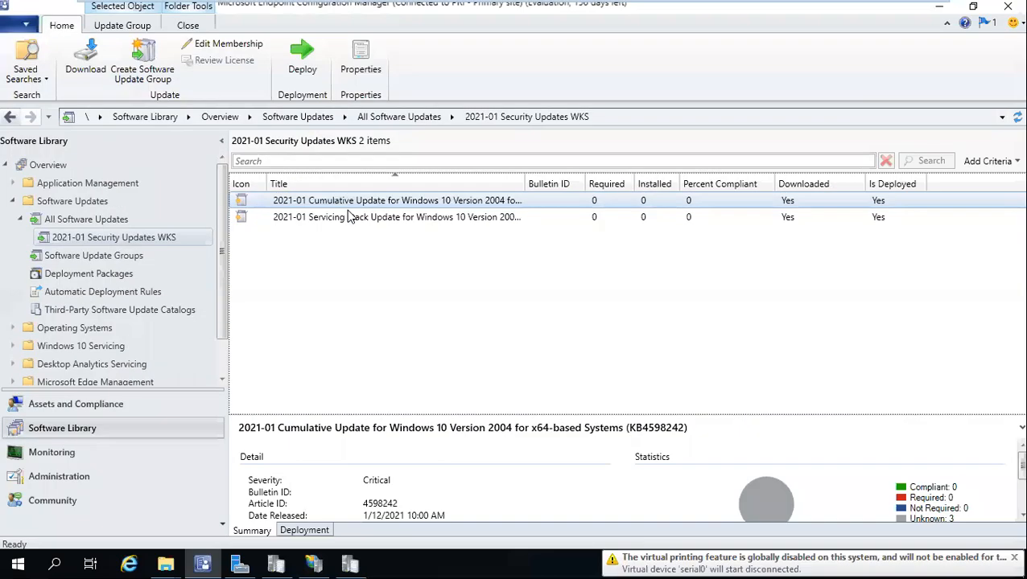
{"action": "left_click", "coordinate": [73, 405]}
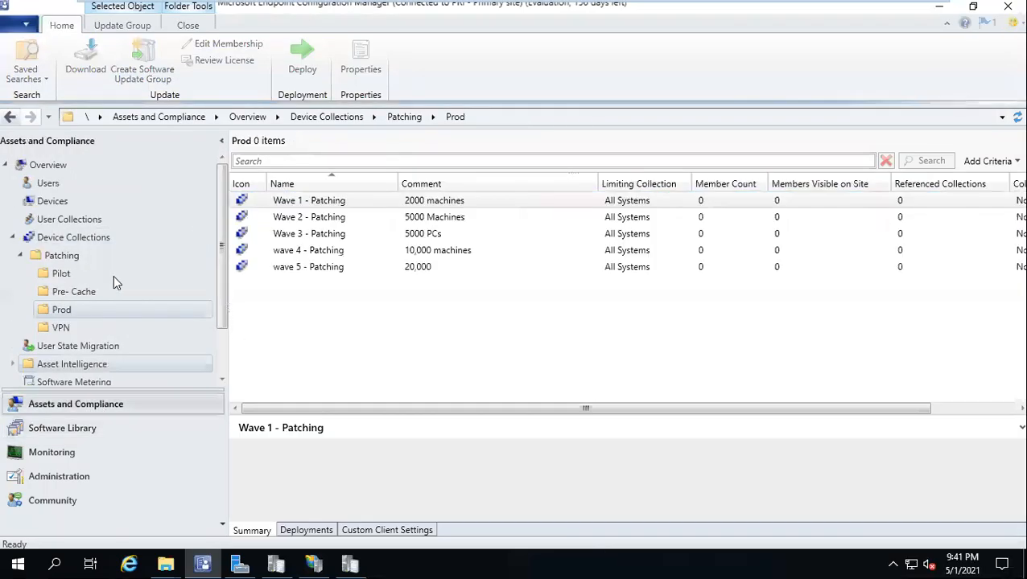
{"action": "left_click", "coordinate": [53, 201]}
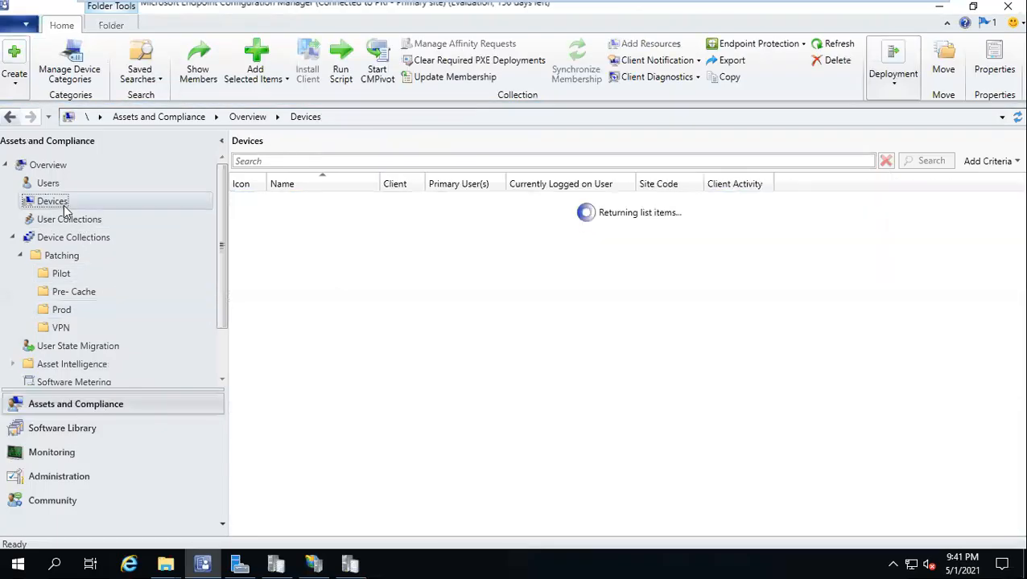
{"action": "left_click", "coordinate": [697, 251]}
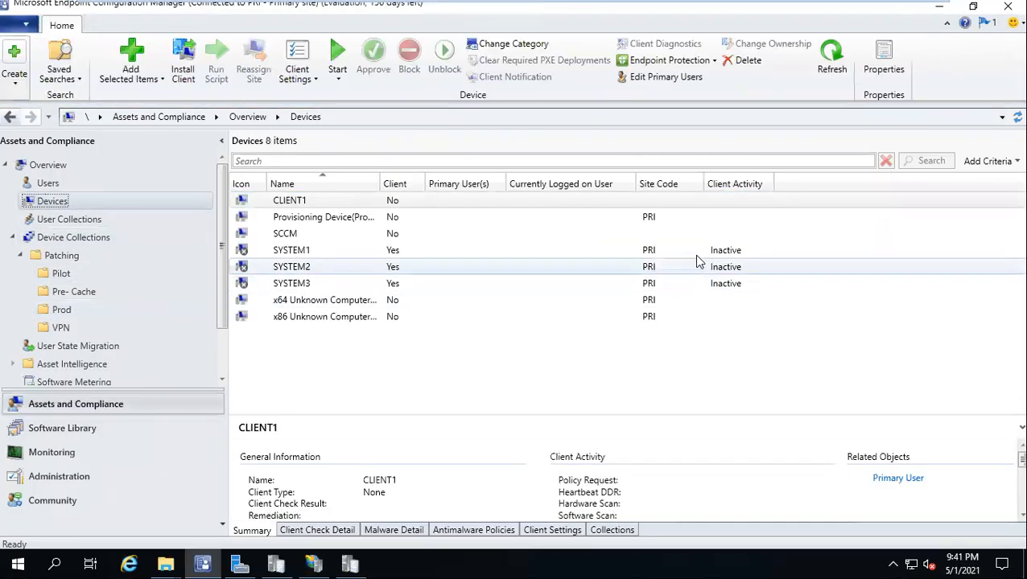
{"action": "left_click", "coordinate": [704, 275]}
{"action": "left_click", "coordinate": [709, 289]}
{"action": "mouse_move", "coordinate": [568, 6]}
{"action": "left_click", "coordinate": [684, 12]}
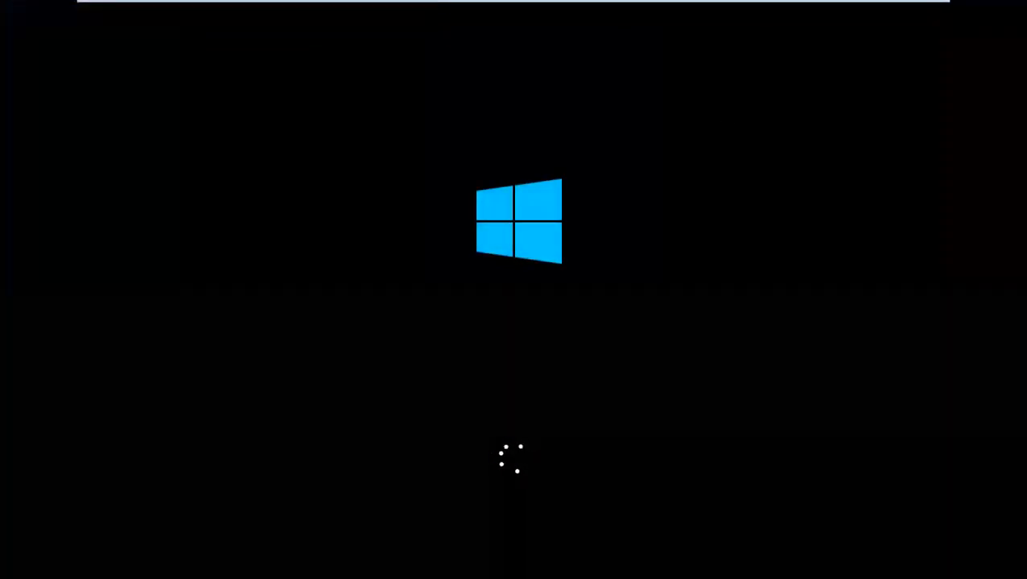
Step: Dismiss the folder browsing prompt and sign in to System_1 with the admin account password
{"action": "mouse_move", "coordinate": [418, 4]}
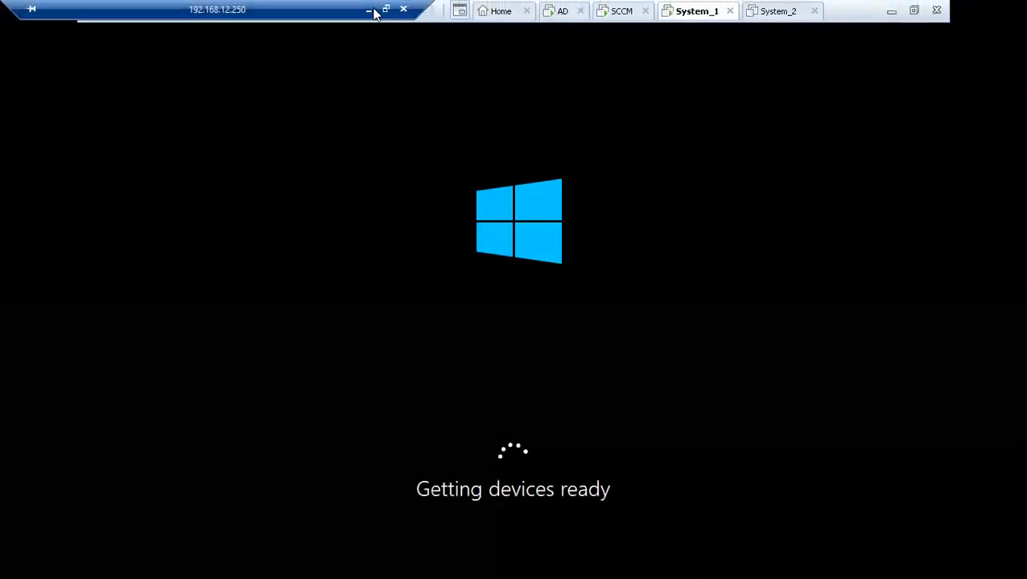
{"action": "left_click", "coordinate": [370, 9]}
{"action": "left_click", "coordinate": [532, 376]}
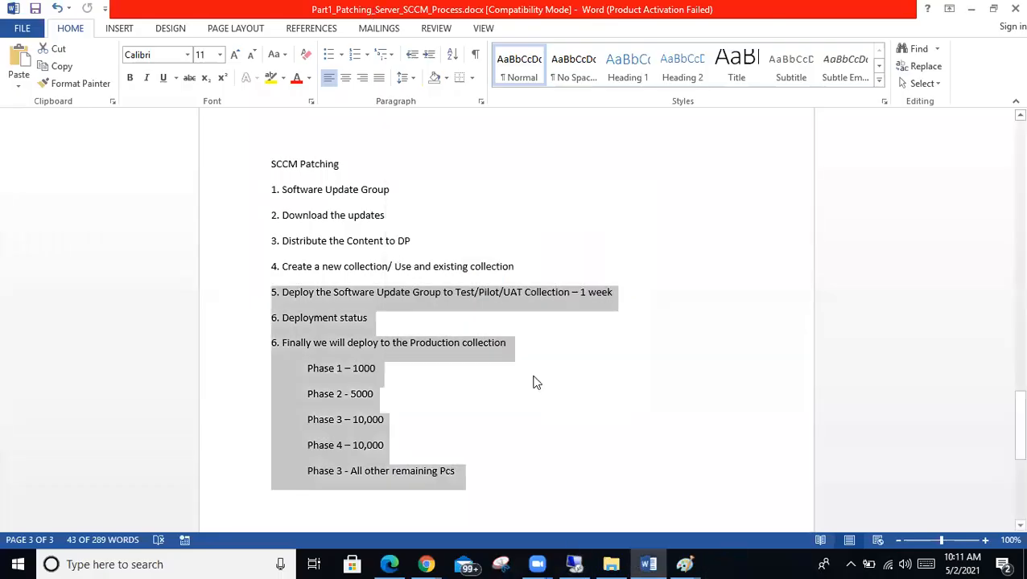
{"action": "left_click", "coordinate": [585, 563]}
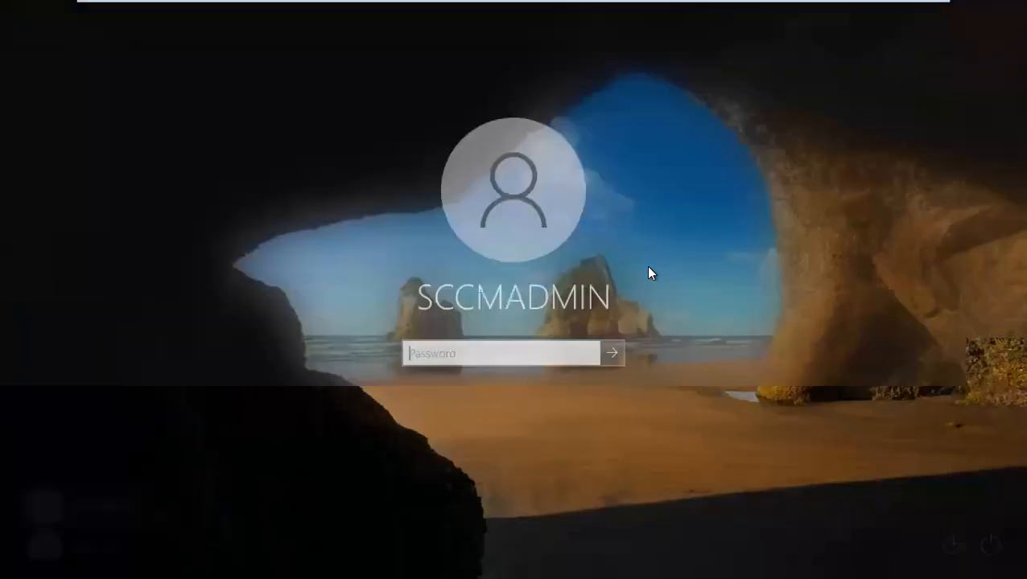
{"action": "type", "text": "•"}
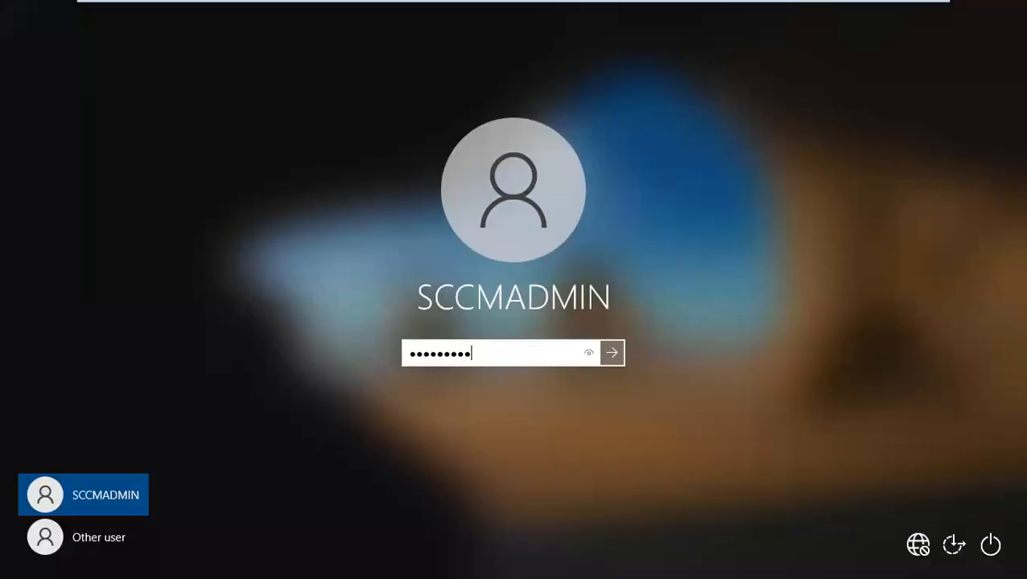
{"action": "type", "text": "•••••••••"}
{"action": "key", "text": "Return"}
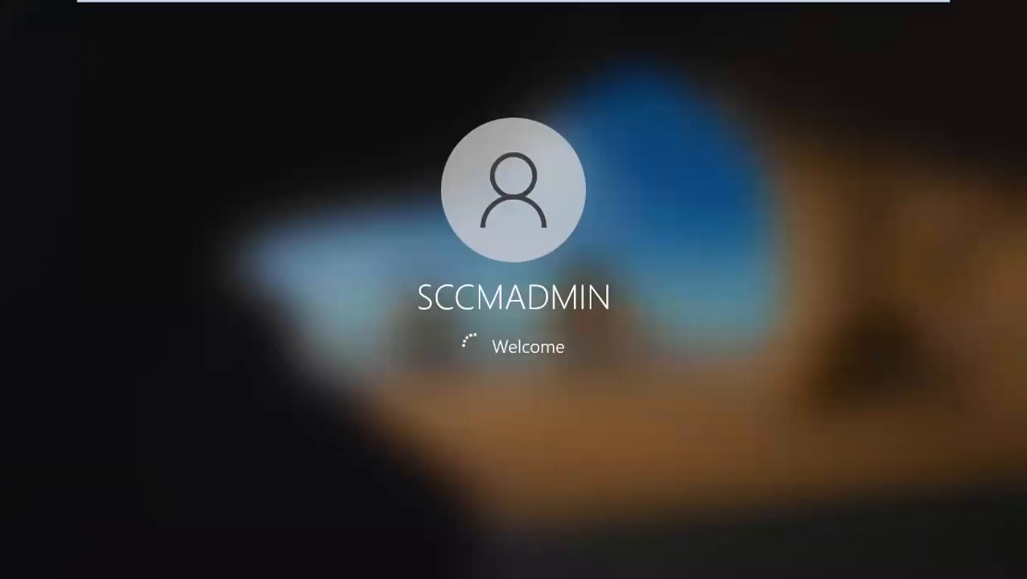
Step: Check the System_2 and SCCM machines while waiting for System_1's Windows 10 desktop to load
{"action": "mouse_move", "coordinate": [563, 8]}
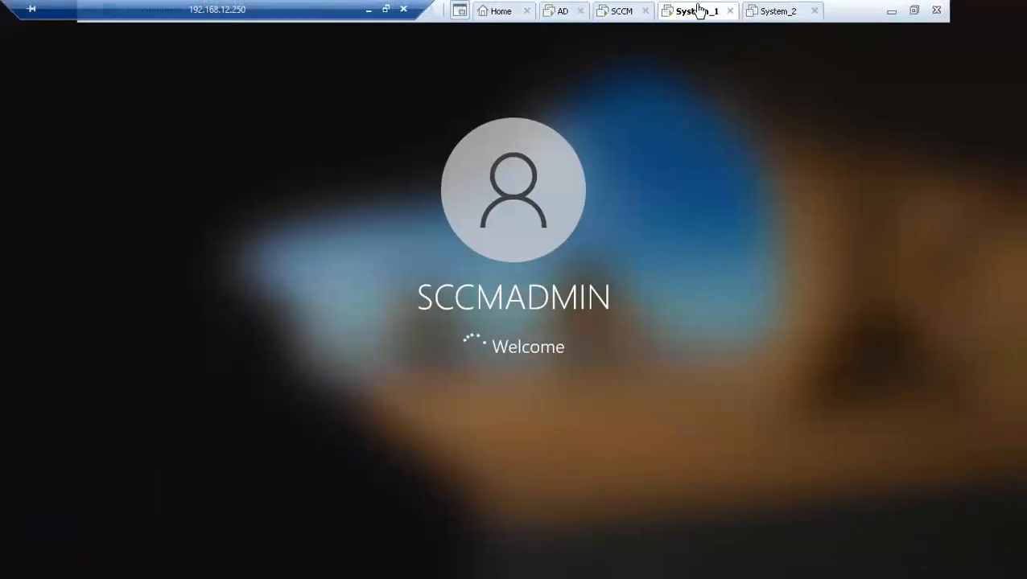
{"action": "left_click", "coordinate": [779, 11]}
{"action": "left_click", "coordinate": [698, 11]}
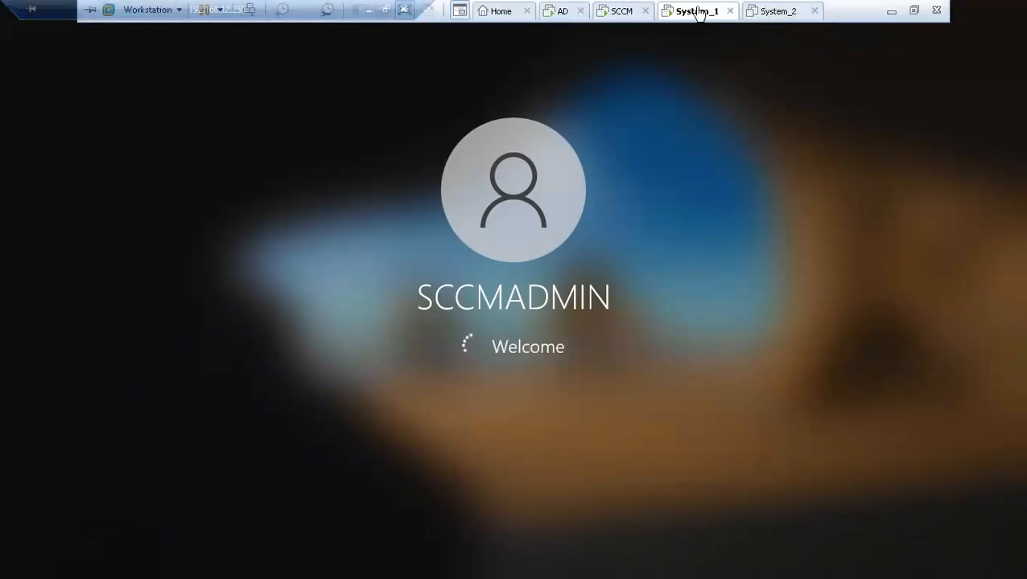
{"action": "left_click", "coordinate": [614, 11]}
{"action": "left_click", "coordinate": [679, 12]}
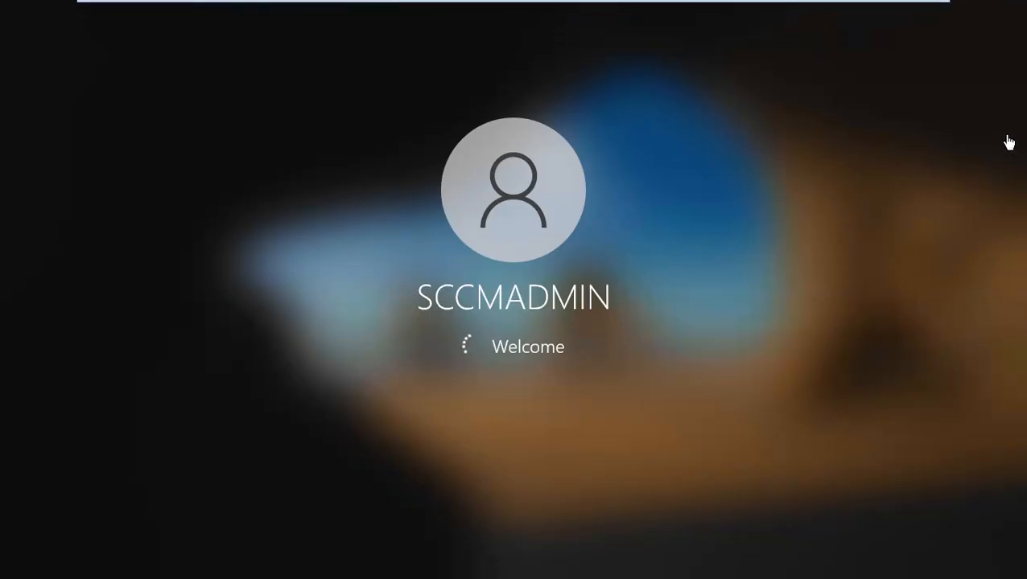
{"action": "mouse_move", "coordinate": [639, 4]}
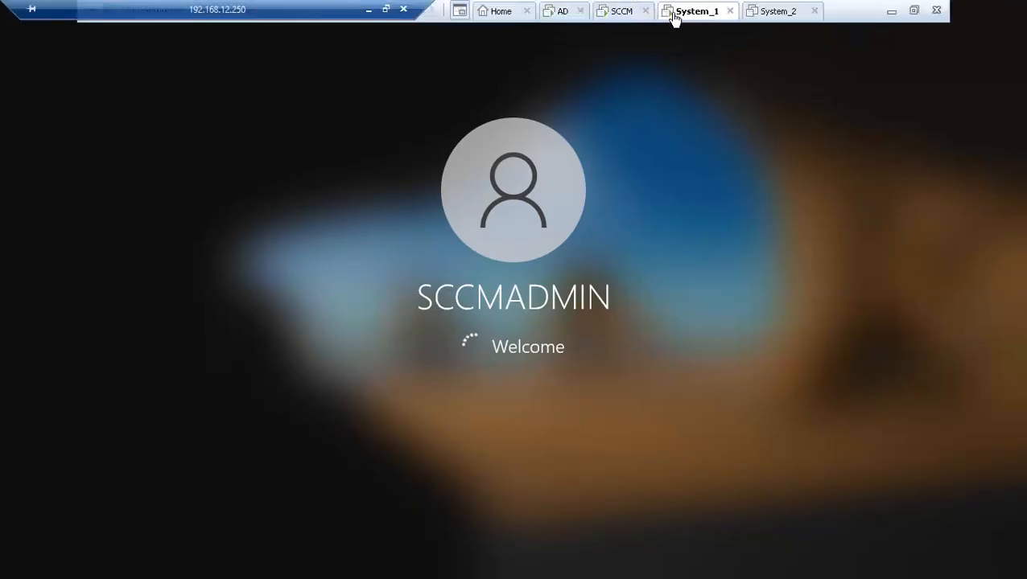
{"action": "left_click", "coordinate": [623, 14]}
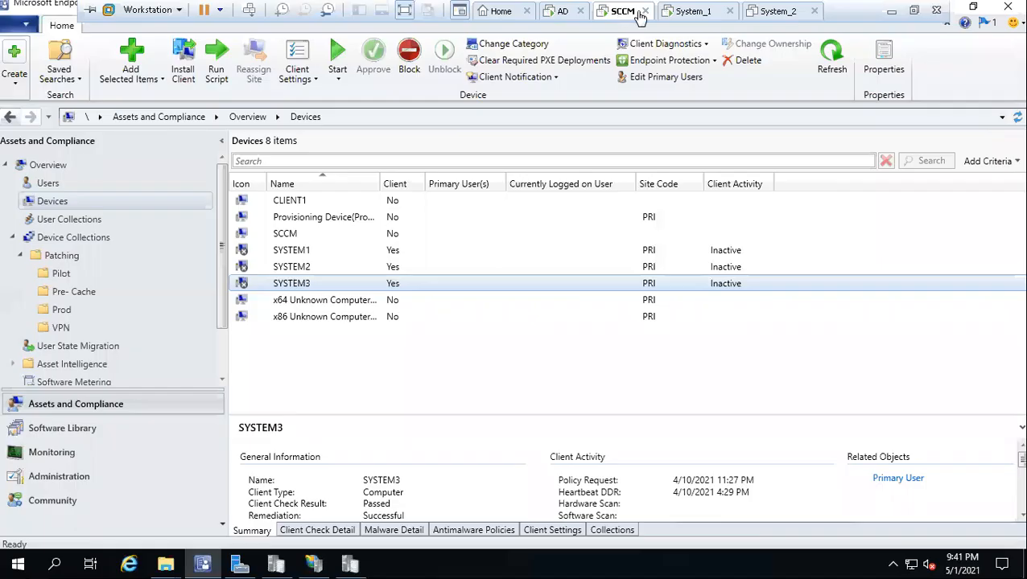
{"action": "left_click", "coordinate": [696, 10]}
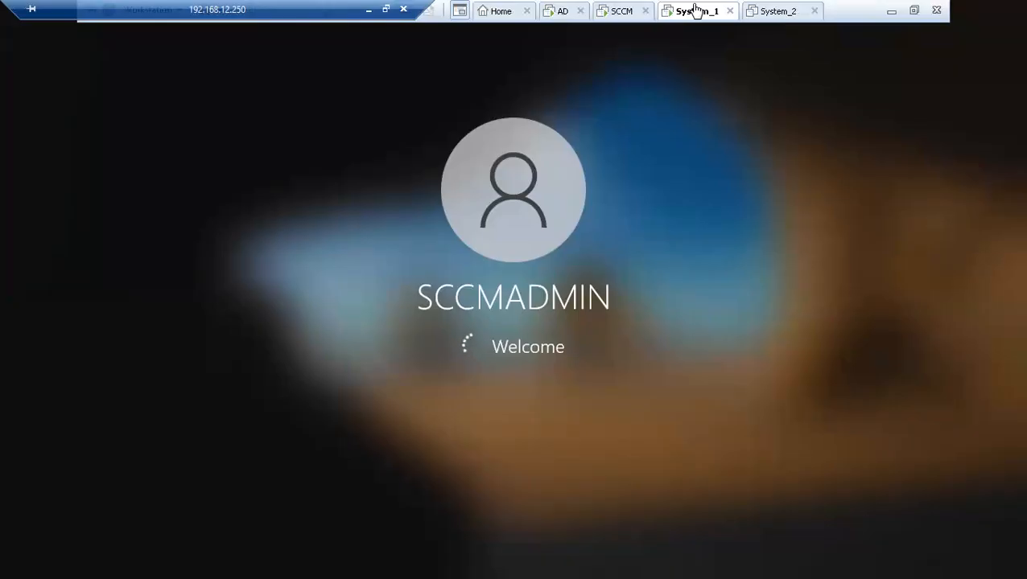
{"action": "left_click", "coordinate": [631, 10]}
{"action": "left_click", "coordinate": [690, 13]}
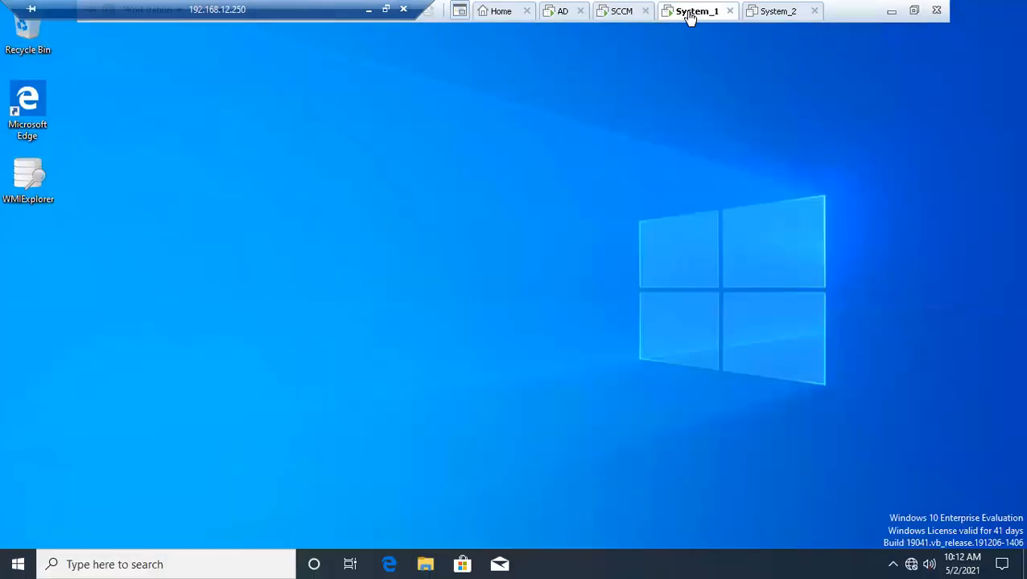
Step: Run 'control' to reach Control Panel and open the Configuration Manager client properties on System_1
{"action": "right_click", "coordinate": [18, 564]}
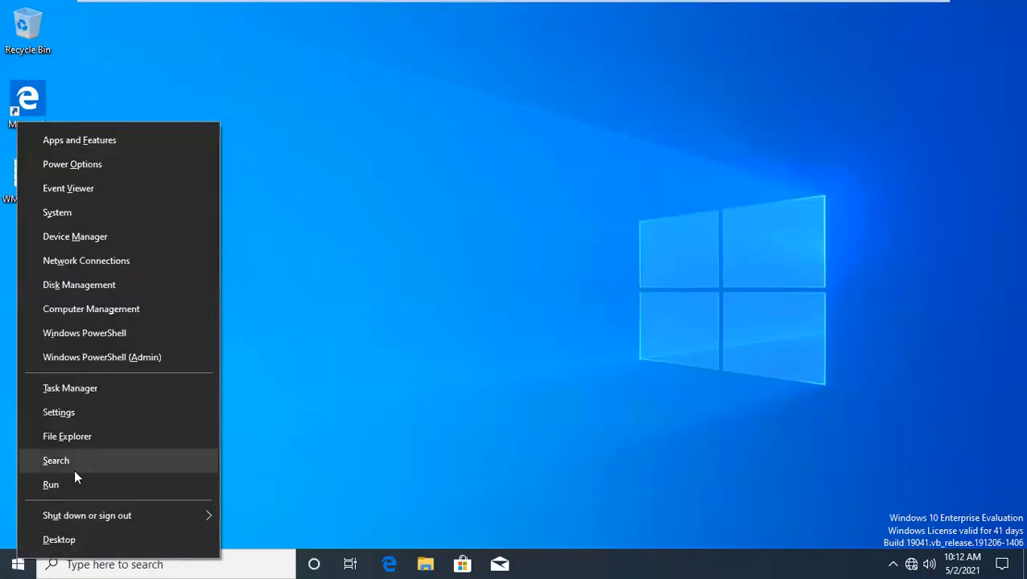
{"action": "left_click", "coordinate": [71, 487]}
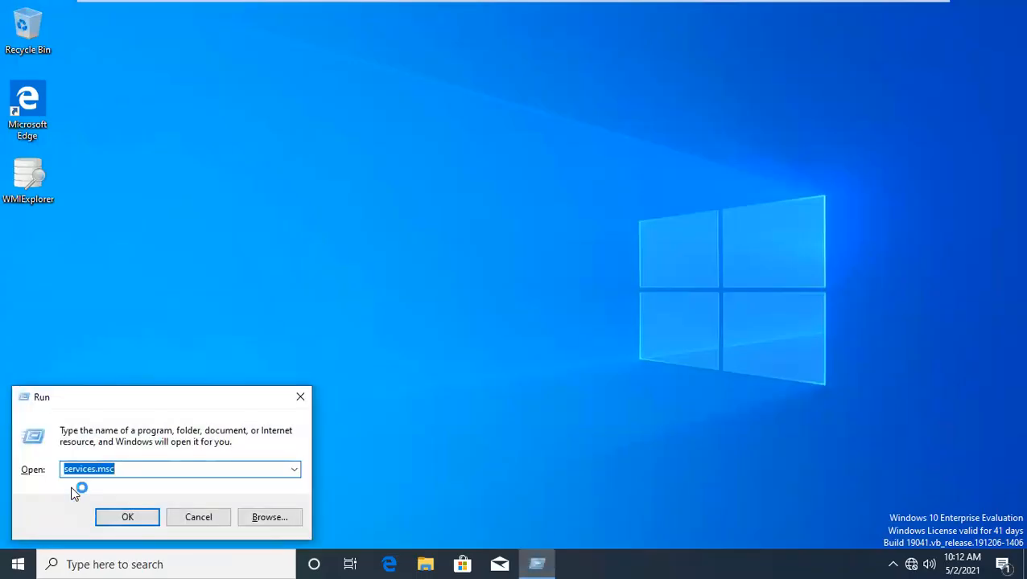
{"action": "type", "text": "control"}
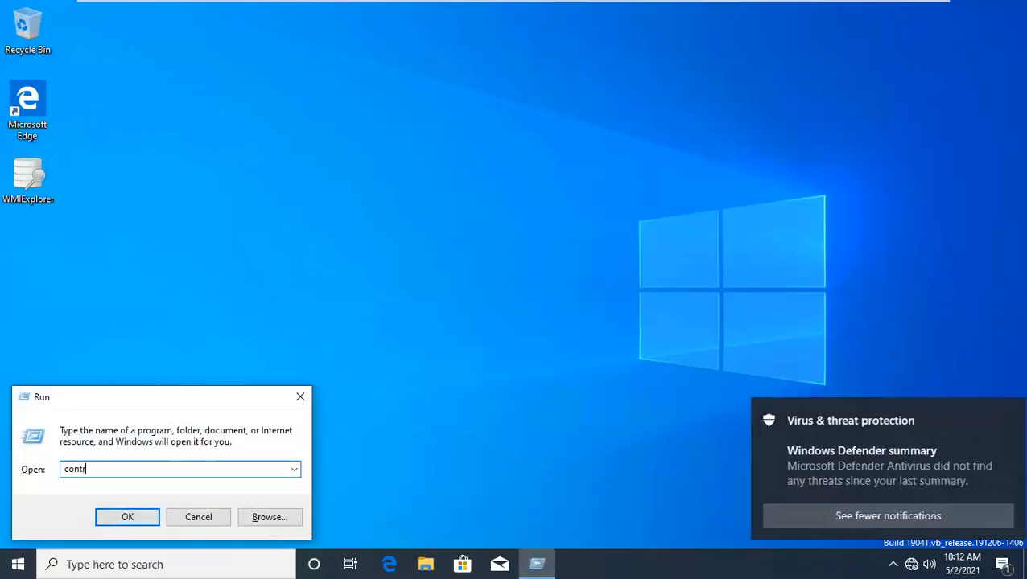
{"action": "key", "text": "Return"}
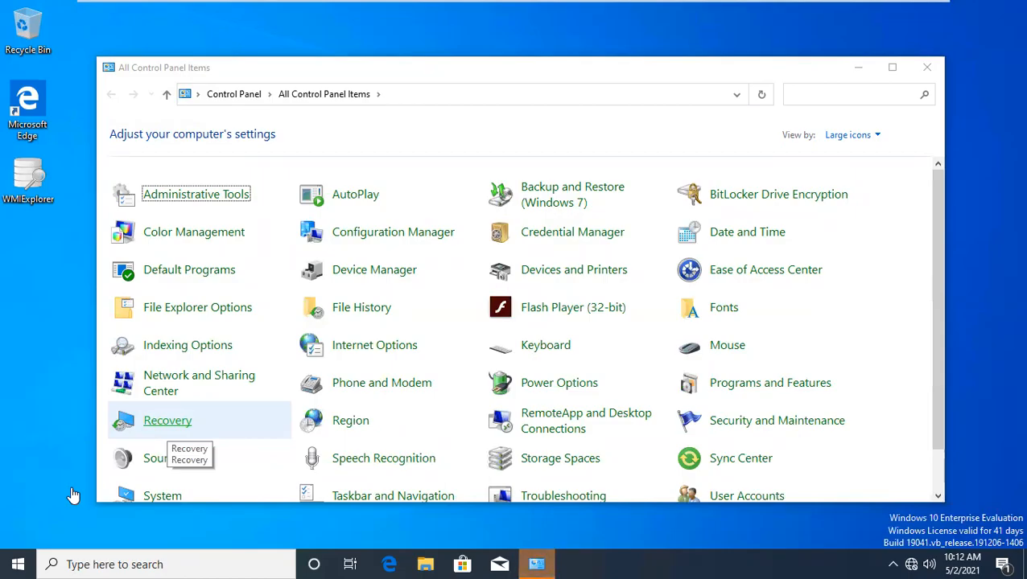
{"action": "left_click", "coordinate": [379, 234]}
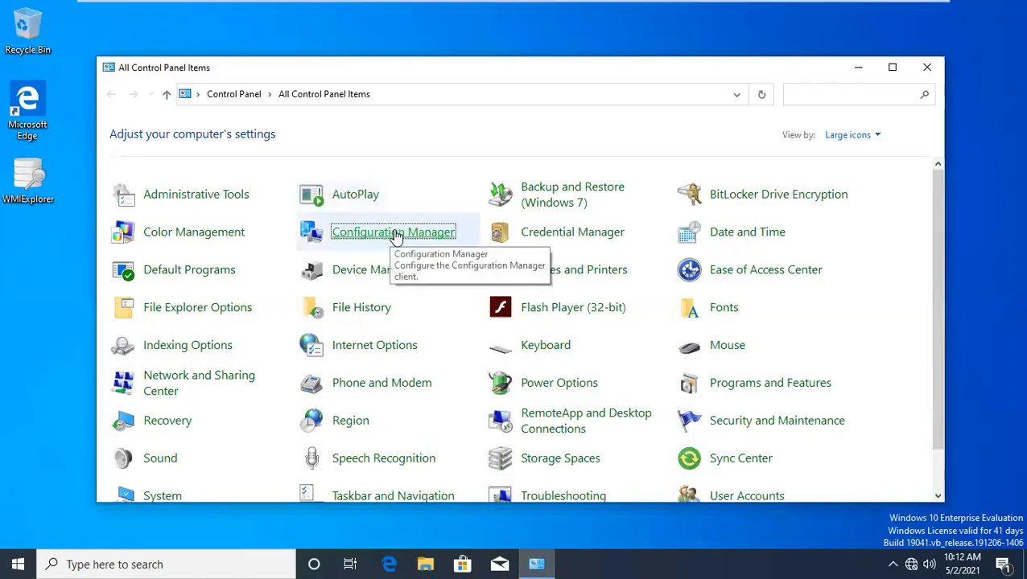
{"action": "double_click", "coordinate": [396, 233]}
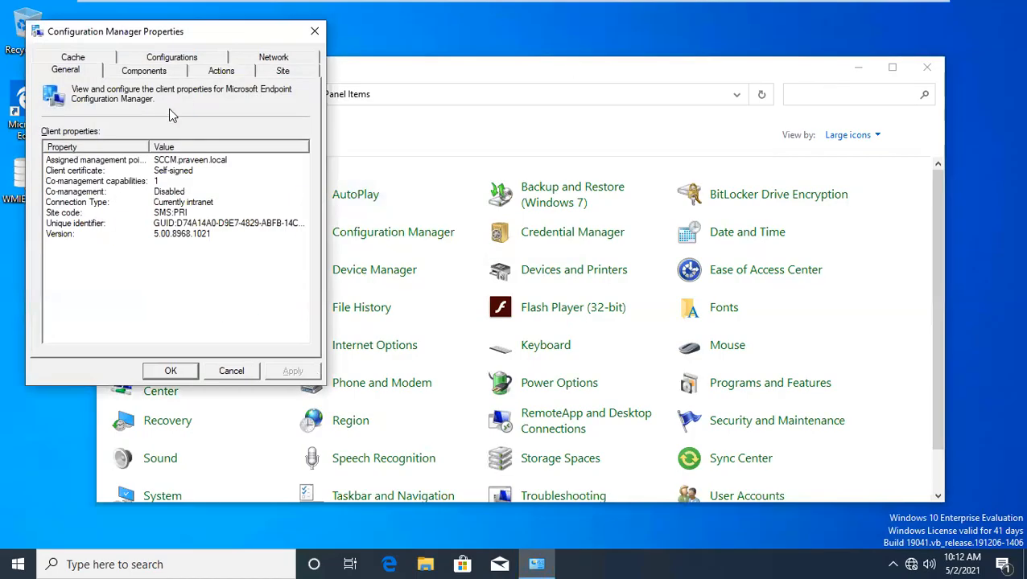
{"action": "left_click", "coordinate": [221, 72]}
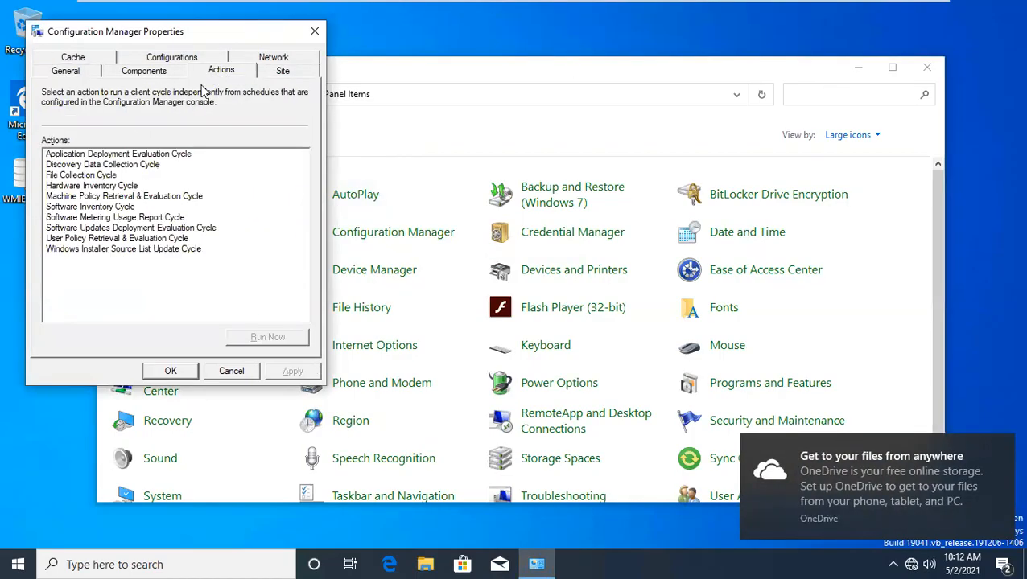
{"action": "left_click", "coordinate": [103, 155]}
{"action": "key", "text": "Down"}
{"action": "key", "text": "Down"}
{"action": "key", "text": "Down"}
{"action": "key", "text": "Down"}
{"action": "key", "text": "Down"}
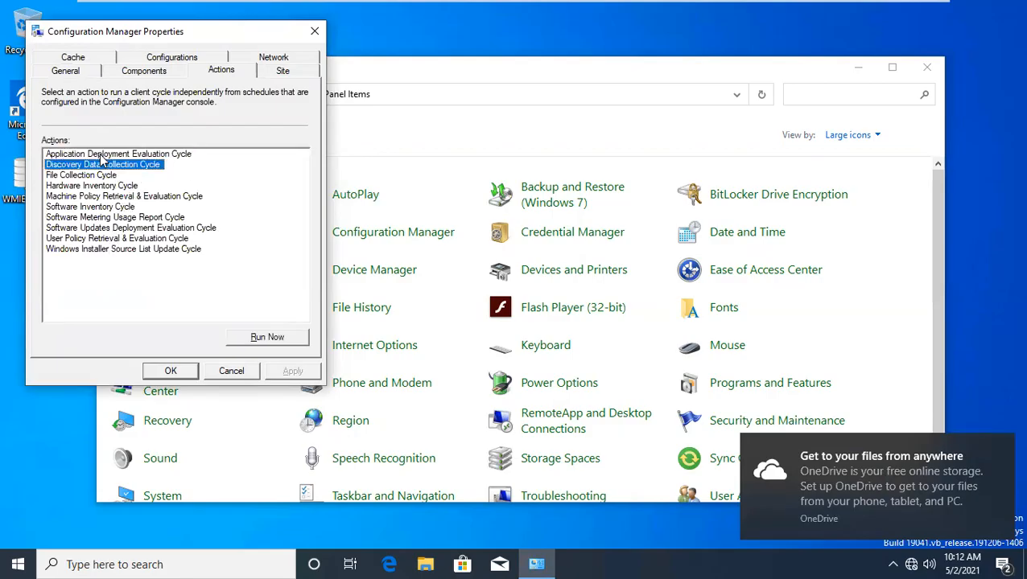
{"action": "key", "text": "Down"}
{"action": "key", "text": "Down"}
{"action": "key", "text": "Down"}
{"action": "key", "text": "Down"}
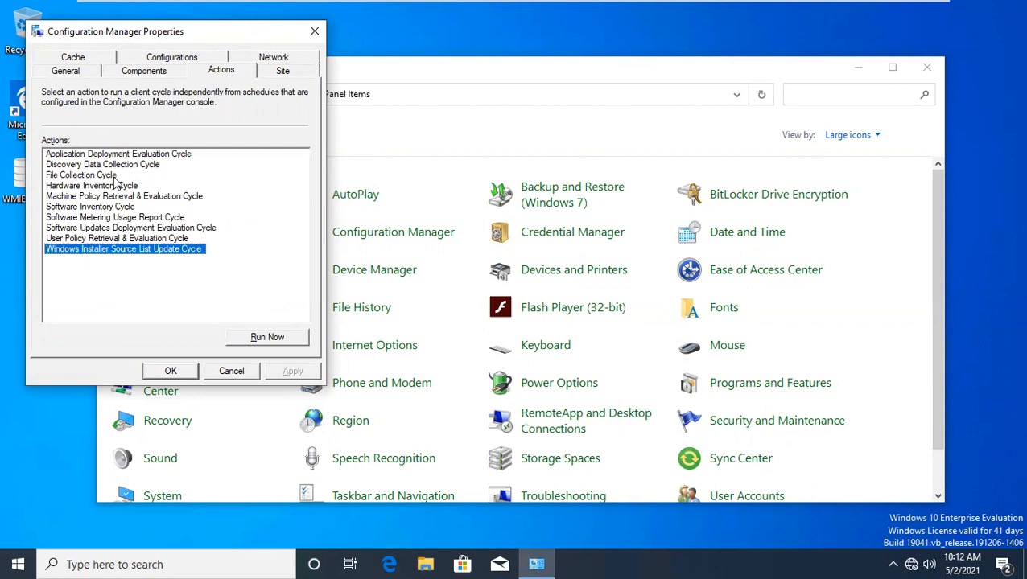
{"action": "left_click", "coordinate": [165, 228]}
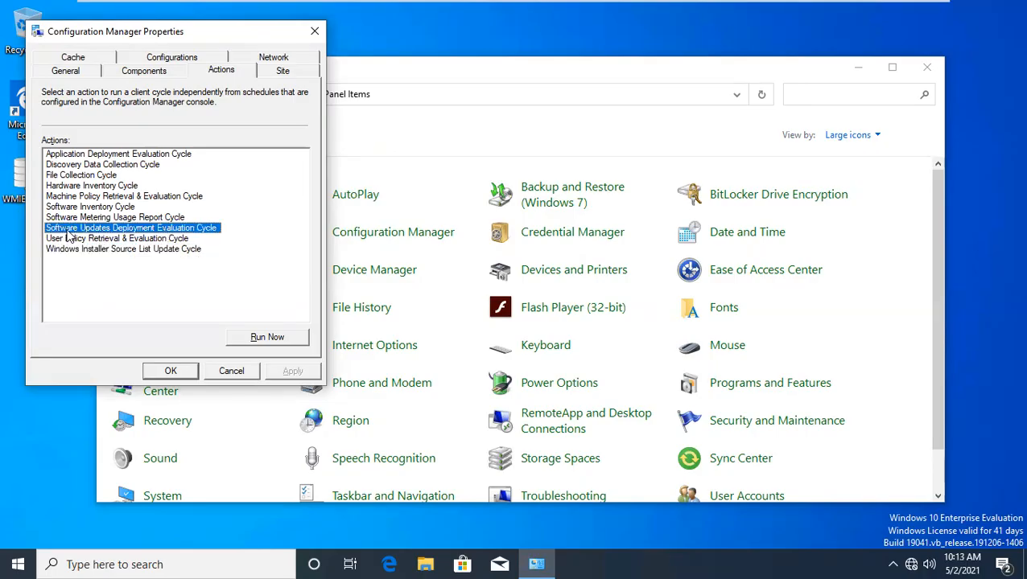
{"action": "mouse_move", "coordinate": [430, 6]}
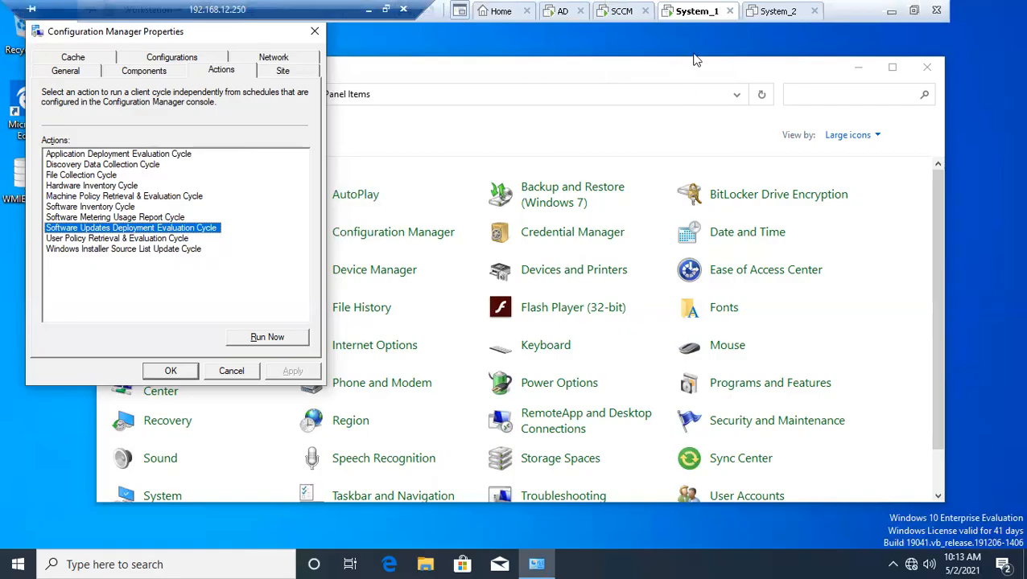
{"action": "left_click", "coordinate": [97, 198]}
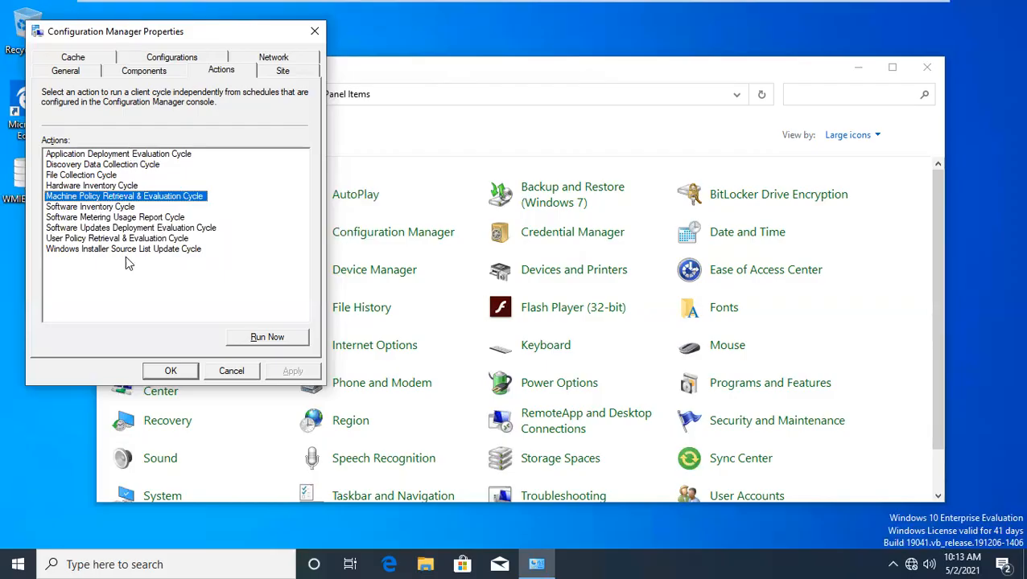
{"action": "mouse_move", "coordinate": [583, 4]}
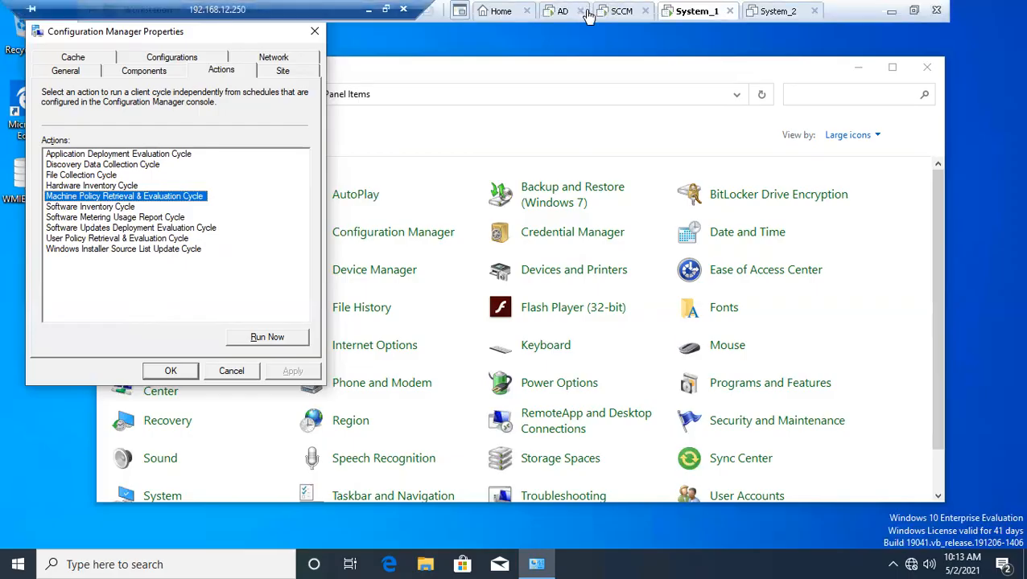
{"action": "left_click", "coordinate": [622, 13]}
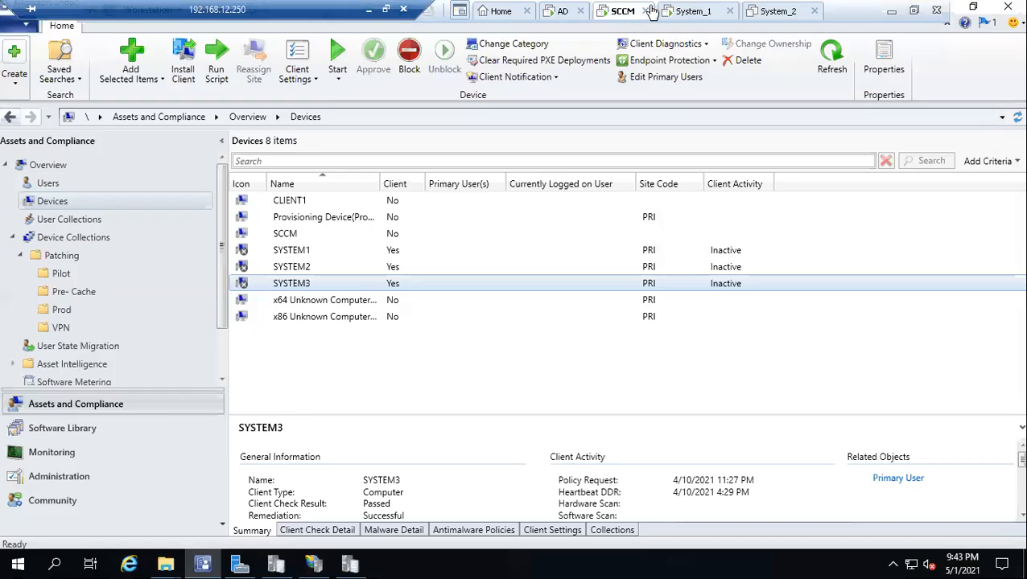
{"action": "left_click", "coordinate": [692, 11]}
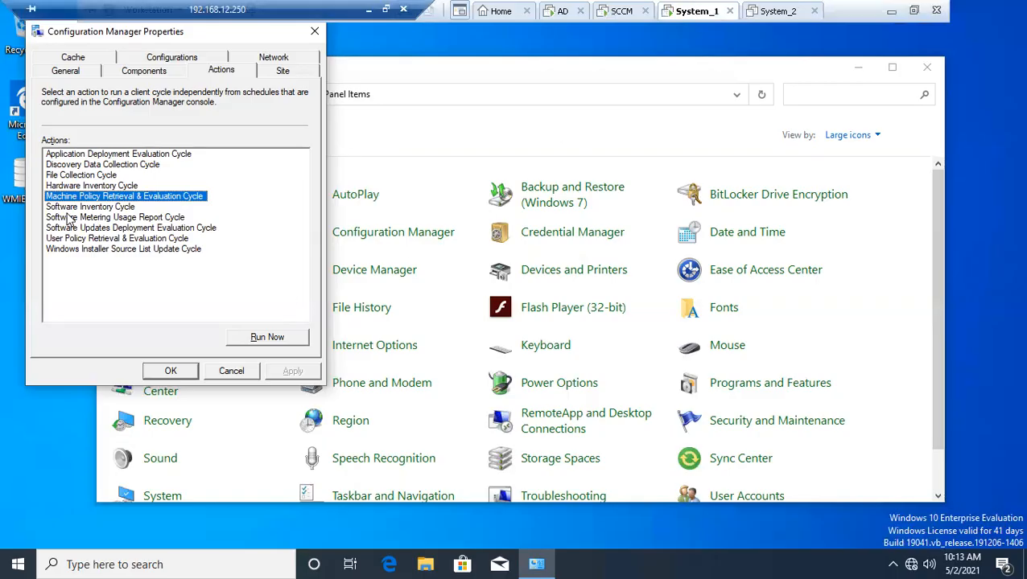
{"action": "left_click", "coordinate": [256, 337]}
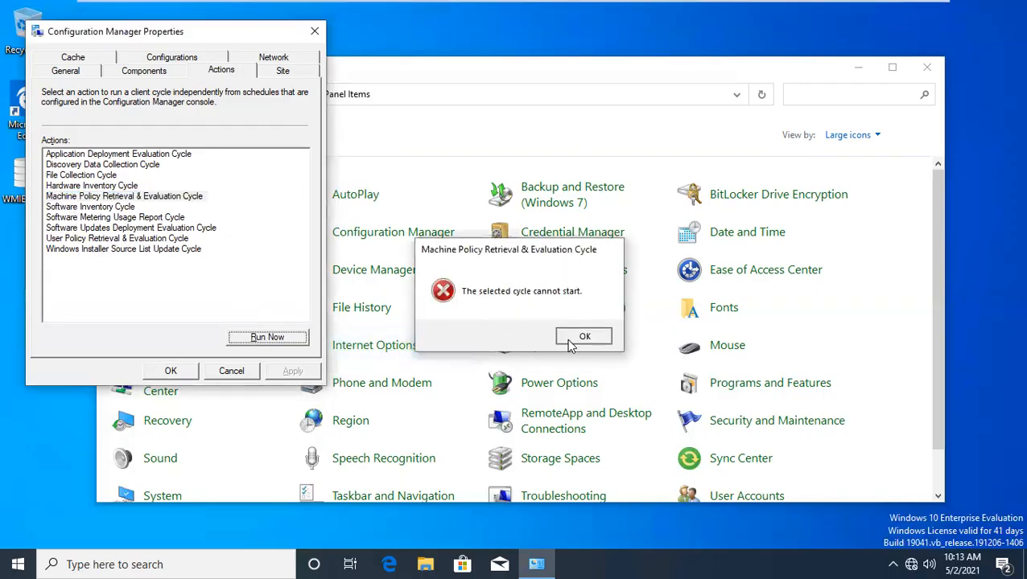
{"action": "left_click", "coordinate": [583, 335]}
{"action": "left_click", "coordinate": [129, 198]}
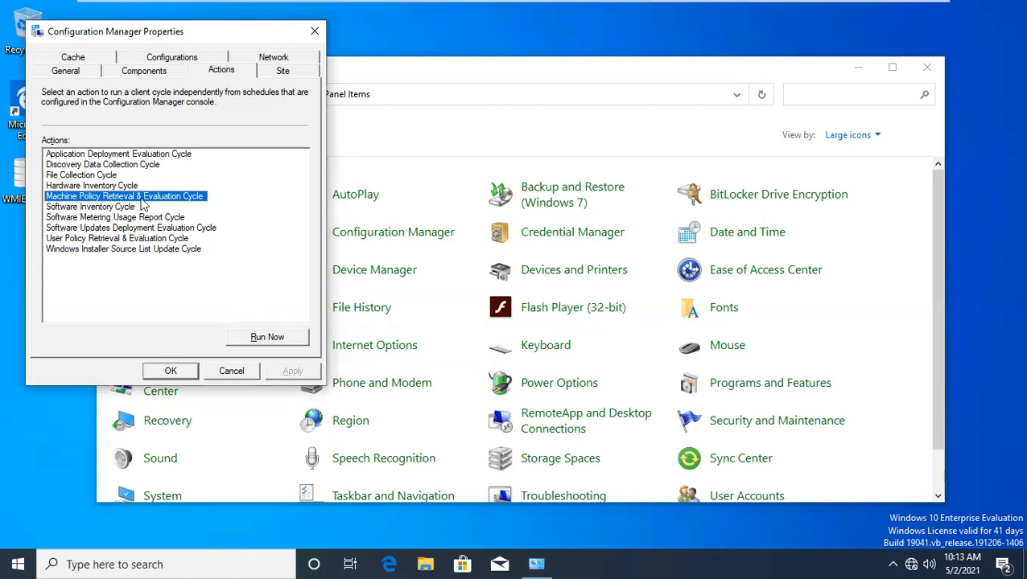
{"action": "left_click", "coordinate": [275, 337]}
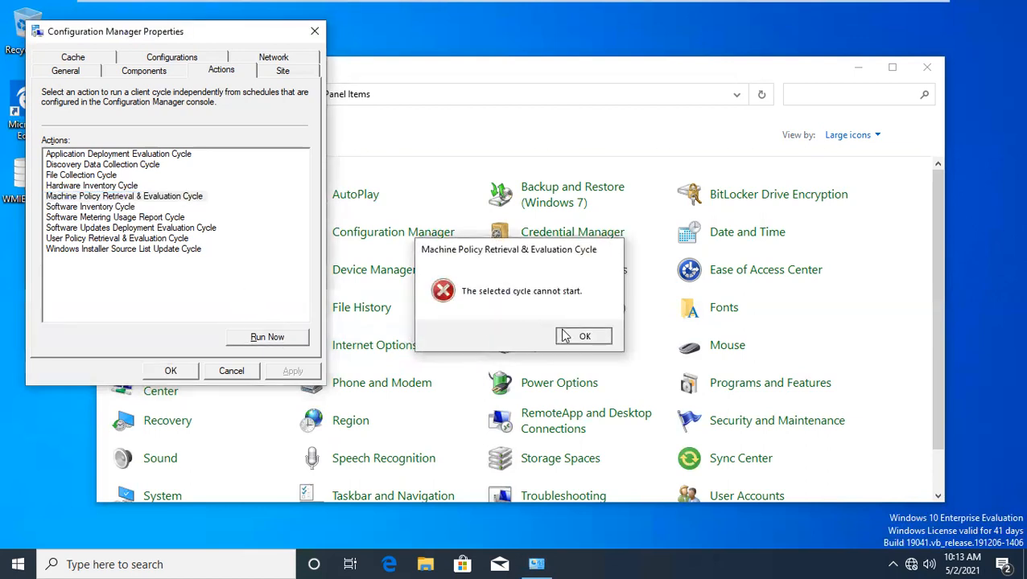
{"action": "left_click", "coordinate": [579, 335]}
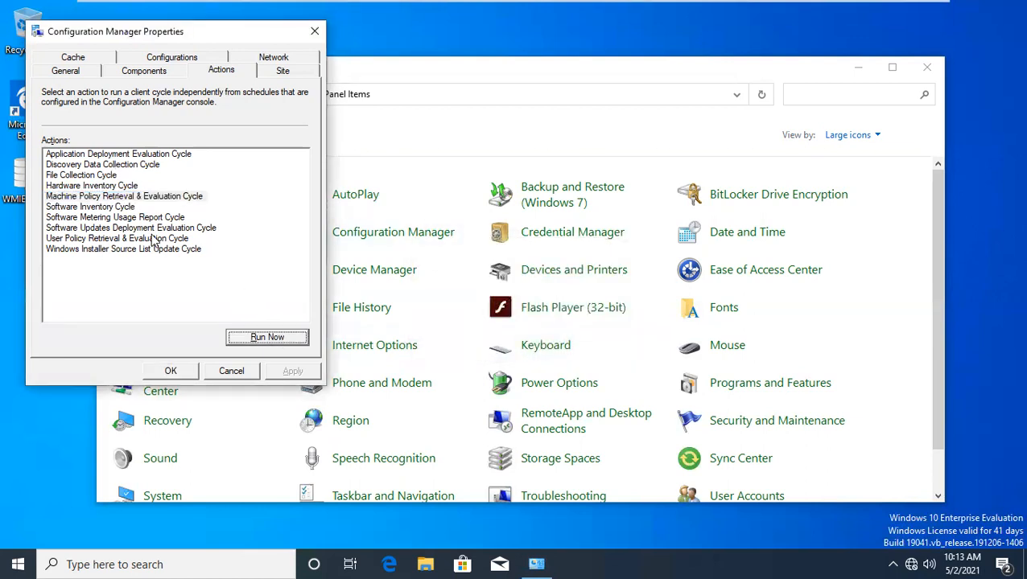
Step: Open services.msc and confirm the SMS Agent Host service is running
{"action": "key", "text": "super+r"}
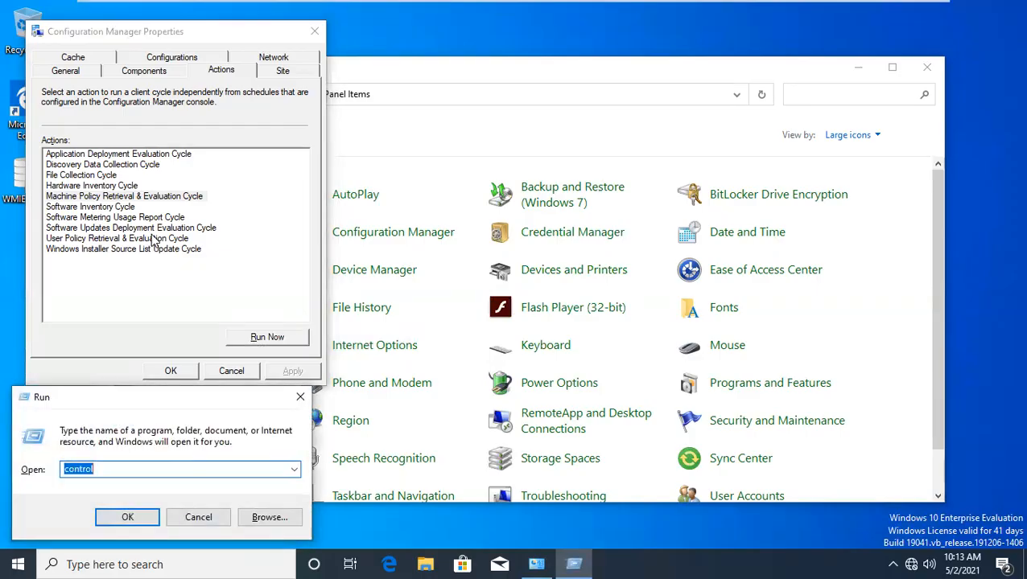
{"action": "type", "text": "ser"}
{"action": "key", "text": "Down"}
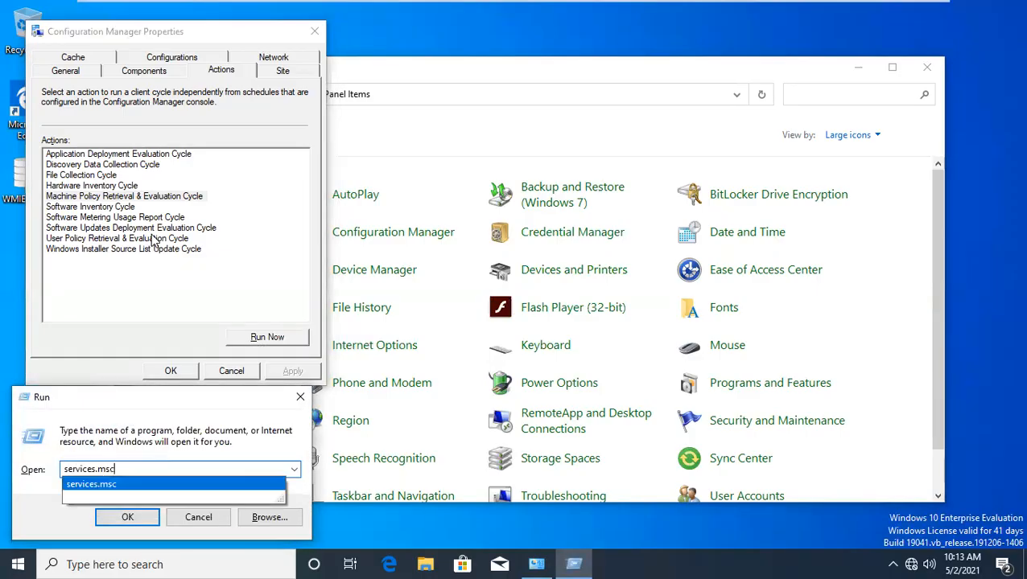
{"action": "key", "text": "Return"}
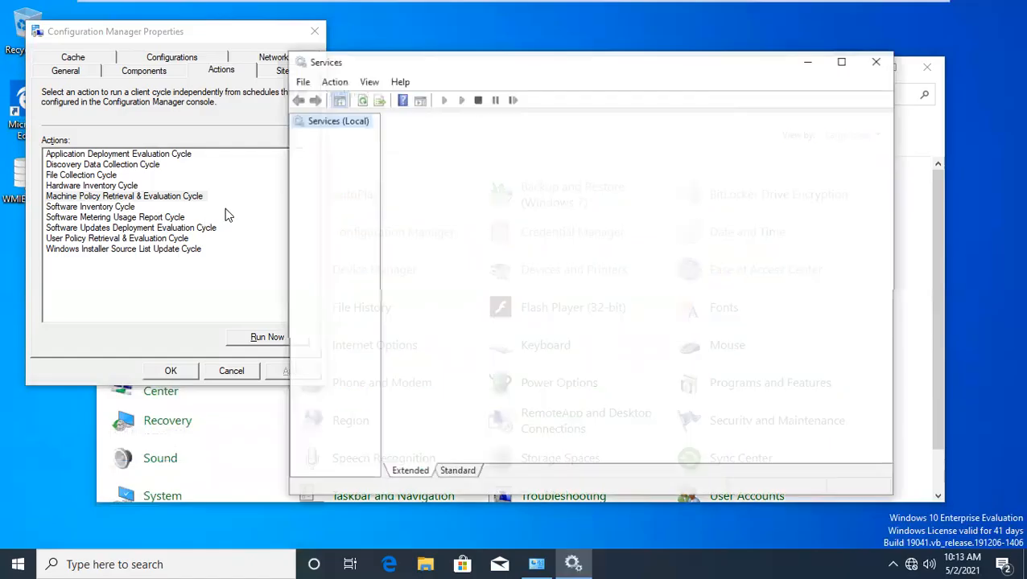
{"action": "left_click_drag", "start_coordinate": [411, 67], "coordinate": [483, 64]}
{"action": "left_click", "coordinate": [721, 243]}
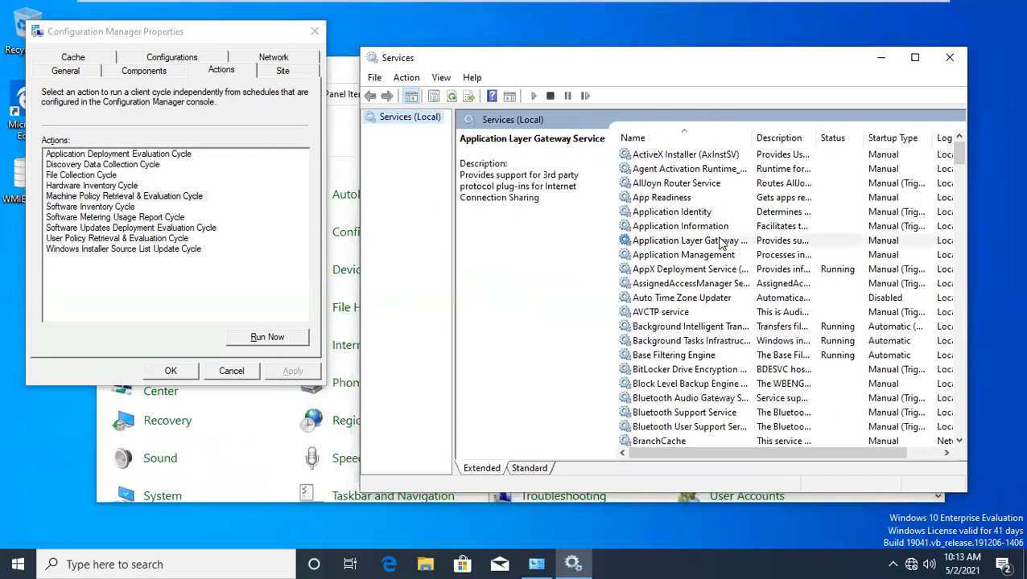
{"action": "type", "text": "sms"}
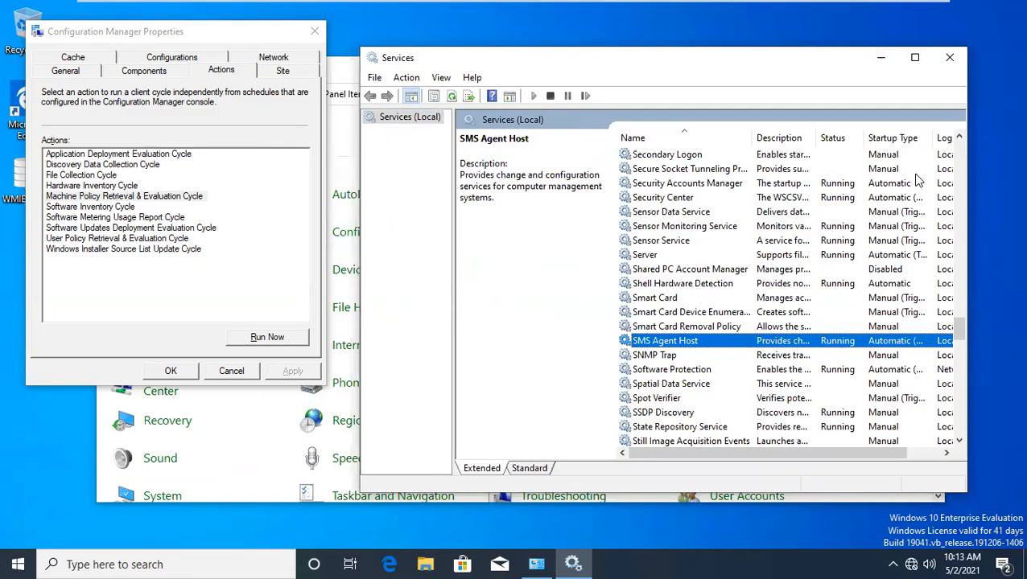
{"action": "double_click", "coordinate": [931, 137]}
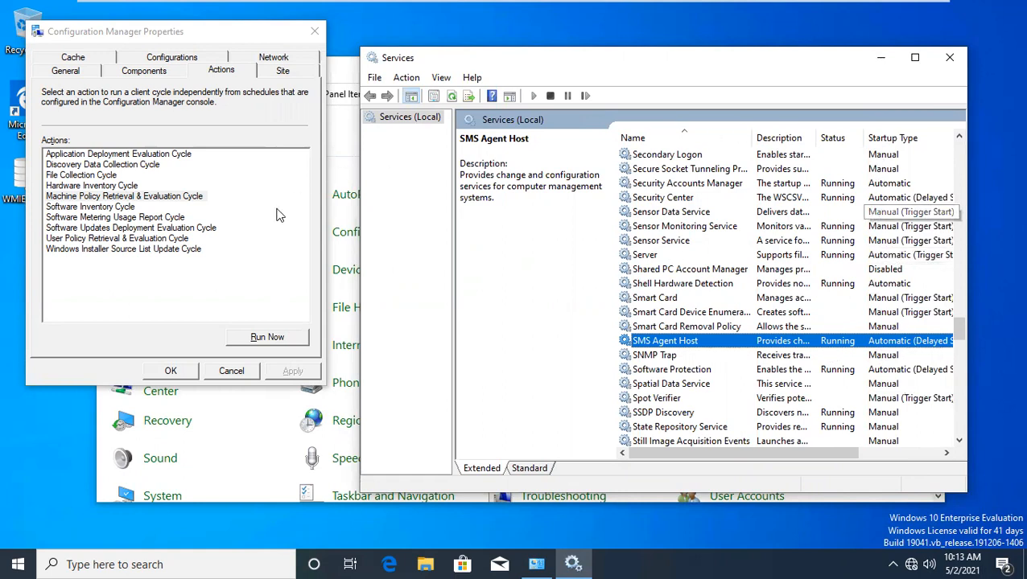
Step: Run the Machine Policy Retrieval & Evaluation Cycle, acknowledge the message, and close the client properties
{"action": "left_click", "coordinate": [184, 197]}
{"action": "left_click", "coordinate": [265, 336]}
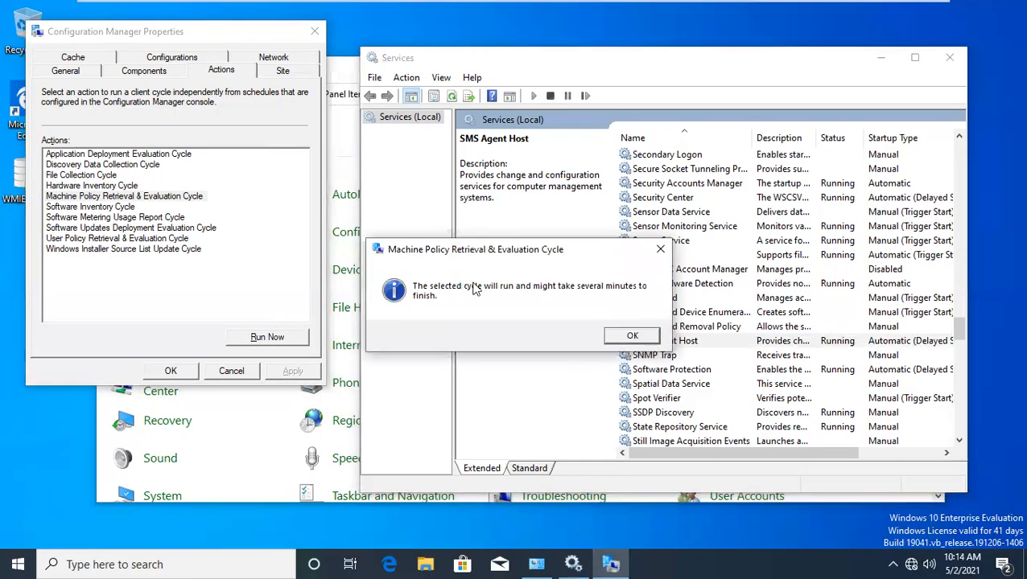
{"action": "left_click", "coordinate": [640, 338]}
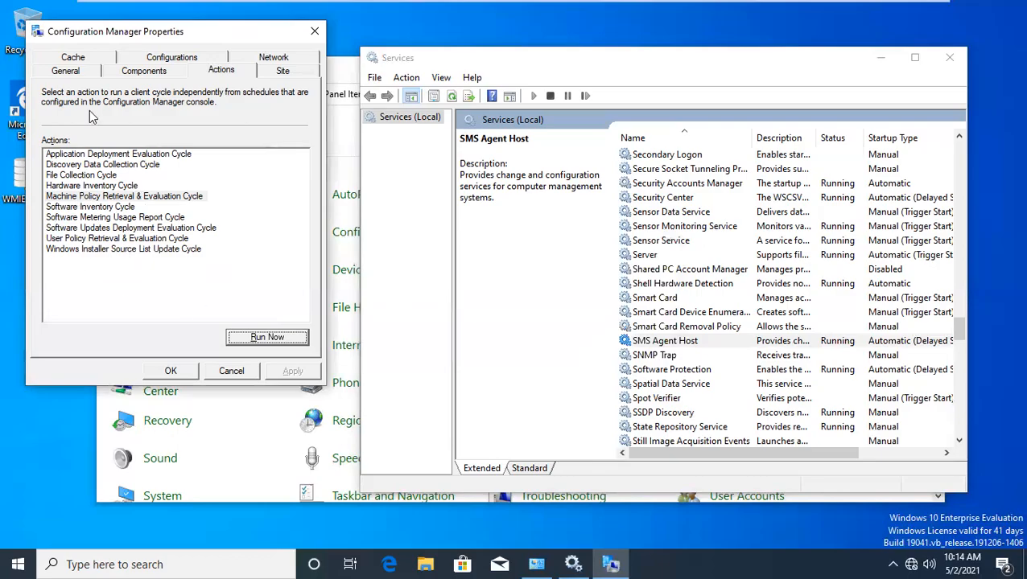
{"action": "left_click", "coordinate": [231, 375]}
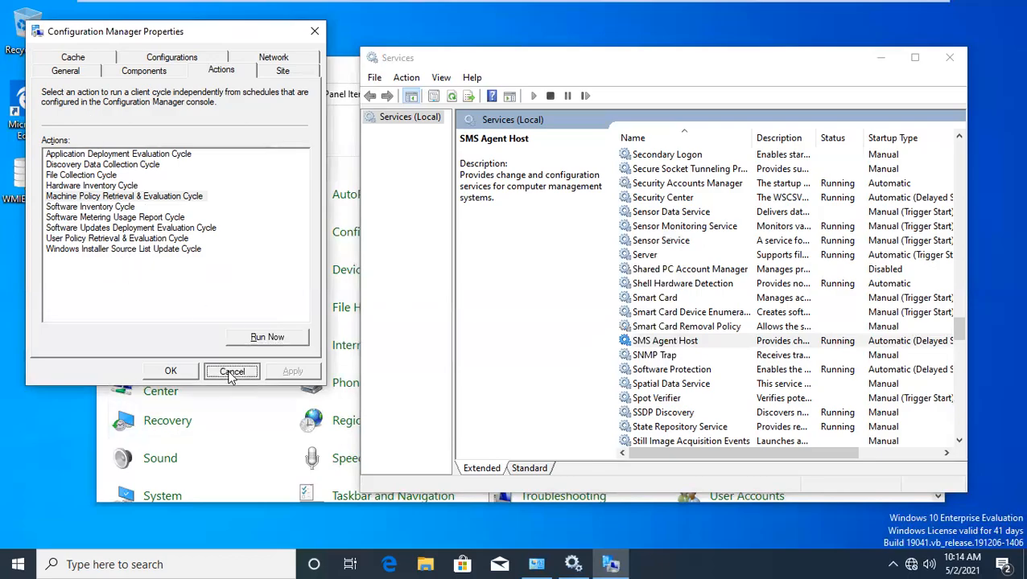
{"action": "left_click", "coordinate": [276, 73]}
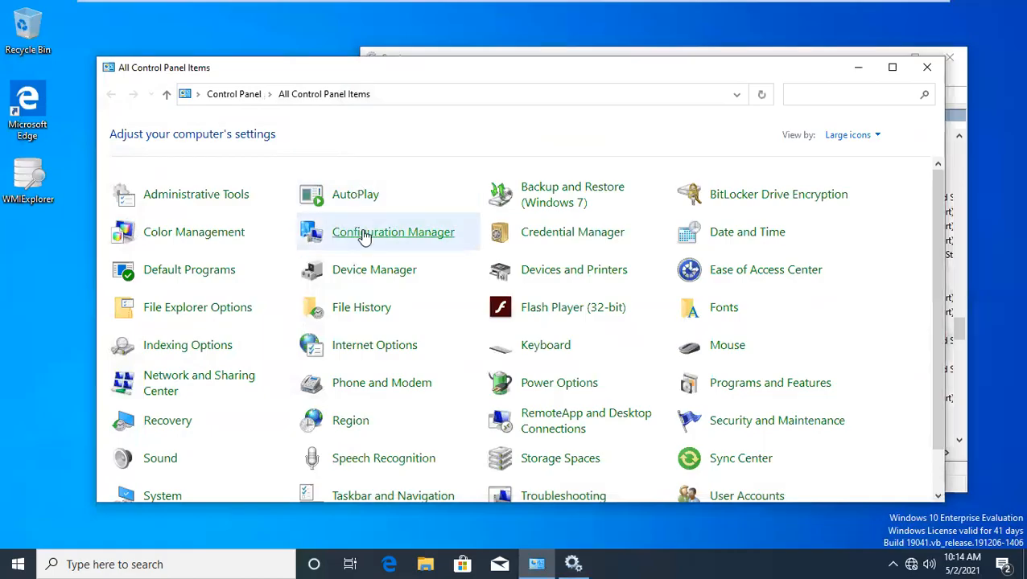
Step: Reopen the client actions, select Software Inventory Cycle, close without running, and return to Word
{"action": "left_click", "coordinate": [364, 233]}
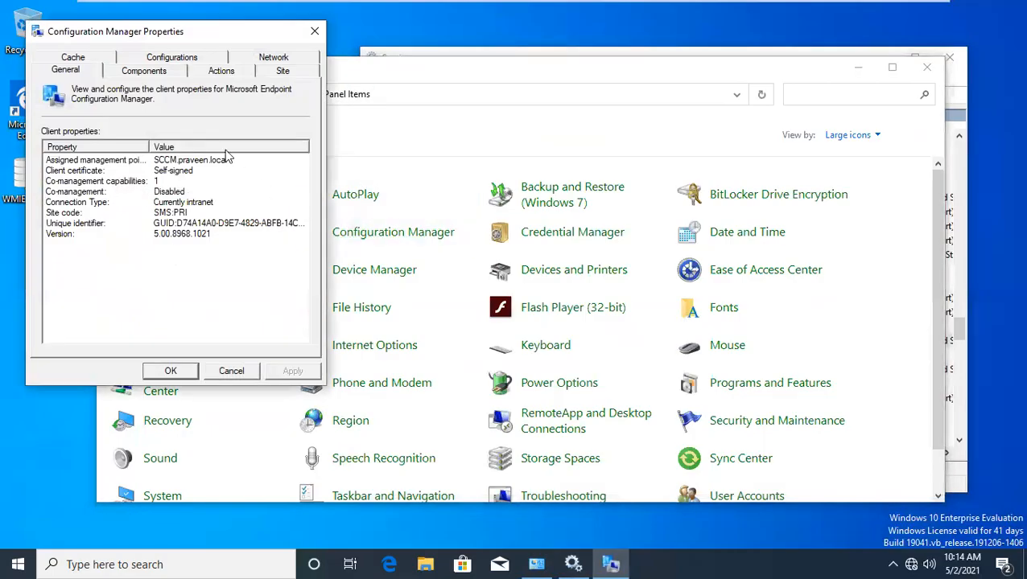
{"action": "left_click", "coordinate": [219, 74]}
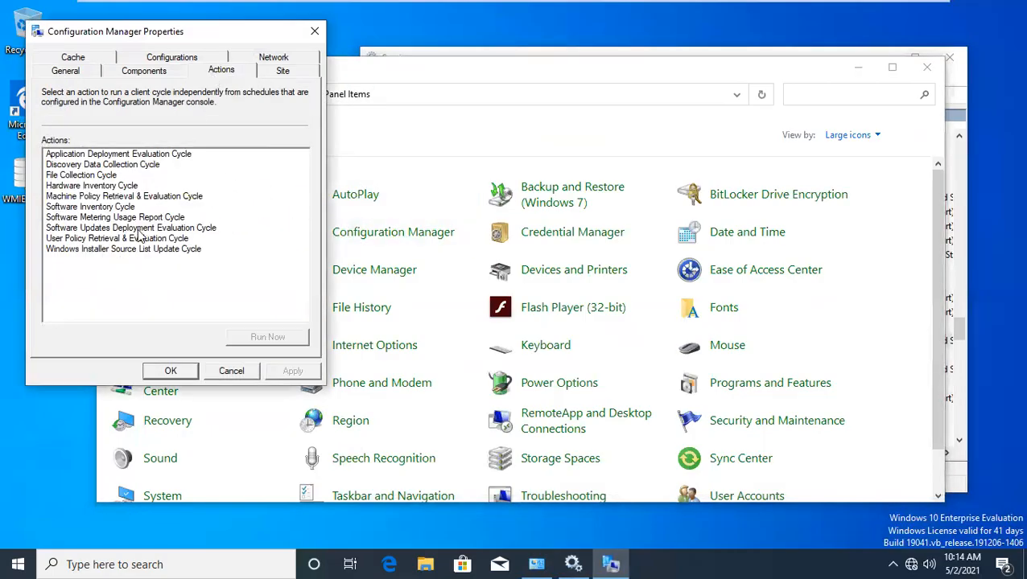
{"action": "left_click", "coordinate": [111, 208]}
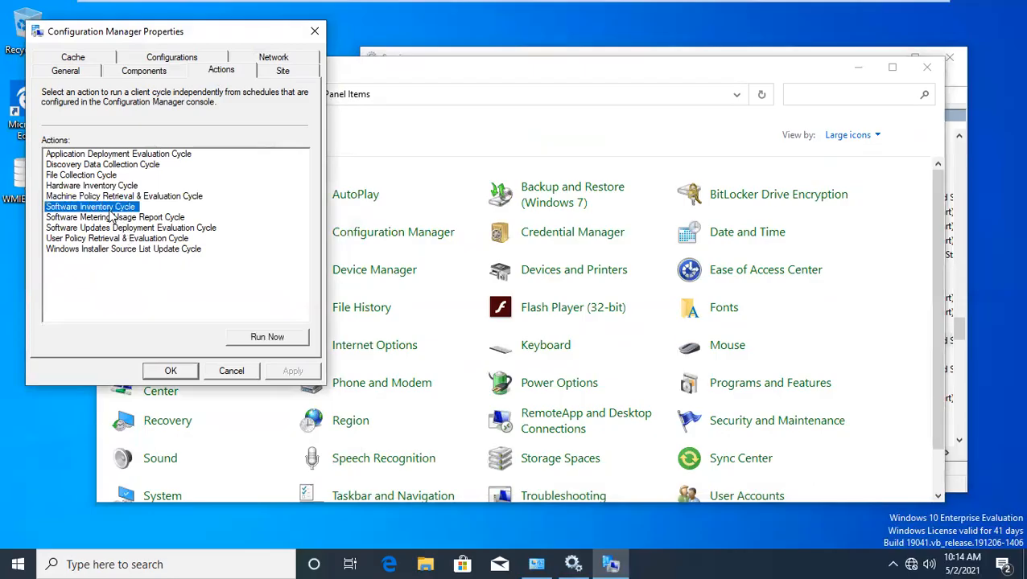
{"action": "left_click", "coordinate": [224, 372]}
{"action": "mouse_move", "coordinate": [459, 7]}
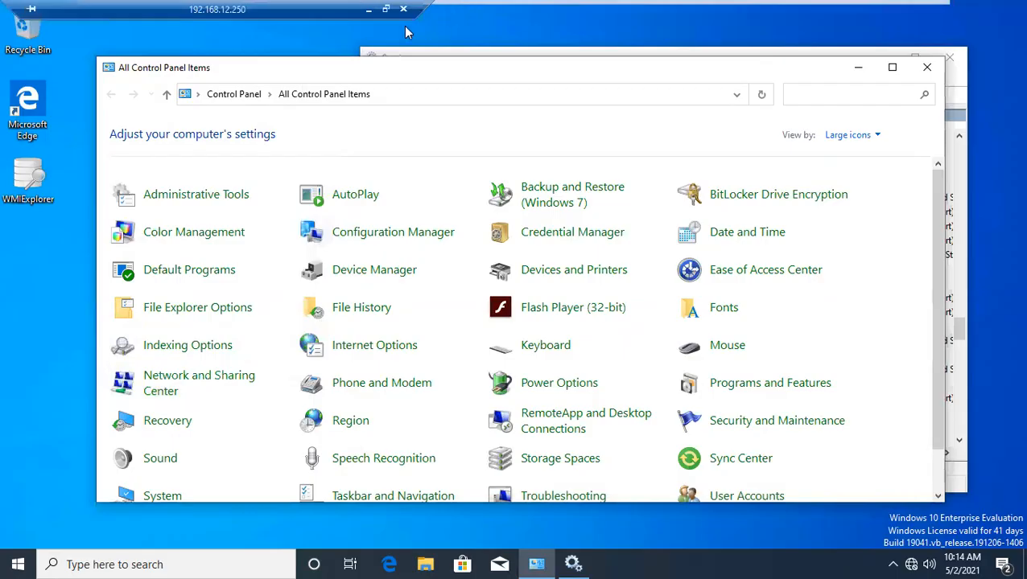
{"action": "left_click", "coordinate": [372, 10]}
Step: Select the SCCM Patching heading through numbered steps 1 to 4 in the Word document
{"action": "scroll", "coordinate": [473, 281], "scroll_direction": "down", "scroll_amount": 8}
{"action": "scroll", "coordinate": [473, 280], "scroll_direction": "up", "scroll_amount": 8}
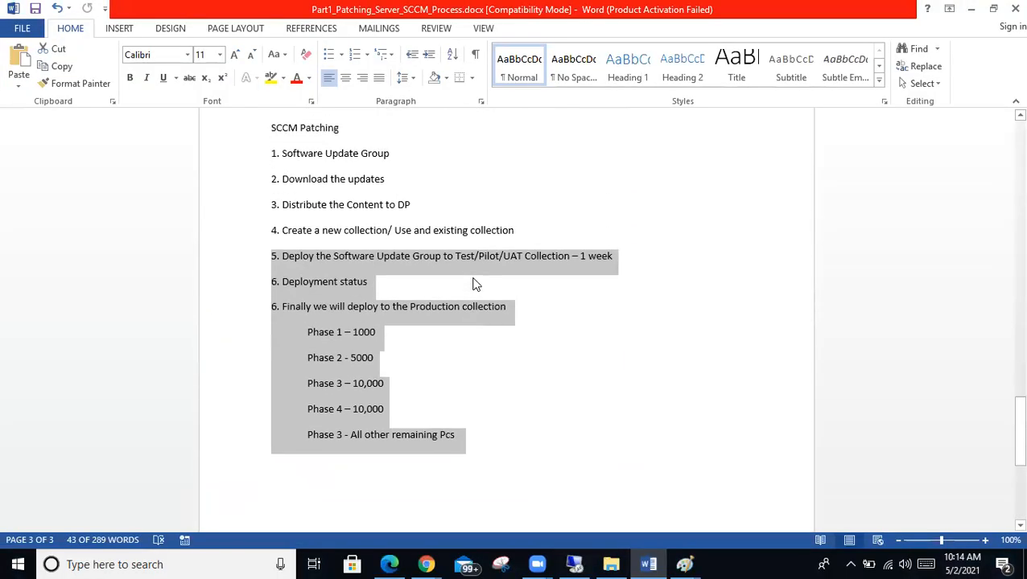
{"action": "scroll", "coordinate": [474, 281], "scroll_direction": "down", "scroll_amount": 2}
{"action": "left_click", "coordinate": [476, 352]}
{"action": "left_click_drag", "start_coordinate": [497, 392], "coordinate": [259, 190]}
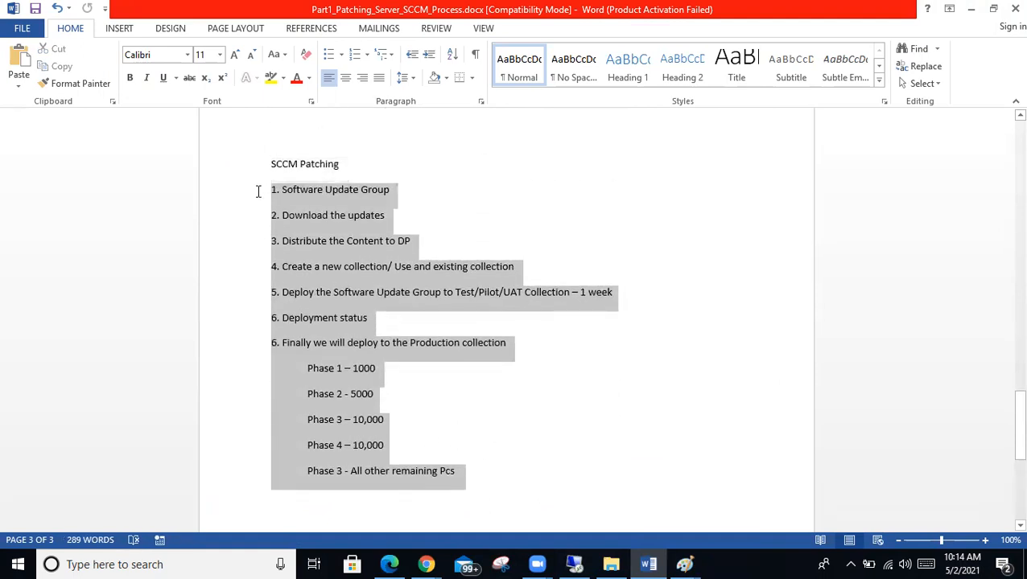
{"action": "left_click_drag", "start_coordinate": [457, 216], "coordinate": [166, 184]}
{"action": "left_click_drag", "start_coordinate": [176, 241], "coordinate": [156, 178]}
{"action": "left_click_drag", "start_coordinate": [524, 267], "coordinate": [191, 171]}
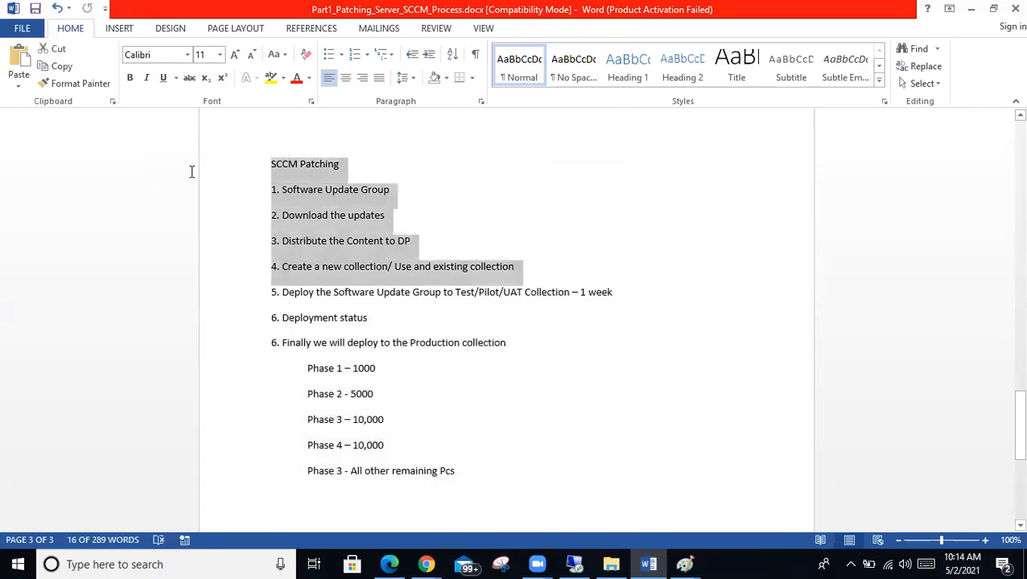
{"action": "left_click", "coordinate": [612, 346]}
{"action": "left_click", "coordinate": [497, 491]}
Step: Select the whole SCCM Patching outline, including the 5000 value
{"action": "left_click_drag", "start_coordinate": [366, 370], "coordinate": [235, 179]}
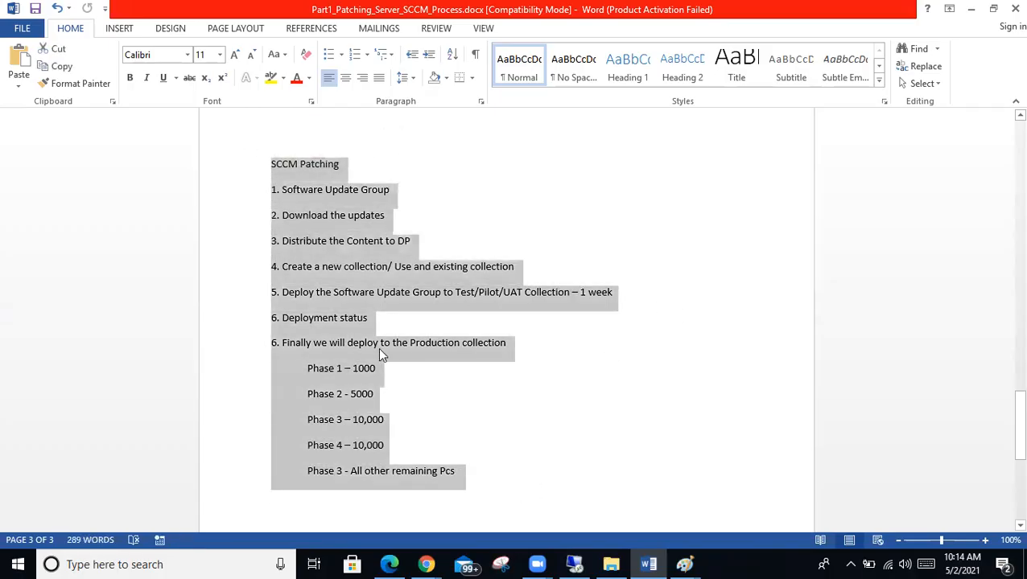
{"action": "left_click", "coordinate": [379, 348]}
{"action": "double_click", "coordinate": [372, 392]}
{"action": "left_click", "coordinate": [457, 432]}
{"action": "left_click_drag", "start_coordinate": [509, 477], "coordinate": [99, 170]}
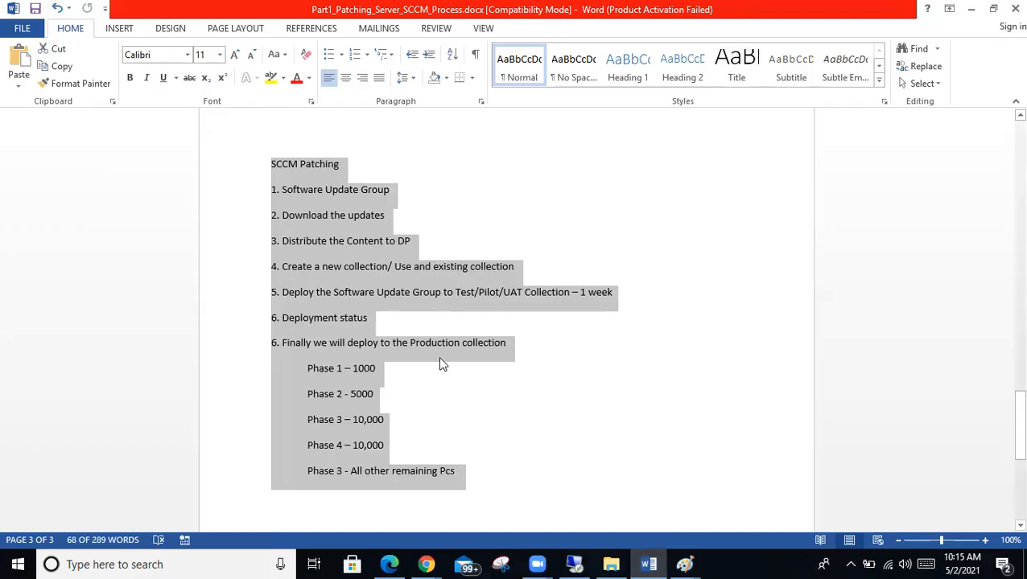
{"action": "left_click_drag", "start_coordinate": [465, 474], "coordinate": [195, 167]}
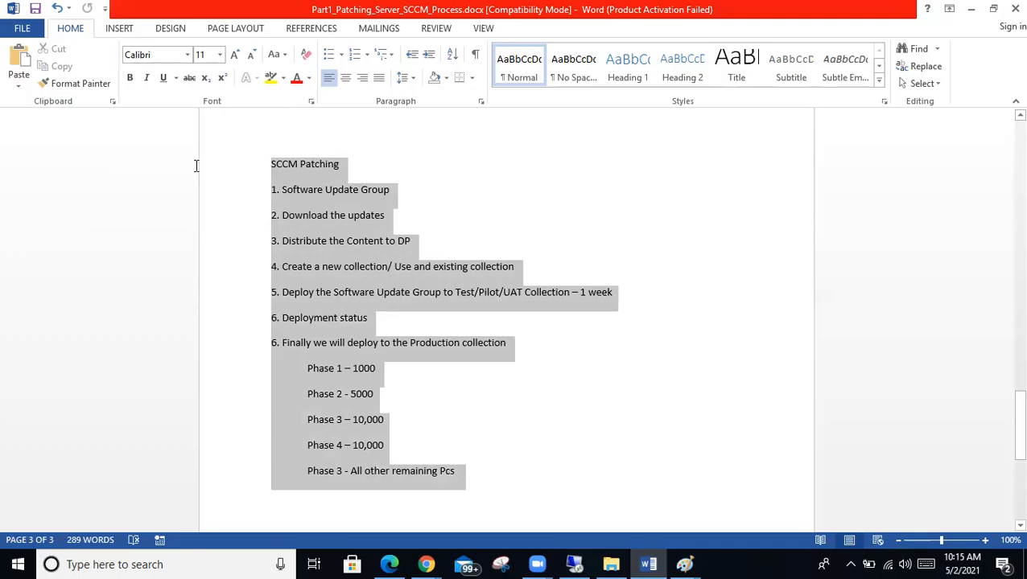
{"action": "left_click_drag", "start_coordinate": [195, 166], "coordinate": [190, 166]}
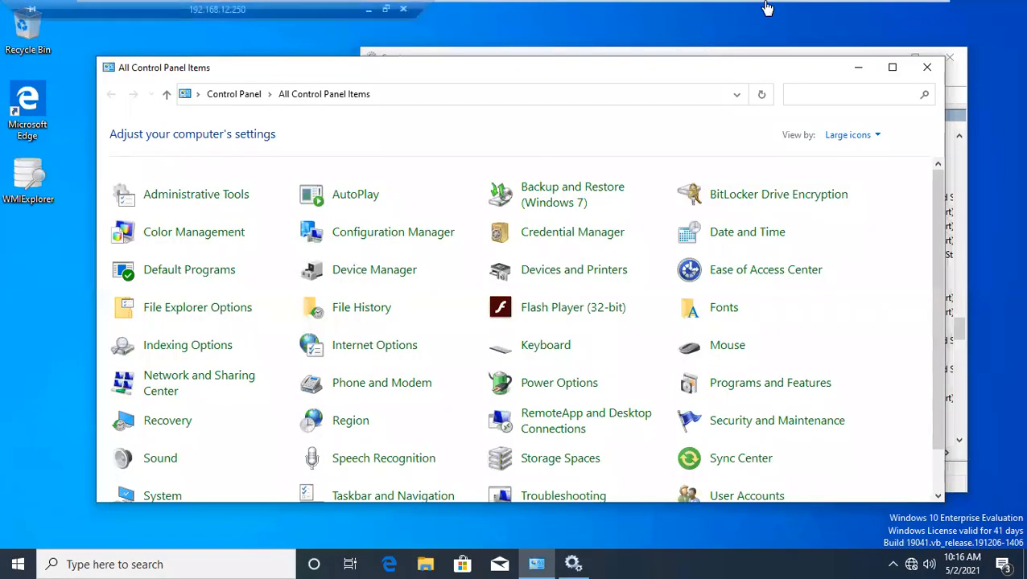
Step: Go to Software Library > Software Update Groups, declining the Run Synchronization prompt
{"action": "left_click", "coordinate": [620, 13]}
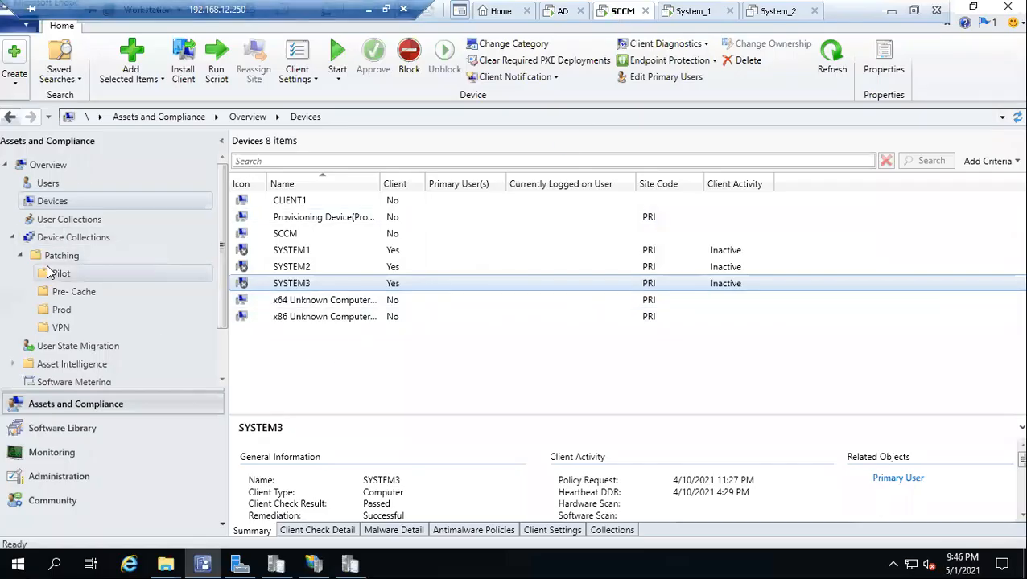
{"action": "left_click", "coordinate": [62, 238]}
{"action": "left_click", "coordinate": [64, 431]}
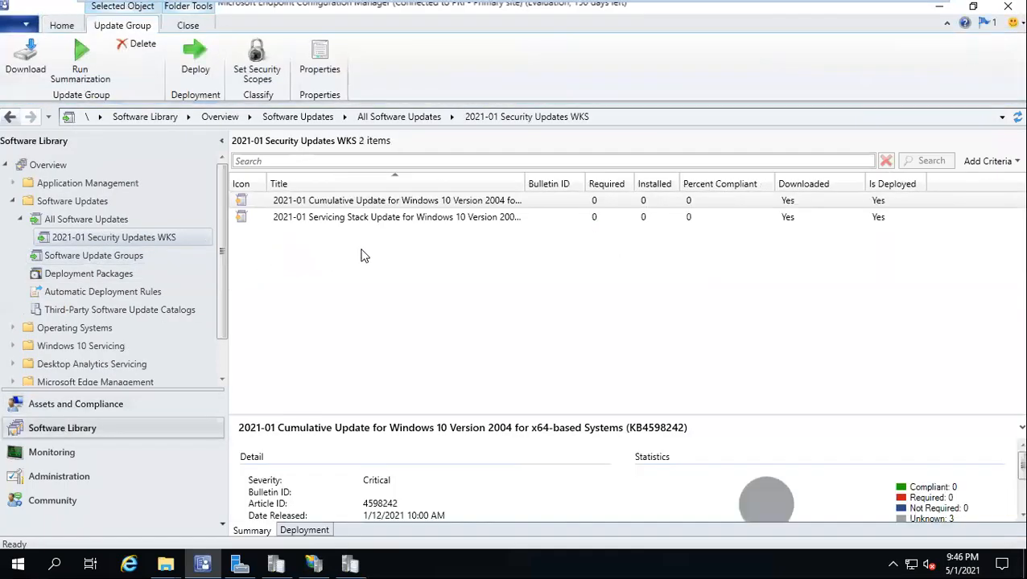
{"action": "left_click", "coordinate": [69, 260]}
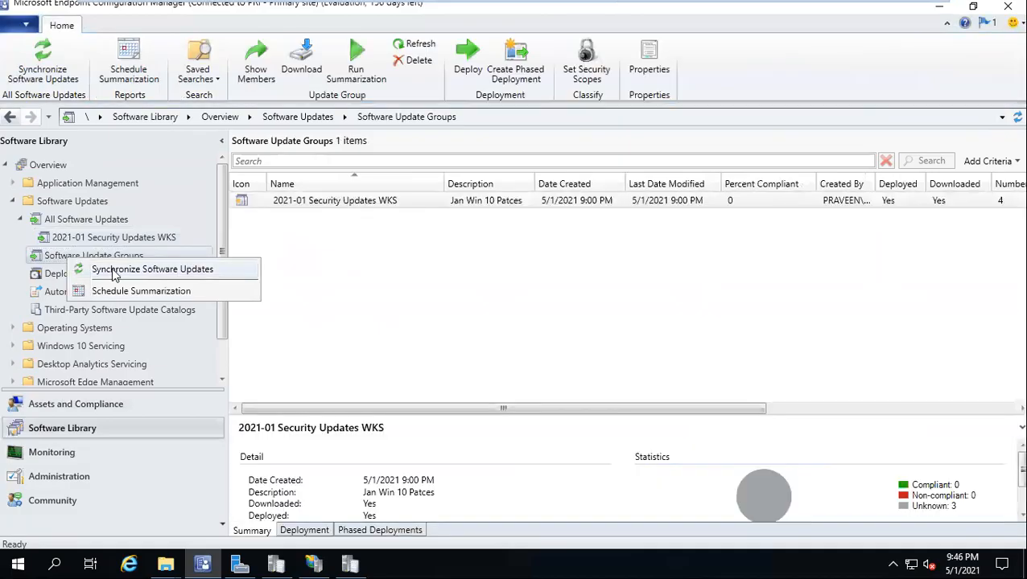
{"action": "left_click", "coordinate": [109, 270]}
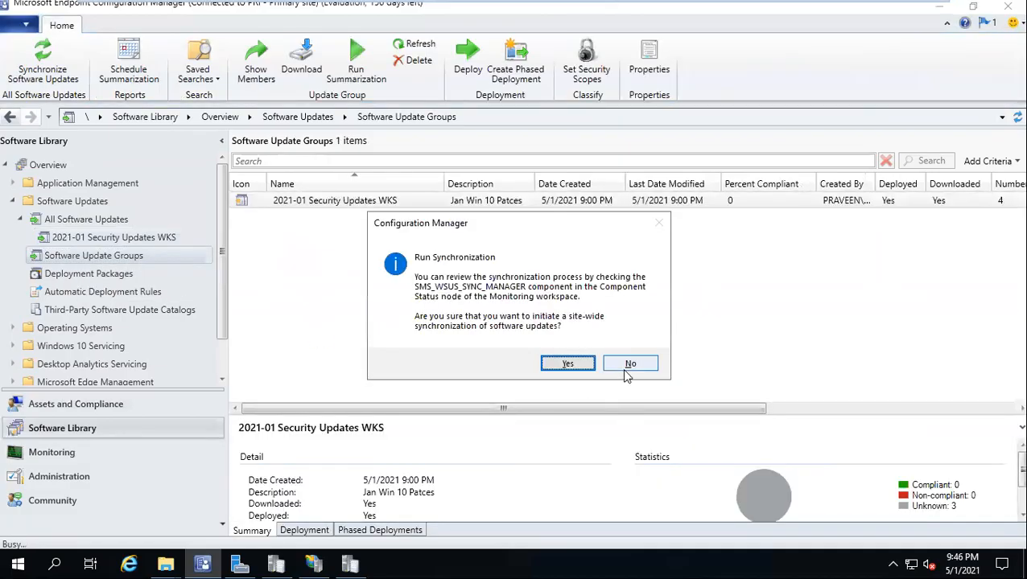
{"action": "left_click", "coordinate": [626, 363]}
Step: Open the 2021-01 Security Updates WKS group to list its two updates
{"action": "right_click", "coordinate": [117, 257]}
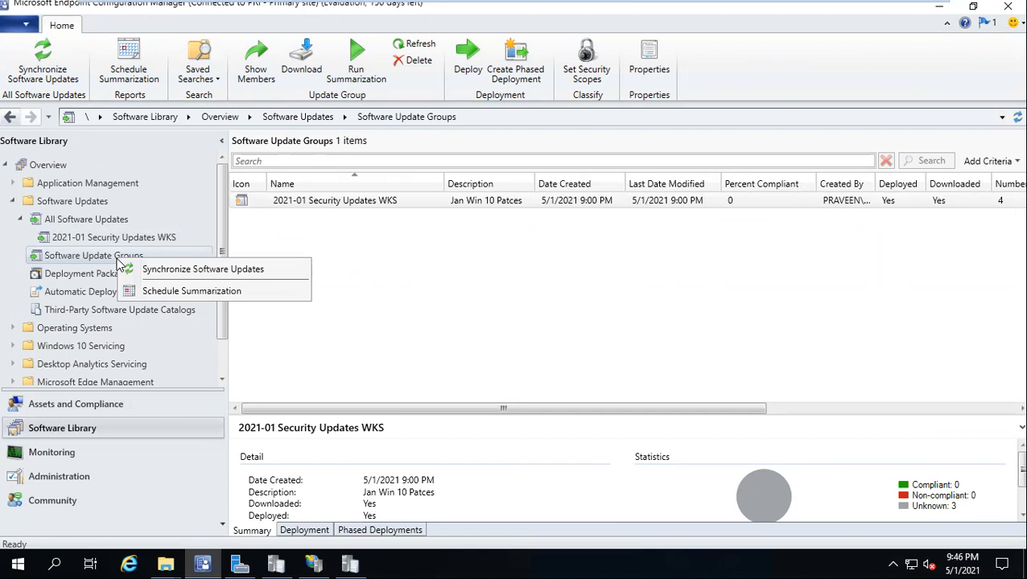
{"action": "left_click", "coordinate": [98, 256]}
{"action": "right_click", "coordinate": [278, 250]}
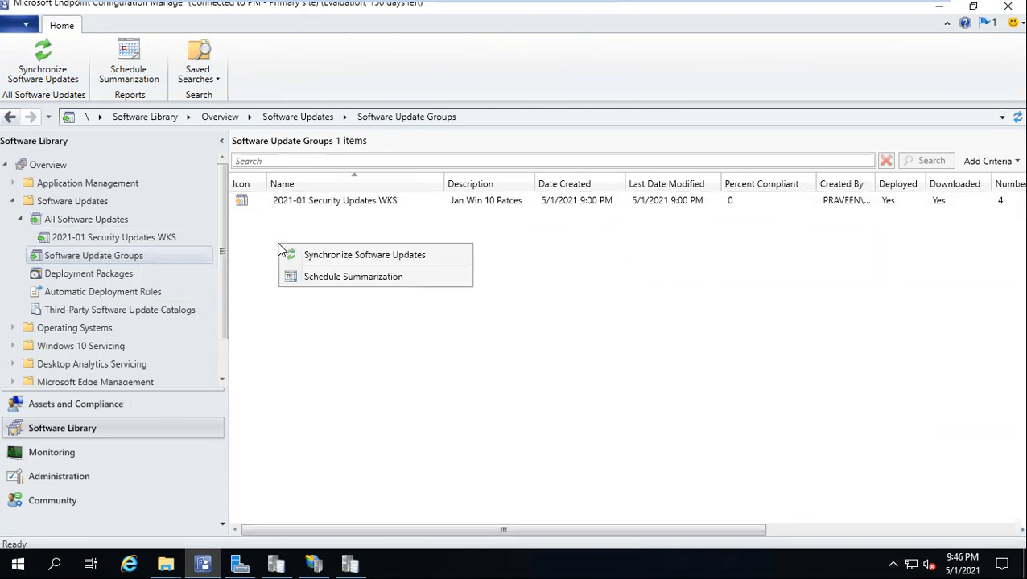
{"action": "left_click", "coordinate": [246, 246]}
{"action": "right_click", "coordinate": [270, 204]}
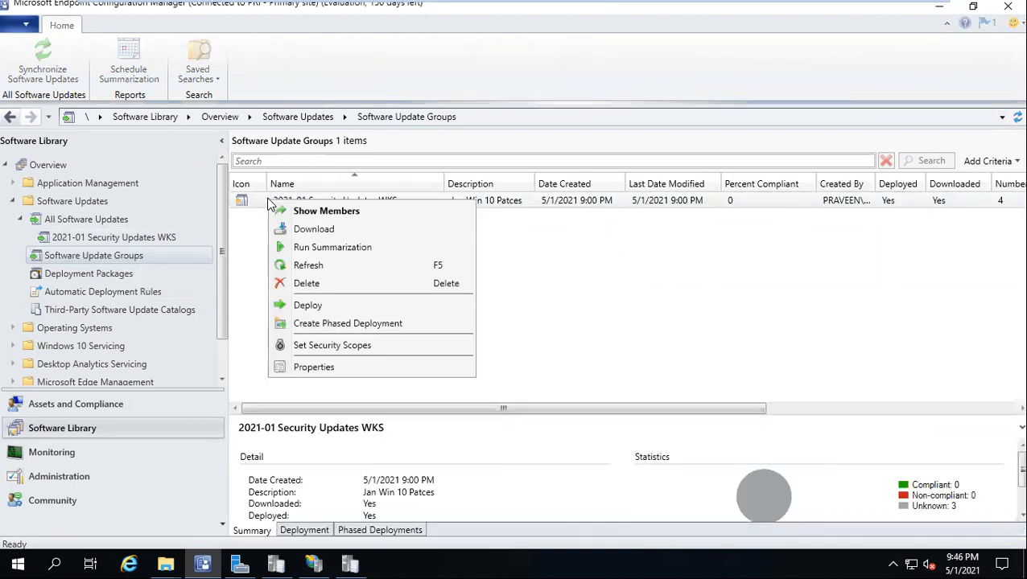
{"action": "key", "text": "Escape"}
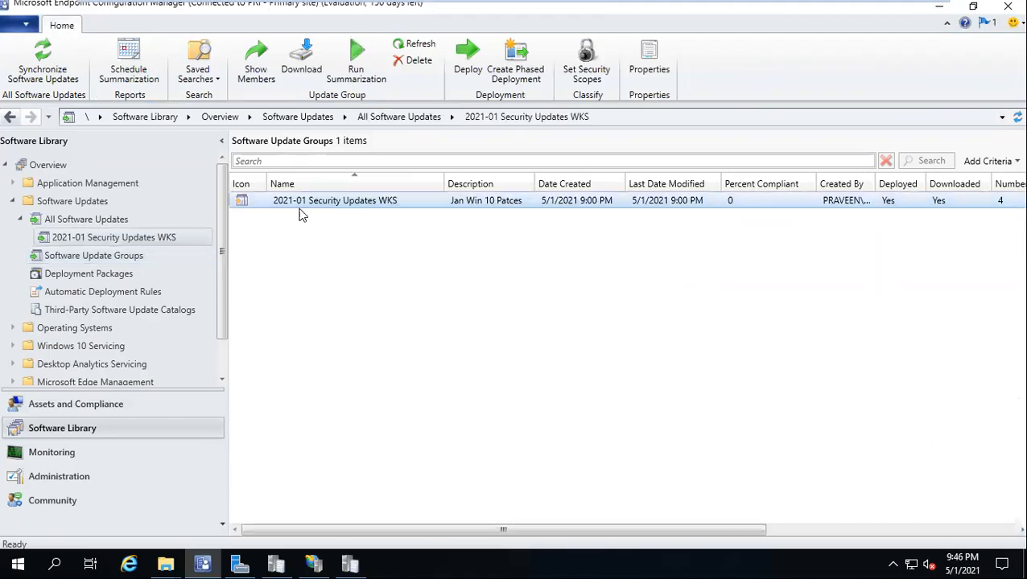
{"action": "double_click", "coordinate": [296, 207]}
Step: Create a software update group named '2021 - Security Patches - Baseline' from the cumulative update
{"action": "right_click", "coordinate": [286, 208]}
{"action": "left_click", "coordinate": [362, 237]}
{"action": "type", "text": "2021 -"}
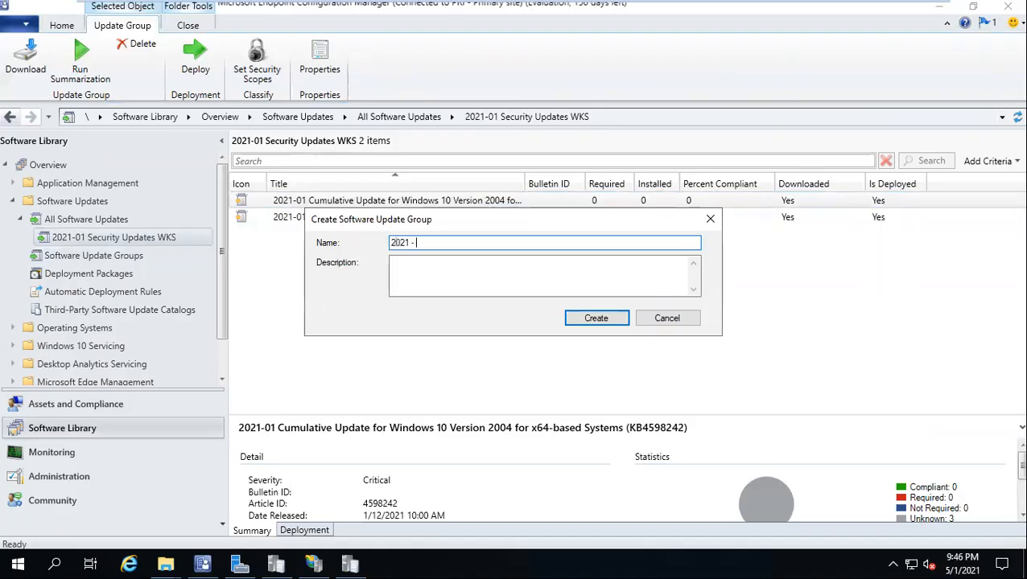
{"action": "type", "text": " Security Patches - Baseline"}
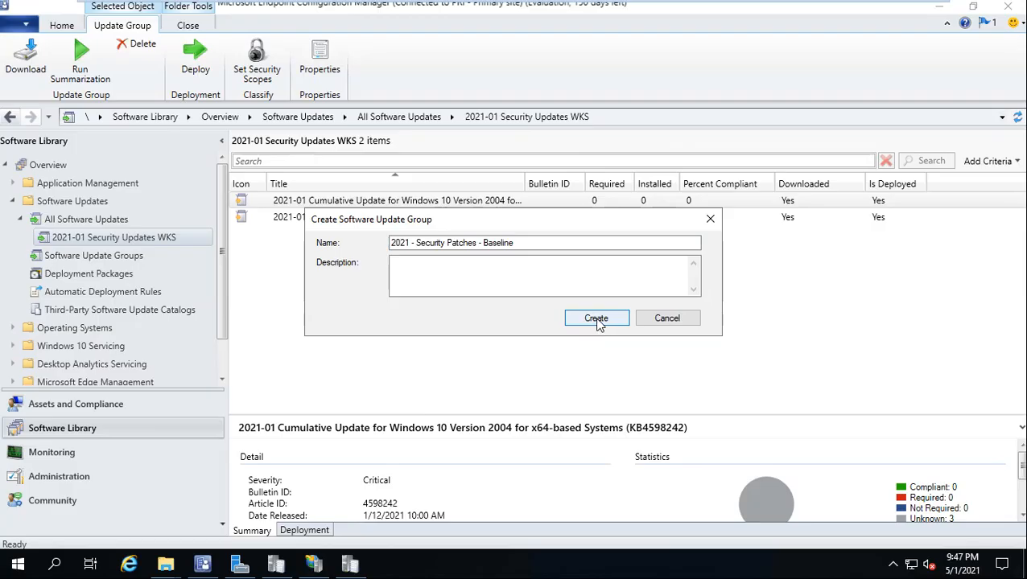
{"action": "left_click", "coordinate": [365, 7]}
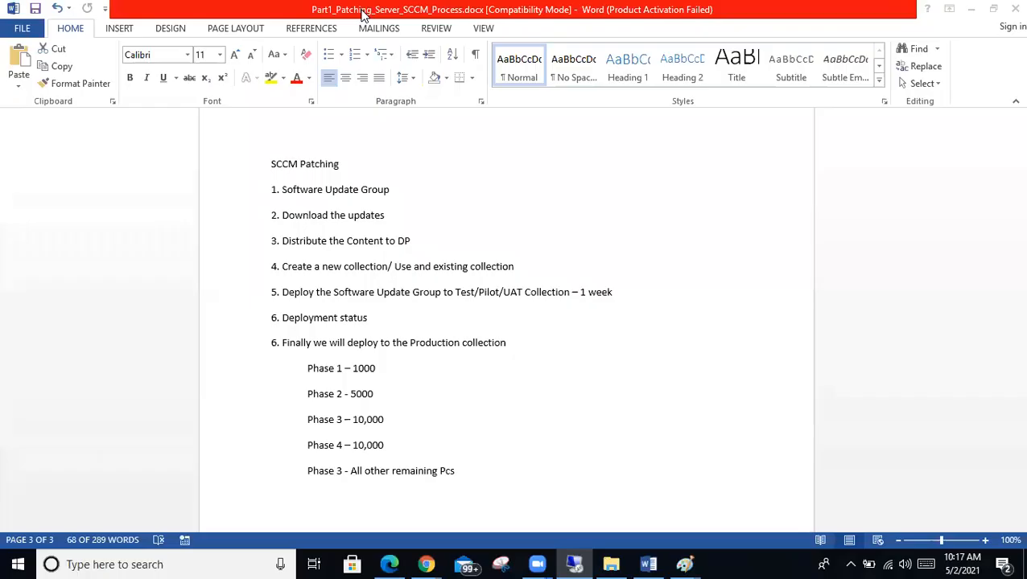
{"action": "left_click", "coordinate": [471, 521]}
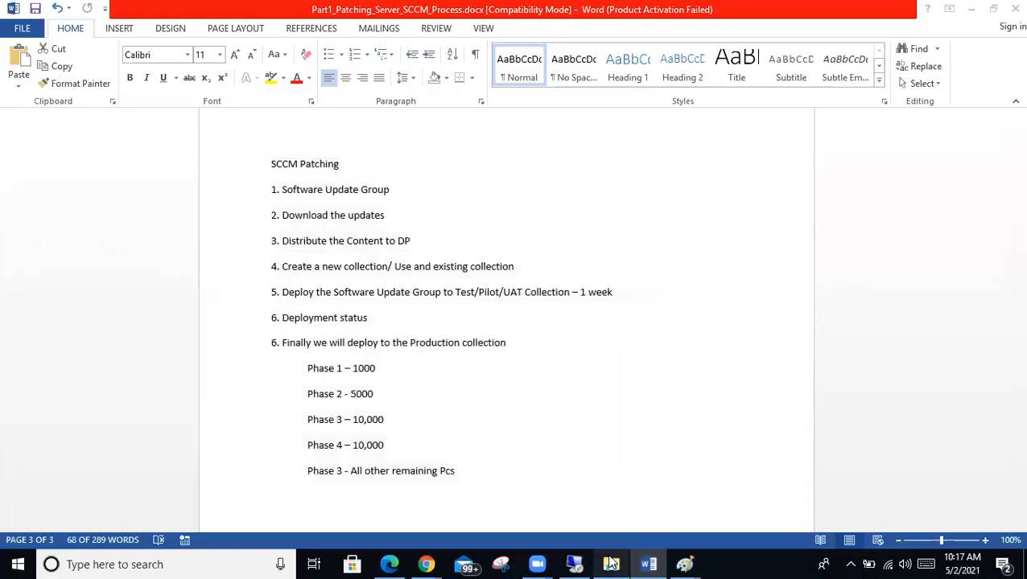
{"action": "left_click", "coordinate": [573, 564]}
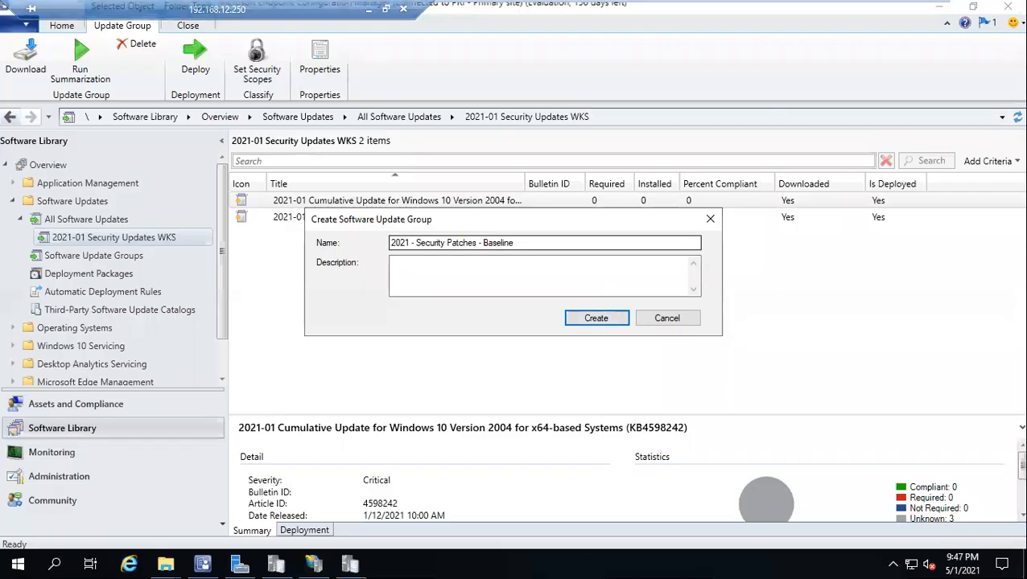
{"action": "left_click", "coordinate": [596, 318]}
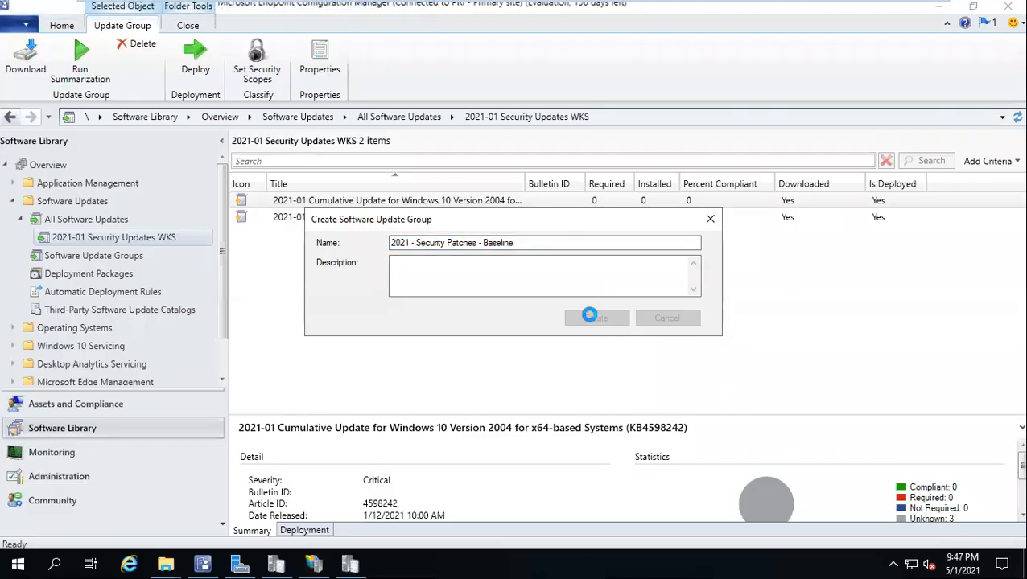
Step: Compare the Summary details of the Baseline group and 2021-01 Security Updates WKS
{"action": "left_click", "coordinate": [133, 256]}
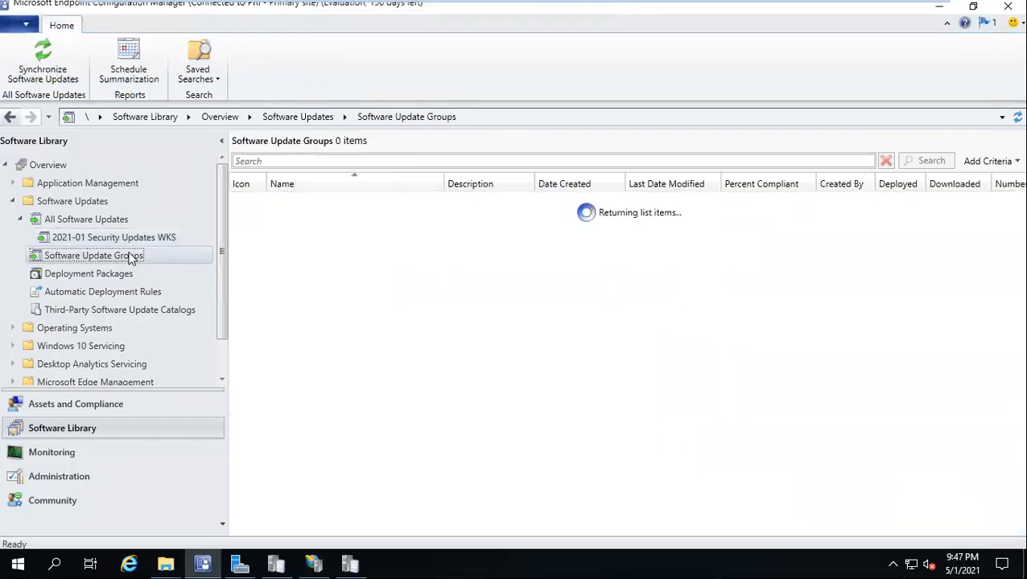
{"action": "left_click", "coordinate": [359, 219]}
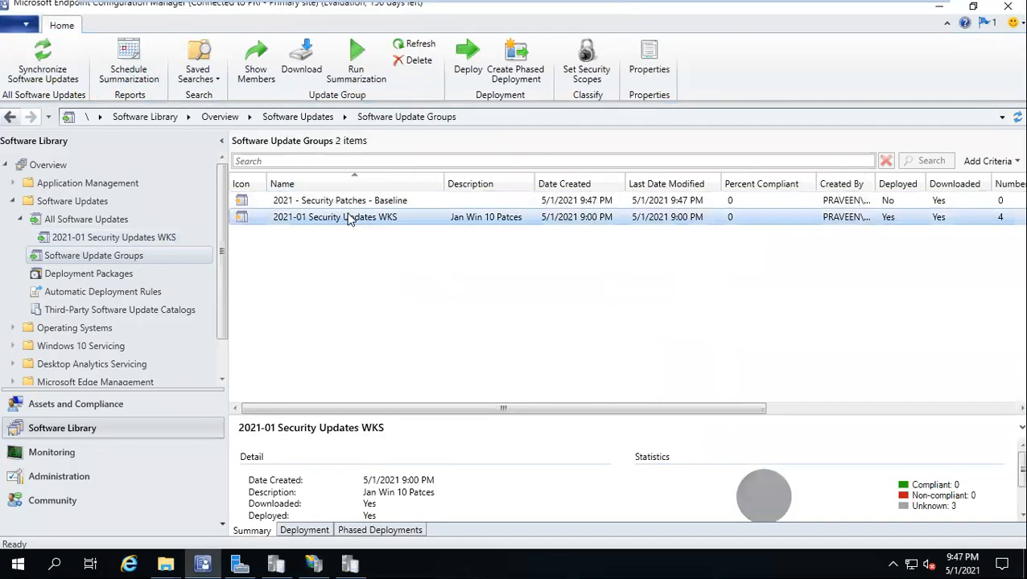
{"action": "left_click", "coordinate": [338, 201]}
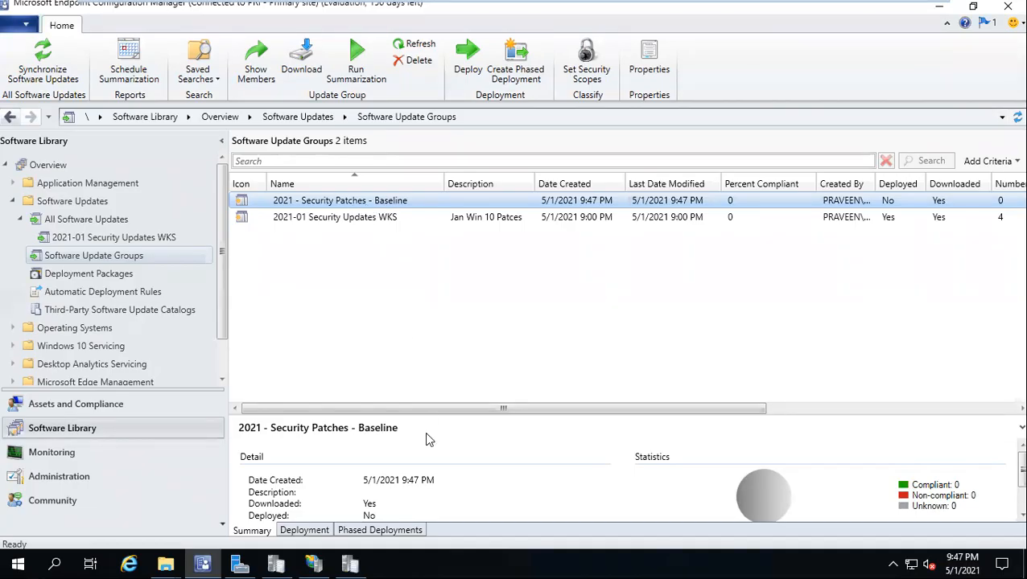
{"action": "left_click", "coordinate": [366, 220]}
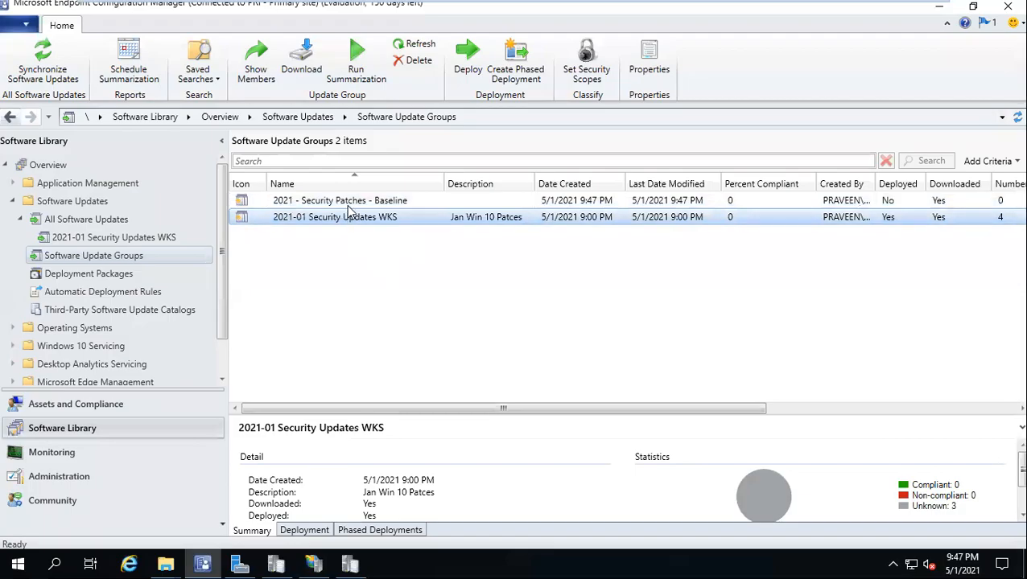
{"action": "key", "text": "Up"}
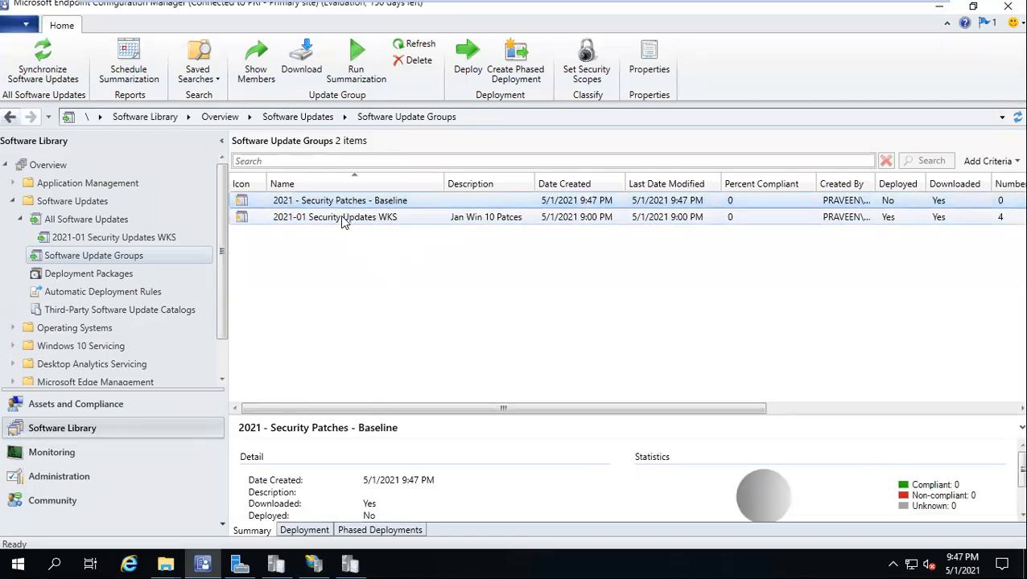
{"action": "left_click", "coordinate": [344, 222]}
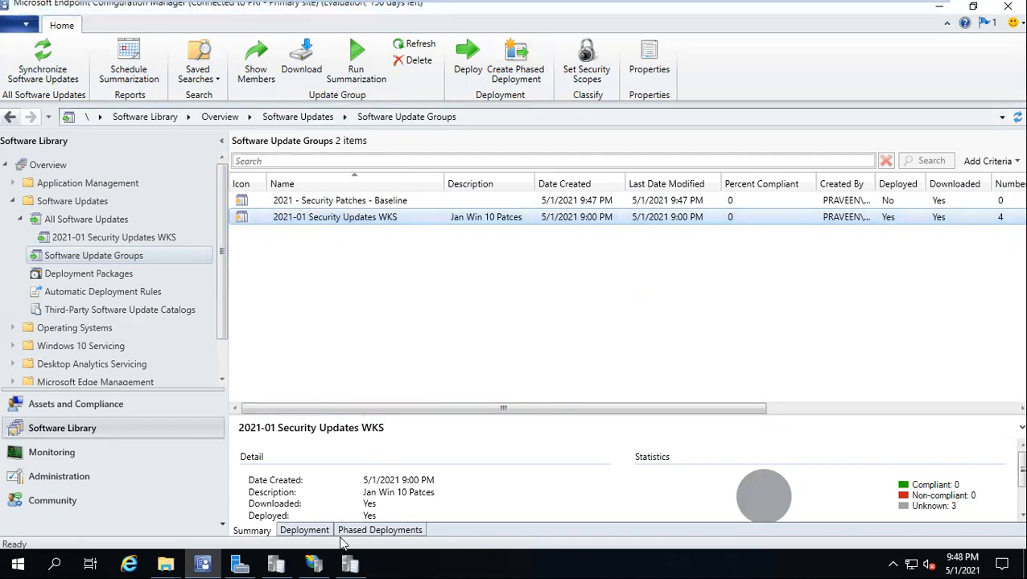
Step: Review the WKS group's existing deployments: Pre prod Patching, VPN Wave 1 and Wave 1 Patching
{"action": "left_click", "coordinate": [312, 531]}
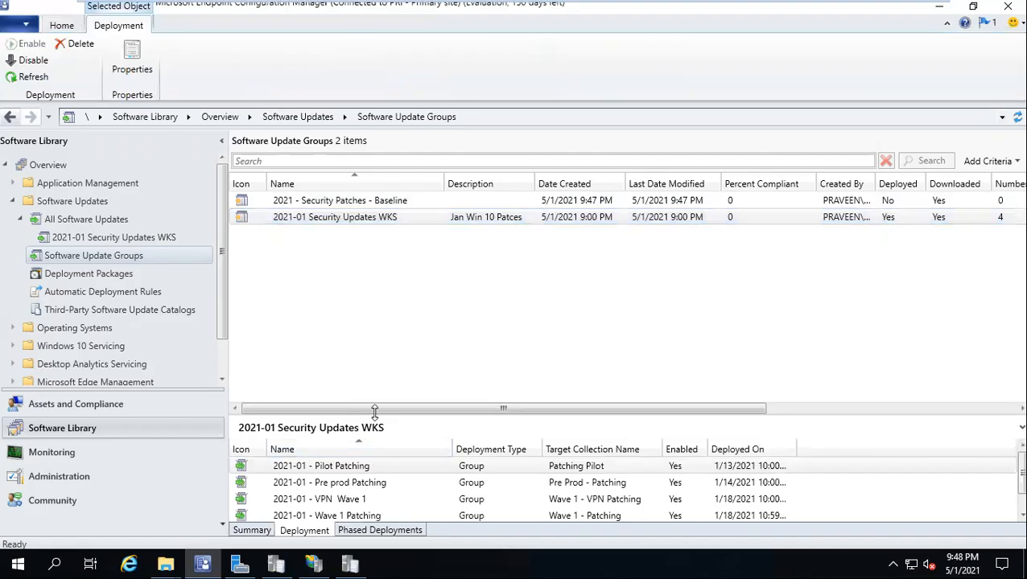
{"action": "left_click_drag", "start_coordinate": [374, 411], "coordinate": [359, 304]}
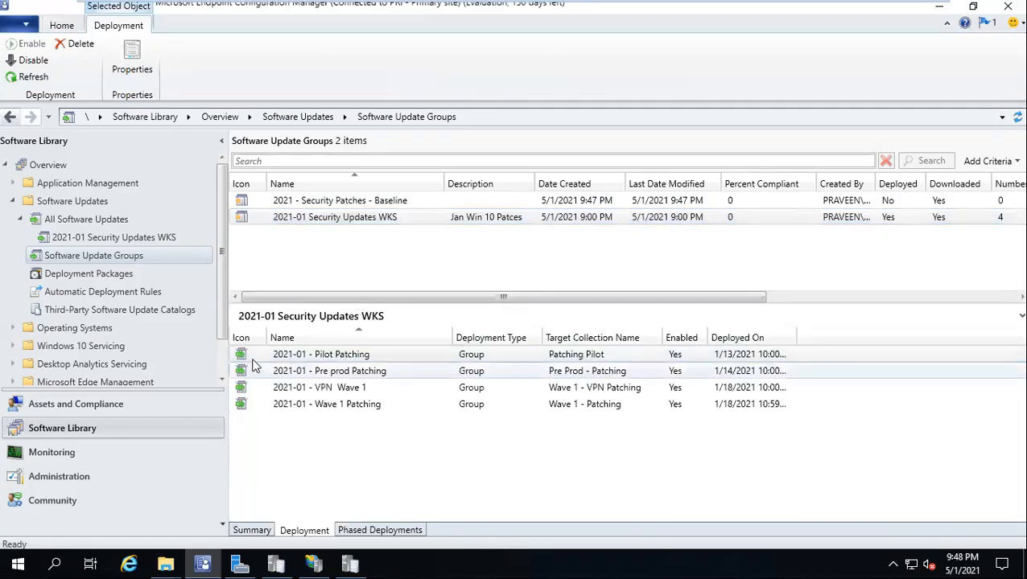
{"action": "left_click", "coordinate": [330, 372]}
{"action": "left_click", "coordinate": [334, 388]}
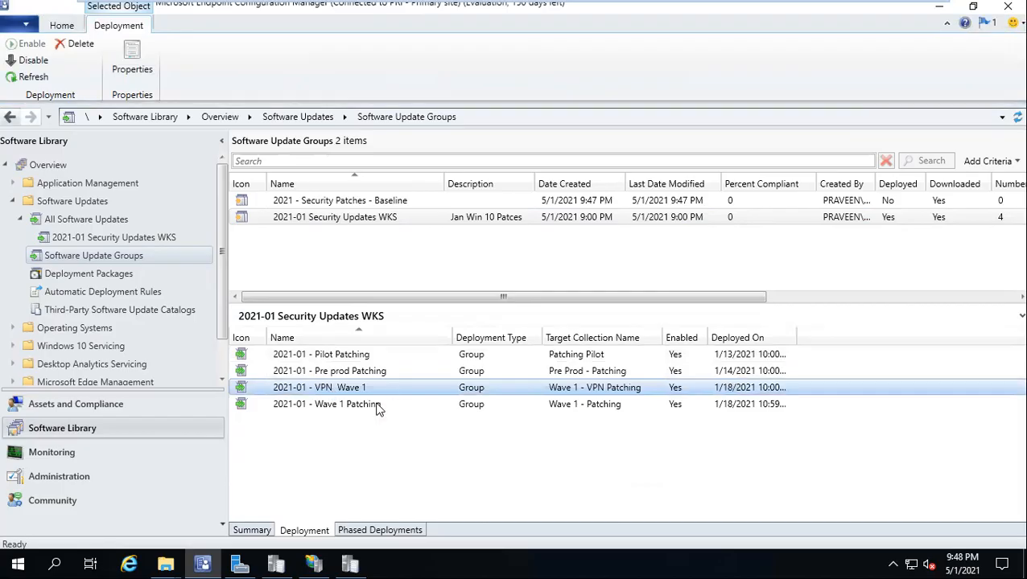
{"action": "left_click", "coordinate": [362, 408]}
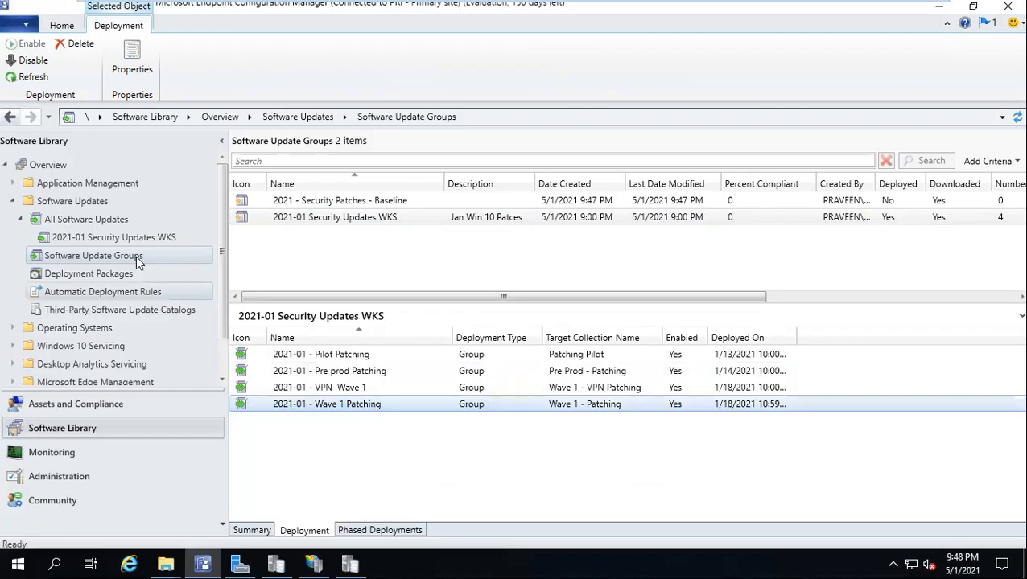
Step: Deploy the WKS group as '2021-01 - Pre cache Patching' targeting the Wave 1 - Pre Cache collection
{"action": "right_click", "coordinate": [304, 218]}
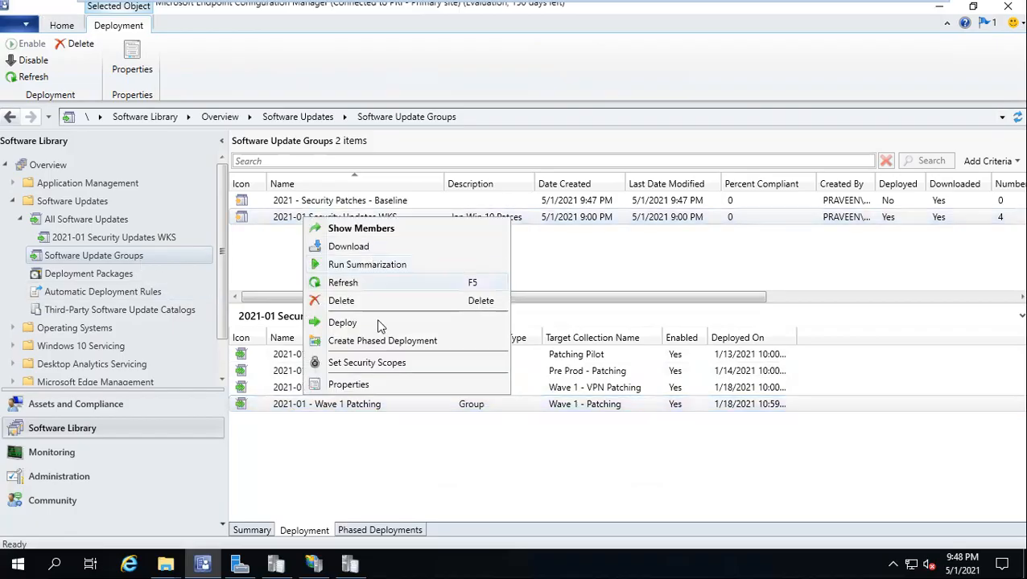
{"action": "left_click", "coordinate": [379, 323]}
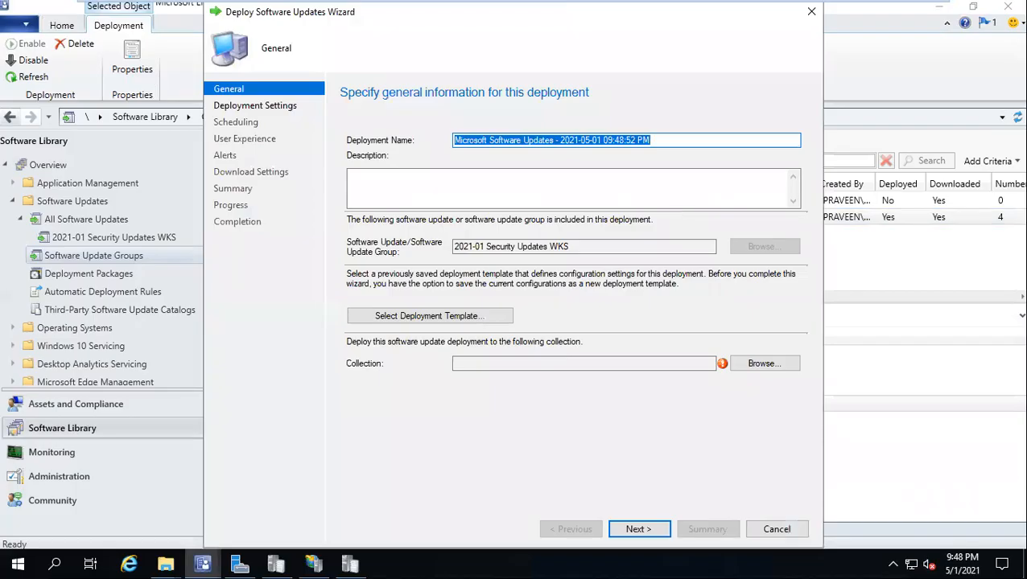
{"action": "type", "text": "2021-01"}
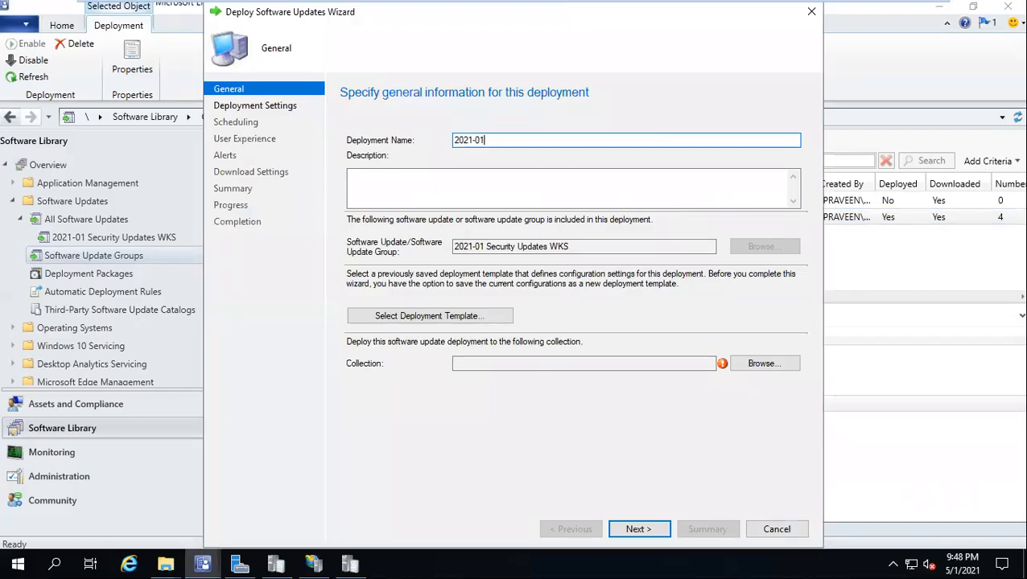
{"action": "type", "text": " - Pre Pro"}
{"action": "key", "text": "BackSpace"}
{"action": "key", "text": "BackSpace"}
{"action": "key", "text": "BackSpace"}
{"action": "key", "text": "BackSpace"}
{"action": "type", "text": "cache Patching"}
{"action": "left_click", "coordinate": [759, 368]}
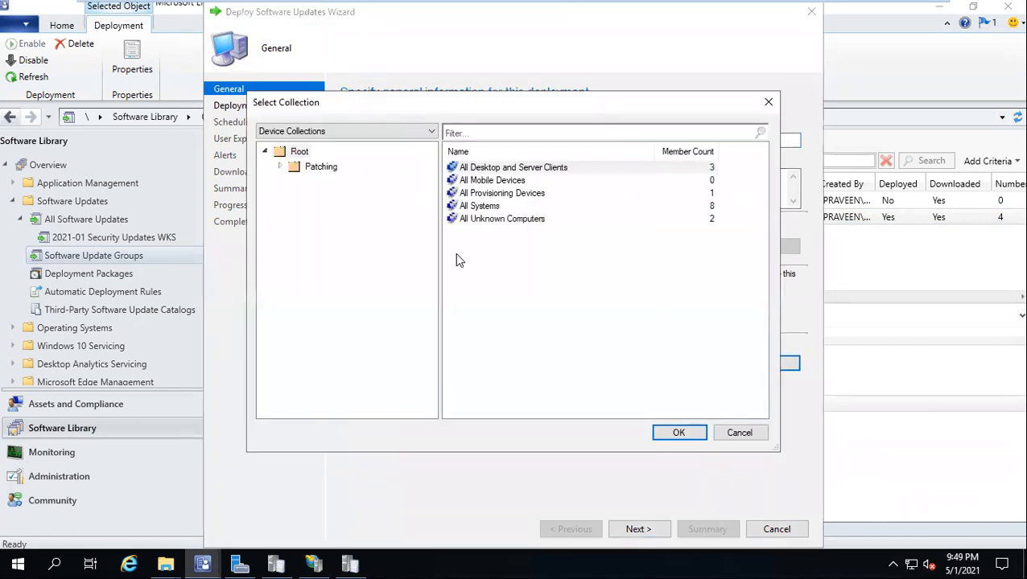
{"action": "left_click", "coordinate": [279, 167]}
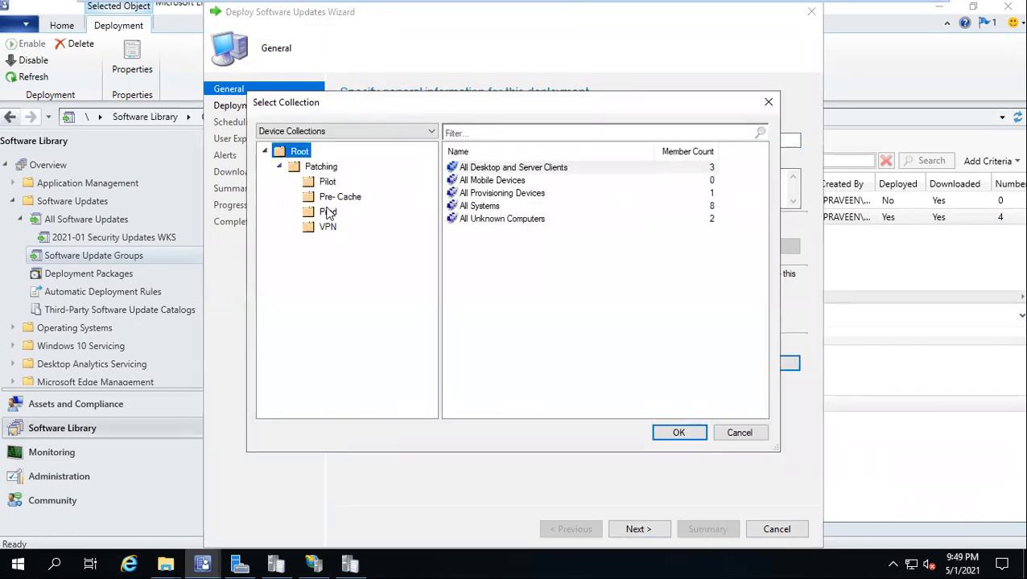
{"action": "left_click", "coordinate": [340, 198]}
{"action": "double_click", "coordinate": [511, 173]}
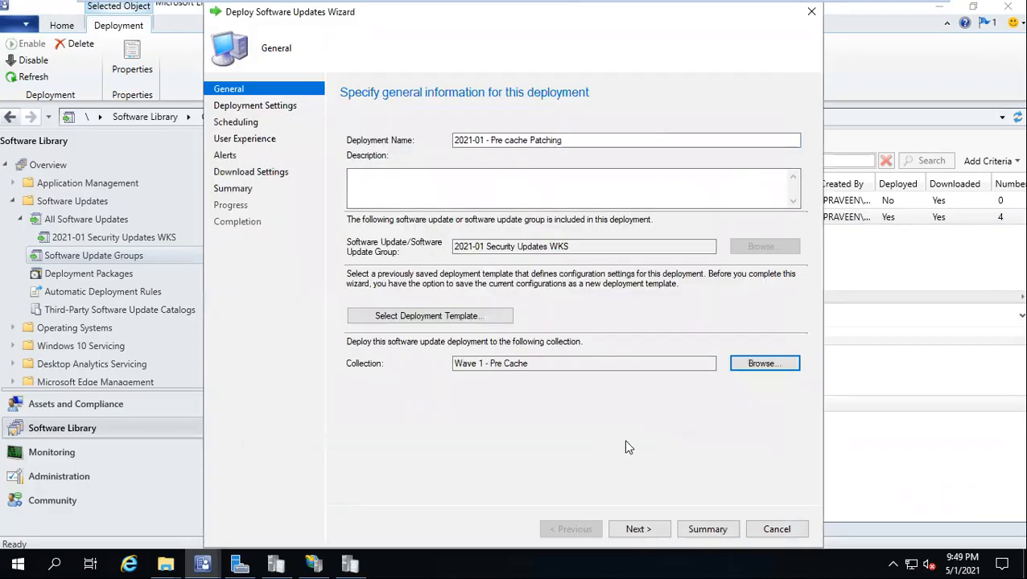
{"action": "left_click", "coordinate": [638, 530]}
Step: Set both the specific availability date and the deadline date to 1/20/2021
{"action": "left_click", "coordinate": [637, 529]}
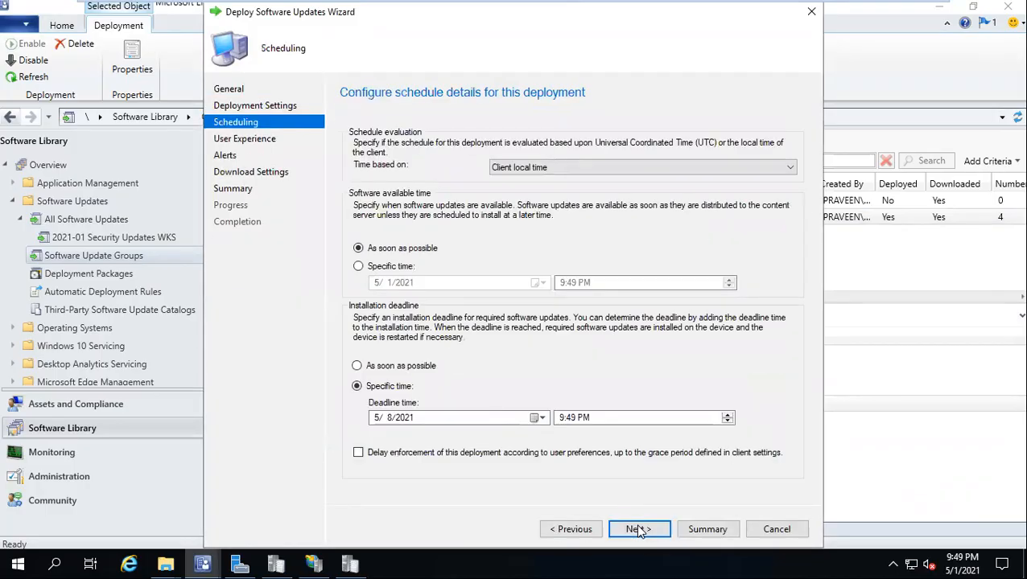
{"action": "left_click", "coordinate": [379, 268]}
{"action": "left_click", "coordinate": [537, 286]}
{"action": "left_click", "coordinate": [375, 304]}
{"action": "left_click", "coordinate": [375, 305]}
{"action": "left_click", "coordinate": [375, 304]}
{"action": "left_click", "coordinate": [375, 304]}
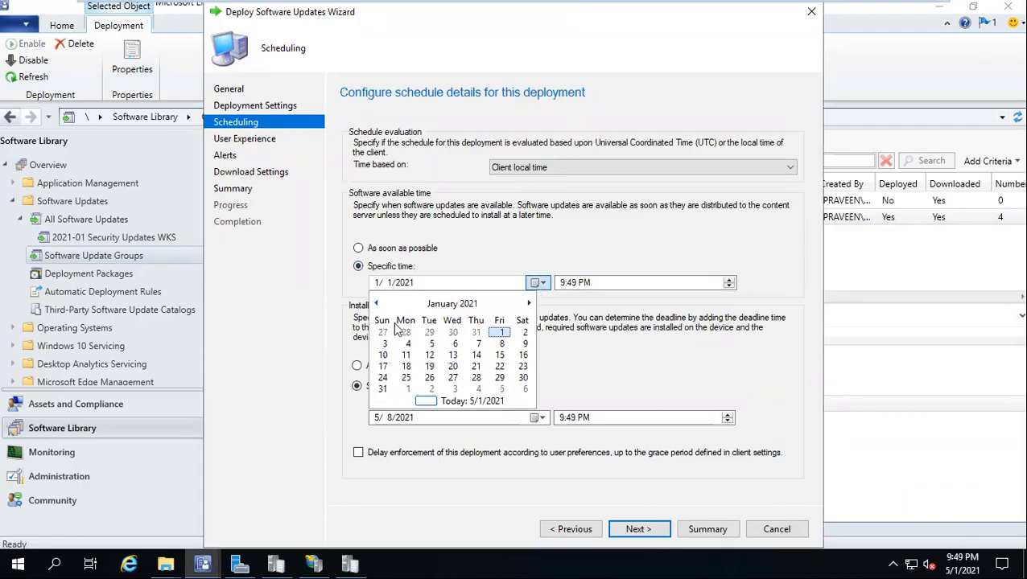
{"action": "left_click", "coordinate": [453, 368]}
{"action": "left_click", "coordinate": [453, 368]}
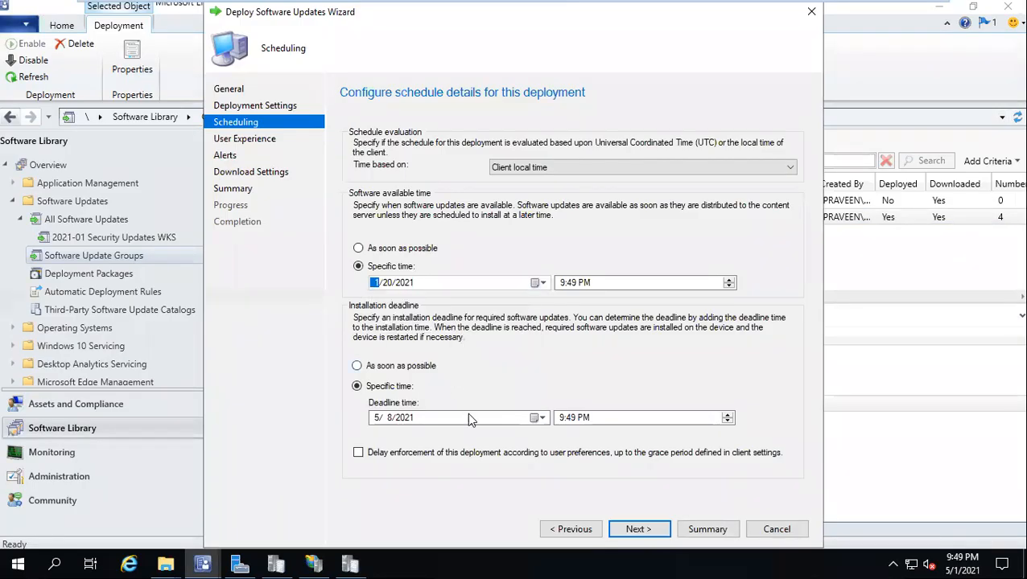
{"action": "left_click", "coordinate": [536, 418]}
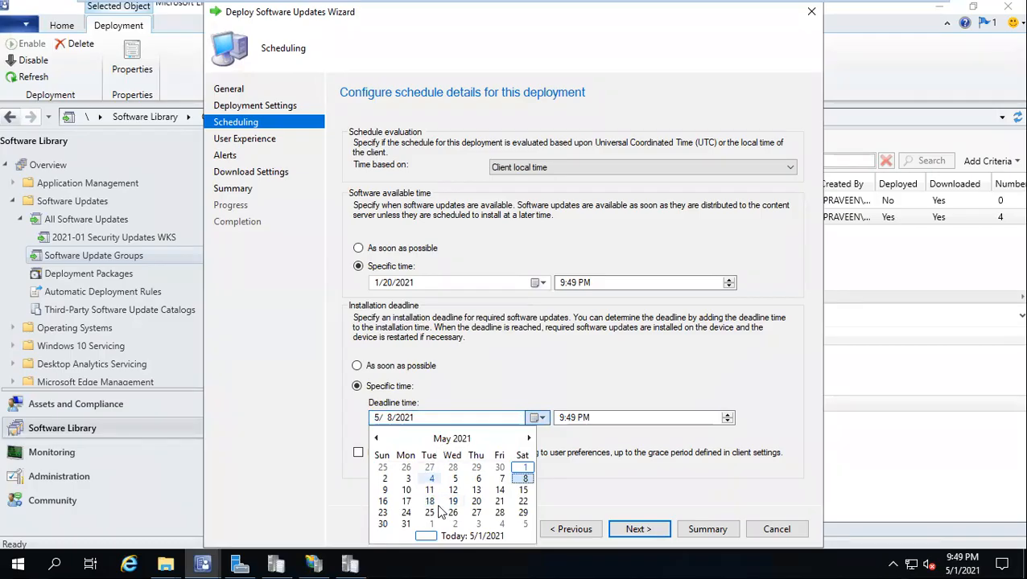
{"action": "left_click", "coordinate": [377, 439]}
{"action": "left_click", "coordinate": [377, 439]}
{"action": "left_click", "coordinate": [377, 438]}
{"action": "left_click", "coordinate": [378, 440]}
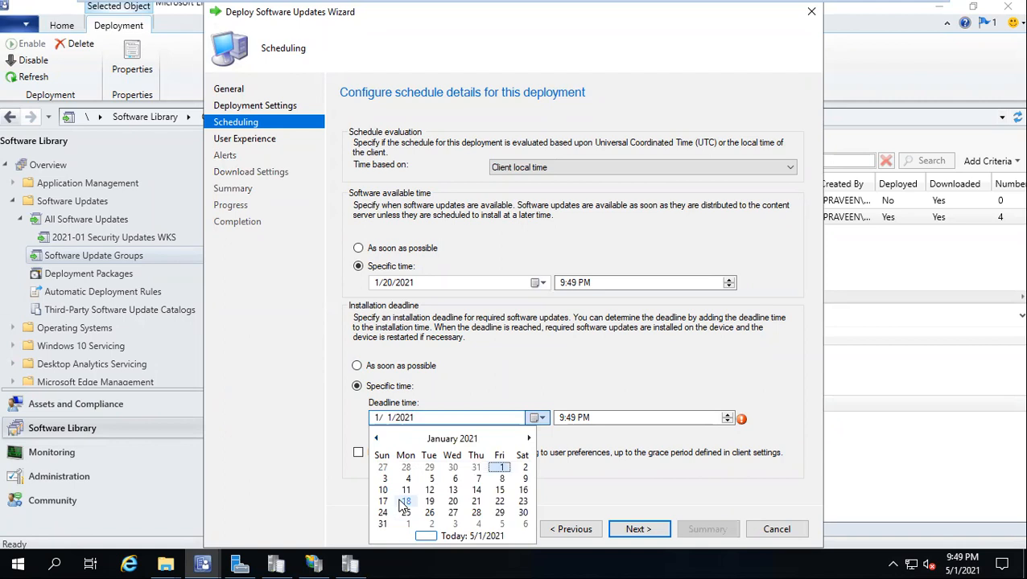
{"action": "left_click", "coordinate": [453, 501]}
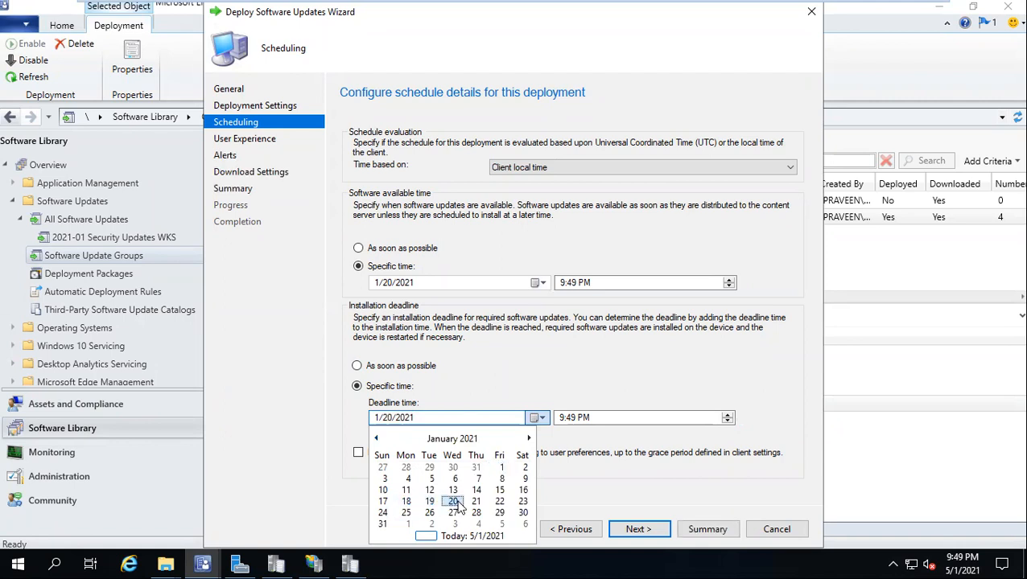
Step: Set the deadline time to 12:00 PM and the availability time to 10:00 AM
{"action": "left_click", "coordinate": [568, 420]}
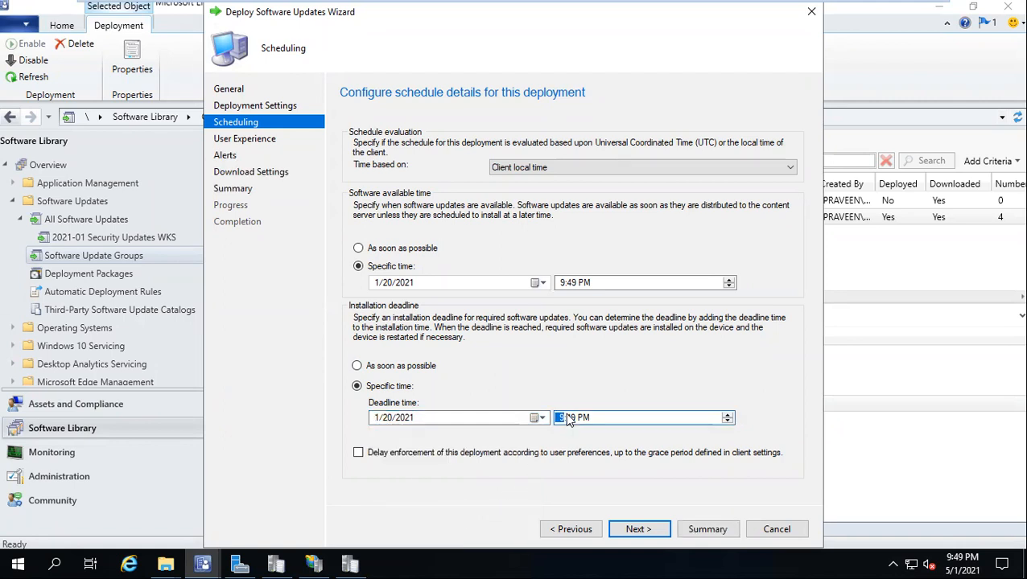
{"action": "type", "text": "12"}
{"action": "left_click", "coordinate": [569, 420]}
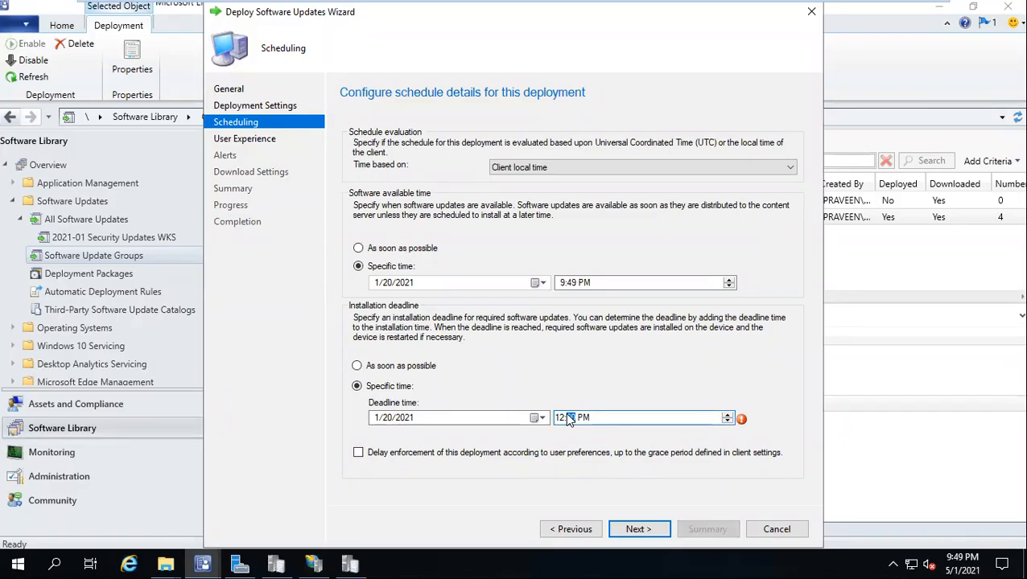
{"action": "left_click", "coordinate": [561, 283]}
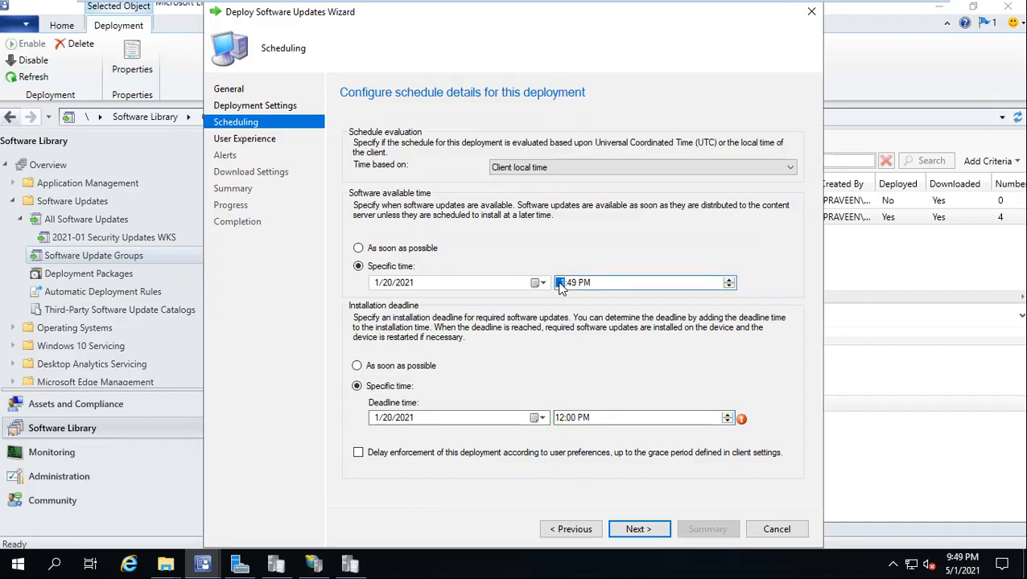
{"action": "type", "text": "10"}
{"action": "key", "text": "Right"}
{"action": "key", "text": "a"}
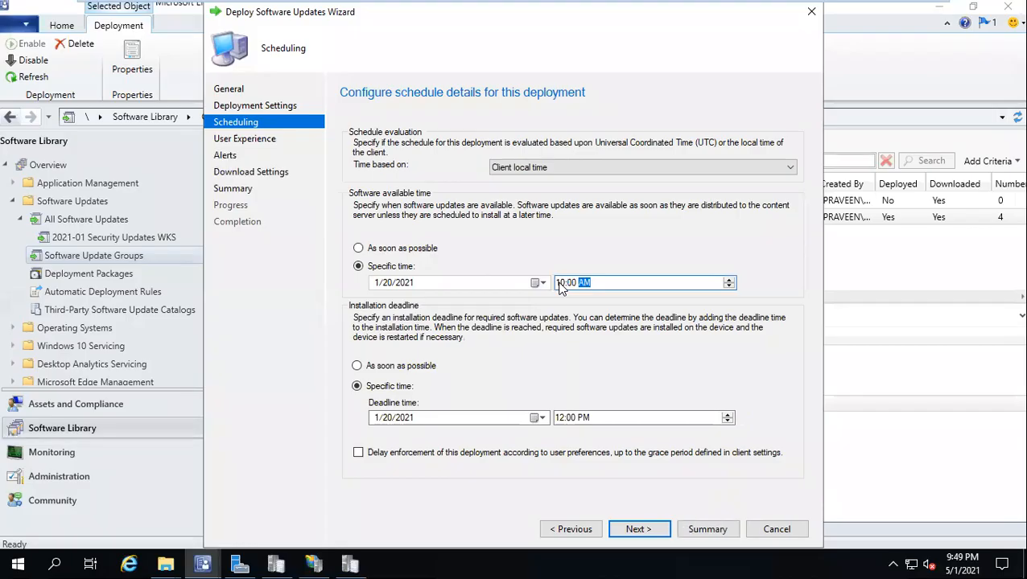
Step: Allow installation outside the maintenance window and show only restart notifications in Software Center
{"action": "left_click", "coordinate": [638, 529]}
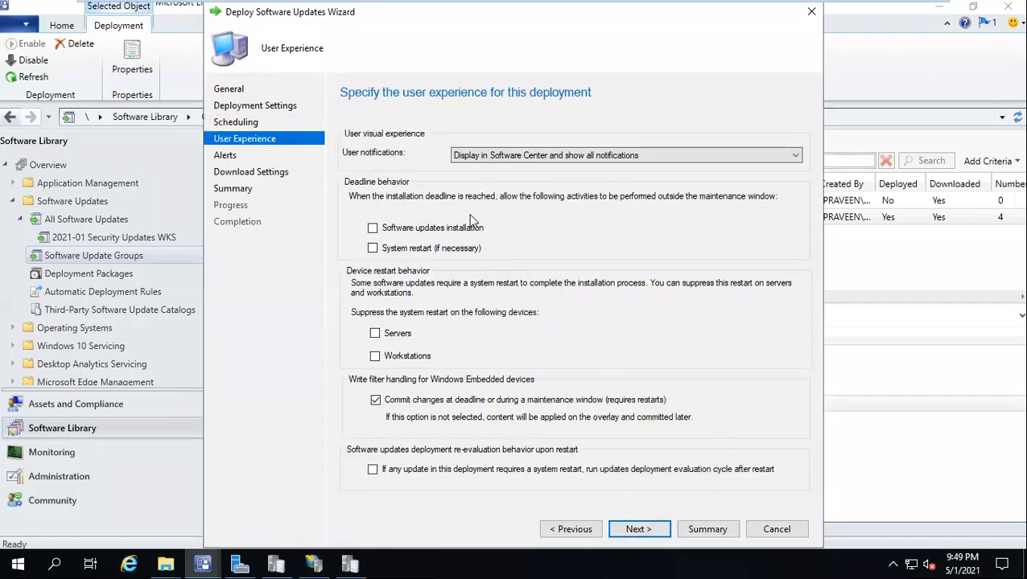
{"action": "left_click", "coordinate": [441, 230]}
{"action": "left_click", "coordinate": [402, 336]}
{"action": "left_click", "coordinate": [399, 340]}
{"action": "left_click", "coordinate": [548, 157]}
{"action": "left_click", "coordinate": [537, 179]}
Step: Skip installation when content is missing from the default boundary group, then create the deployment
{"action": "left_click", "coordinate": [644, 529]}
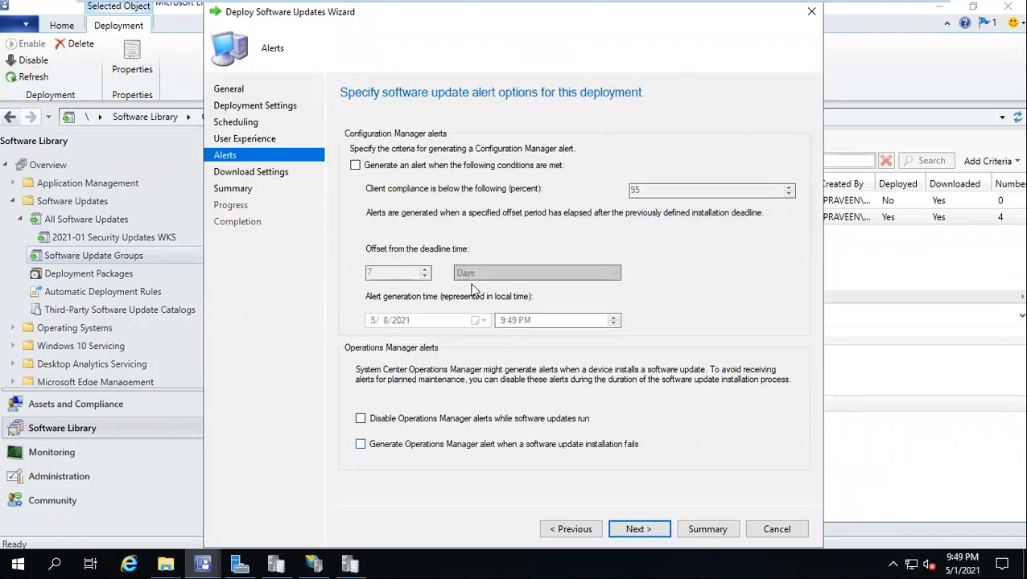
{"action": "left_click", "coordinate": [652, 535]}
{"action": "left_click", "coordinate": [408, 317]}
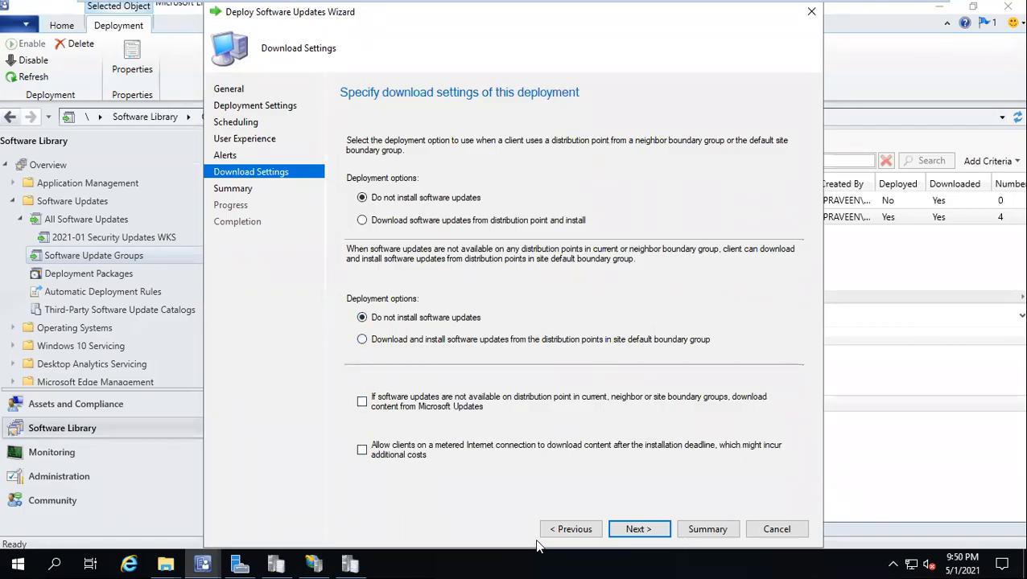
{"action": "left_click", "coordinate": [632, 531]}
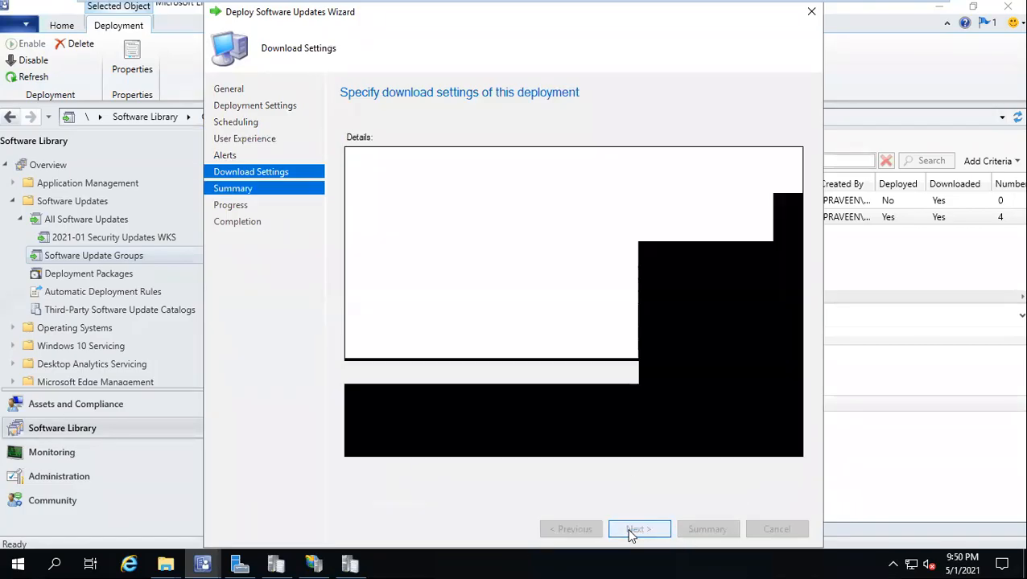
{"action": "left_click", "coordinate": [633, 531]}
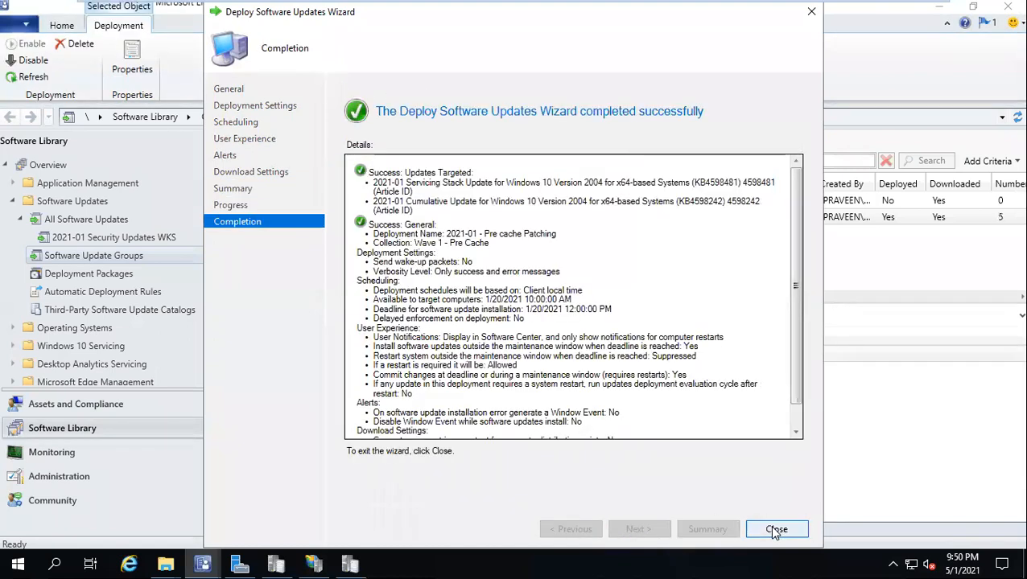
{"action": "left_click", "coordinate": [765, 531]}
Step: Sort the WKS group's deployments by Deployed On date, earliest first, then bring up the group's actions
{"action": "left_click", "coordinate": [348, 419]}
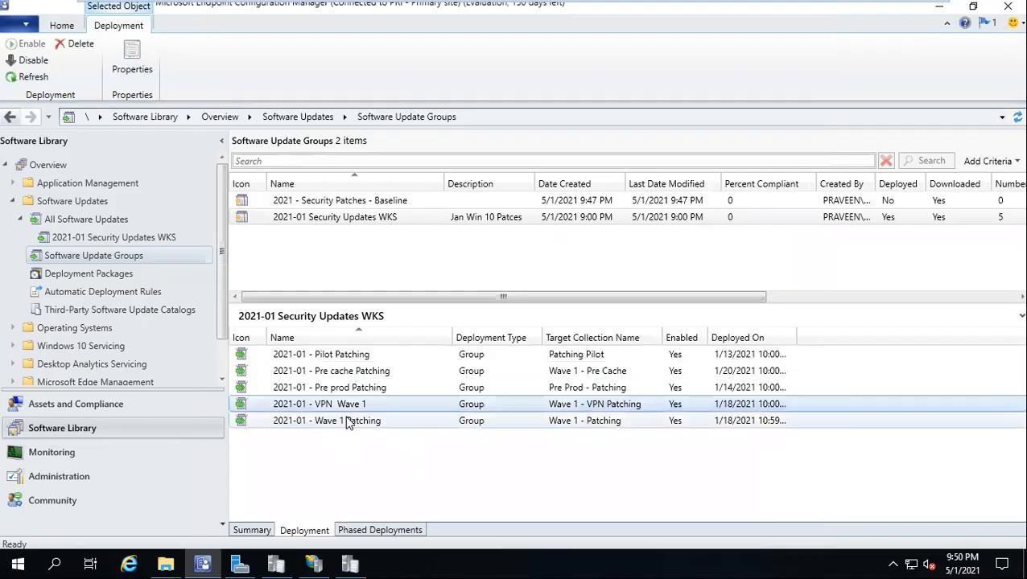
{"action": "left_click", "coordinate": [356, 372]}
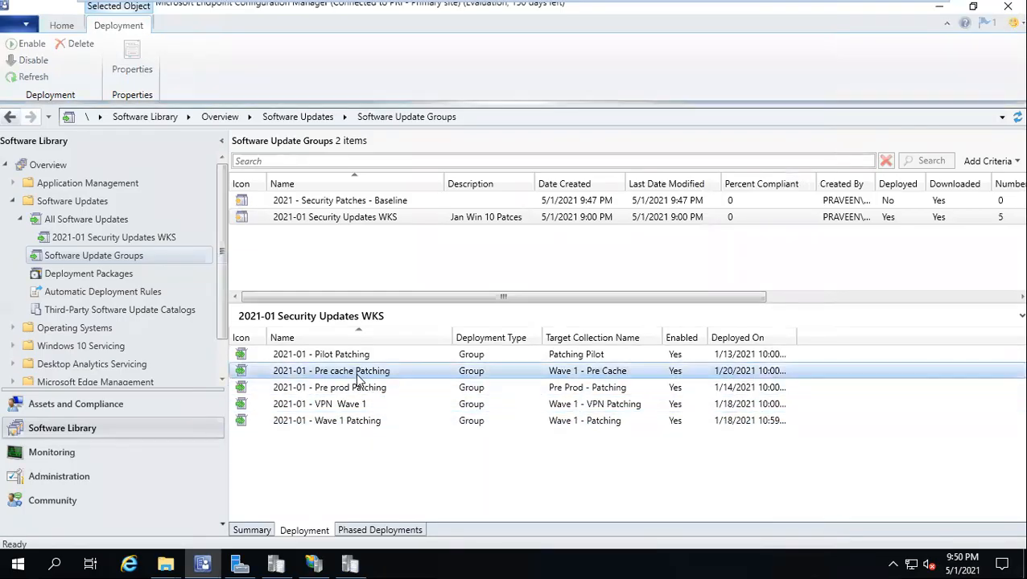
{"action": "left_click", "coordinate": [729, 339]}
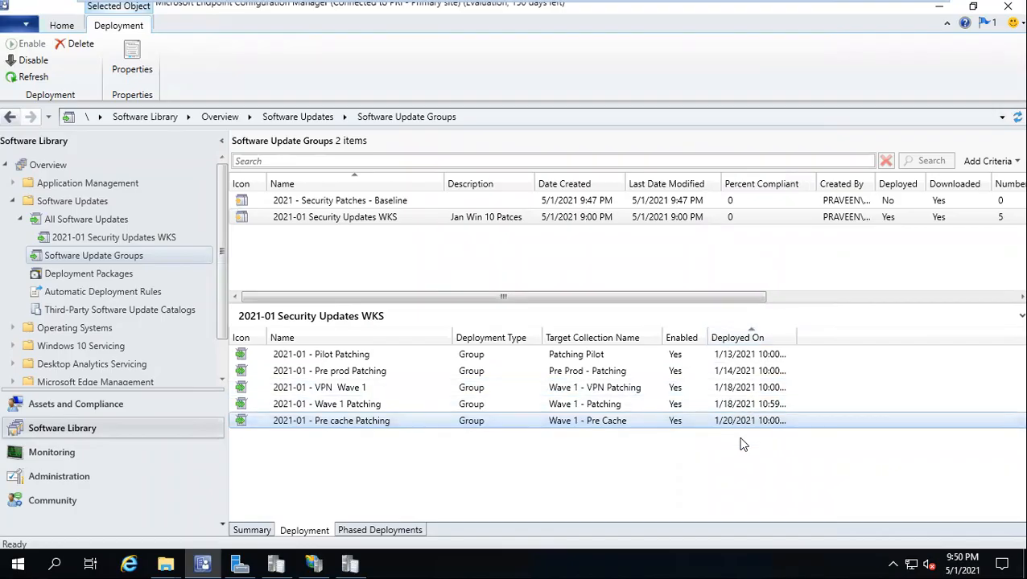
{"action": "left_click", "coordinate": [387, 218]}
{"action": "right_click", "coordinate": [387, 218]}
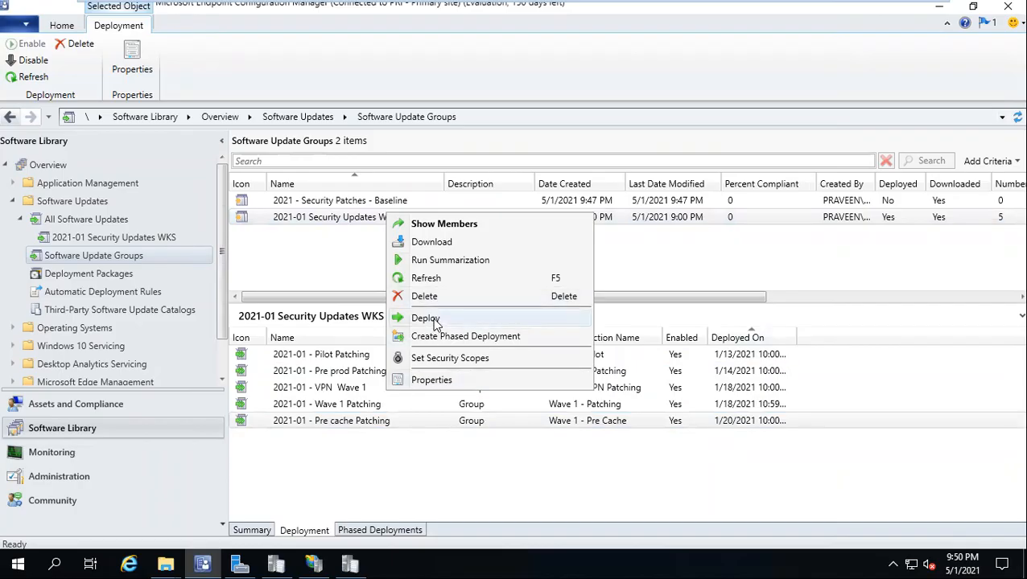
{"action": "left_click", "coordinate": [643, 219]}
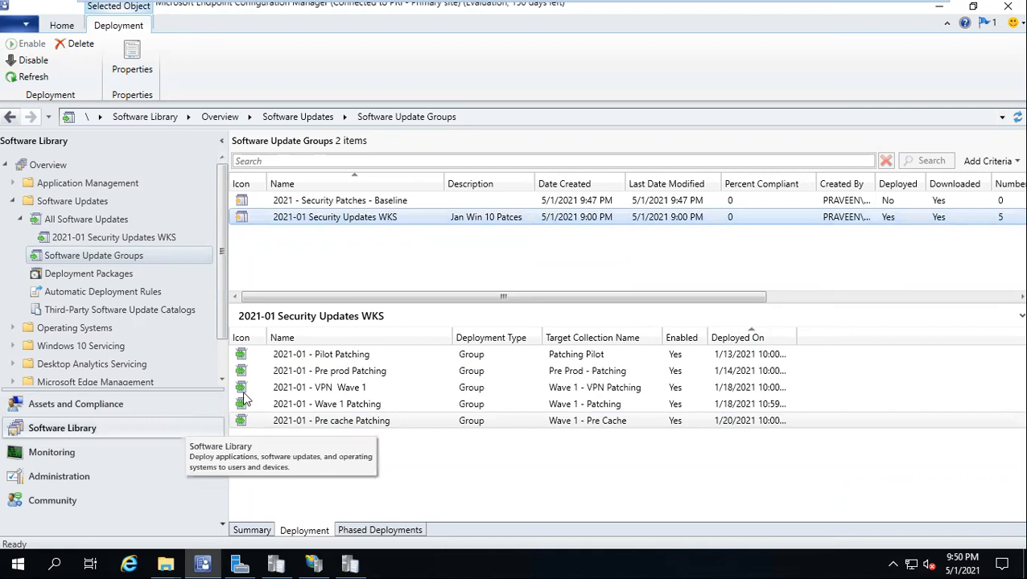
{"action": "right_click", "coordinate": [370, 219]}
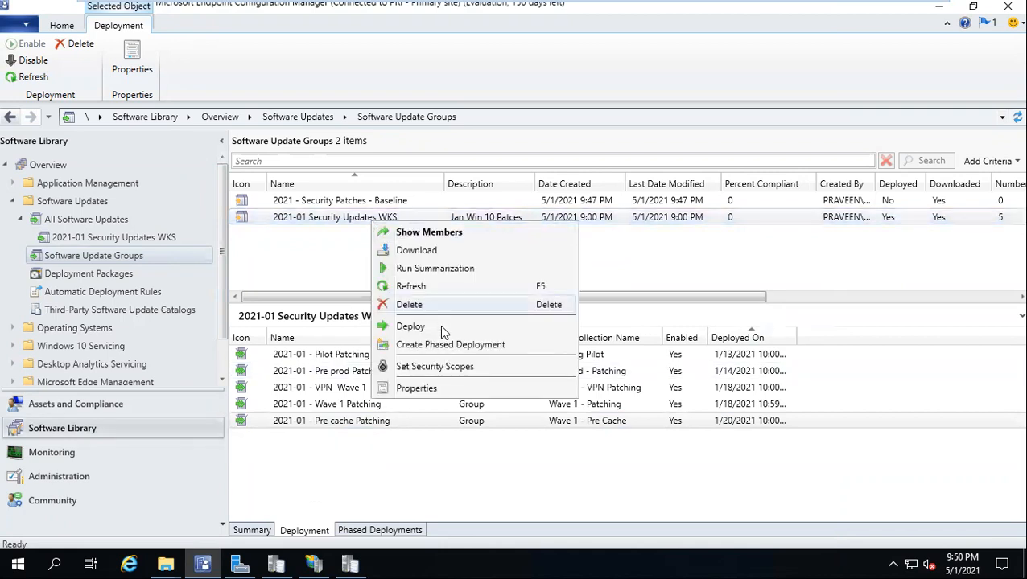
Step: Deploy the group as '2021-01 - wave 2 pactching' targeting the Prod > Wave 2 - Patching collection
{"action": "left_click", "coordinate": [441, 329]}
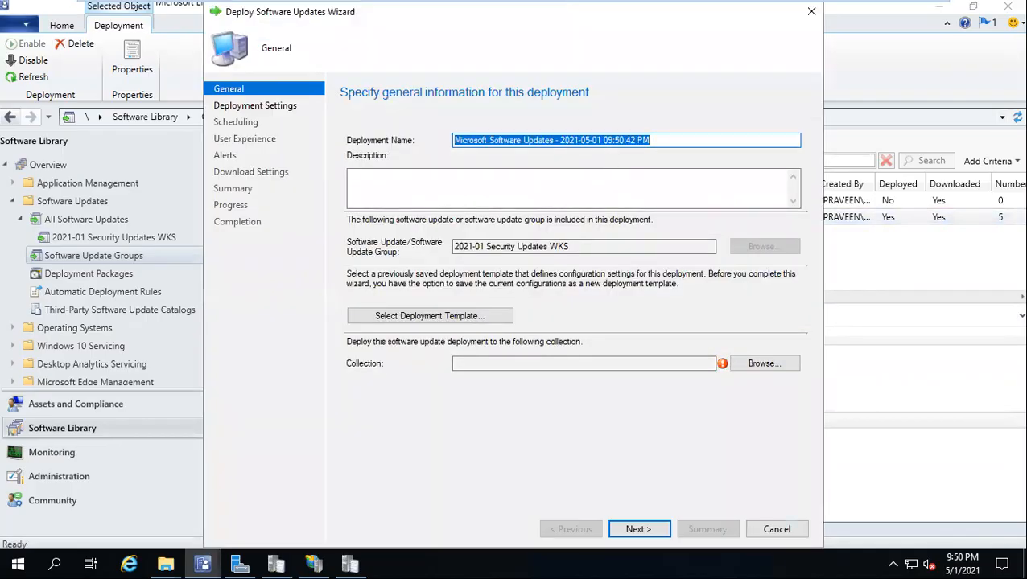
{"action": "type", "text": "2021-01 - wave 2 pactching"}
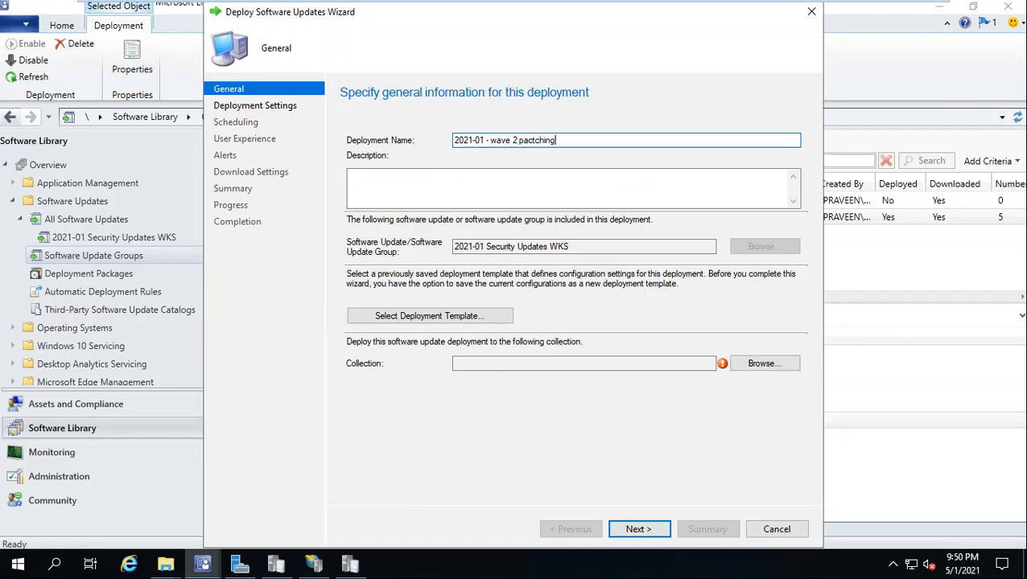
{"action": "left_click", "coordinate": [753, 364]}
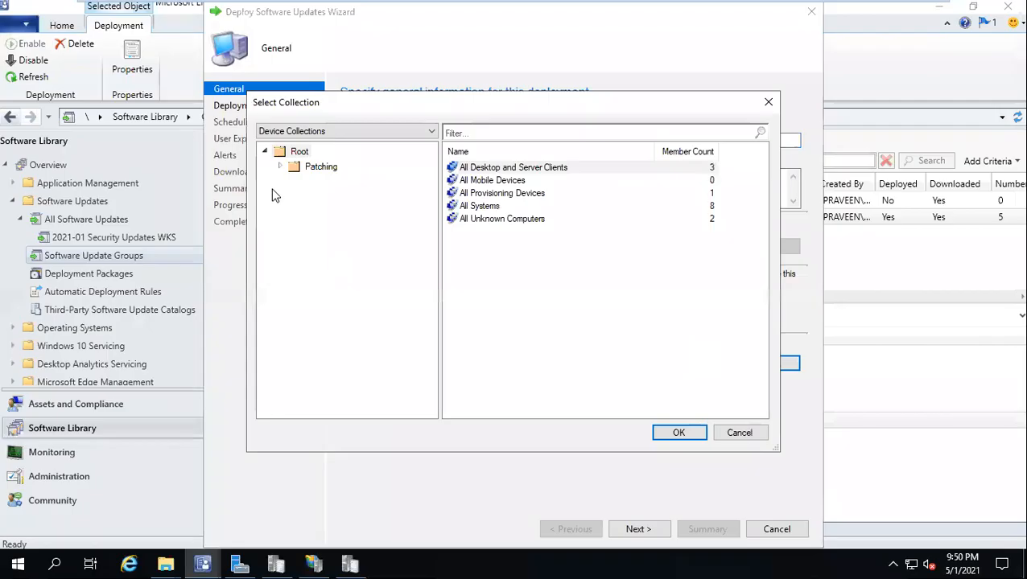
{"action": "left_click", "coordinate": [279, 167]}
{"action": "left_click", "coordinate": [310, 229]}
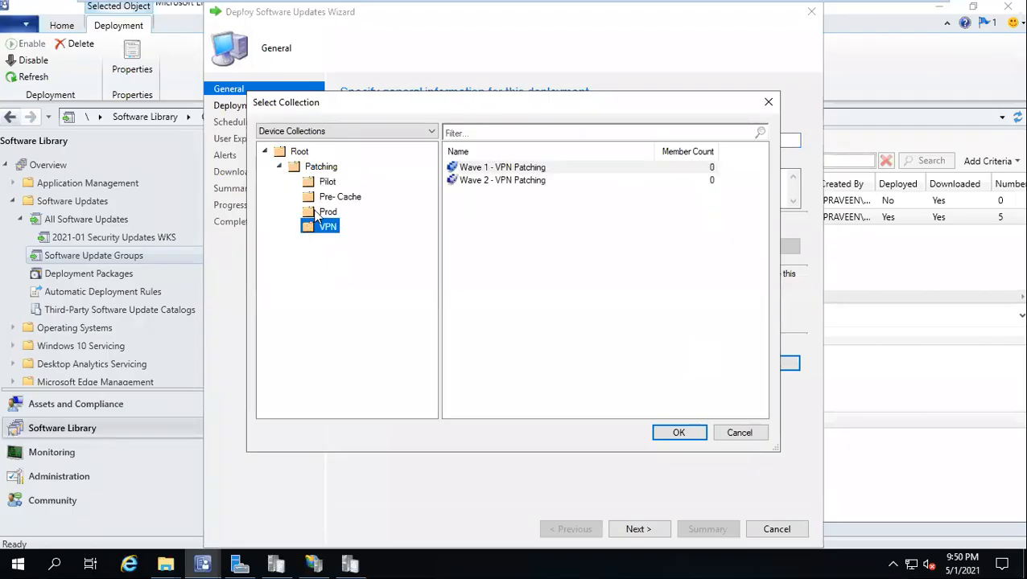
{"action": "left_click", "coordinate": [326, 212]}
{"action": "double_click", "coordinate": [475, 182]}
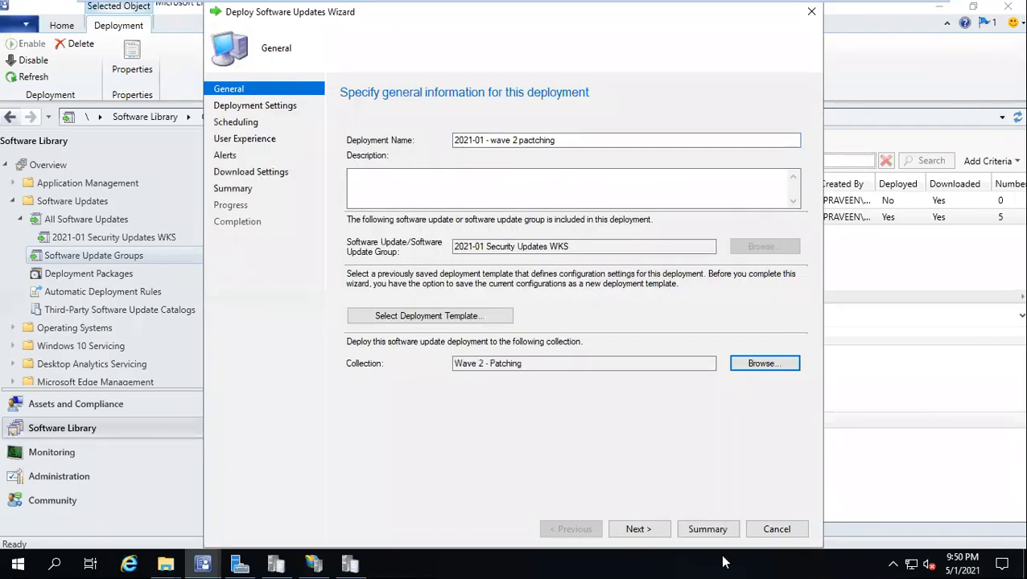
{"action": "left_click", "coordinate": [638, 531]}
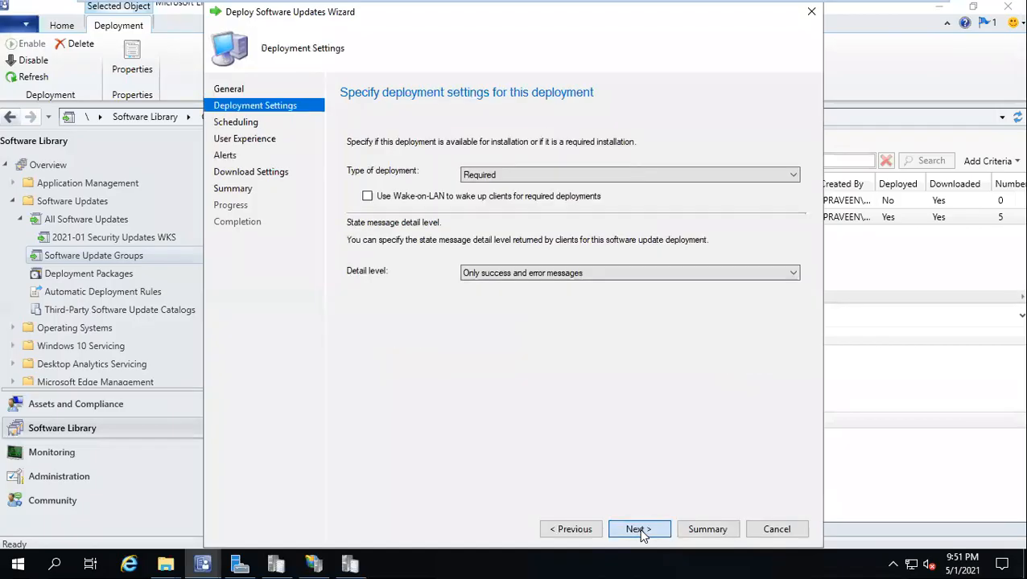
Step: Make the updates available at a specific time: 1/22/2021, 10:00 AM
{"action": "left_click", "coordinate": [638, 530]}
{"action": "left_click", "coordinate": [391, 267]}
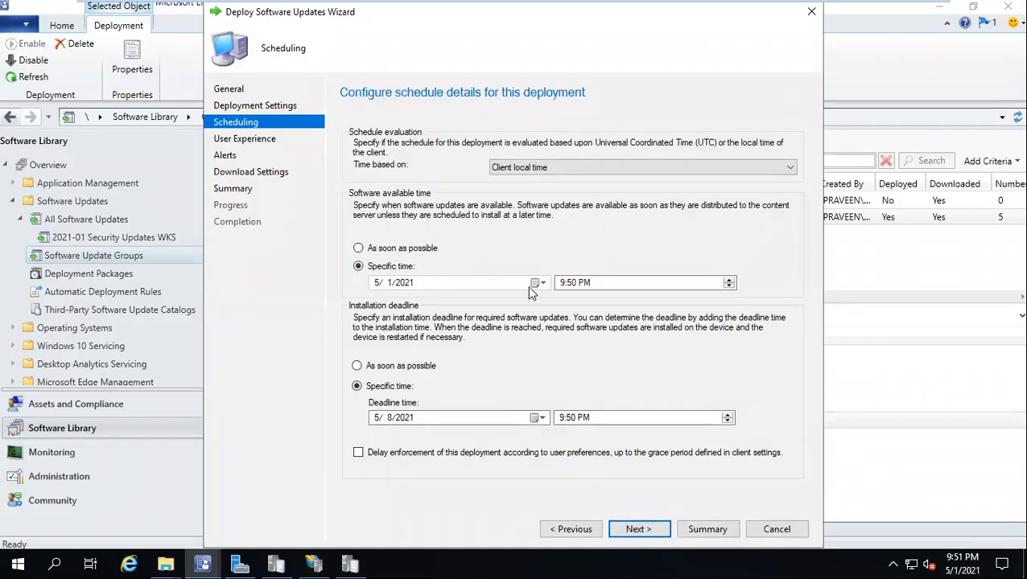
{"action": "left_click", "coordinate": [537, 284]}
{"action": "left_click", "coordinate": [378, 304]}
{"action": "left_click", "coordinate": [378, 304]}
{"action": "left_click", "coordinate": [378, 304]}
{"action": "left_click", "coordinate": [379, 304]}
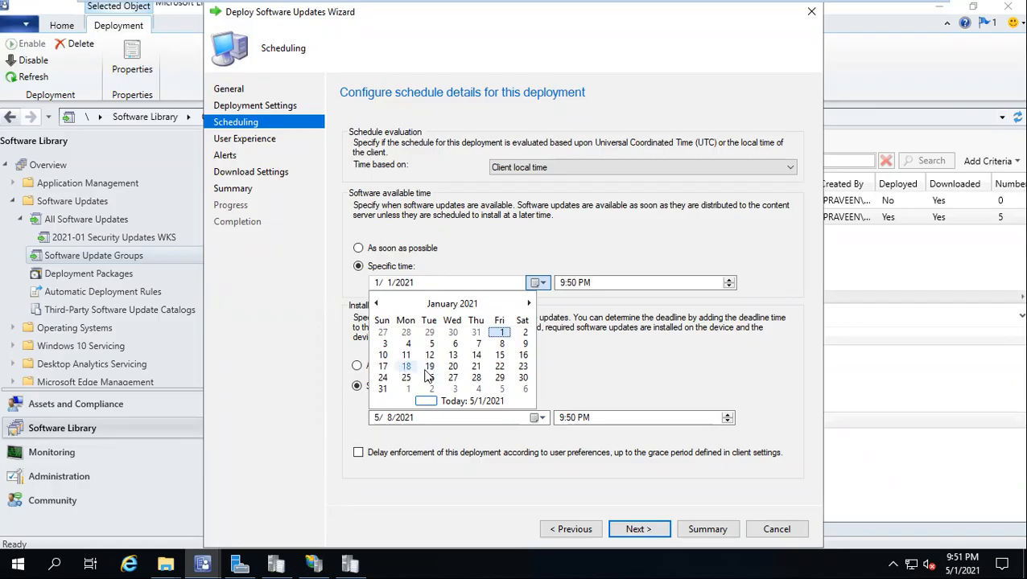
{"action": "left_click", "coordinate": [499, 367]}
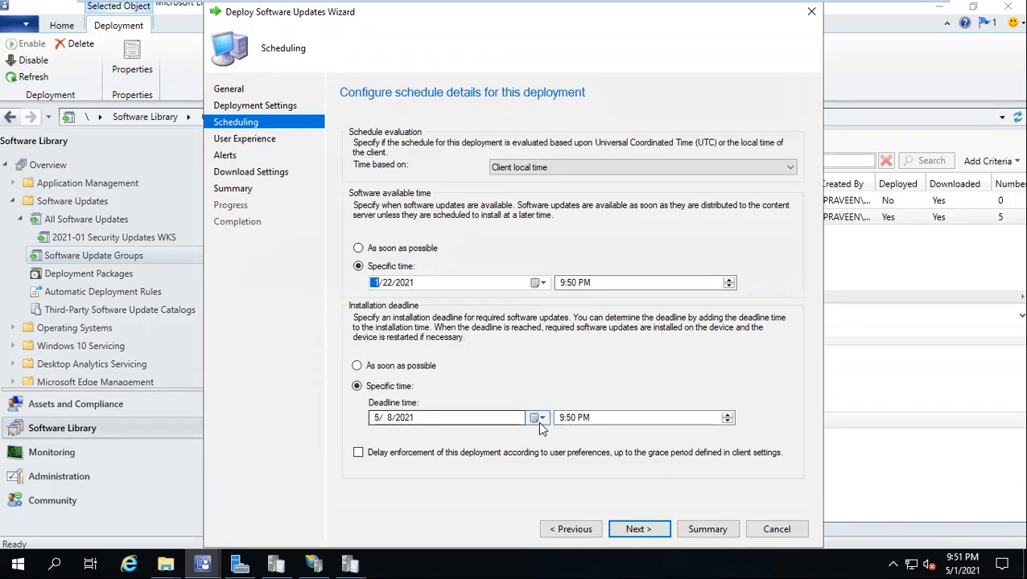
{"action": "left_click", "coordinate": [568, 288]}
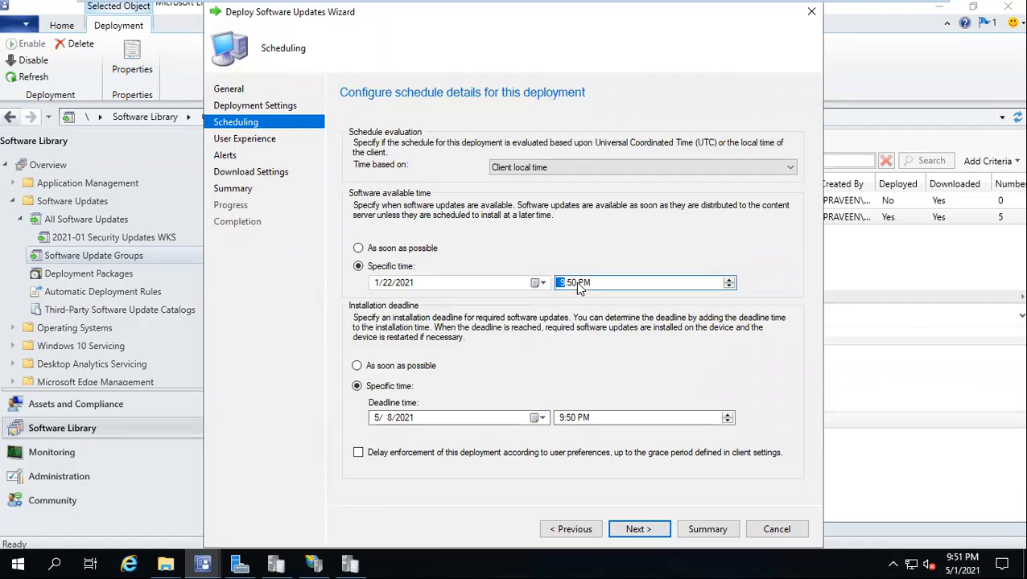
{"action": "key", "text": "Right"}
{"action": "key", "text": "Right"}
{"action": "key", "text": "Tab"}
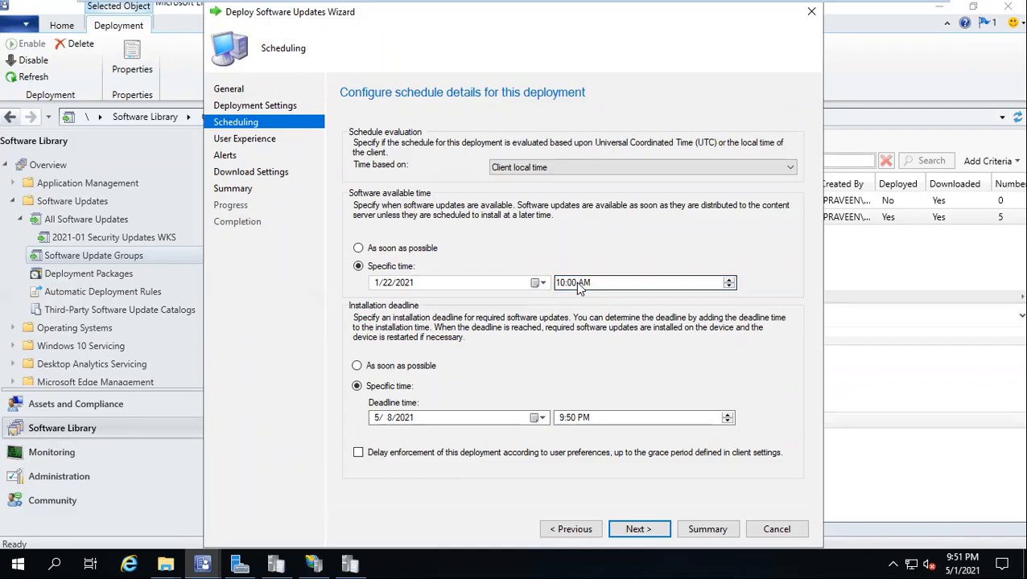
Step: Set the installation deadline to 1/22/2021 at 12:00 PM
{"action": "left_click", "coordinate": [537, 418]}
{"action": "left_click", "coordinate": [378, 438]}
{"action": "left_click", "coordinate": [379, 438]}
{"action": "left_click", "coordinate": [378, 438]}
{"action": "left_click", "coordinate": [378, 438]}
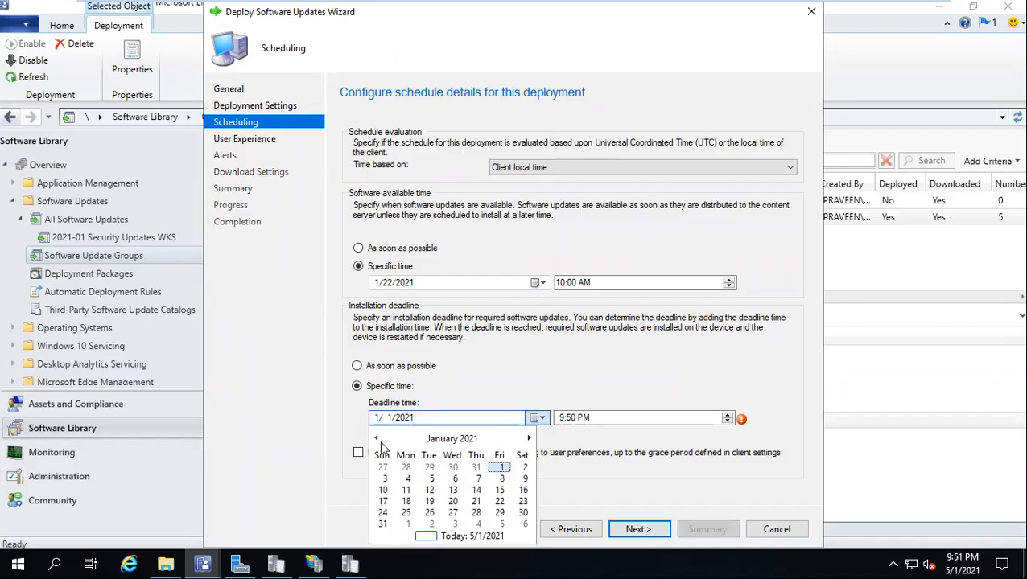
{"action": "left_click", "coordinate": [500, 502]}
{"action": "left_click", "coordinate": [542, 417]}
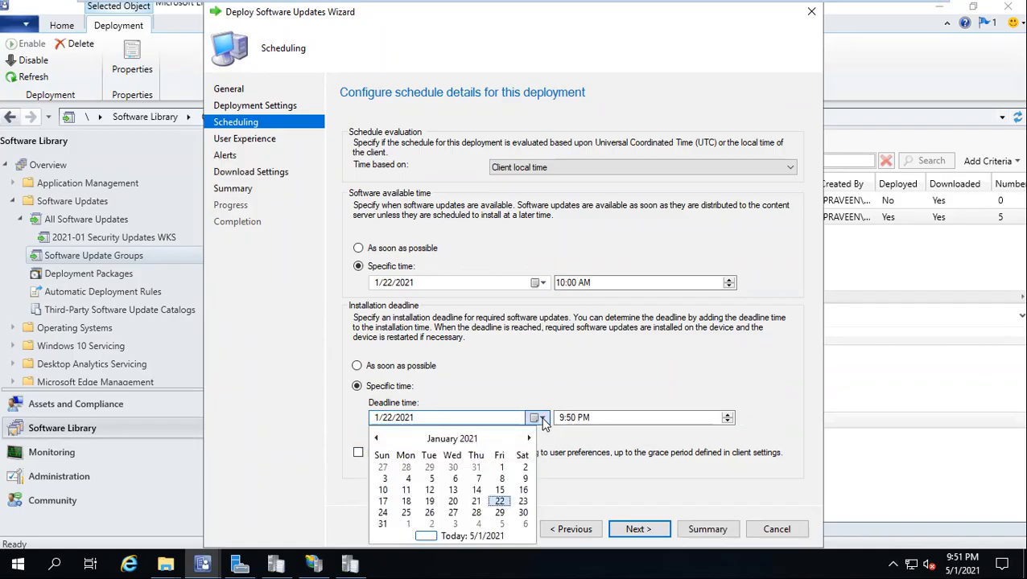
{"action": "left_click", "coordinate": [562, 419]}
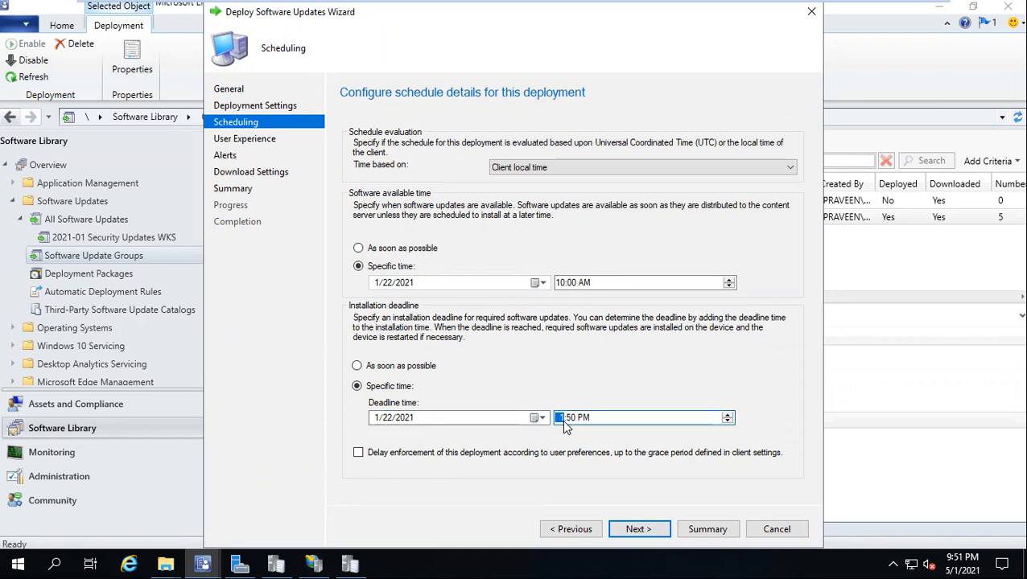
{"action": "type", "text": "00"}
{"action": "left_click", "coordinate": [637, 530]}
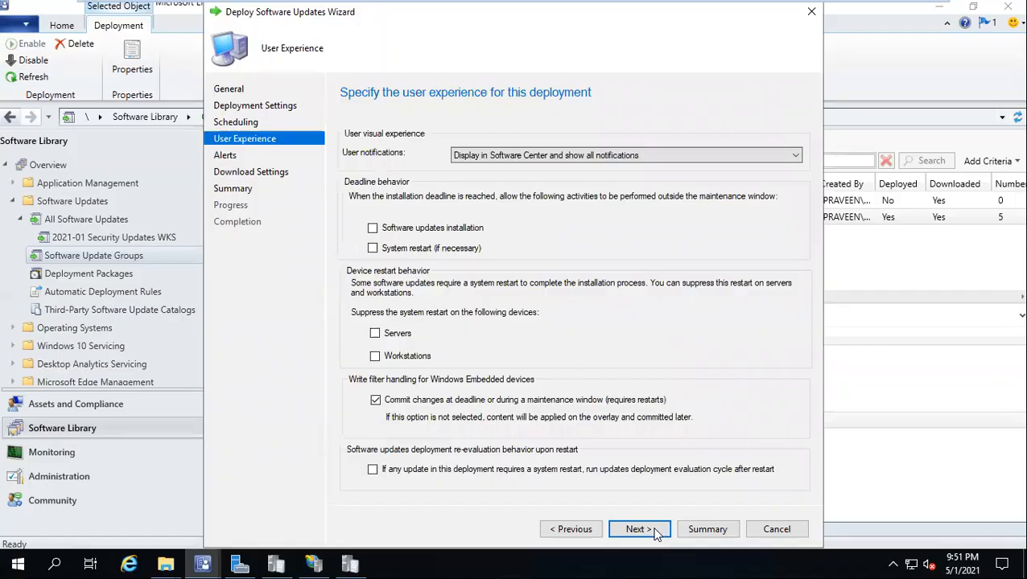
Step: Allow installation outside maintenance windows, show restart-only notifications, and leave restart suppression cleared
{"action": "left_click", "coordinate": [377, 229]}
{"action": "left_click", "coordinate": [387, 336]}
{"action": "left_click", "coordinate": [600, 156]}
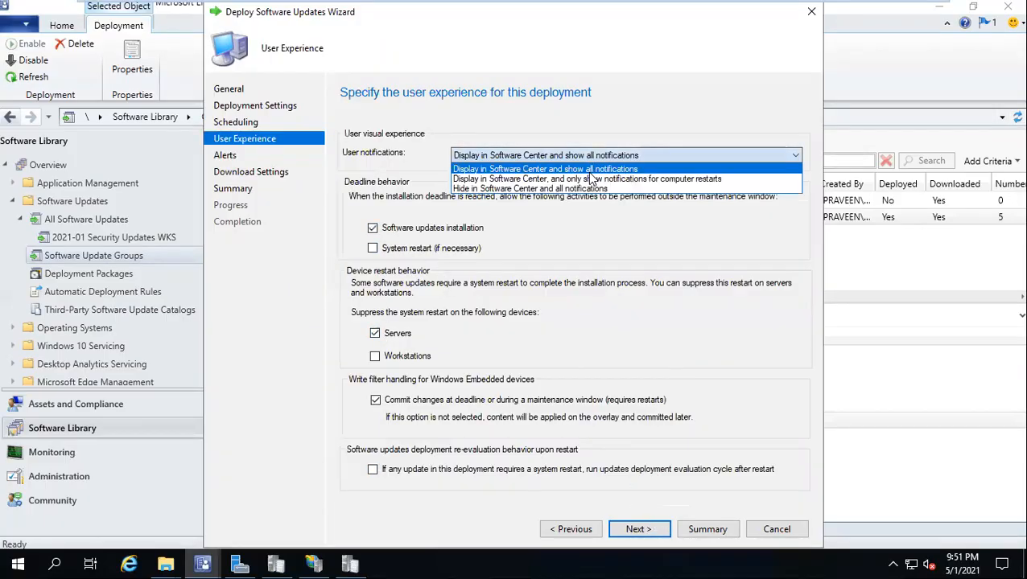
{"action": "left_click", "coordinate": [590, 178]}
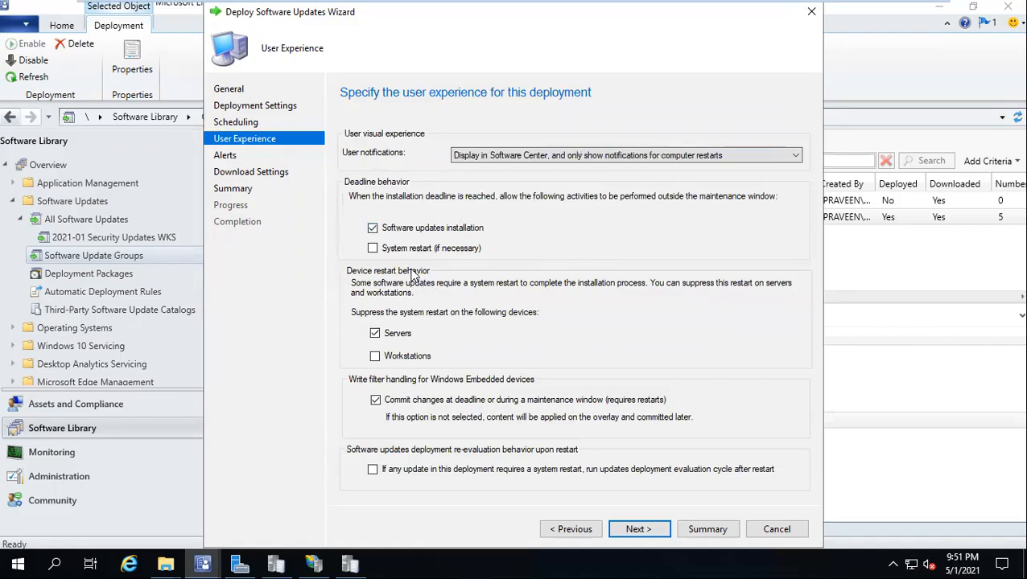
{"action": "left_click", "coordinate": [408, 334]}
{"action": "left_click", "coordinate": [390, 358]}
{"action": "left_click", "coordinate": [392, 336]}
{"action": "left_click", "coordinate": [389, 358]}
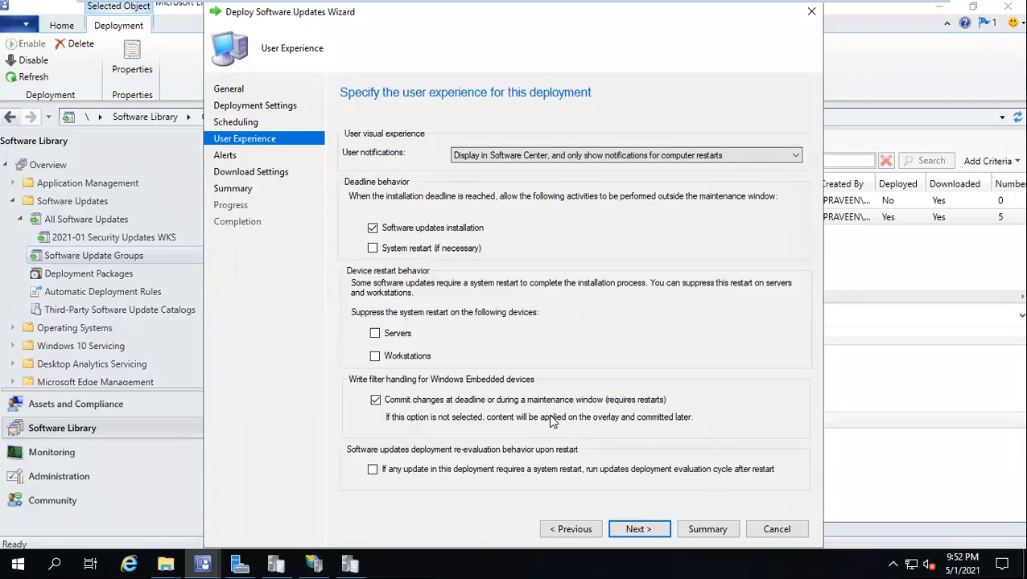
Step: Keep default alerts and allow installing from neighbour distribution points
{"action": "left_click", "coordinate": [635, 529]}
{"action": "left_click", "coordinate": [635, 529]}
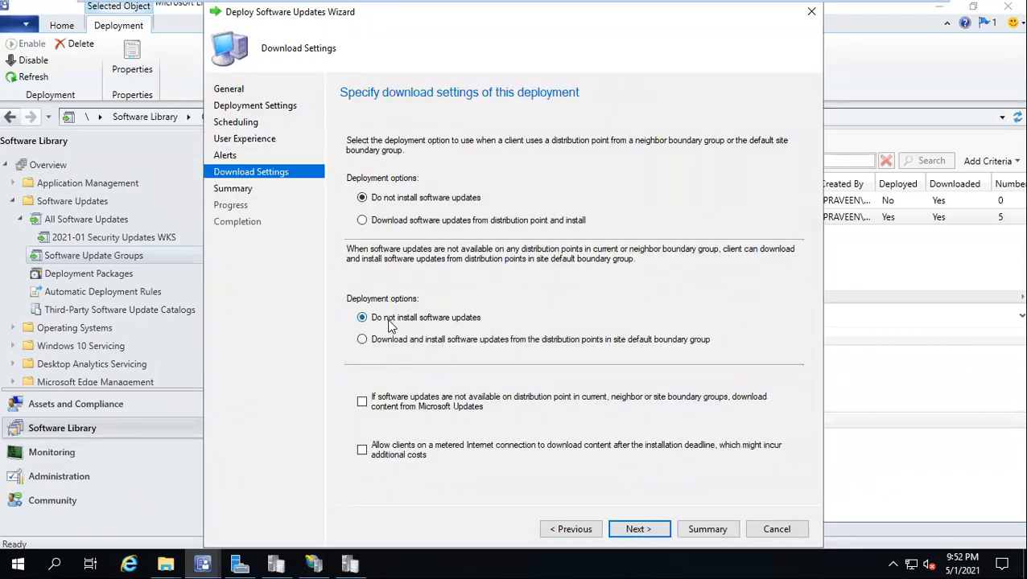
{"action": "left_click", "coordinate": [383, 221]}
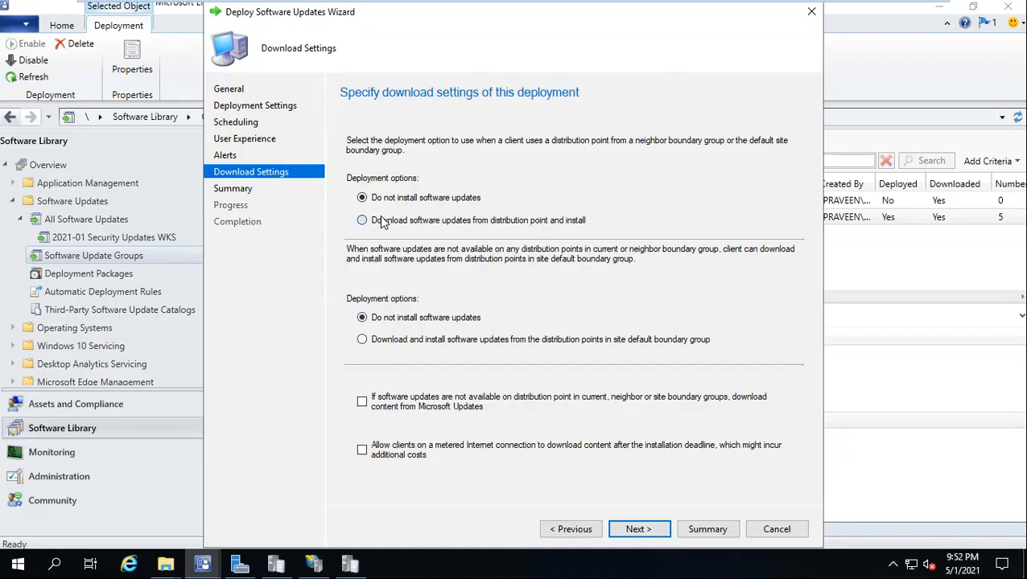
{"action": "left_click", "coordinate": [638, 530]}
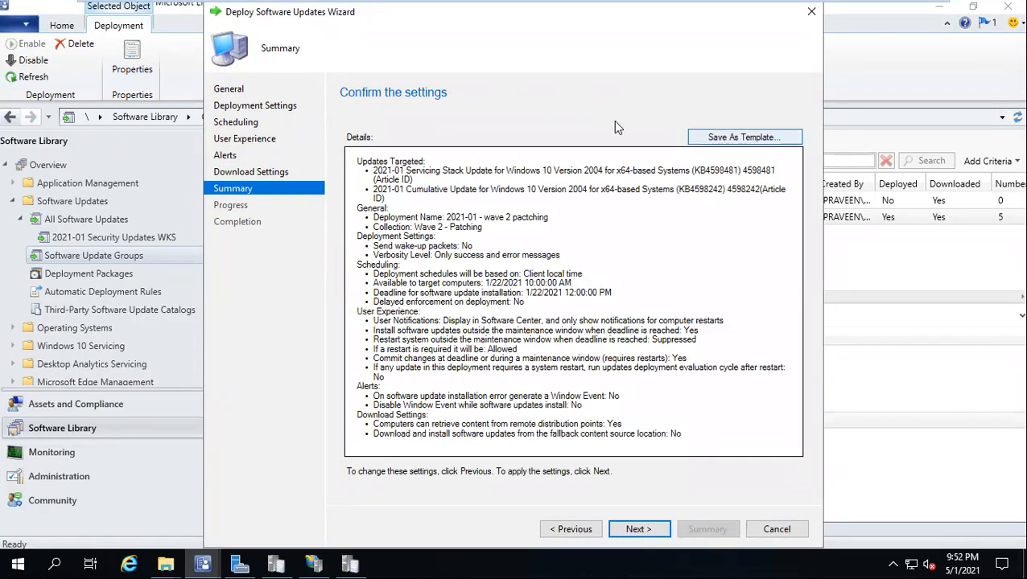
Step: Save the settings as template 'wave 2 - Patching' and complete the Wave 2 - Patching deployment
{"action": "left_click", "coordinate": [755, 139]}
{"action": "type", "text": "wave 2"}
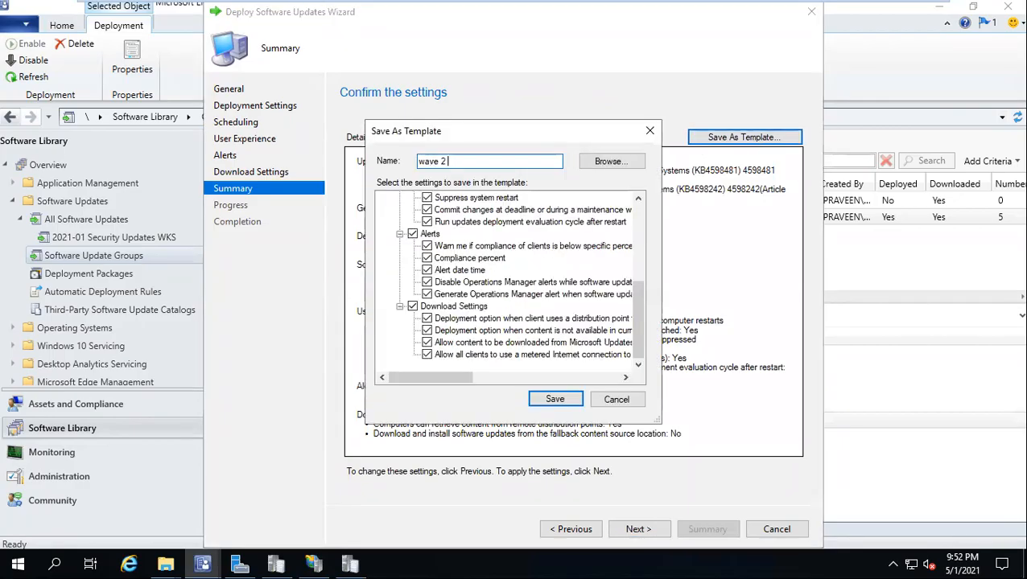
{"action": "type", "text": " - Patching"}
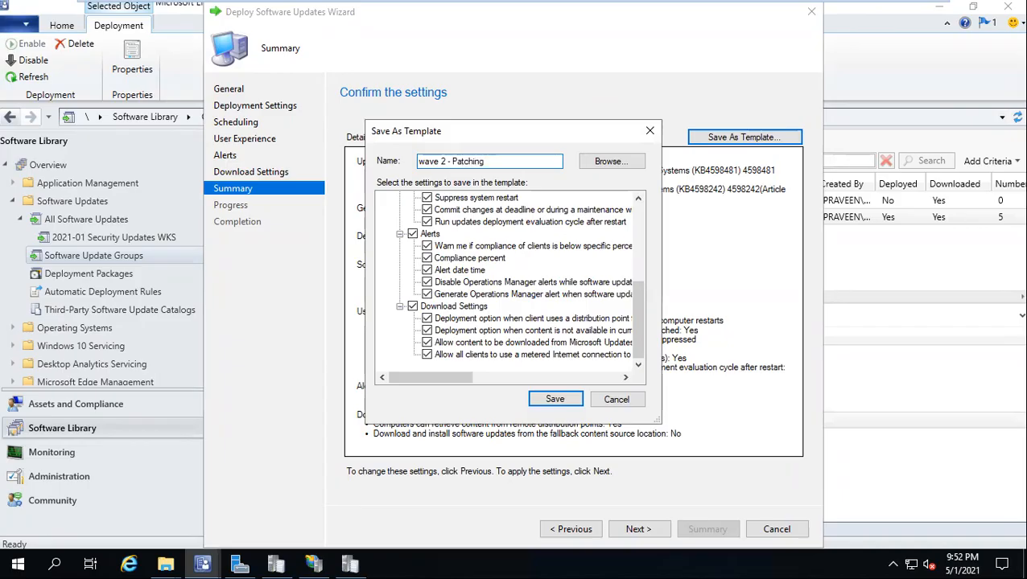
{"action": "left_click", "coordinate": [573, 399]}
{"action": "left_click", "coordinate": [651, 528]}
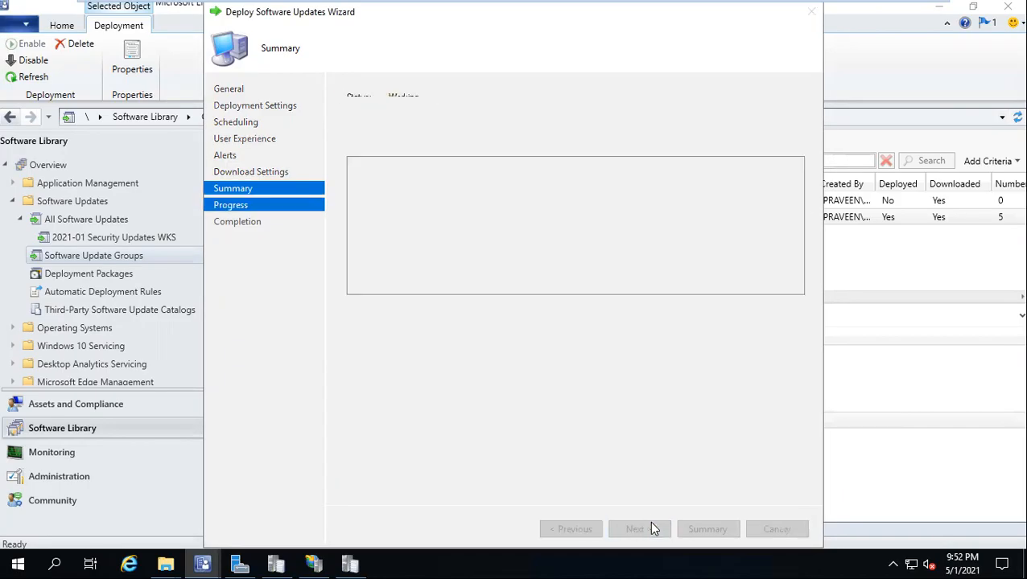
{"action": "left_click", "coordinate": [777, 530]}
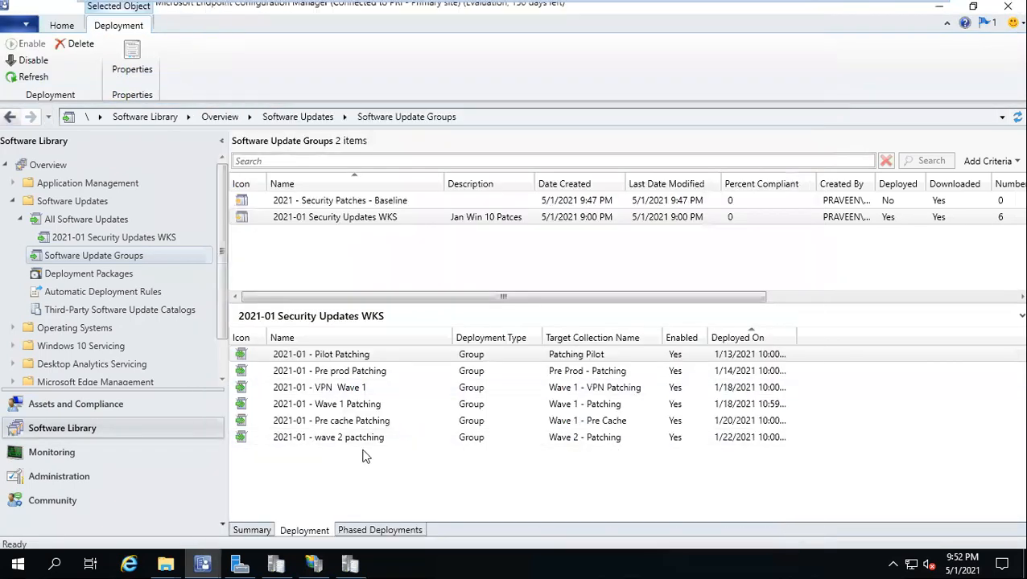
Step: Deploy 2021-01 Security Updates WKS as 2021-01 - VPN Wave 2 to Wave 2 - VPN Patching
{"action": "left_click", "coordinate": [280, 215]}
{"action": "right_click", "coordinate": [279, 213]}
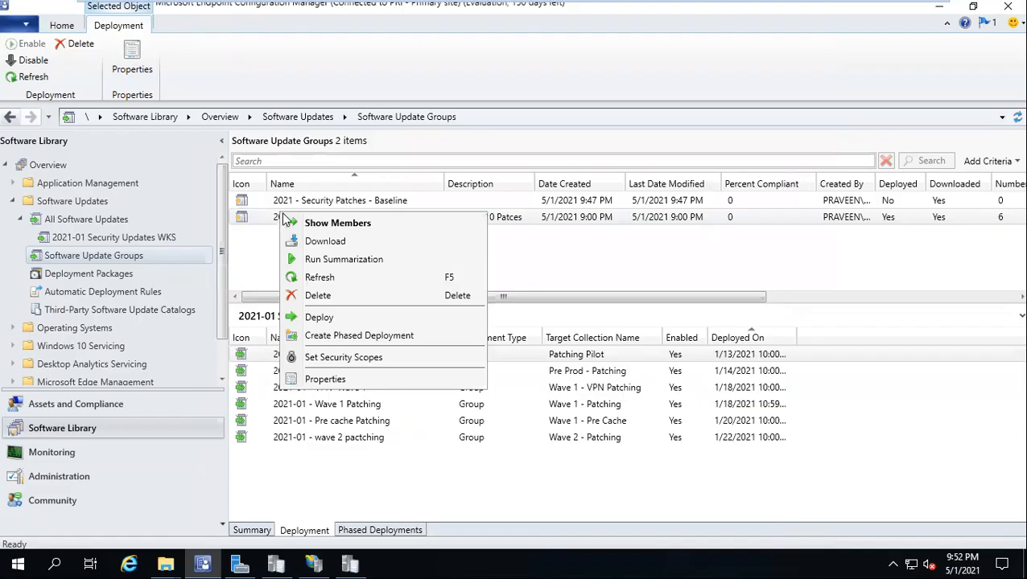
{"action": "left_click", "coordinate": [331, 318]}
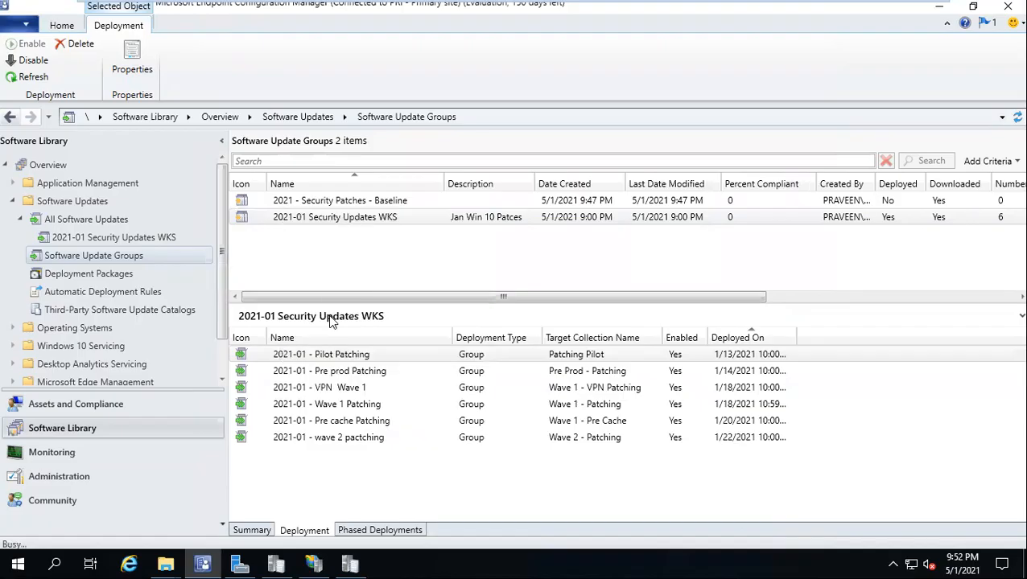
{"action": "type", "text": "2021-01 - VPN Wave 2"}
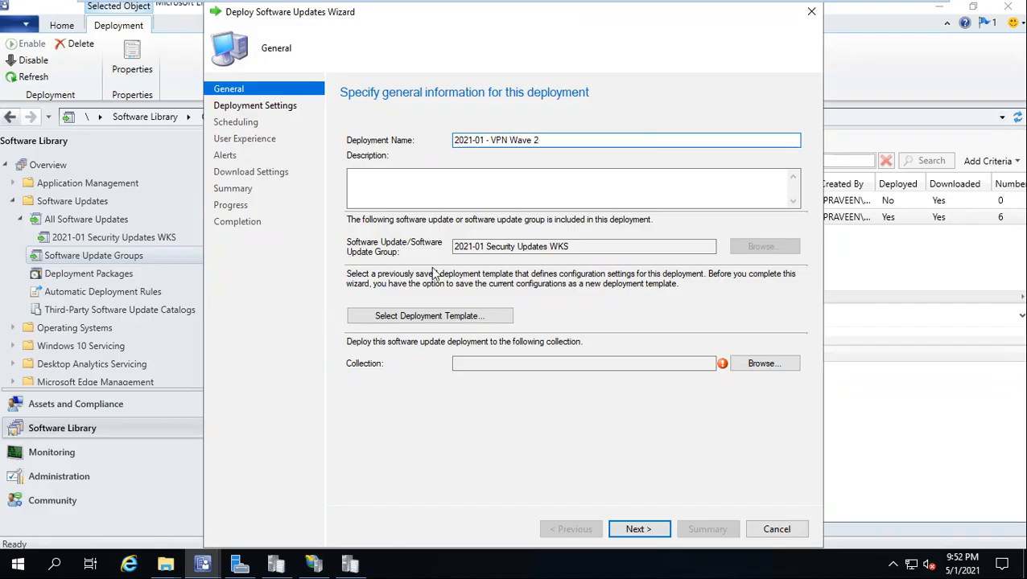
{"action": "left_click", "coordinate": [774, 363]}
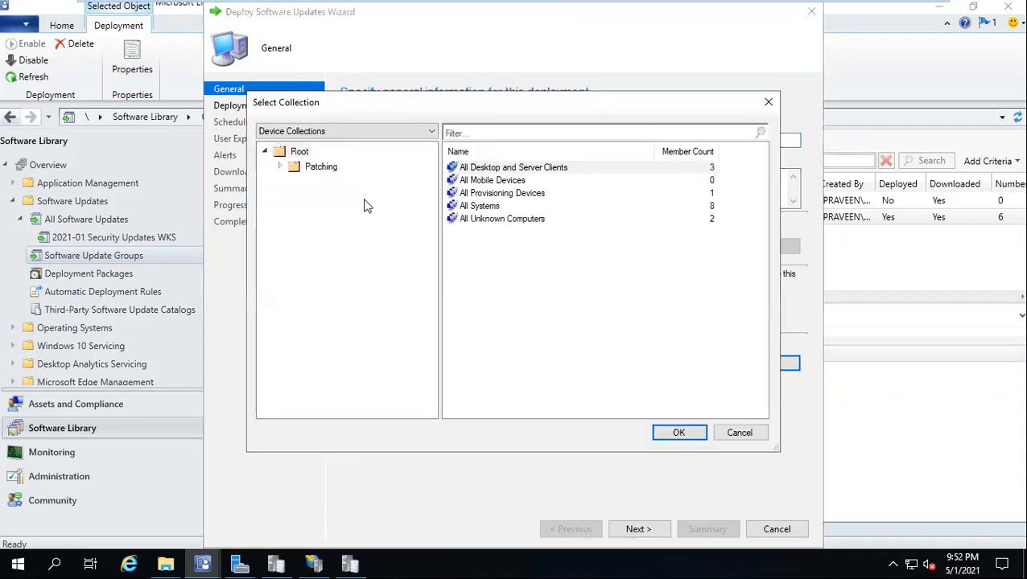
{"action": "left_click", "coordinate": [290, 167]}
{"action": "left_click", "coordinate": [281, 167]}
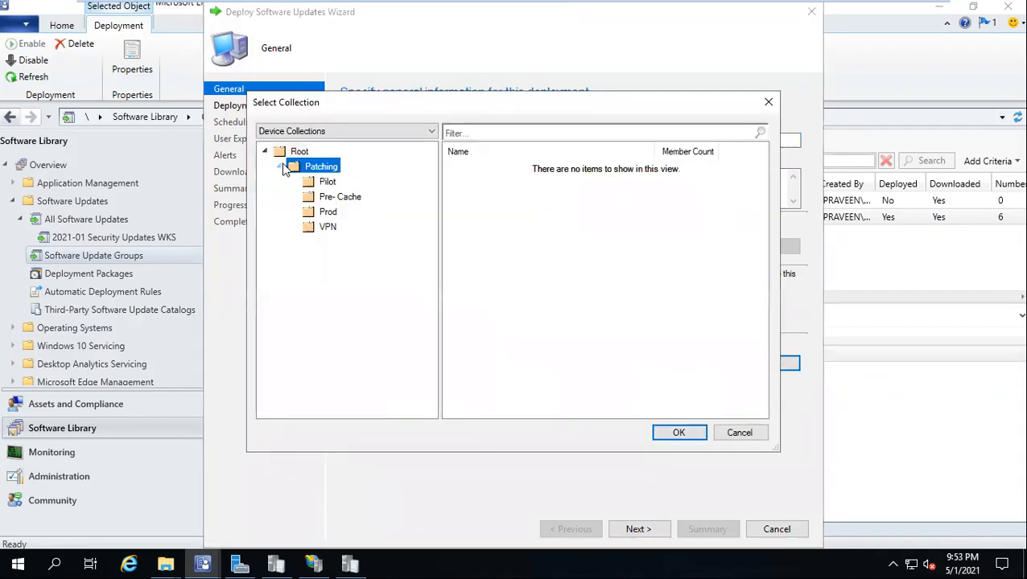
{"action": "left_click", "coordinate": [328, 227]}
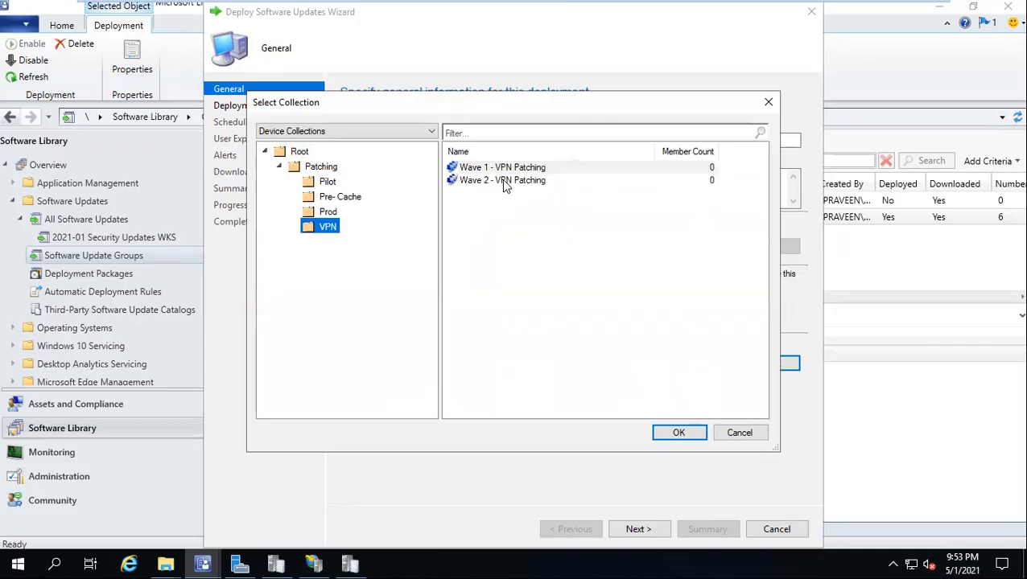
{"action": "double_click", "coordinate": [504, 182]}
{"action": "left_click", "coordinate": [627, 528]}
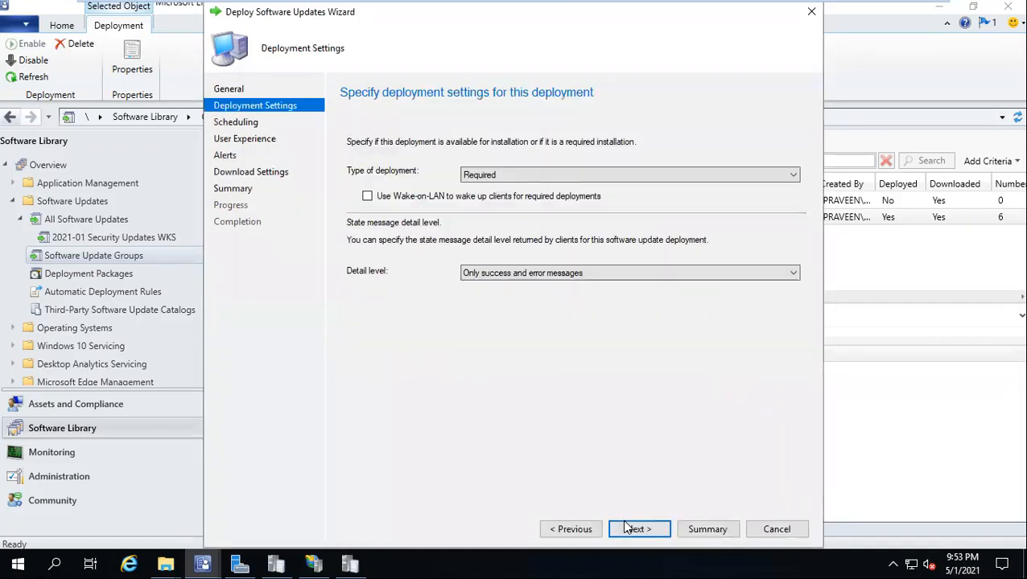
{"action": "left_click", "coordinate": [631, 528]}
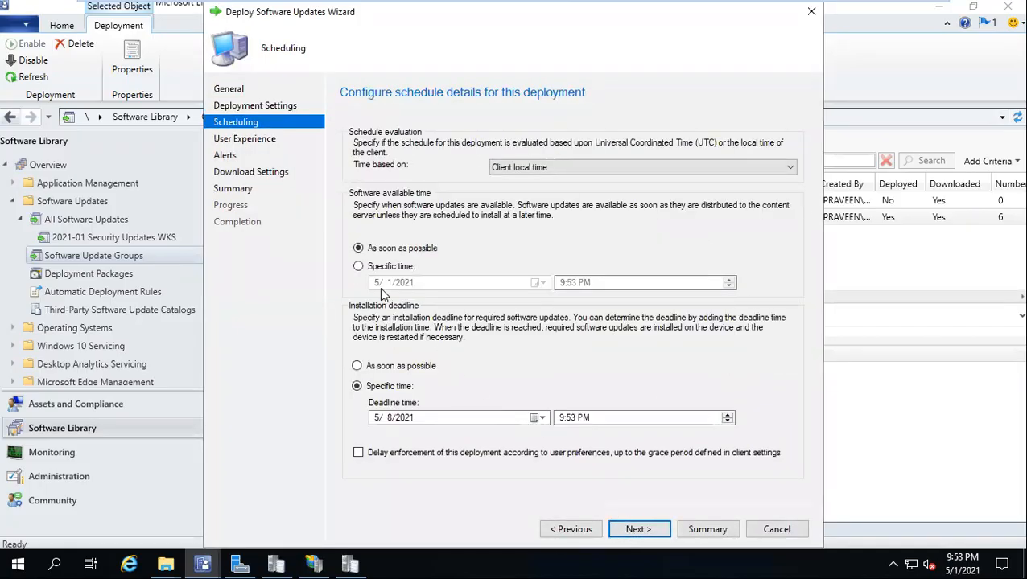
Step: Make the updates available at a specific time on 1/22/2021
{"action": "left_click", "coordinate": [375, 267]}
{"action": "left_click", "coordinate": [537, 283]}
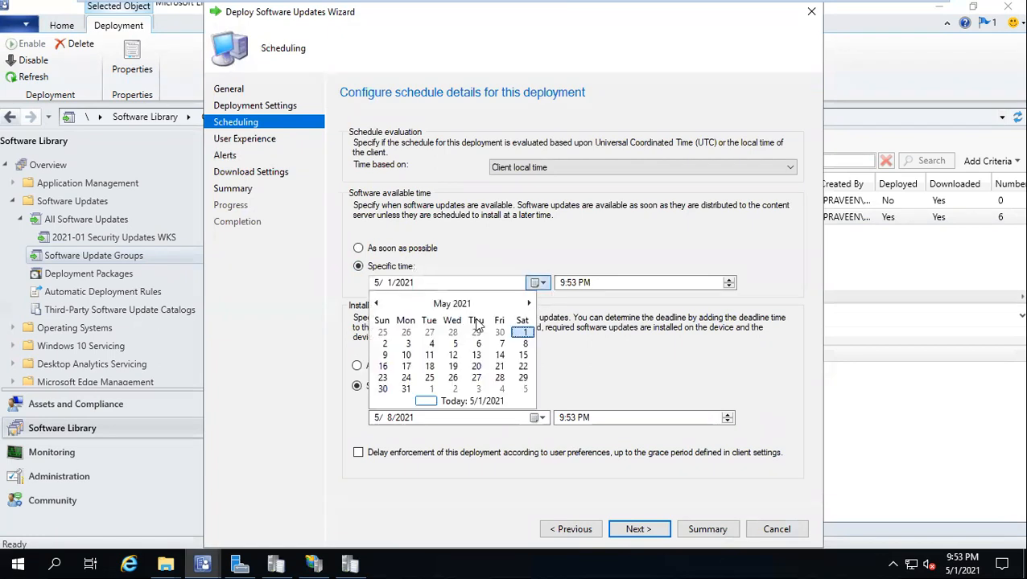
{"action": "left_click", "coordinate": [376, 303]}
{"action": "left_click", "coordinate": [376, 304]}
{"action": "left_click", "coordinate": [376, 303]}
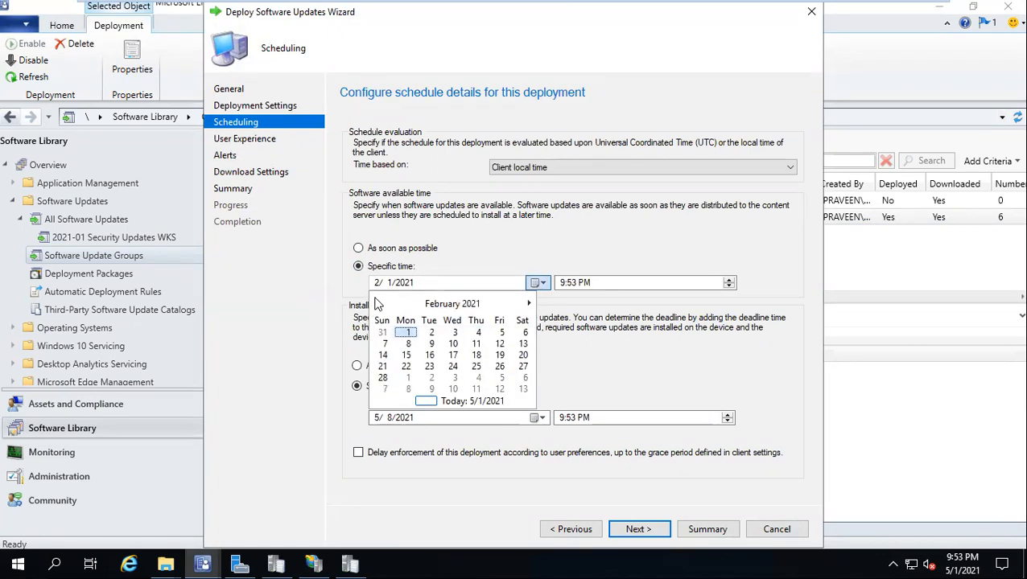
{"action": "left_click", "coordinate": [376, 303]}
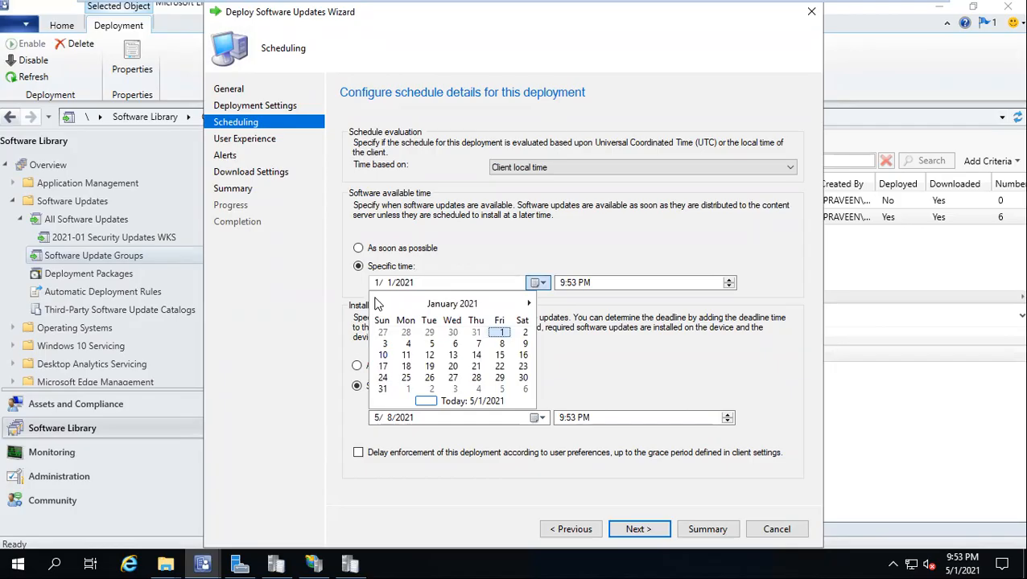
{"action": "left_click", "coordinate": [500, 367]}
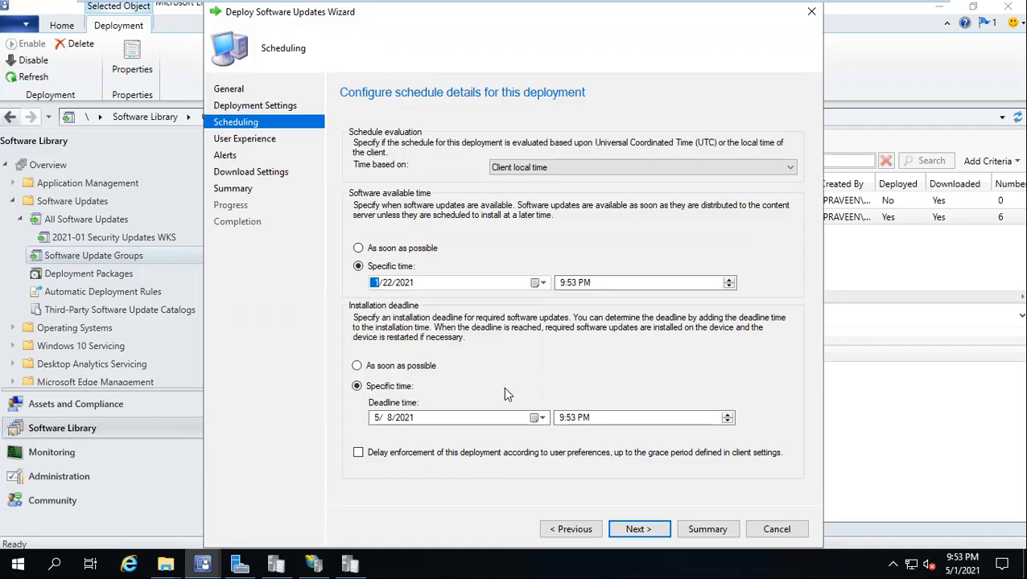
{"action": "left_click", "coordinate": [449, 288]}
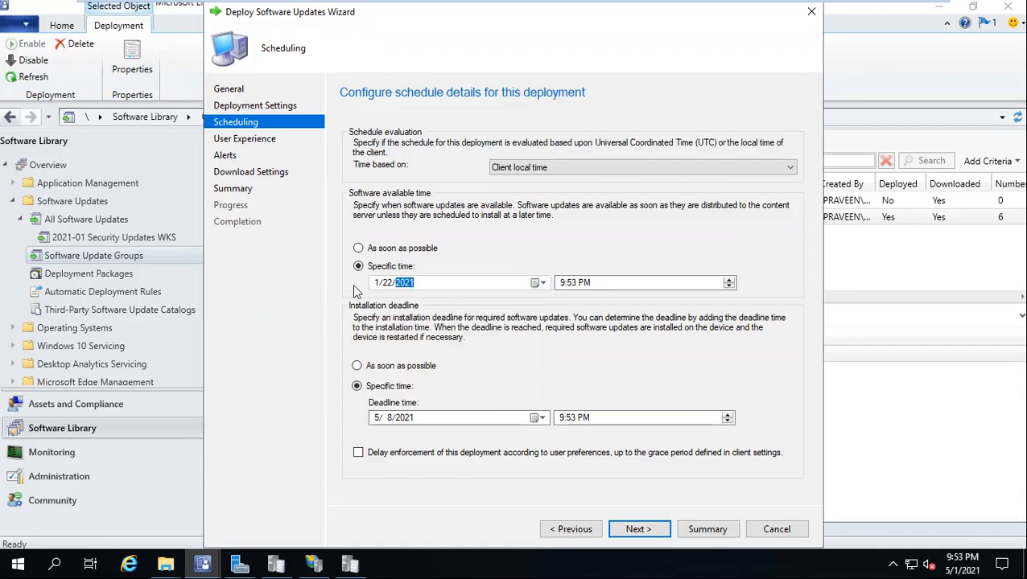
Step: Set the deadline to 1/22/2021 at 12:00 PM
{"action": "left_click", "coordinate": [534, 420]}
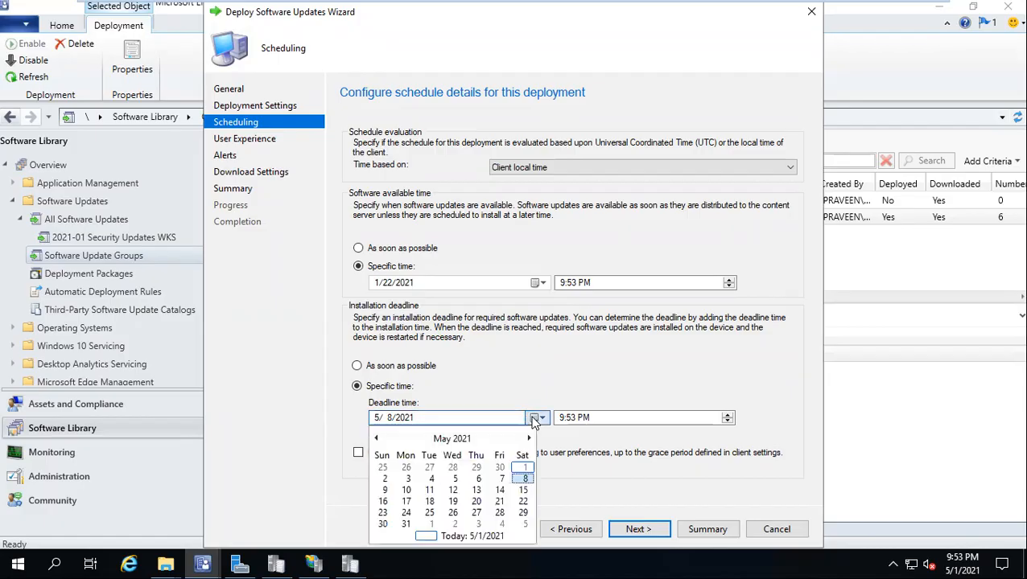
{"action": "left_click", "coordinate": [376, 438]}
{"action": "left_click", "coordinate": [376, 439]}
{"action": "left_click", "coordinate": [376, 439]}
{"action": "left_click", "coordinate": [376, 438]}
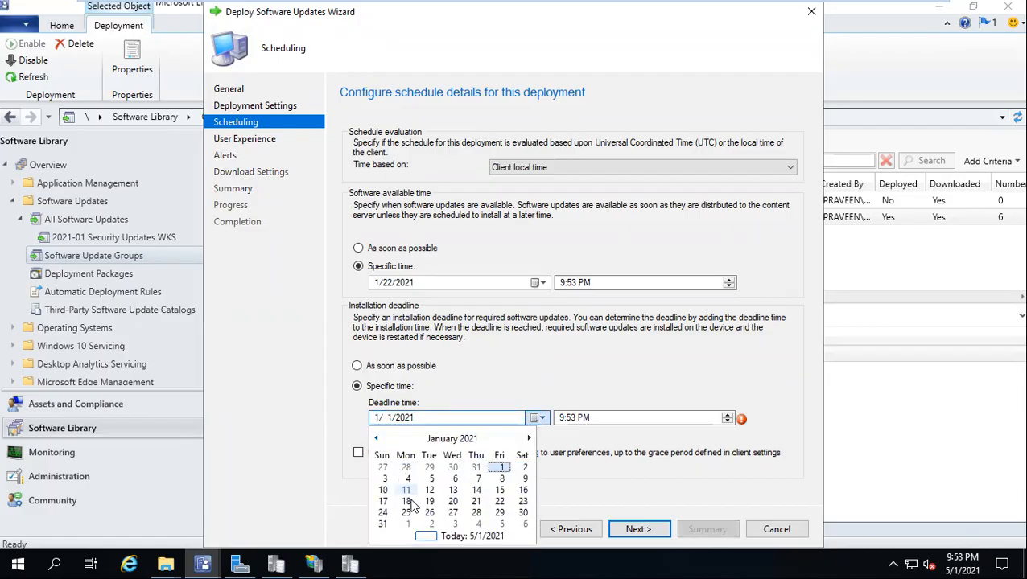
{"action": "left_click", "coordinate": [500, 502]}
{"action": "left_click", "coordinate": [568, 421]}
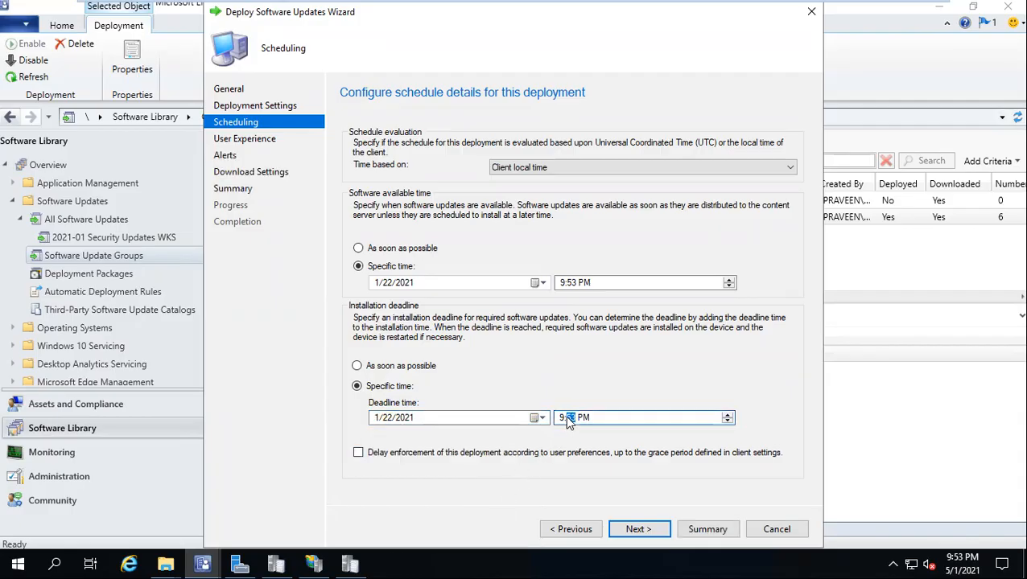
{"action": "left_click", "coordinate": [563, 419]}
{"action": "type", "text": "1"}
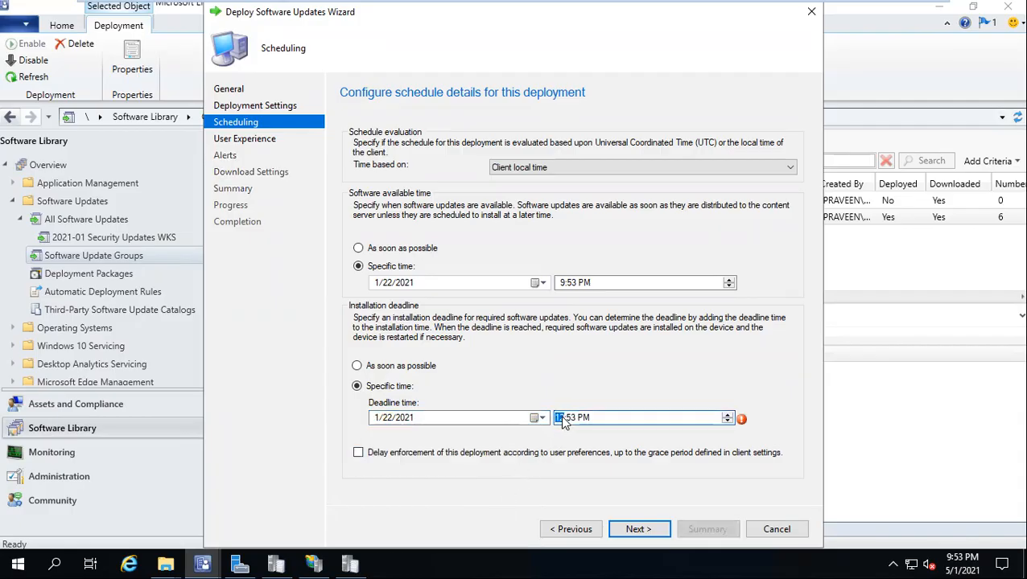
{"action": "type", "text": "2:00"}
Step: Set the available time to 10:00 AM
{"action": "left_click", "coordinate": [568, 284]}
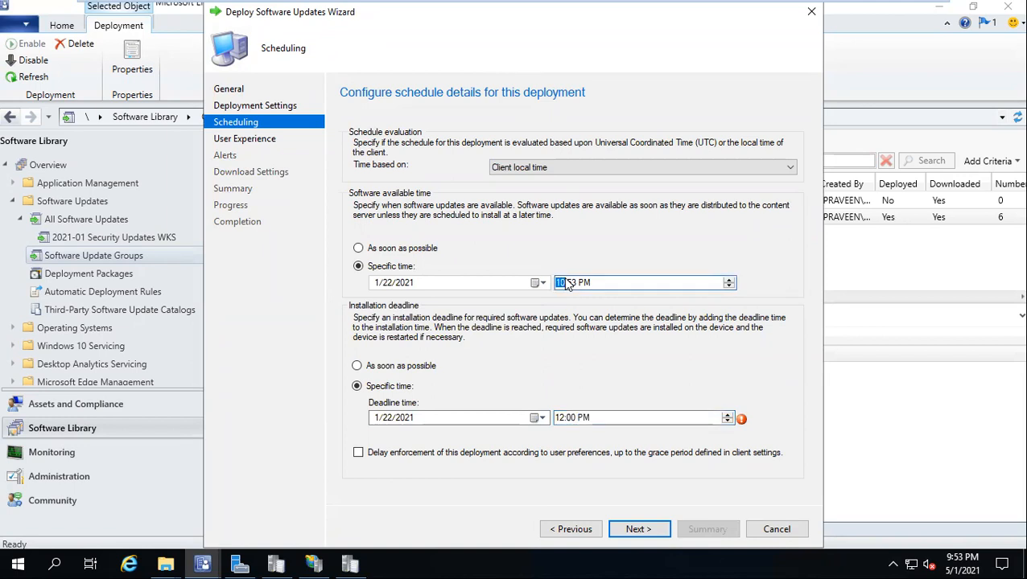
{"action": "key", "text": "Right"}
{"action": "key", "text": "Down"}
{"action": "left_click", "coordinate": [636, 533]}
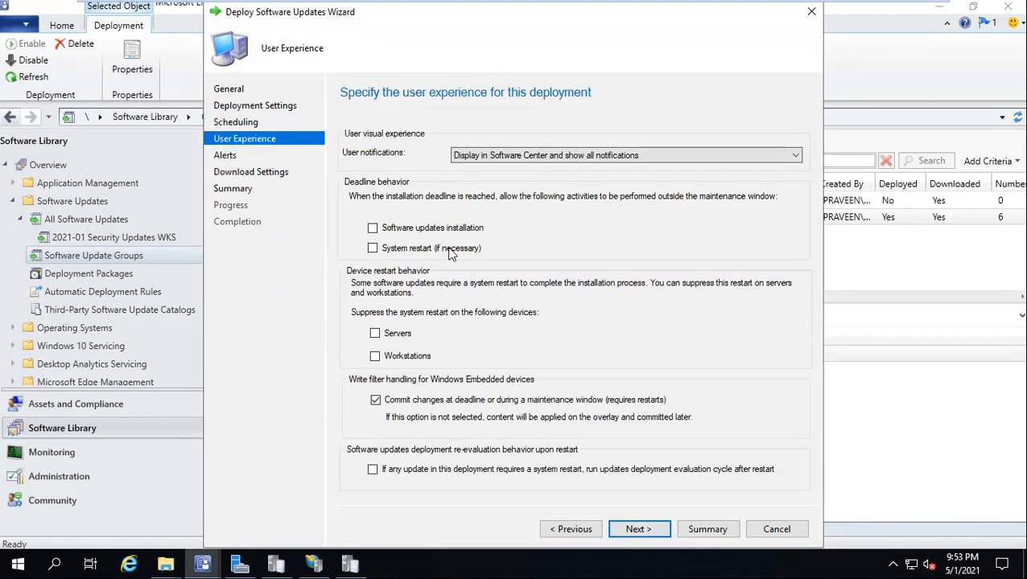
Step: Allow installs outside maintenance windows, show restart-only notifications, and suppress server restarts
{"action": "left_click", "coordinate": [439, 234]}
{"action": "left_click", "coordinate": [573, 157]}
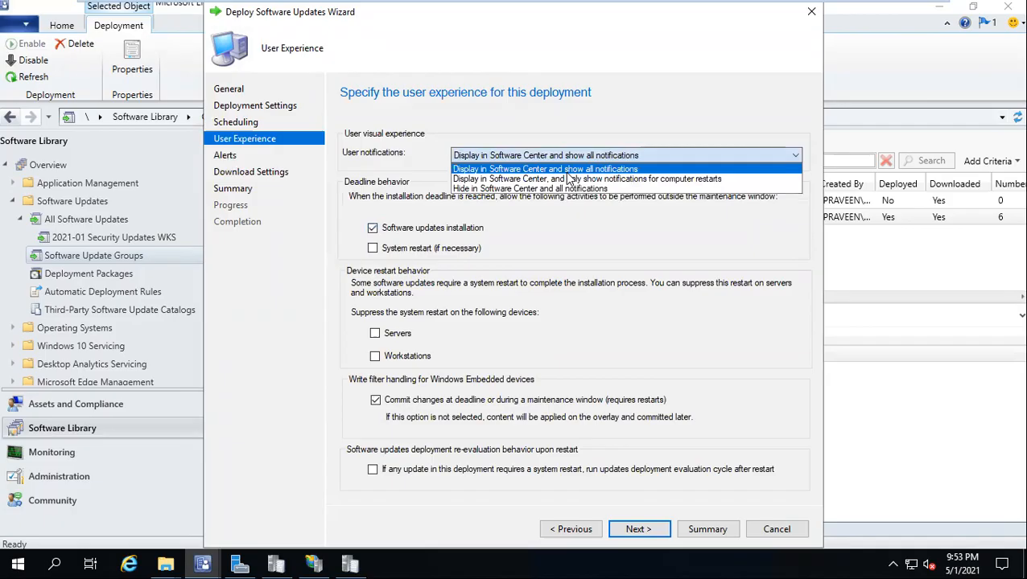
{"action": "left_click", "coordinate": [564, 180]}
{"action": "left_click", "coordinate": [400, 337]}
Step: Skip the default boundary group fallback and allow content downloads from Microsoft Update
{"action": "left_click", "coordinate": [646, 529]}
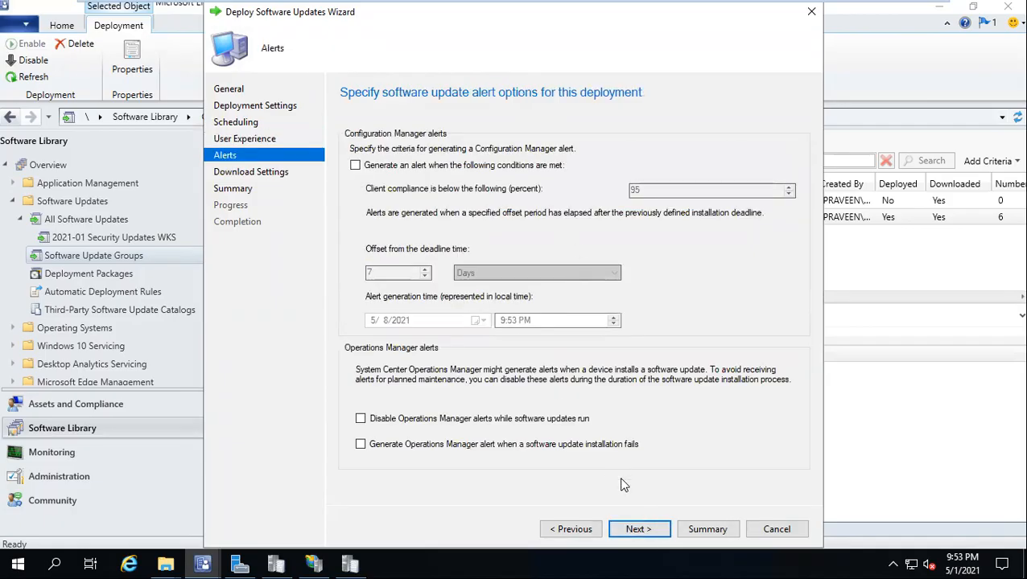
{"action": "left_click", "coordinate": [639, 535]}
{"action": "left_click", "coordinate": [401, 318]}
{"action": "left_click", "coordinate": [363, 404]}
{"action": "left_click", "coordinate": [640, 530]}
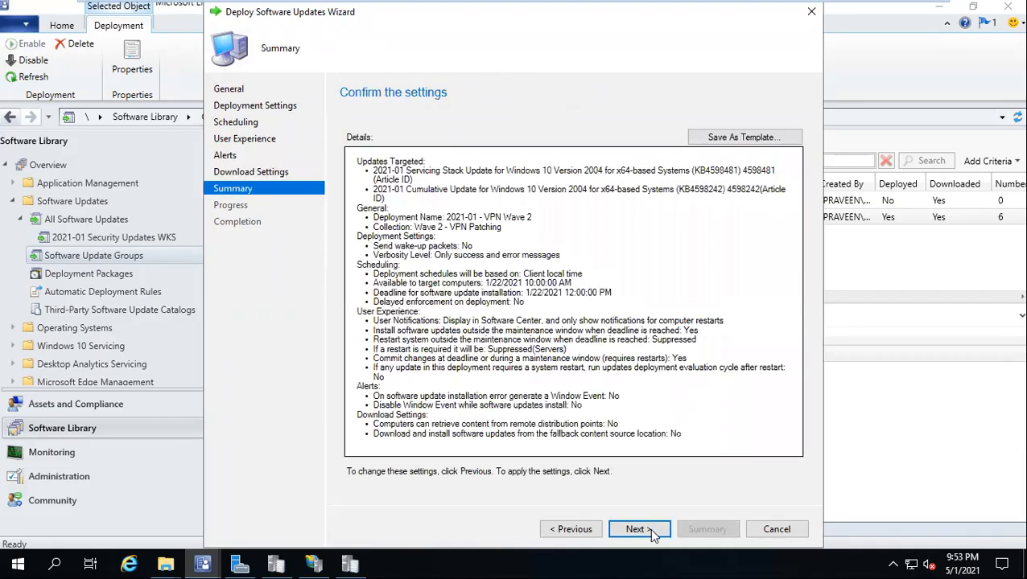
Step: Save the settings as template 'wave 2 - VPN' and create the VPN Wave 2 deployment
{"action": "left_click", "coordinate": [727, 137]}
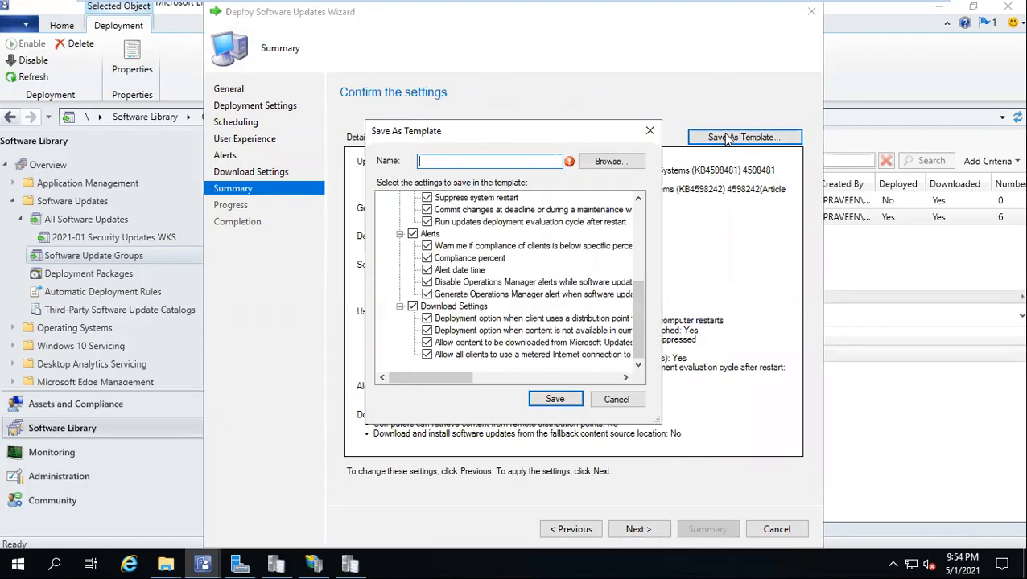
{"action": "type", "text": "wave 2 - VPN"}
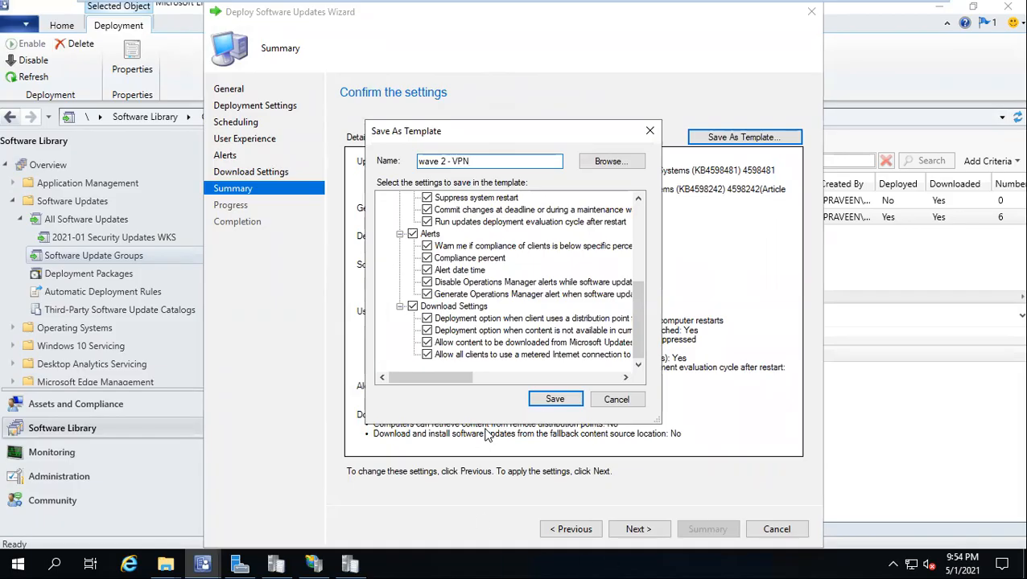
{"action": "left_click", "coordinate": [544, 402]}
{"action": "left_click", "coordinate": [642, 529]}
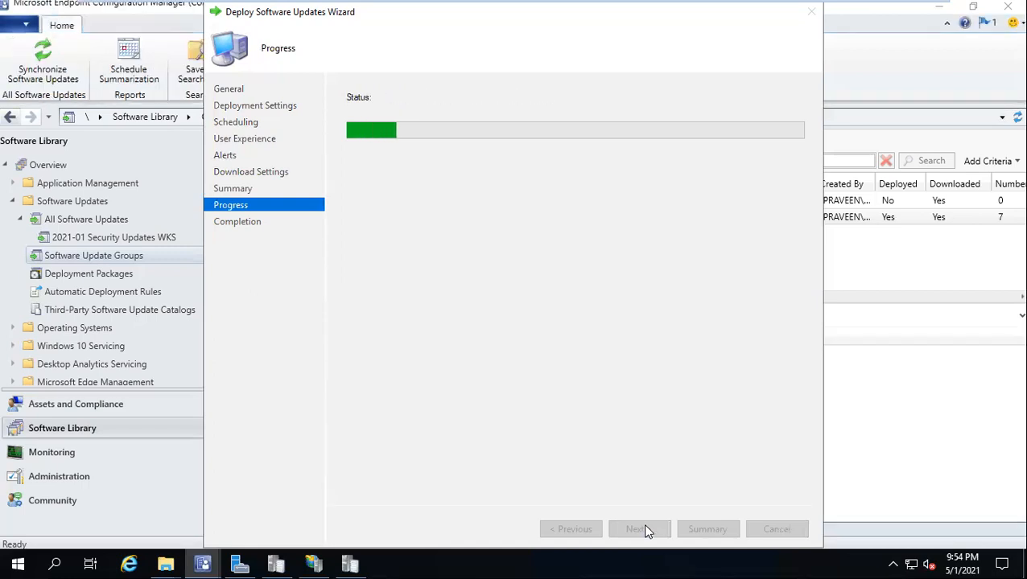
{"action": "left_click", "coordinate": [773, 530]}
Step: Widen the Deployed On column and browse every tab of Pilot Patching's properties
{"action": "left_click", "coordinate": [326, 455]}
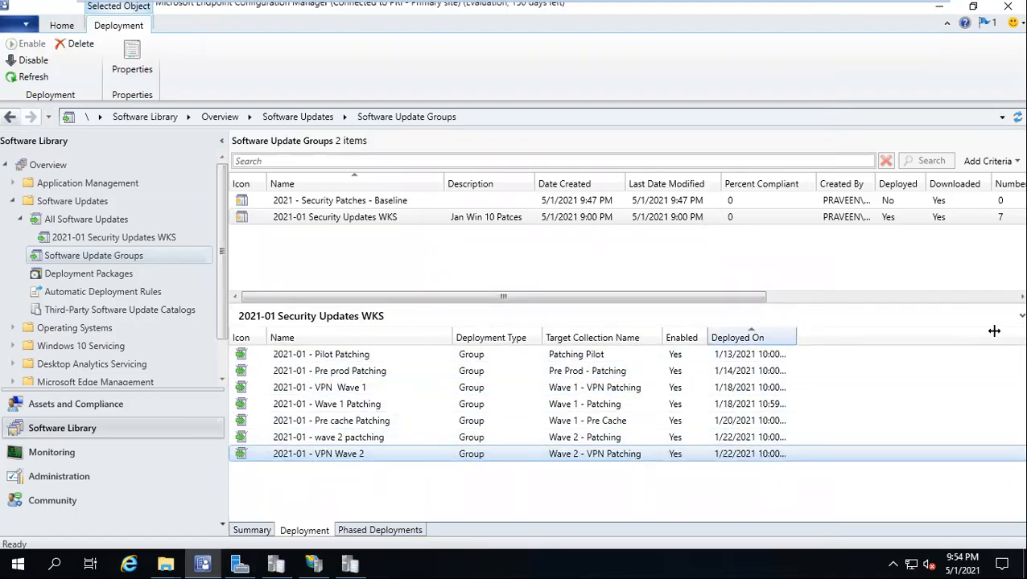
{"action": "left_click_drag", "start_coordinate": [994, 331], "coordinate": [992, 331]}
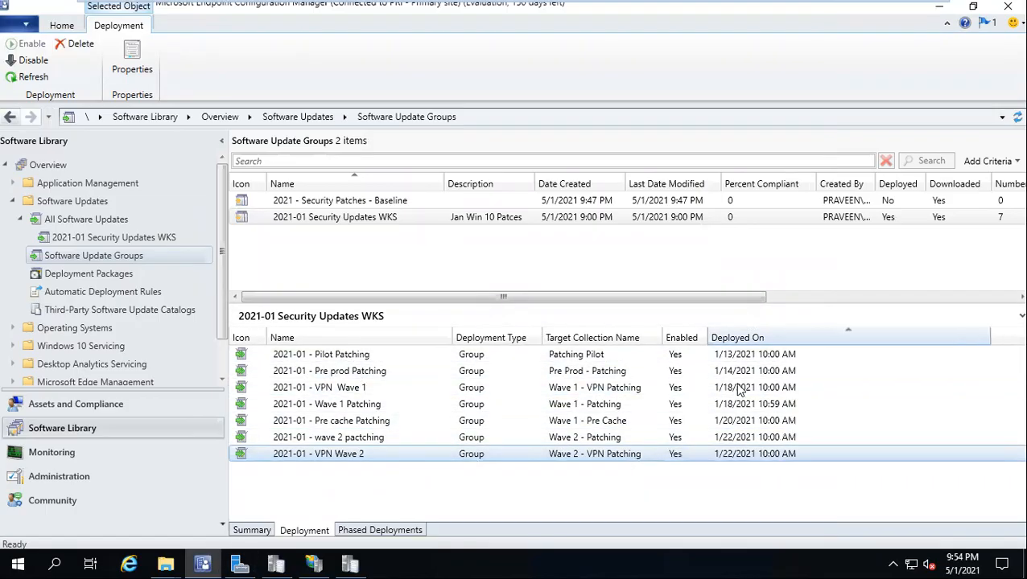
{"action": "right_click", "coordinate": [302, 356]}
{"action": "left_click", "coordinate": [338, 444]}
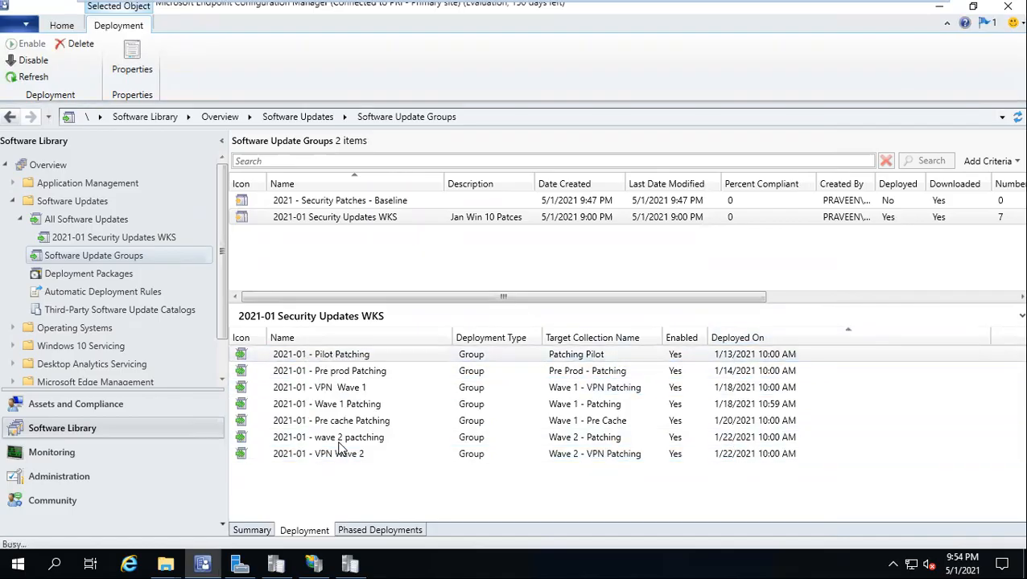
{"action": "left_click", "coordinate": [352, 91]}
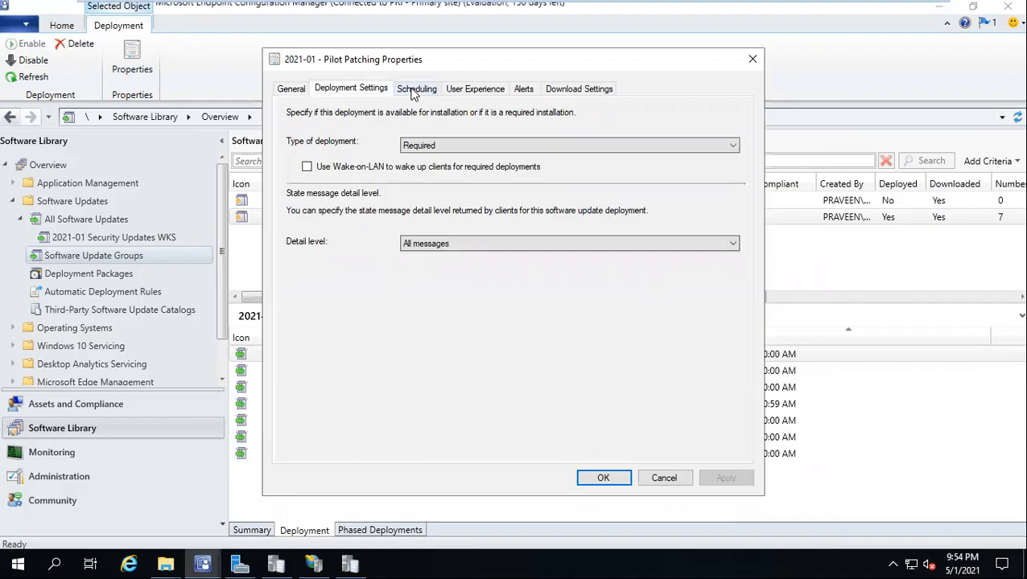
{"action": "left_click", "coordinate": [415, 89]}
{"action": "left_click", "coordinate": [449, 90]}
{"action": "left_click", "coordinate": [524, 89]}
{"action": "left_click", "coordinate": [579, 88]}
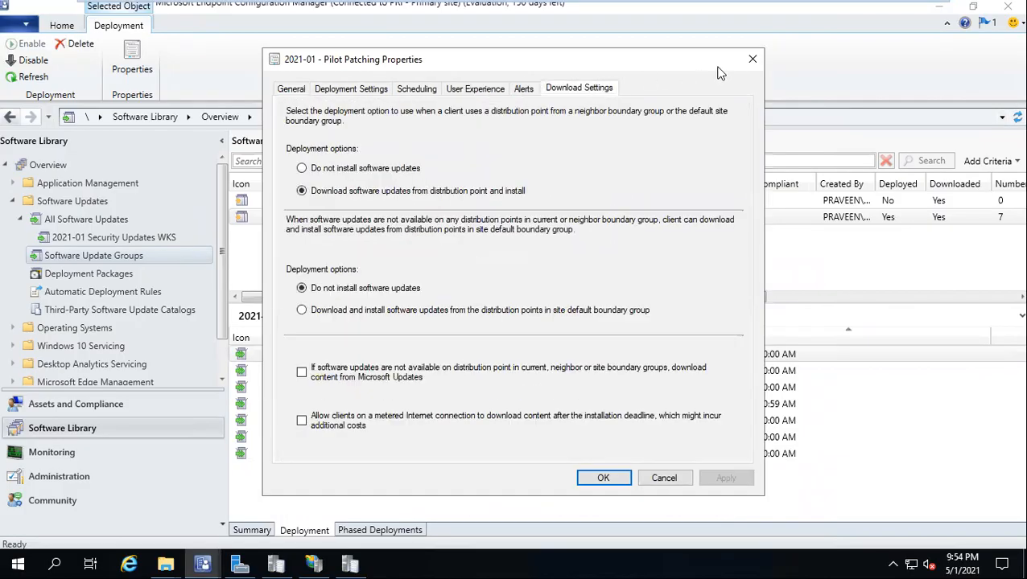
{"action": "left_click", "coordinate": [753, 62]}
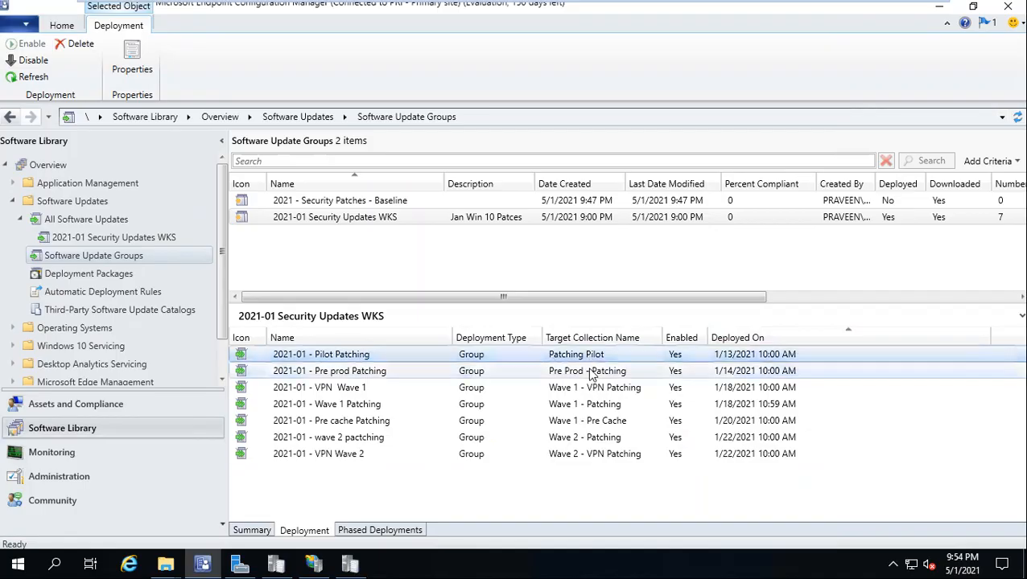
Step: Reopen and close Pilot Patching's properties, then select the VPN Wave 1 deployment
{"action": "right_click", "coordinate": [337, 359]}
{"action": "left_click", "coordinate": [382, 449]}
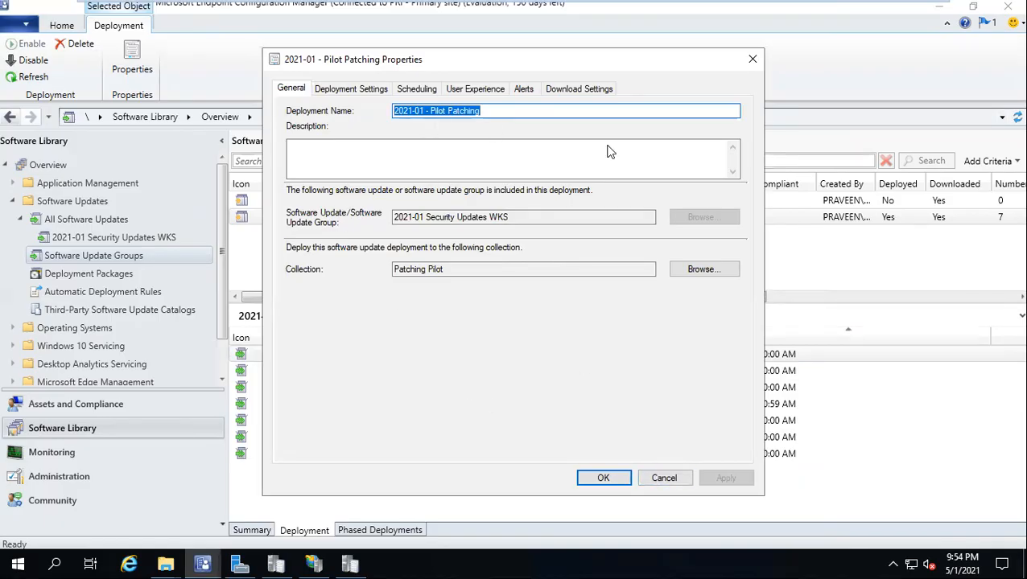
{"action": "left_click", "coordinate": [663, 478]}
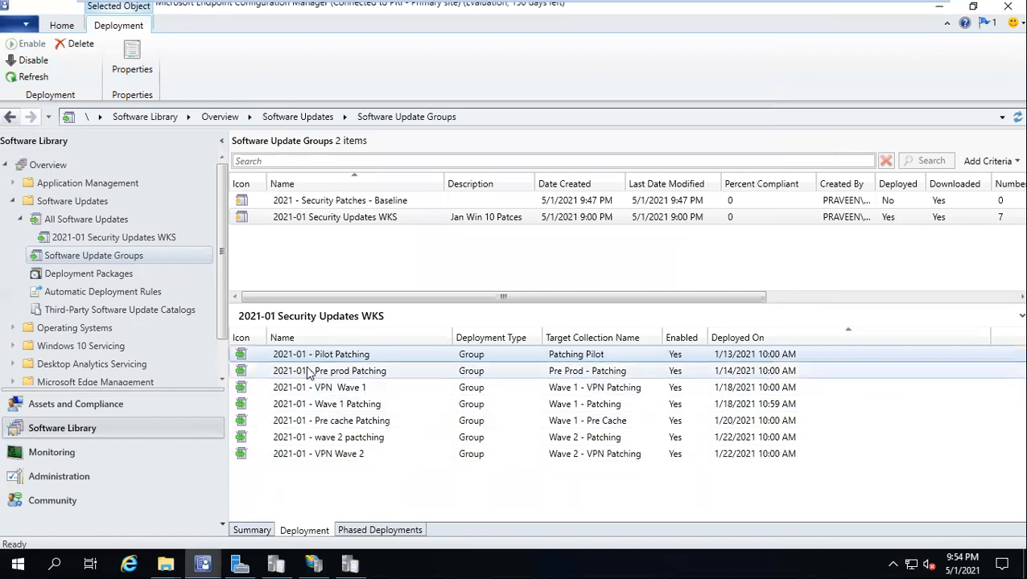
{"action": "left_click", "coordinate": [359, 390]}
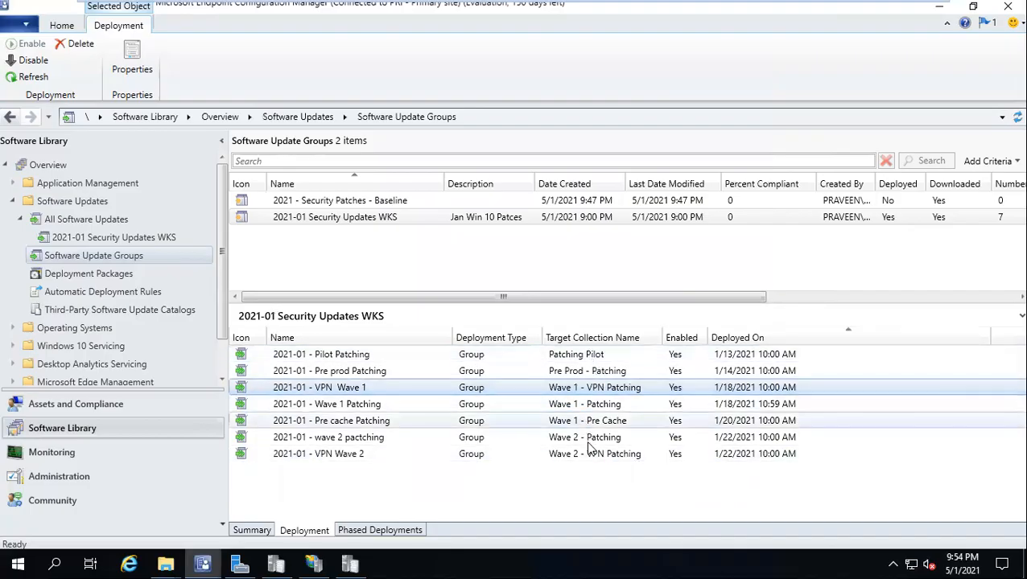
Step: Check VPN Wave 1's schedule in its properties and close without changes
{"action": "right_click", "coordinate": [465, 385]}
{"action": "left_click", "coordinate": [507, 470]}
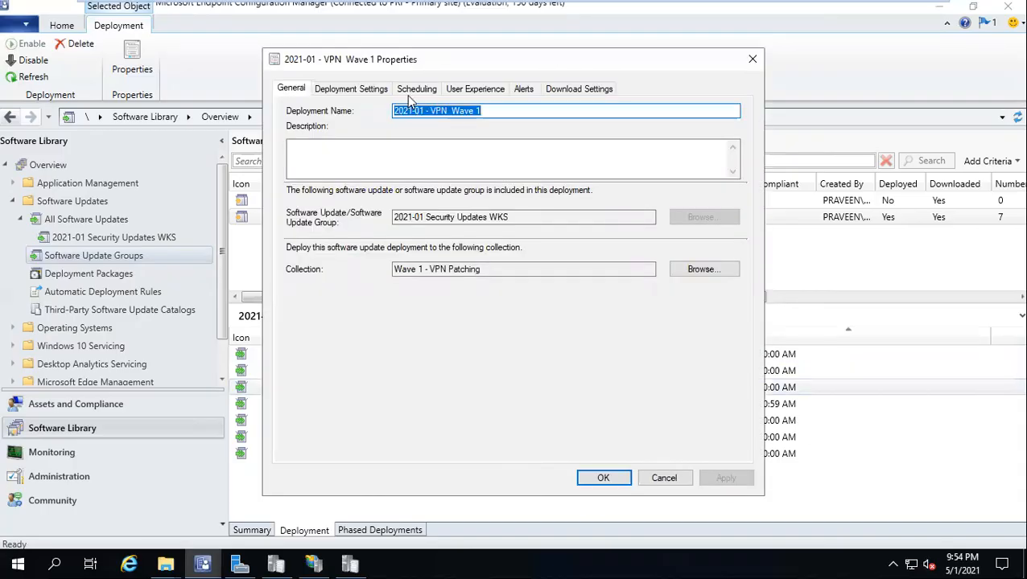
{"action": "left_click", "coordinate": [414, 92]}
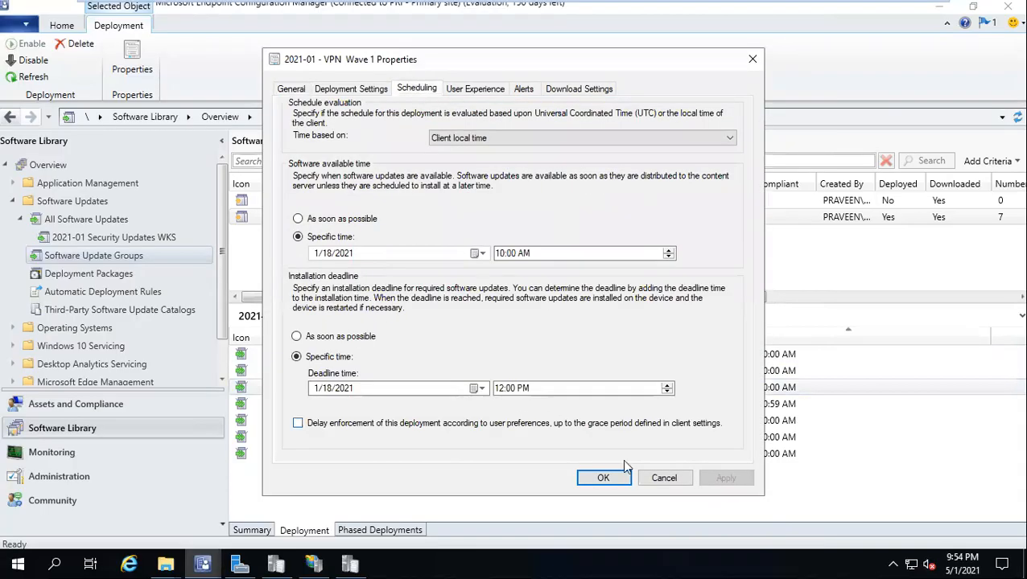
{"action": "left_click", "coordinate": [662, 478]}
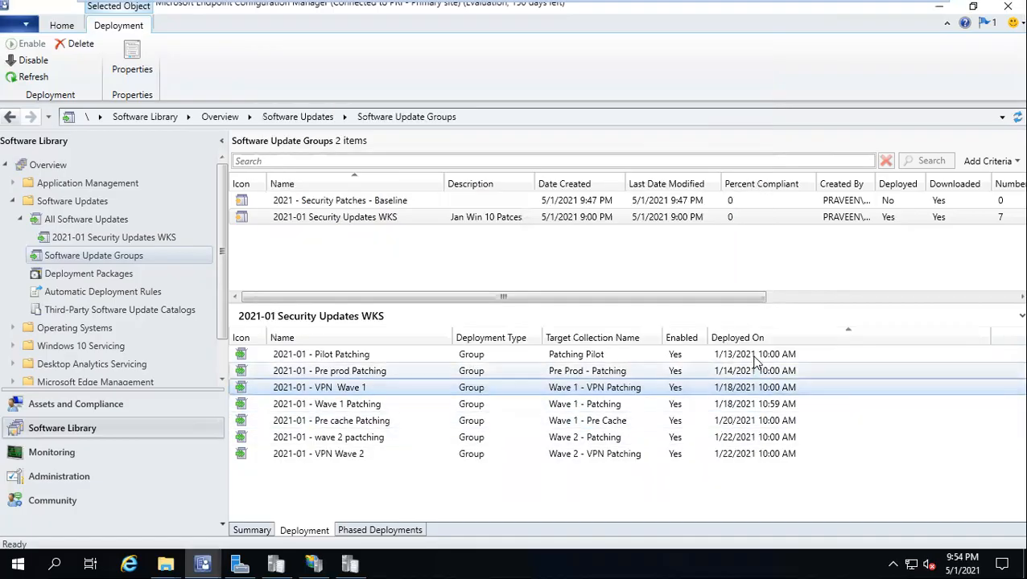
Step: Check today's date on the calendar, then minimize the remote session to show Word
{"action": "left_click", "coordinate": [970, 561]}
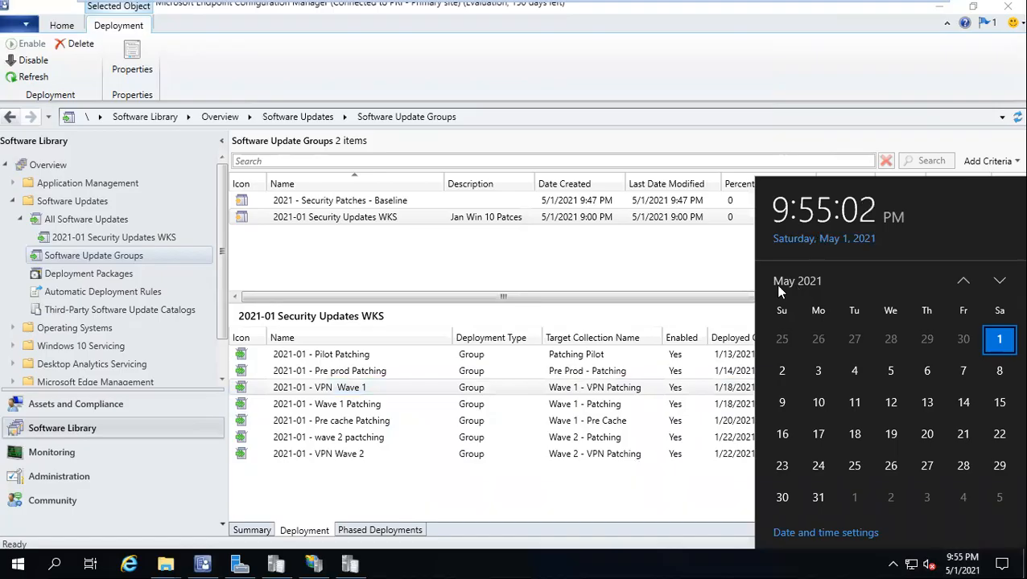
{"action": "left_click", "coordinate": [719, 355]}
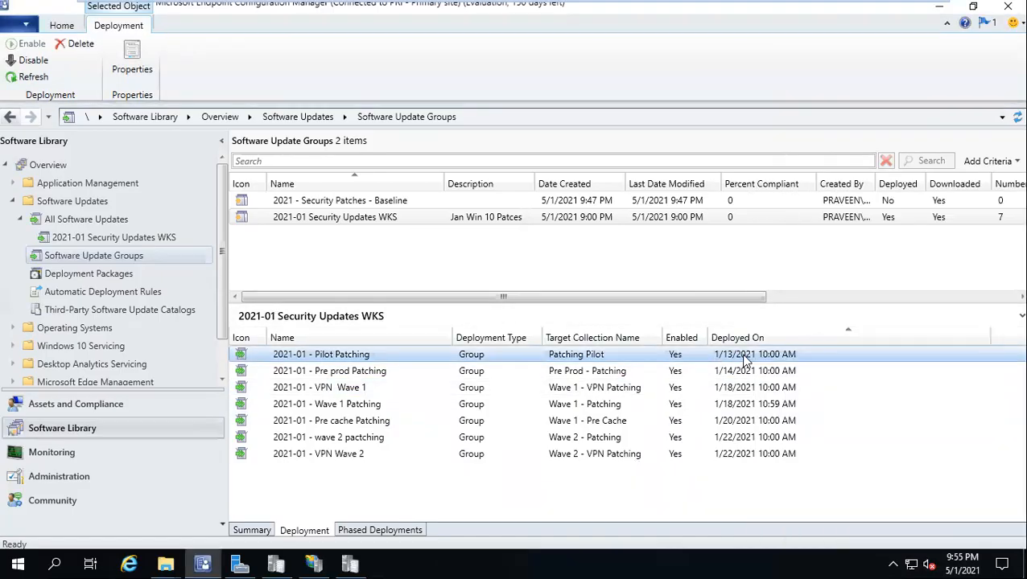
{"action": "left_click", "coordinate": [739, 373]}
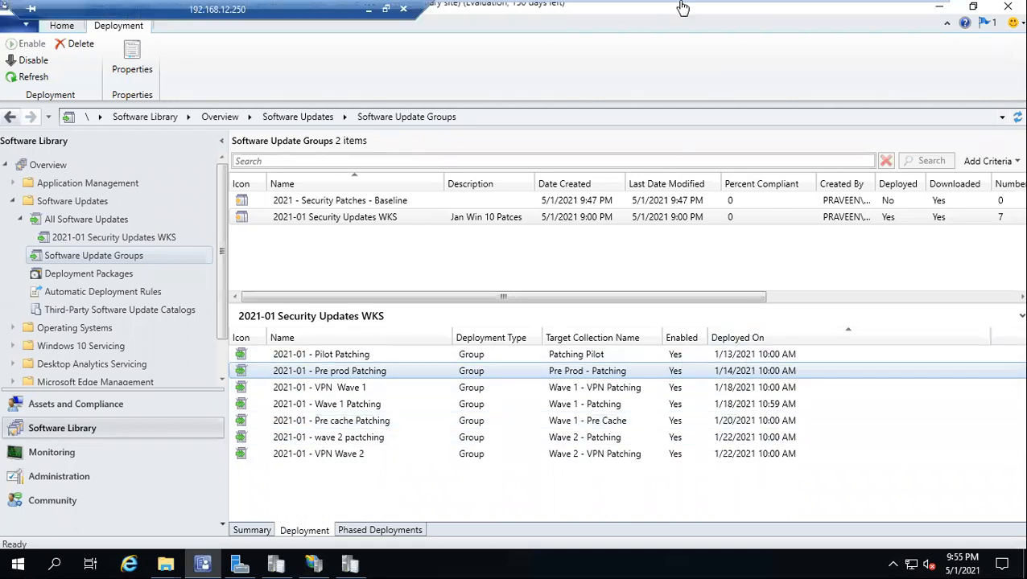
{"action": "left_click", "coordinate": [363, 6]}
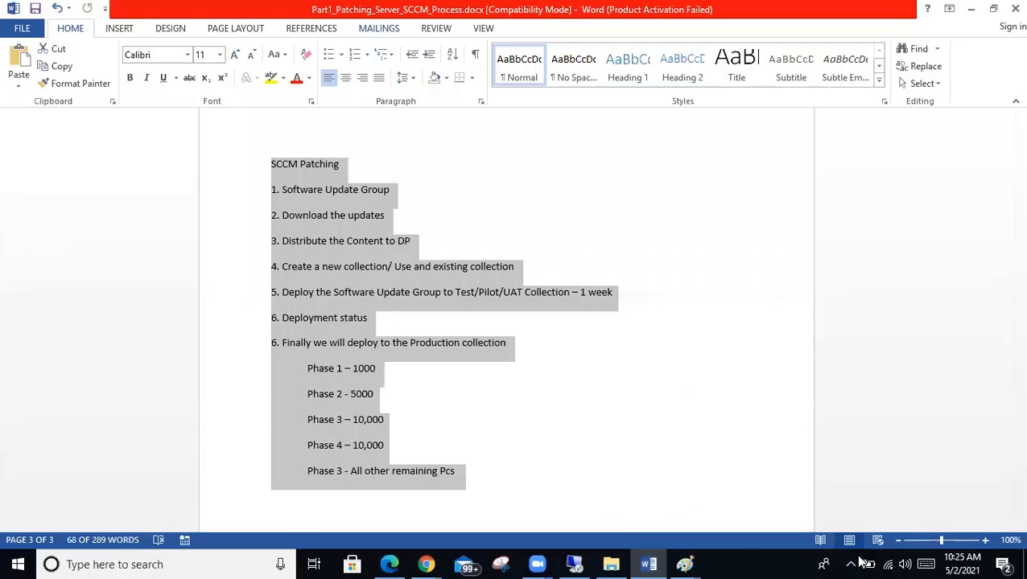
Step: Open the taskbar calendar, page back to January 2021, then forward to February 2021
{"action": "left_click", "coordinate": [944, 558]}
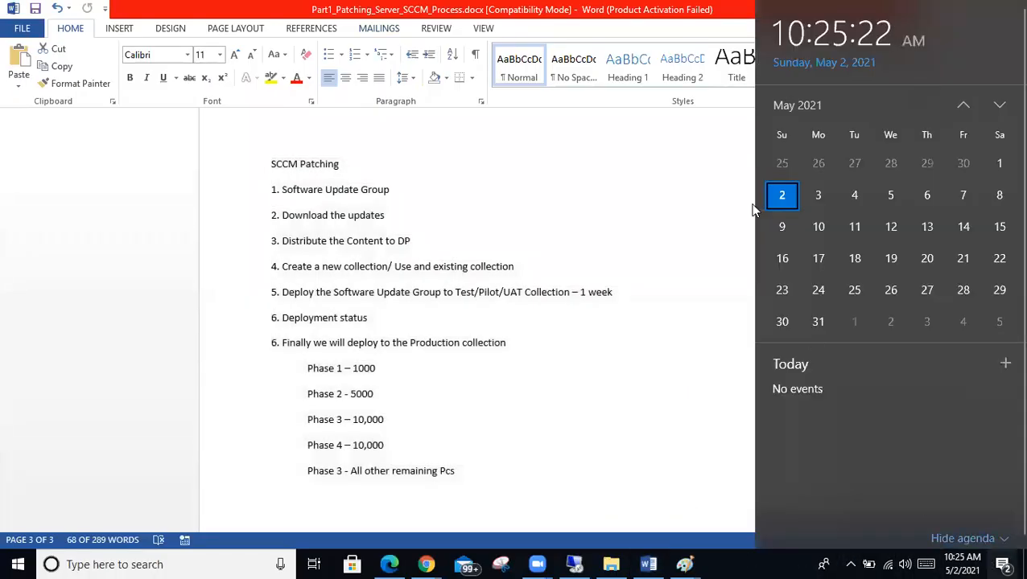
{"action": "left_click", "coordinate": [963, 107]}
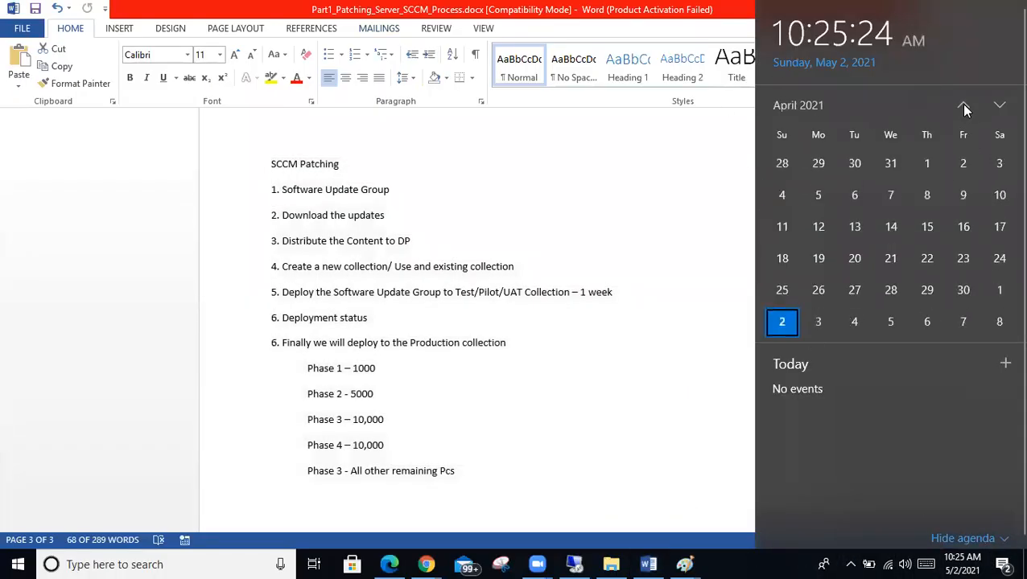
{"action": "left_click", "coordinate": [963, 106]}
{"action": "left_click", "coordinate": [963, 106]}
{"action": "left_click", "coordinate": [963, 107]}
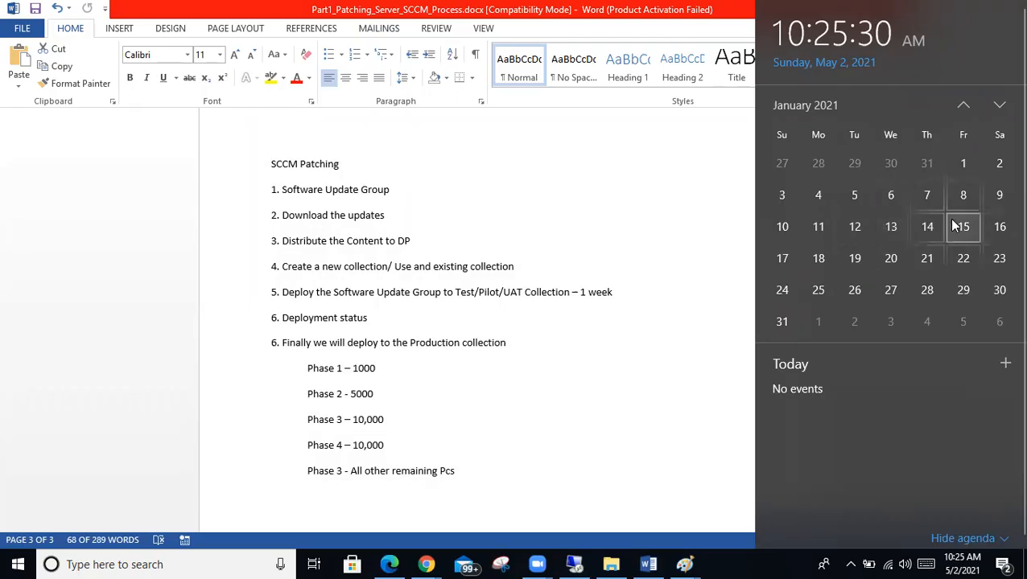
{"action": "left_click", "coordinate": [999, 106]}
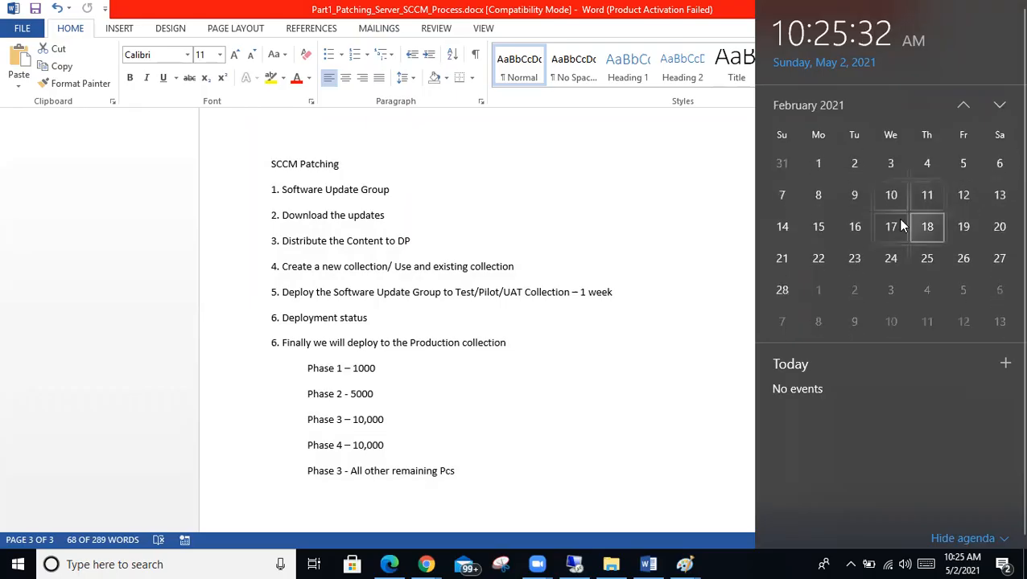
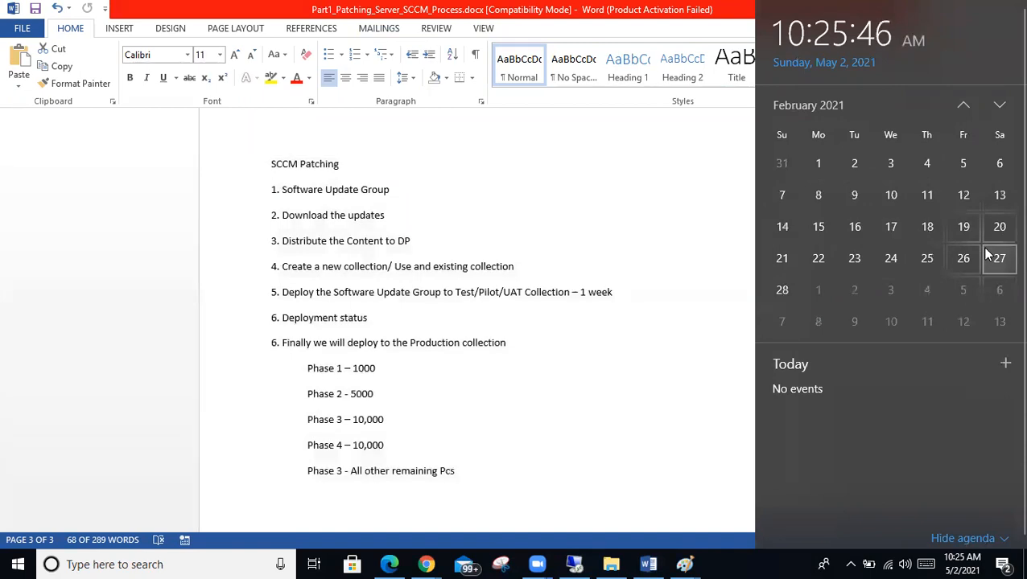
Step: Close the February 2021 calendar flyout and bring the SCCM Patching checklist in Word forward
{"action": "left_click", "coordinate": [523, 448]}
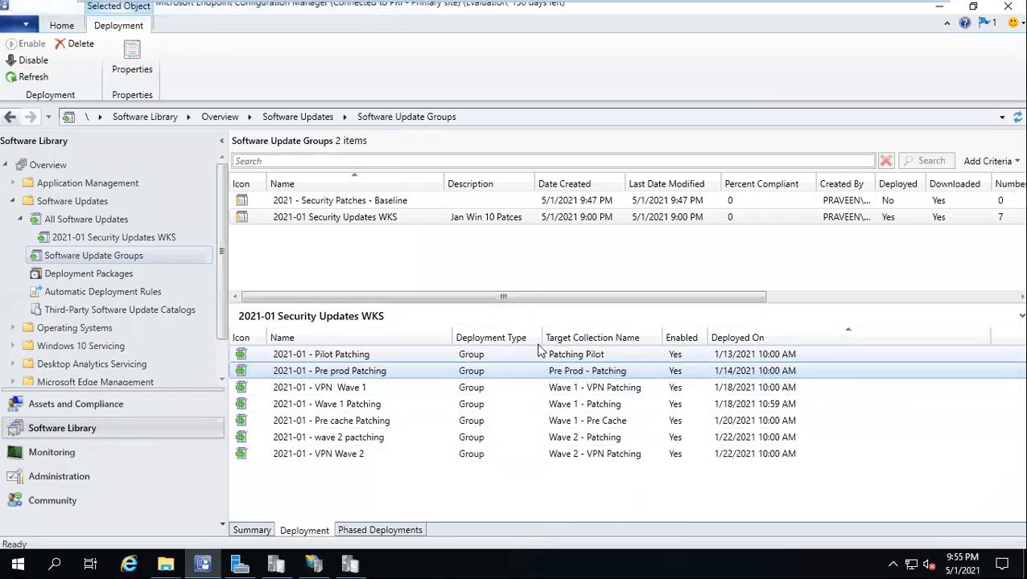
Step: Narrow the Deployment Type column and widen the update groups' Description column
{"action": "left_click_drag", "start_coordinate": [537, 338], "coordinate": [547, 338]}
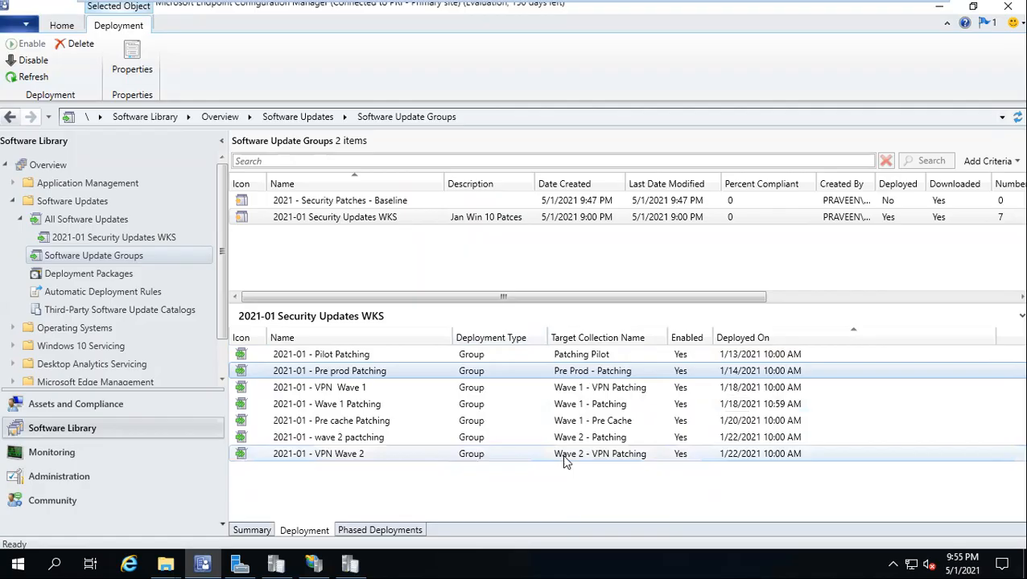
{"action": "right_click", "coordinate": [344, 222]}
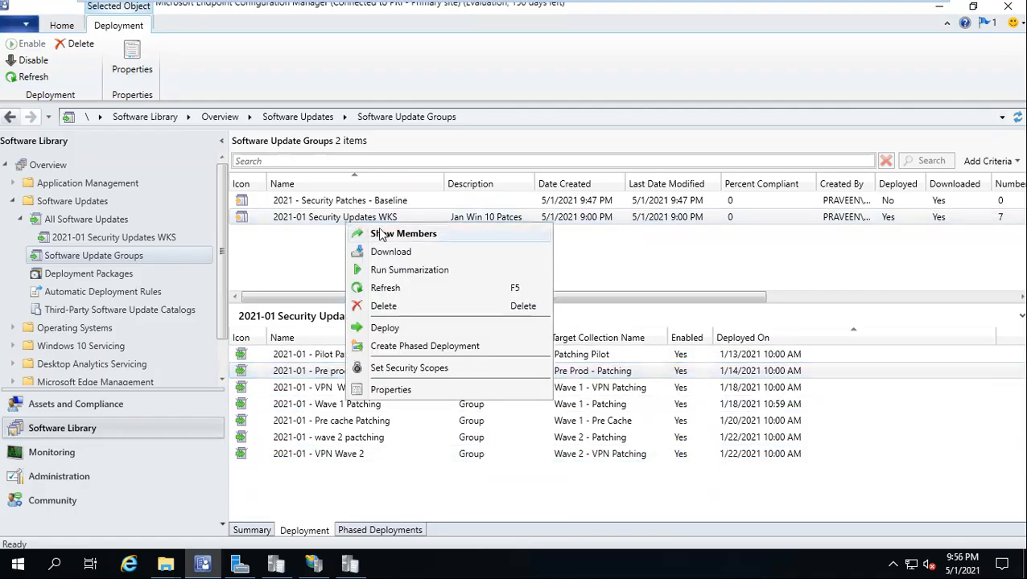
{"action": "left_click", "coordinate": [537, 185]}
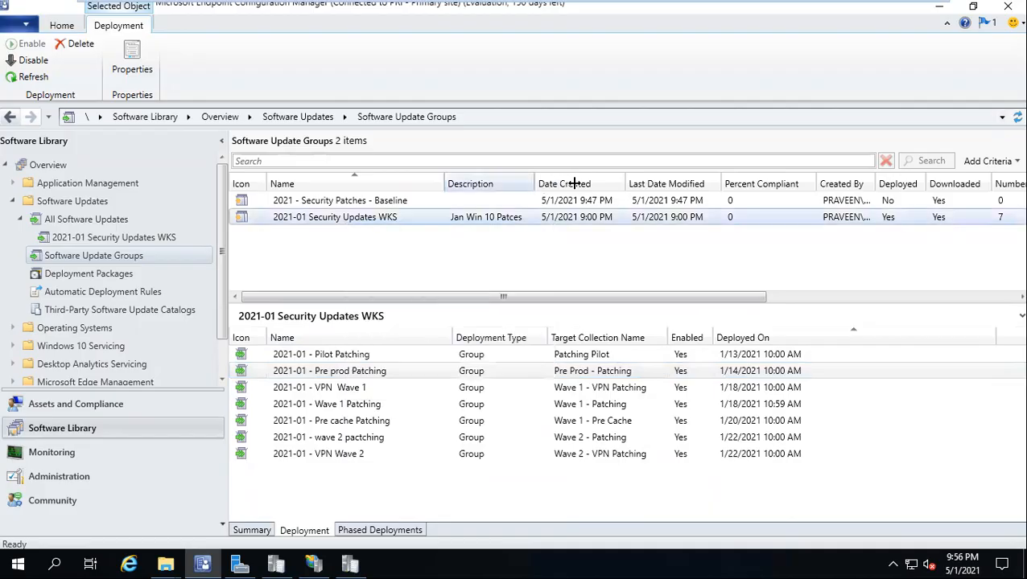
{"action": "left_click_drag", "start_coordinate": [537, 184], "coordinate": [659, 183]}
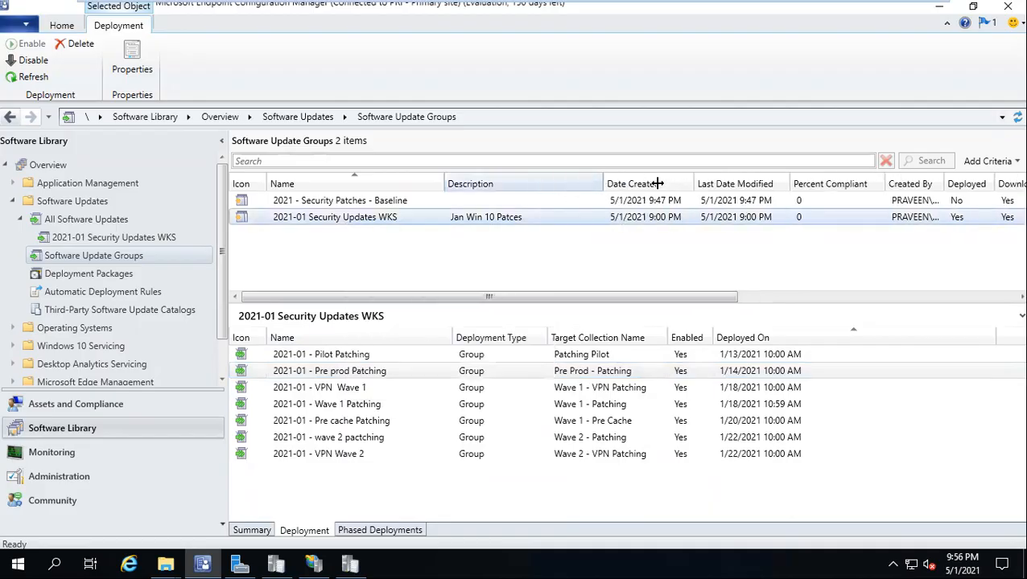
Step: Check the WKS group's and the Pilot Patching deployment's properties, closing both unchanged
{"action": "right_click", "coordinate": [359, 217]}
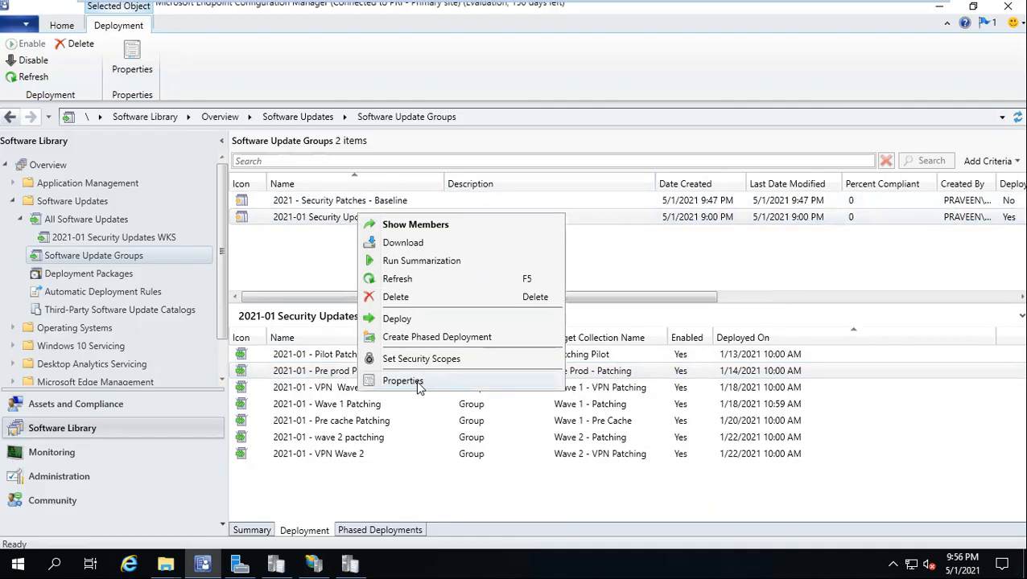
{"action": "left_click", "coordinate": [404, 381]}
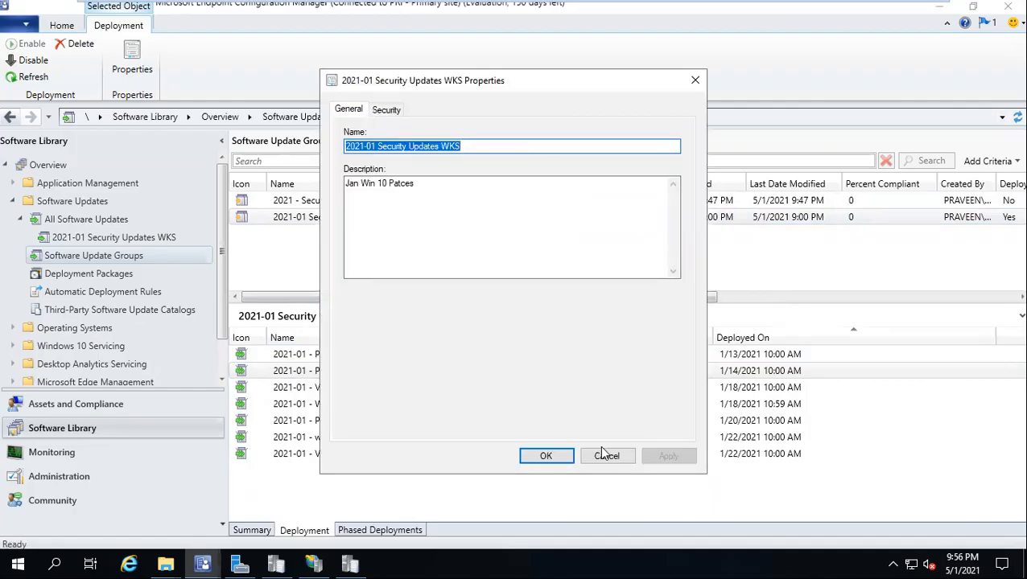
{"action": "left_click", "coordinate": [606, 456]}
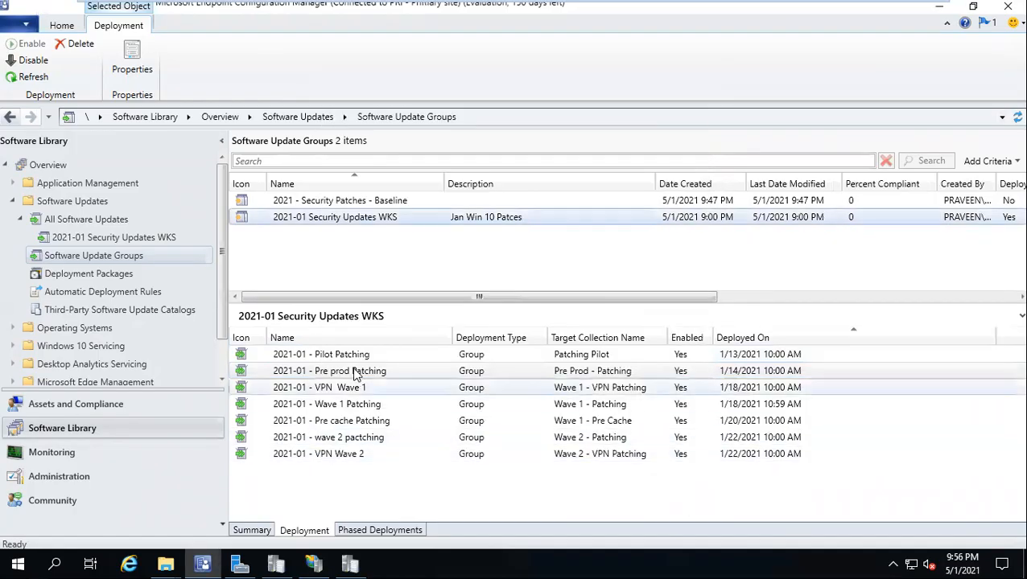
{"action": "right_click", "coordinate": [341, 357]}
{"action": "left_click", "coordinate": [379, 445]}
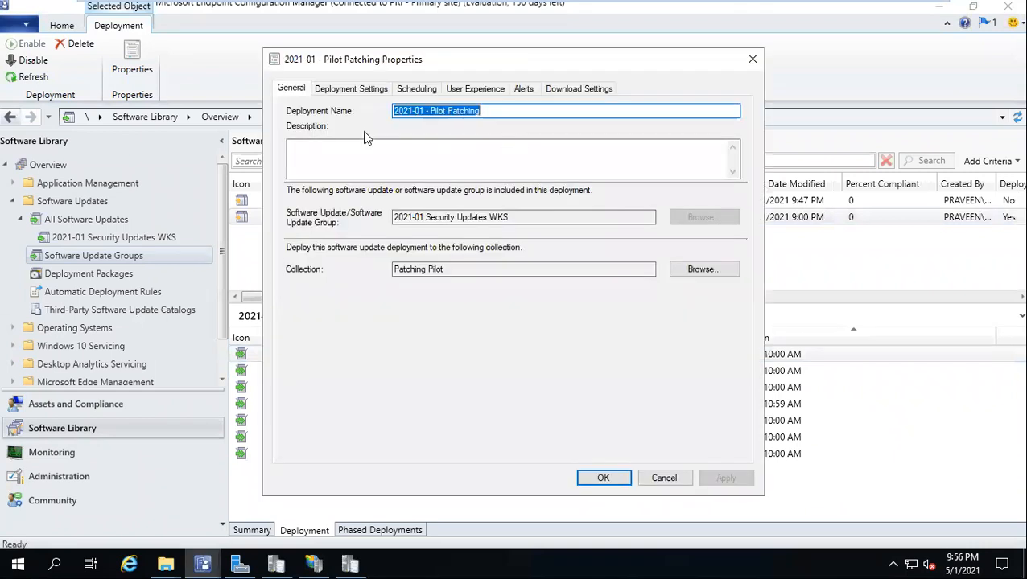
{"action": "left_click", "coordinate": [663, 478]}
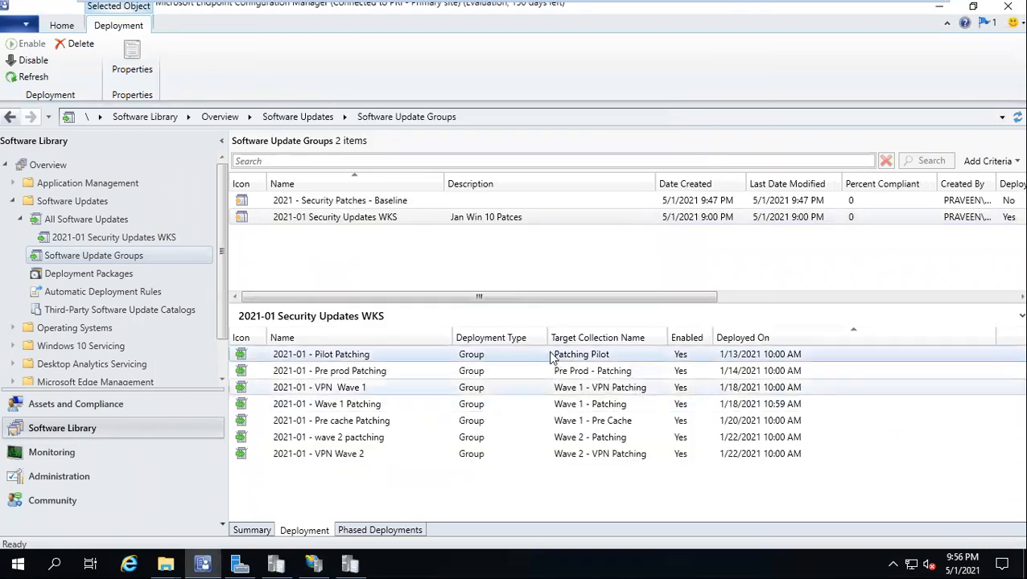
Step: Confirm the Pilot Patching deployment targets the Patching Pilot collection by copying its name
{"action": "right_click", "coordinate": [519, 339]}
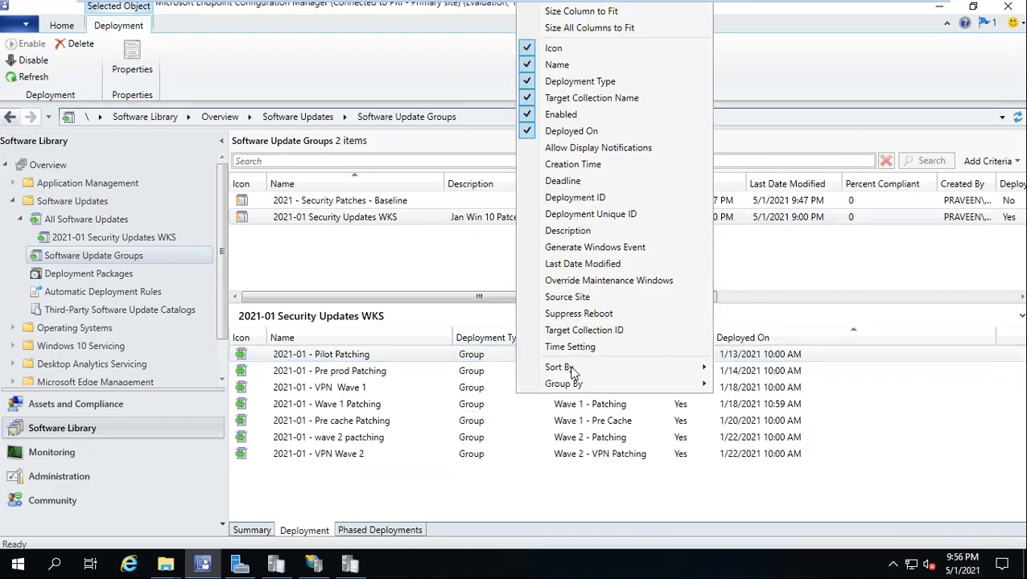
{"action": "right_click", "coordinate": [427, 360]}
{"action": "left_click", "coordinate": [471, 445]}
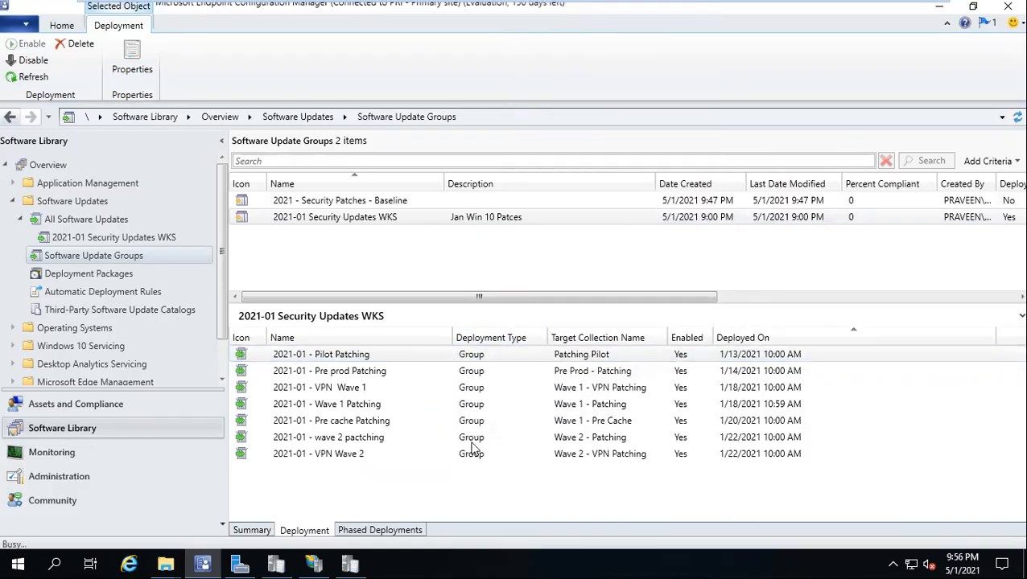
{"action": "left_click_drag", "start_coordinate": [459, 271], "coordinate": [393, 272]}
{"action": "key", "text": "ctrl+c"}
{"action": "mouse_move", "coordinate": [521, 4]}
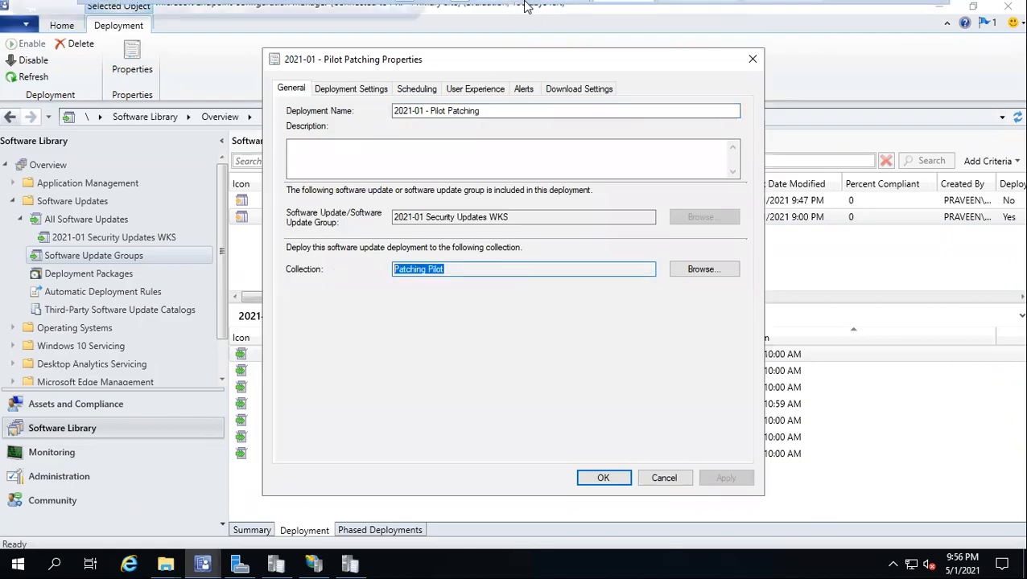
{"action": "key", "text": "super+r"}
{"action": "key", "text": "ctrl+v"}
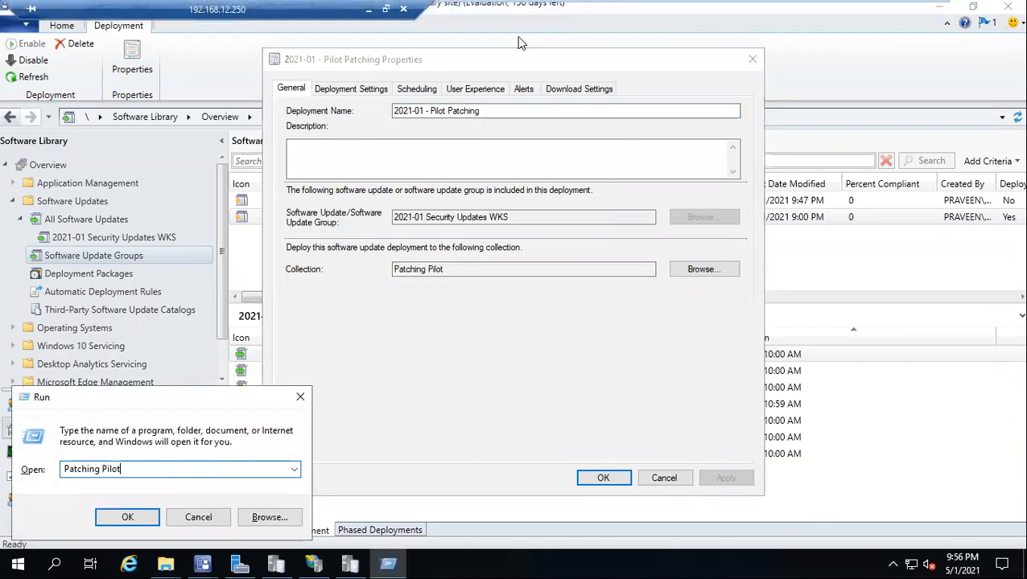
{"action": "left_click", "coordinate": [301, 396]}
{"action": "left_click", "coordinate": [661, 482]}
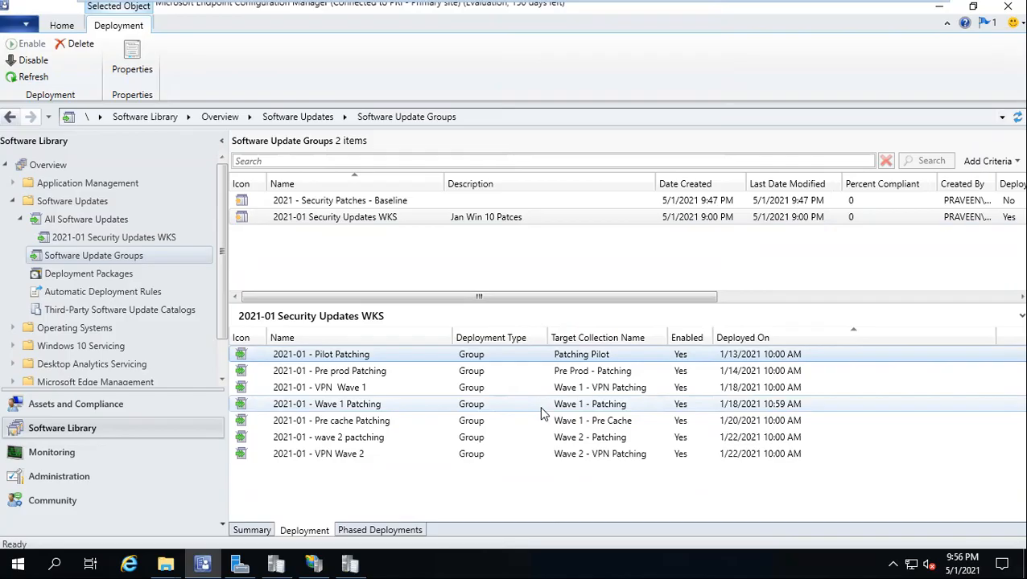
{"action": "left_click", "coordinate": [73, 405]}
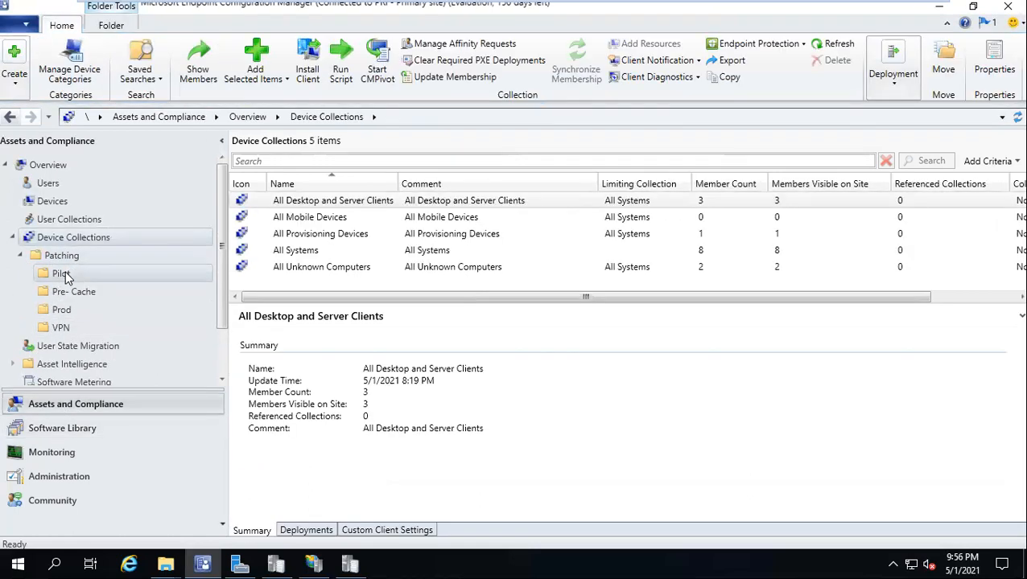
{"action": "left_click", "coordinate": [63, 328]}
{"action": "left_click", "coordinate": [68, 313]}
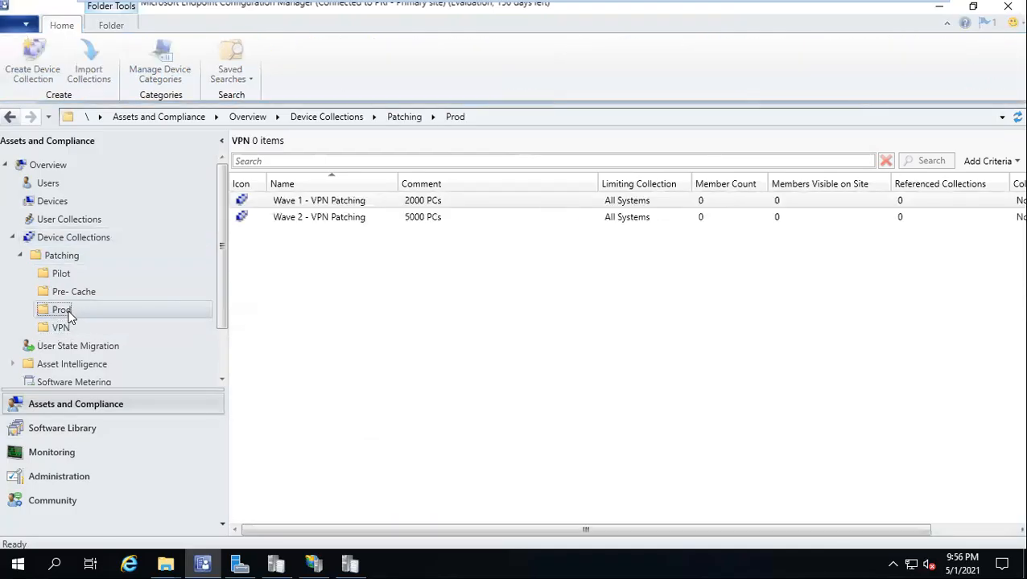
{"action": "left_click", "coordinate": [67, 292]}
{"action": "left_click", "coordinate": [66, 273]}
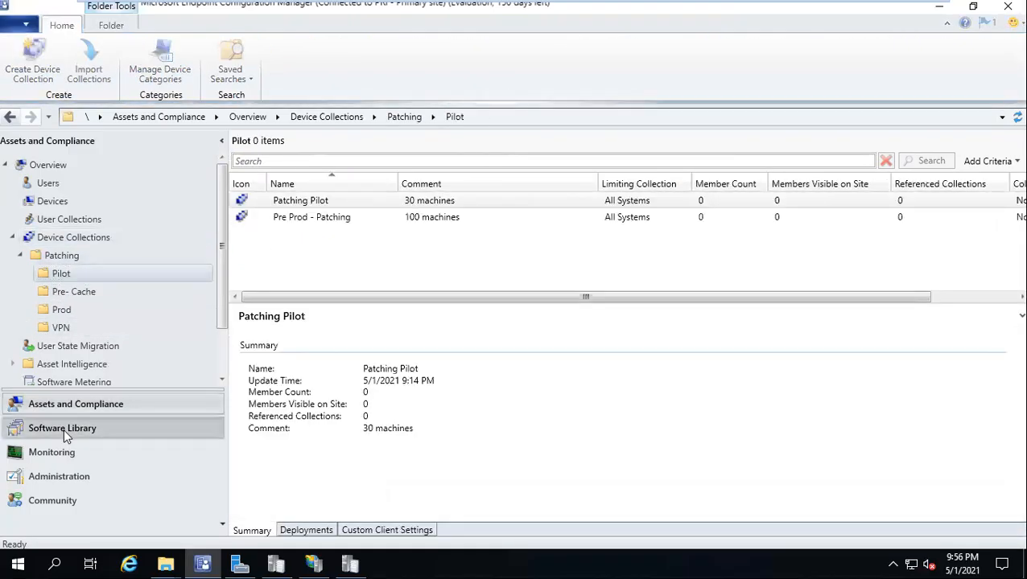
{"action": "left_click", "coordinate": [64, 428]}
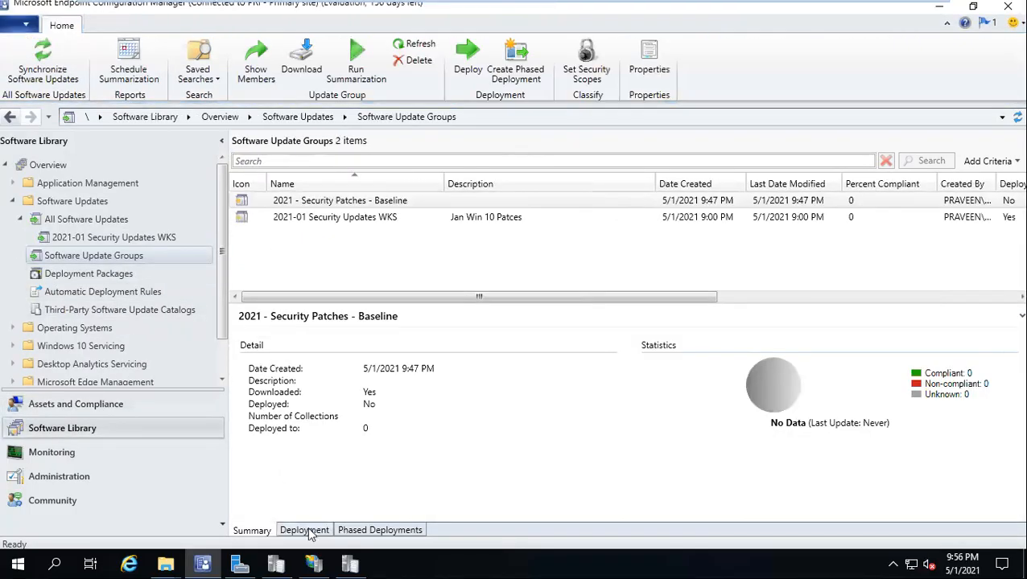
{"action": "left_click", "coordinate": [307, 531]}
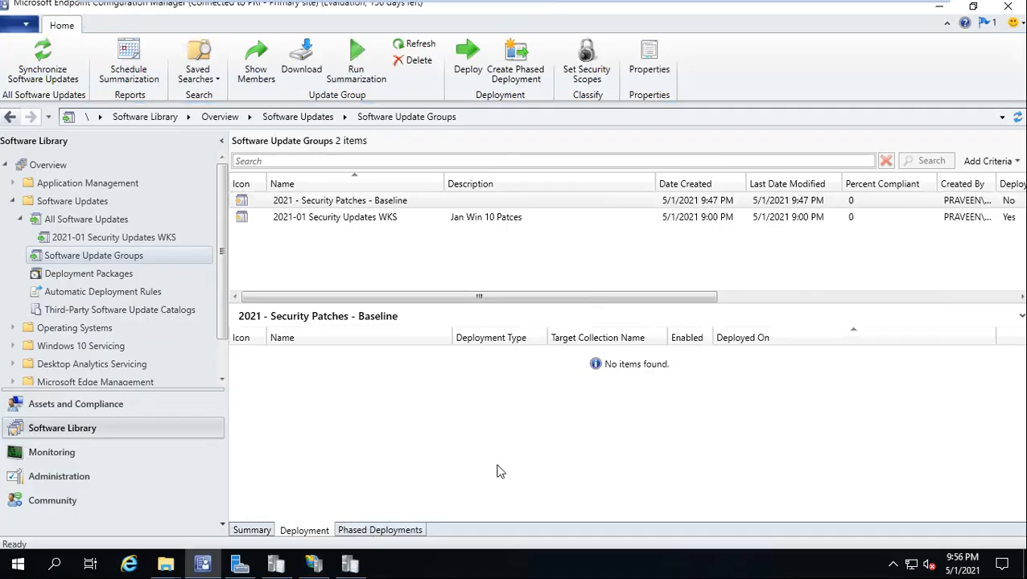
{"action": "left_click", "coordinate": [293, 219]}
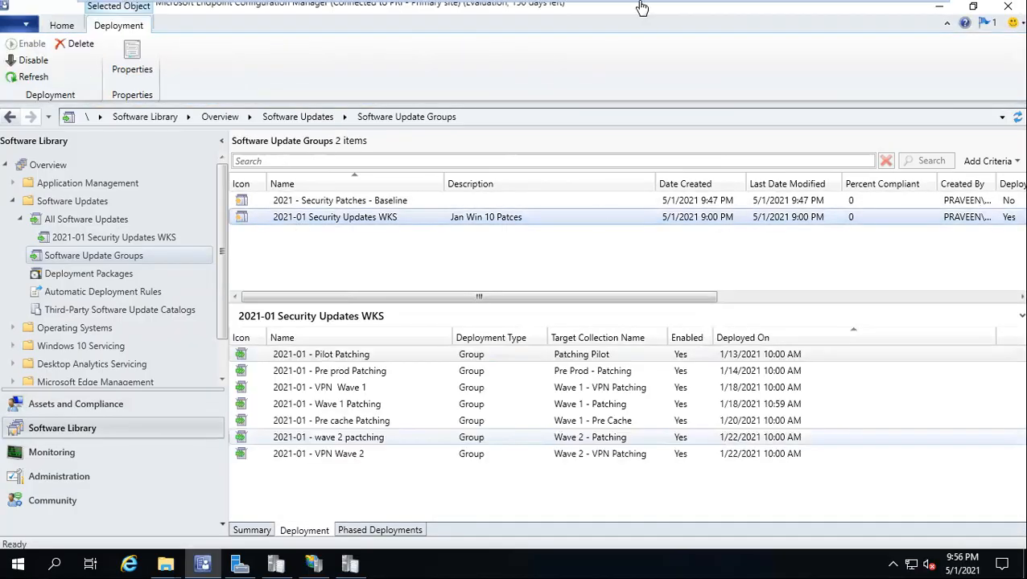
Step: Restore the remote desktop window, move it left and enlarge it to nearly full screen
{"action": "mouse_move", "coordinate": [641, 8]}
{"action": "left_click", "coordinate": [388, 9]}
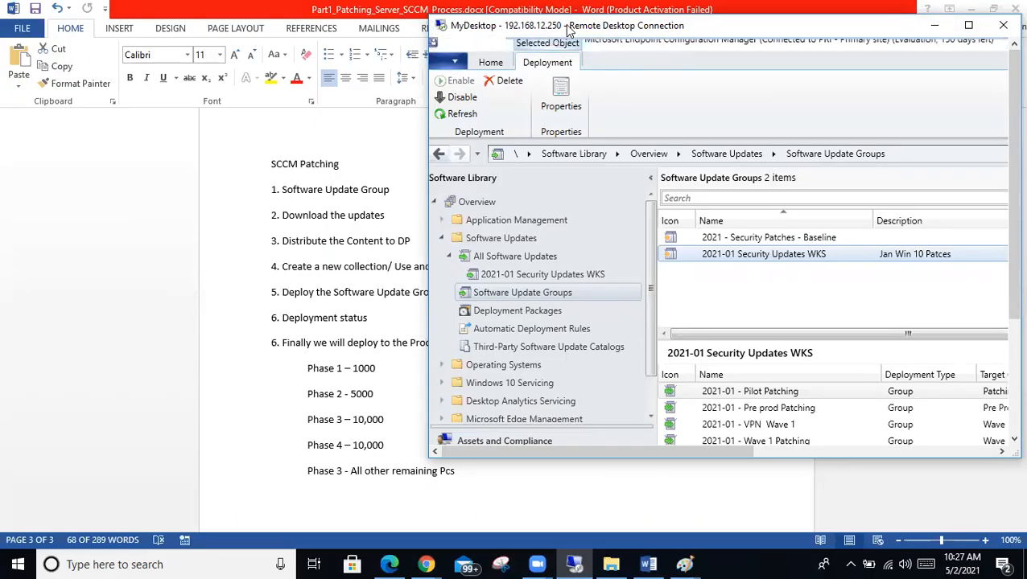
{"action": "left_click_drag", "start_coordinate": [568, 30], "coordinate": [177, 33]}
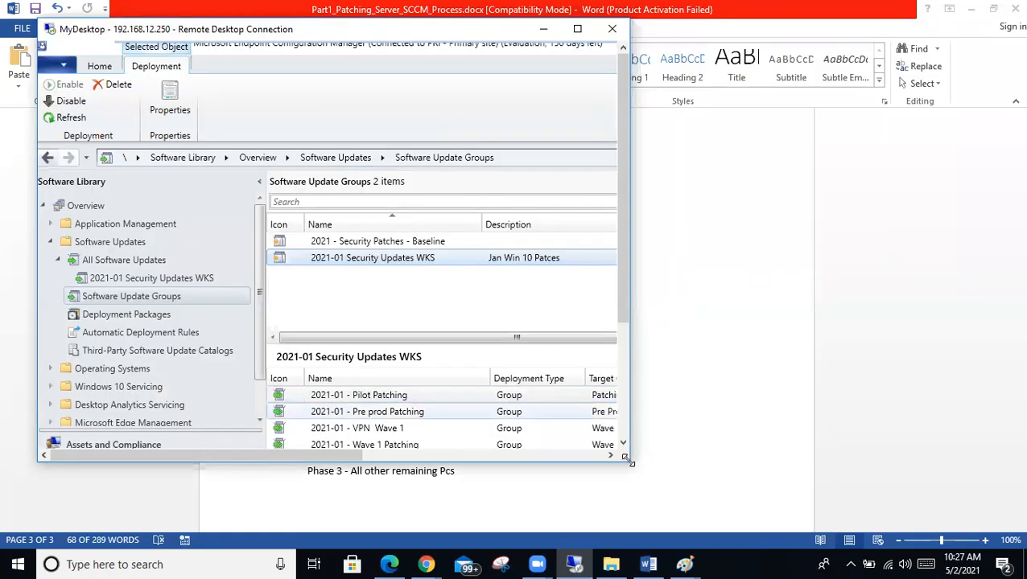
{"action": "left_click_drag", "start_coordinate": [625, 457], "coordinate": [1022, 531]}
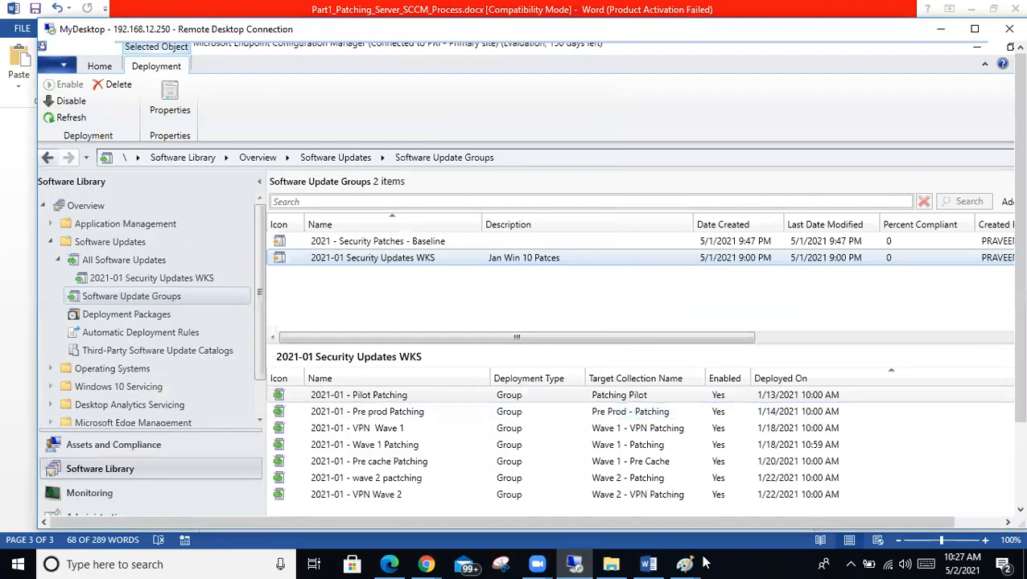
Step: Snip the console's update groups and deployments panes with Snipping Tool
{"action": "left_click", "coordinate": [502, 564]}
{"action": "left_click", "coordinate": [701, 383]}
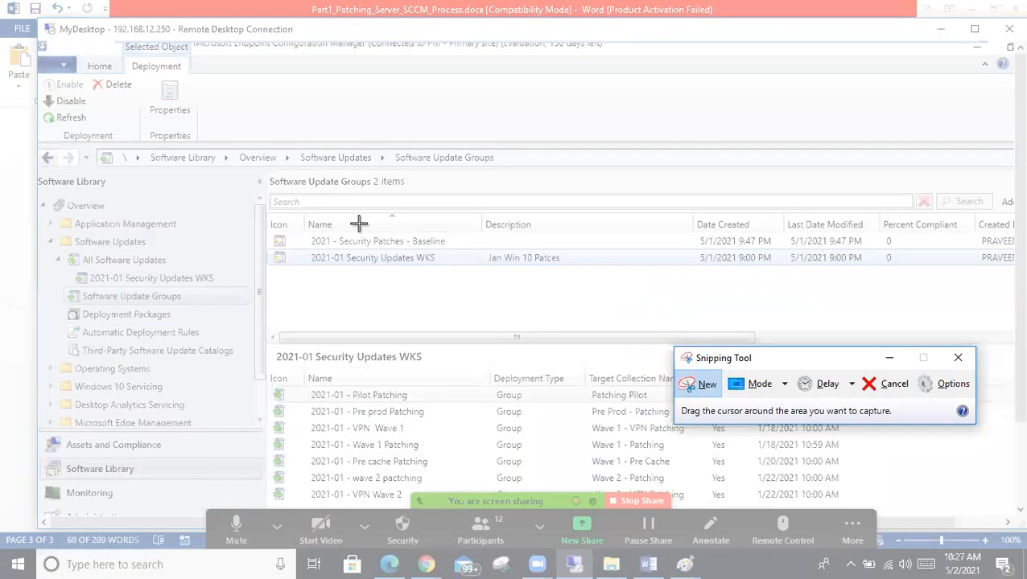
{"action": "left_click_drag", "start_coordinate": [665, 384], "coordinate": [1006, 472]}
{"action": "left_click", "coordinate": [50, 51]}
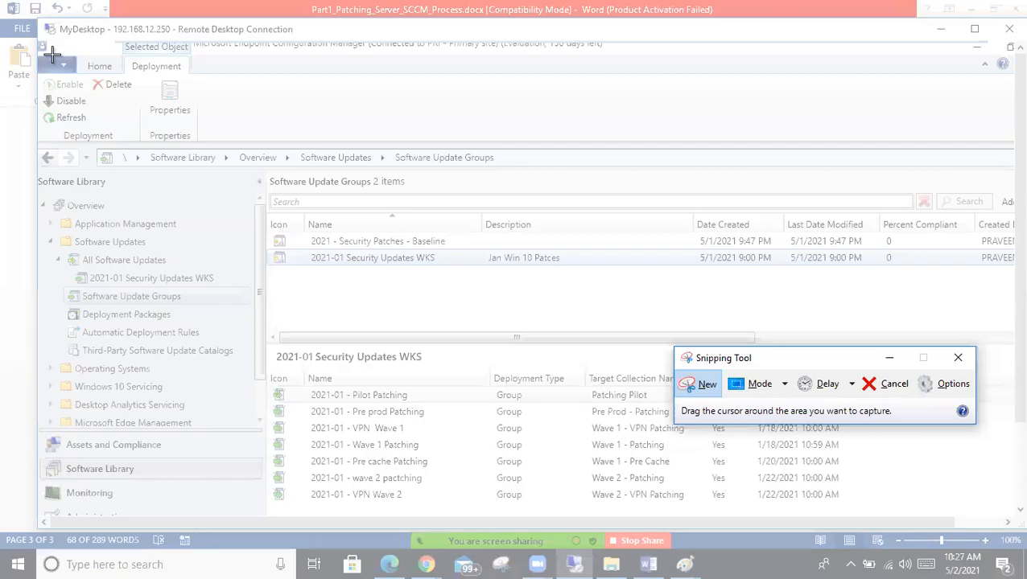
{"action": "left_click_drag", "start_coordinate": [271, 174], "coordinate": [717, 449]}
{"action": "left_click_drag", "start_coordinate": [1014, 541], "coordinate": [1012, 523]}
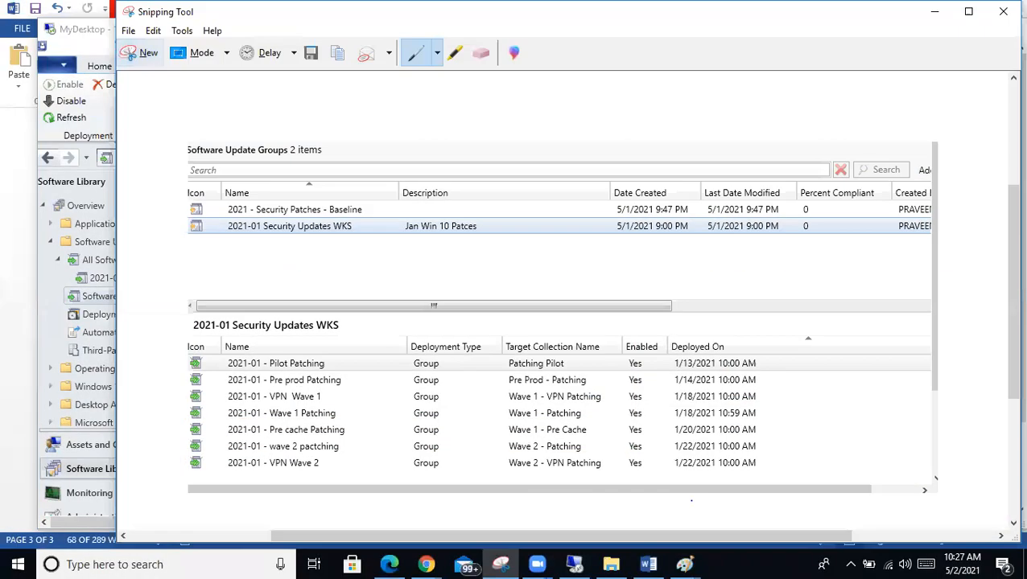
Step: Launch Word with winword, create a blank document and paste the console capture
{"action": "key", "text": "super+r"}
{"action": "key", "text": "BackSpace"}
{"action": "type", "text": "winwo"}
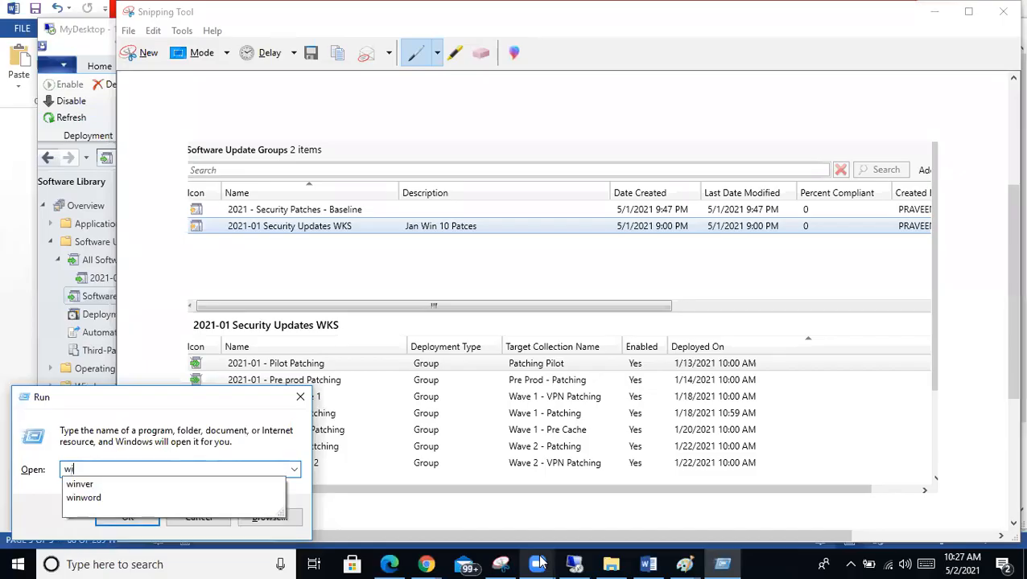
{"action": "type", "text": "rd"}
{"action": "key", "text": "Return"}
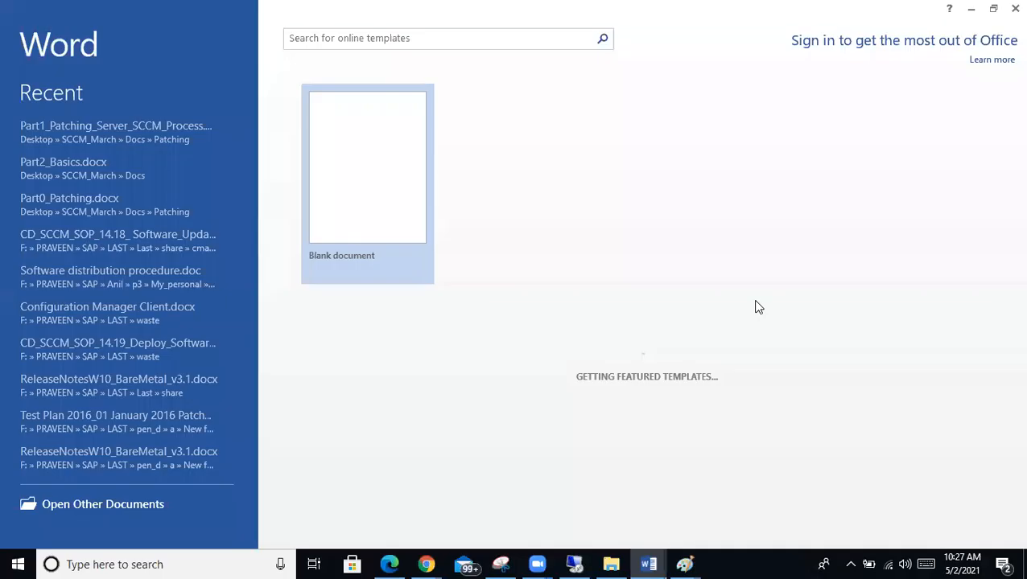
{"action": "left_click", "coordinate": [316, 199]}
{"action": "key", "text": "ctrl+v"}
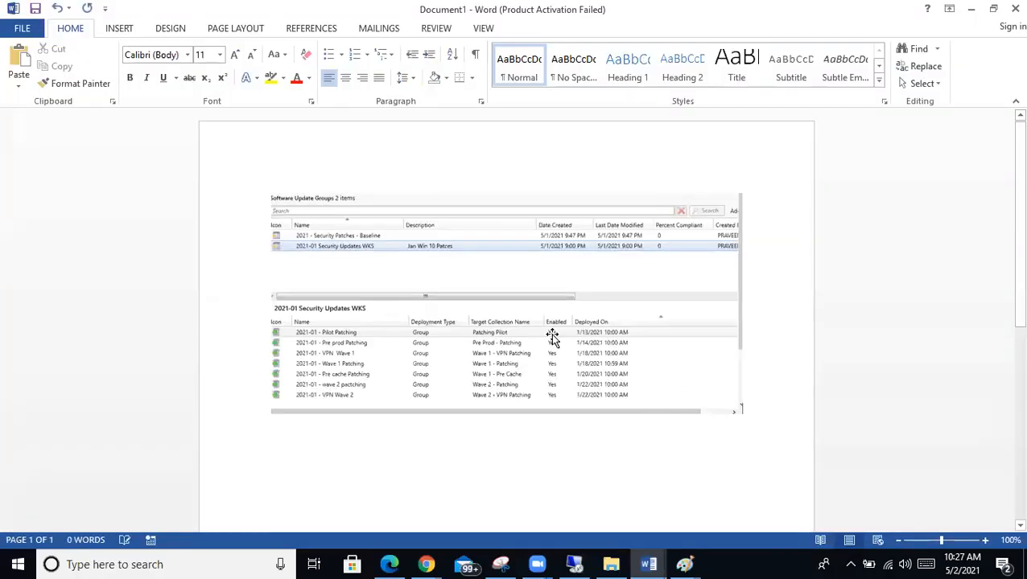
{"action": "key", "text": "Return"}
Step: Review the Pilot Patching deployment's settings, scheduling, user experience, alerts and download tabs
{"action": "key", "text": "alt+Tab"}
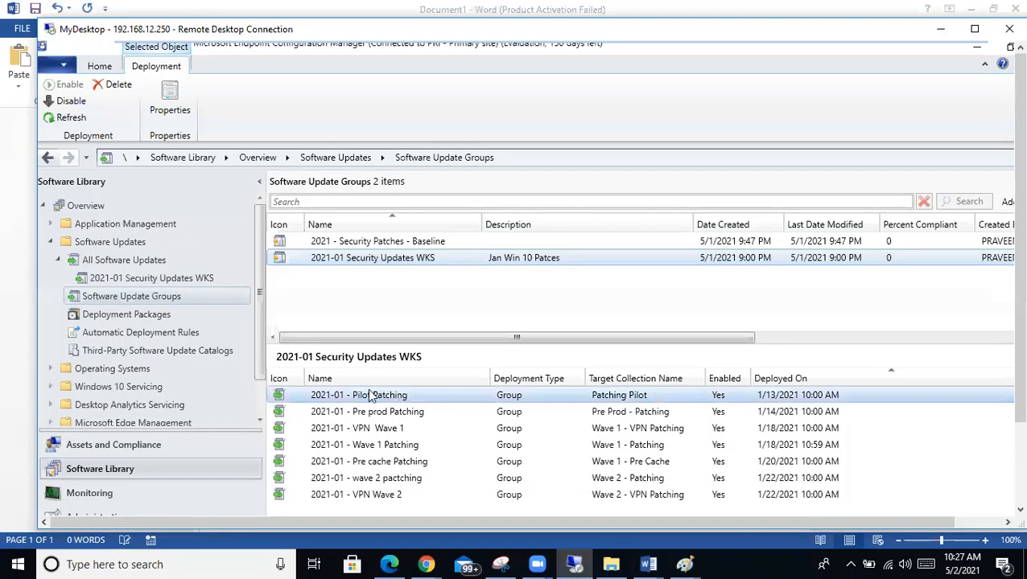
{"action": "right_click", "coordinate": [380, 396]}
{"action": "left_click", "coordinate": [417, 479]}
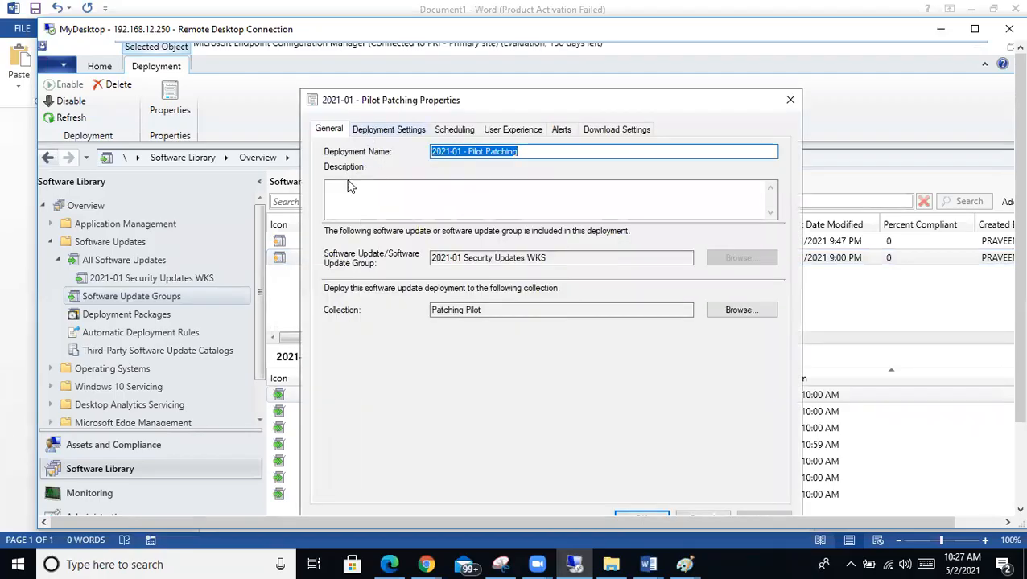
{"action": "left_click", "coordinate": [396, 131]}
{"action": "left_click", "coordinate": [465, 132]}
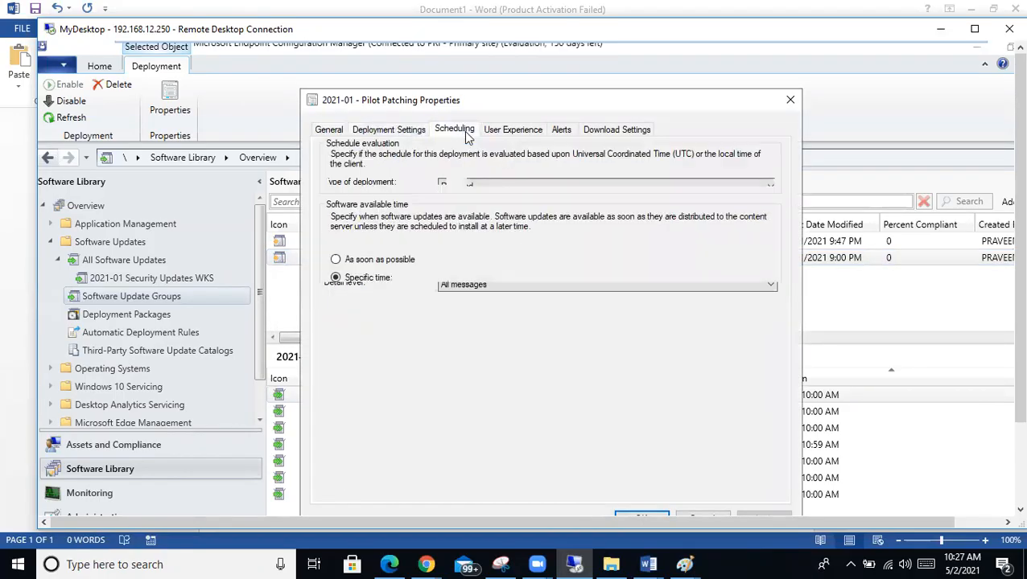
{"action": "left_click", "coordinate": [504, 133]}
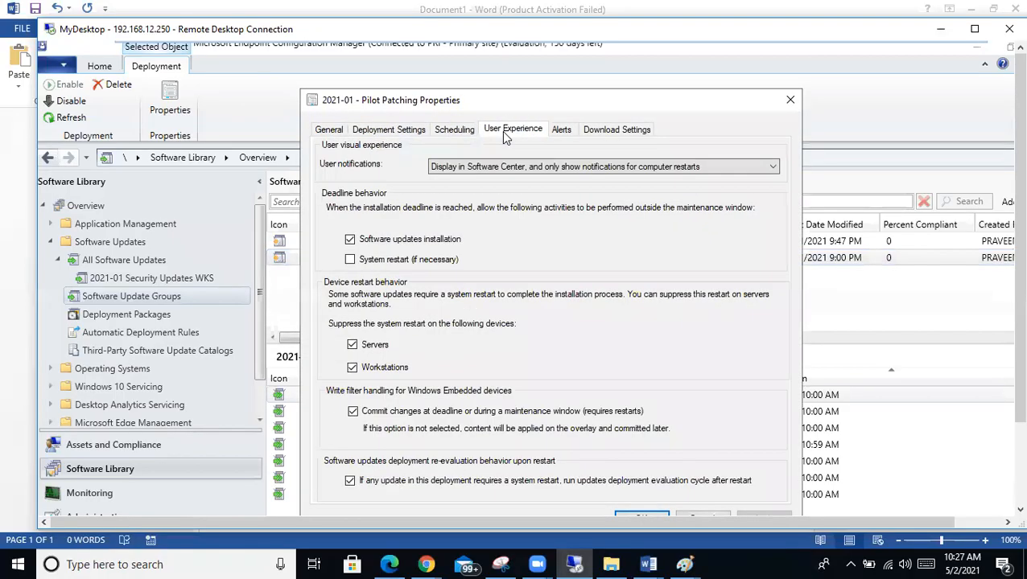
{"action": "left_click", "coordinate": [568, 134]}
{"action": "left_click", "coordinate": [611, 134]}
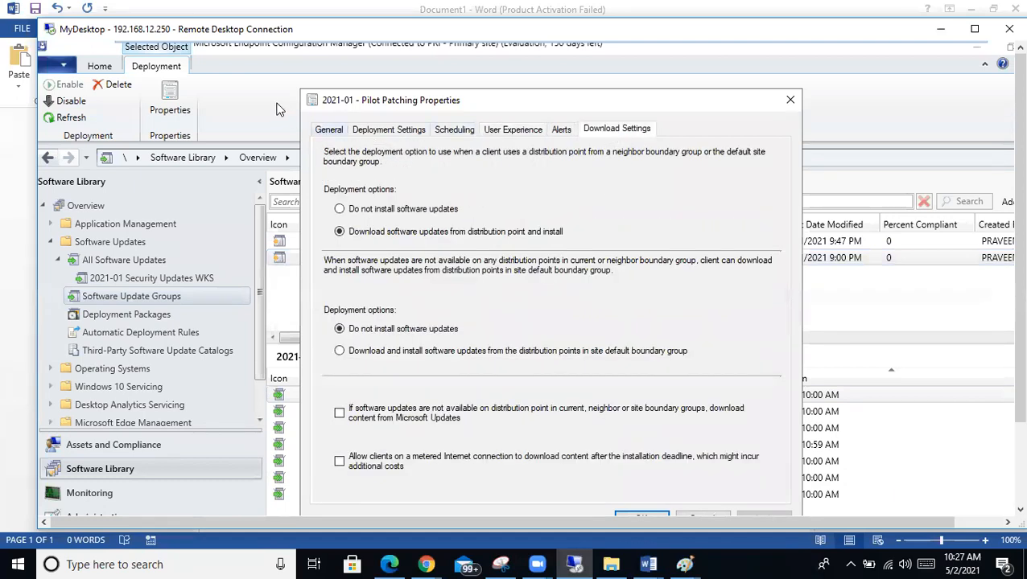
{"action": "left_click", "coordinate": [789, 101]}
Step: Resize the console panes to give the deployments list more room and go full screen
{"action": "right_click", "coordinate": [383, 266]}
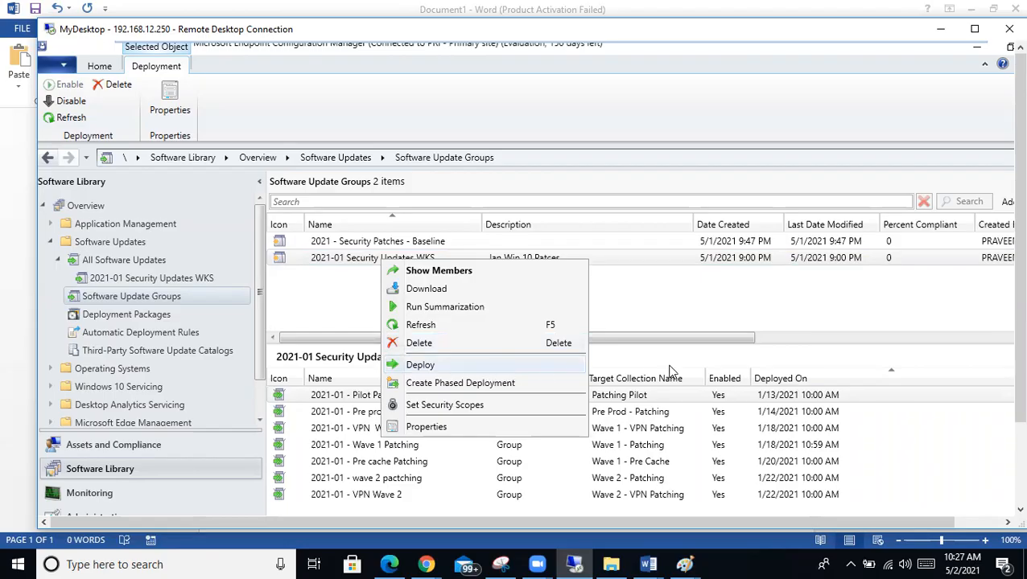
{"action": "left_click", "coordinate": [641, 338]}
{"action": "left_click_drag", "start_coordinate": [641, 338], "coordinate": [955, 341]}
{"action": "left_click_drag", "start_coordinate": [391, 354], "coordinate": [316, 354]}
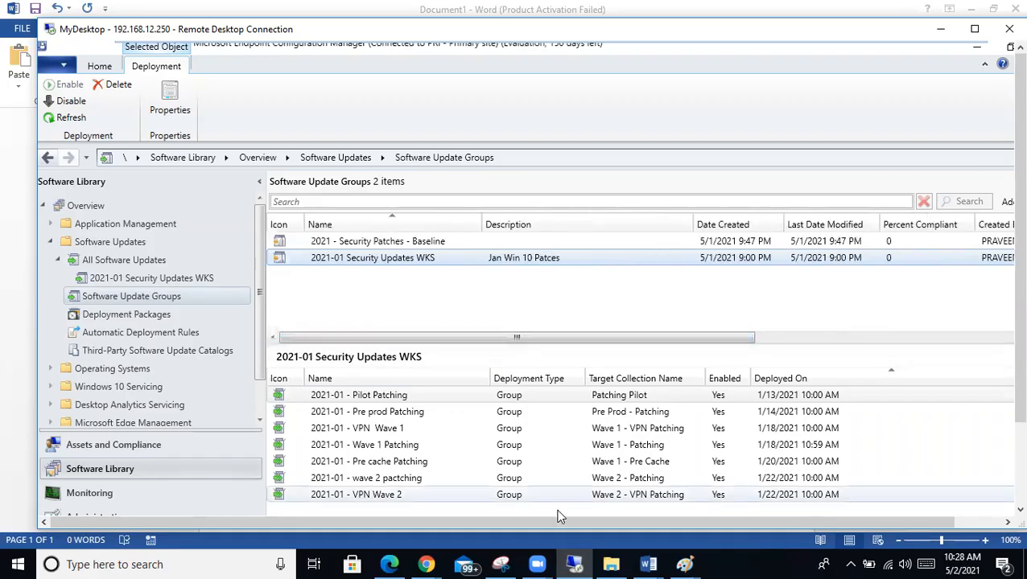
{"action": "left_click_drag", "start_coordinate": [370, 346], "coordinate": [369, 321]}
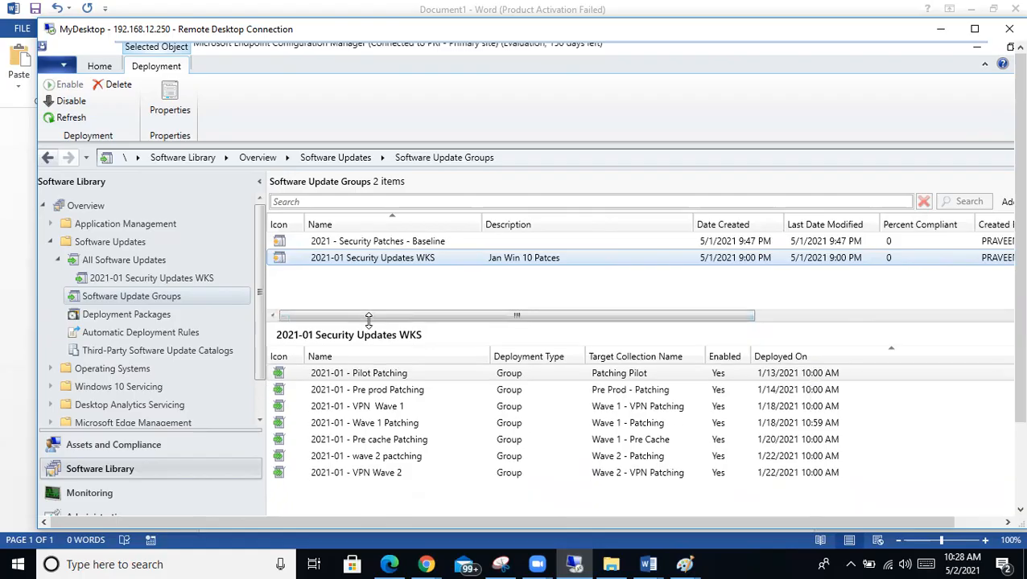
{"action": "double_click", "coordinate": [595, 32]}
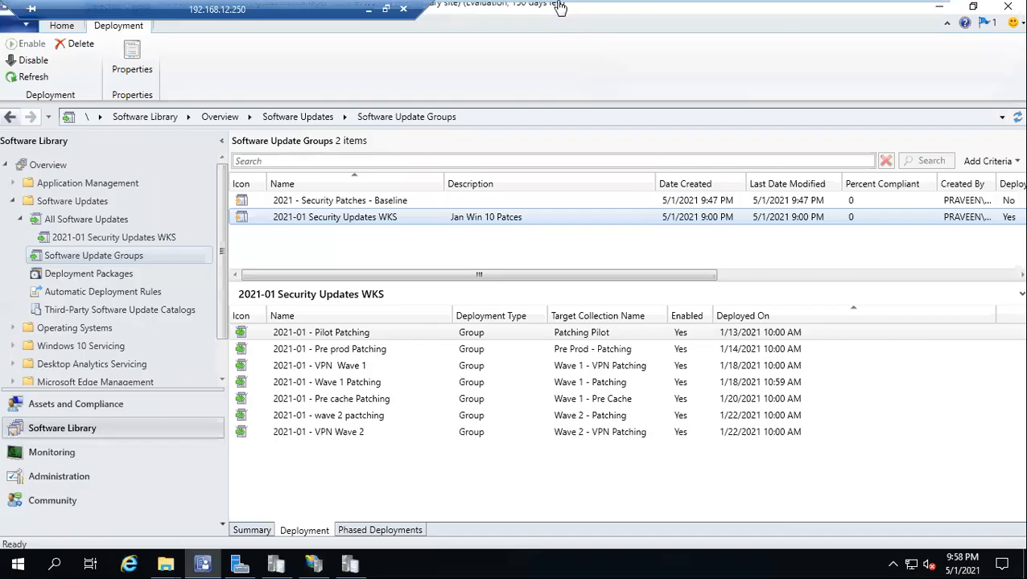
Step: Switch to the System_1 virtual machine and sign in with the account password
{"action": "left_click", "coordinate": [680, 11]}
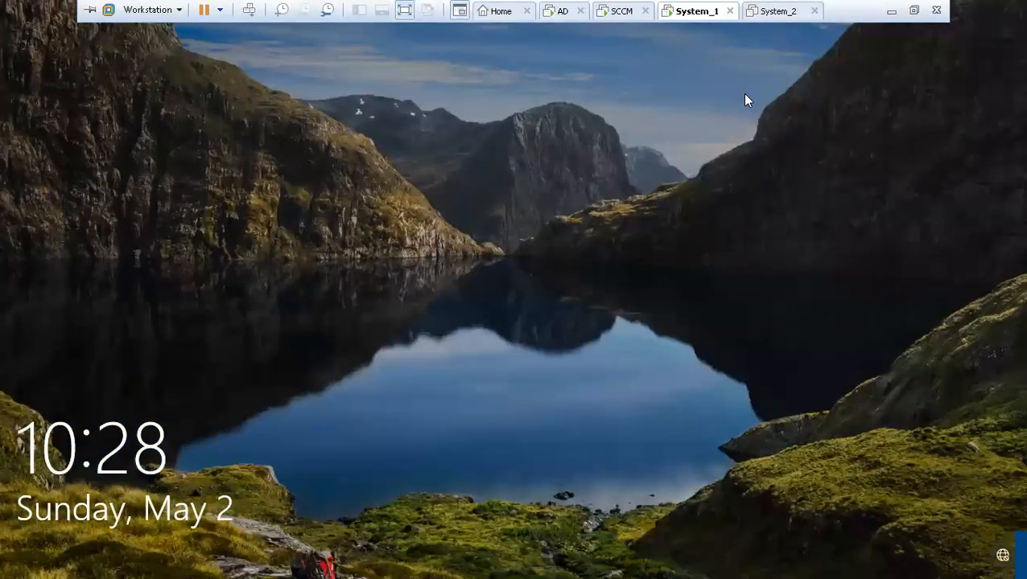
{"action": "left_click", "coordinate": [745, 96]}
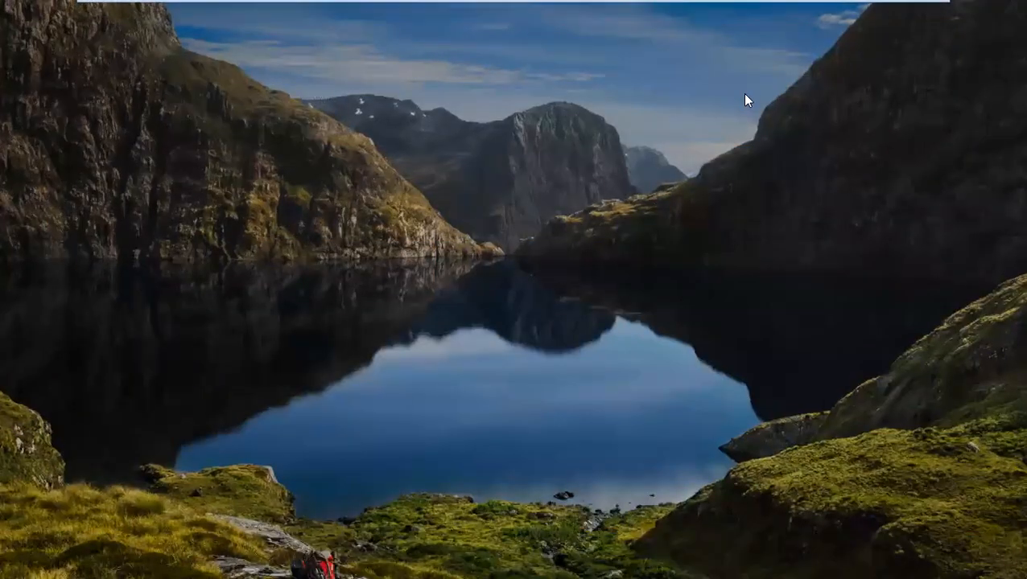
{"action": "type", "text": "P@ssw0rd12"}
{"action": "key", "text": "Return"}
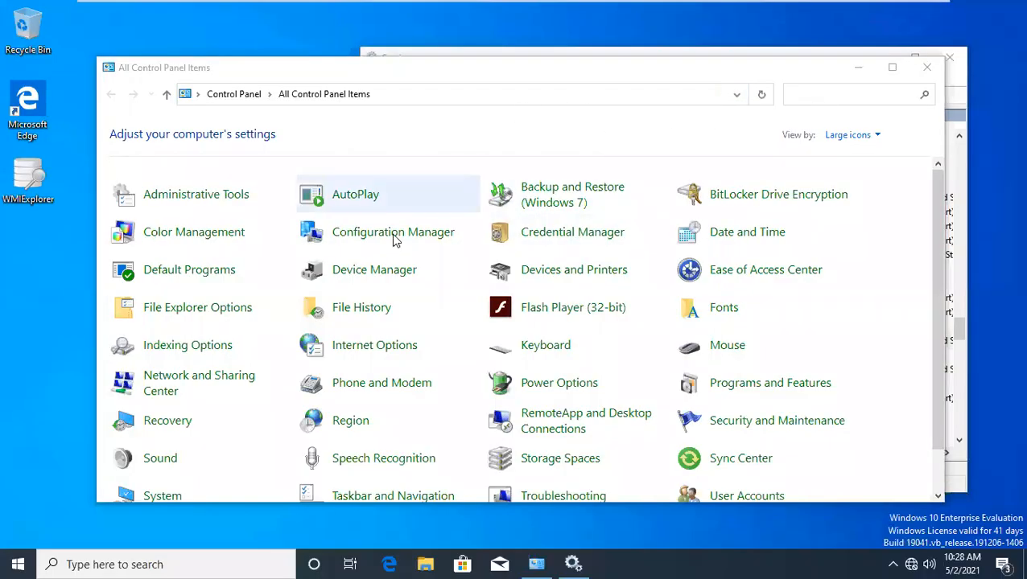
Step: Select the client's Software Updates Scan Cycle action, then minimize Control Panel and Services
{"action": "left_click", "coordinate": [394, 237]}
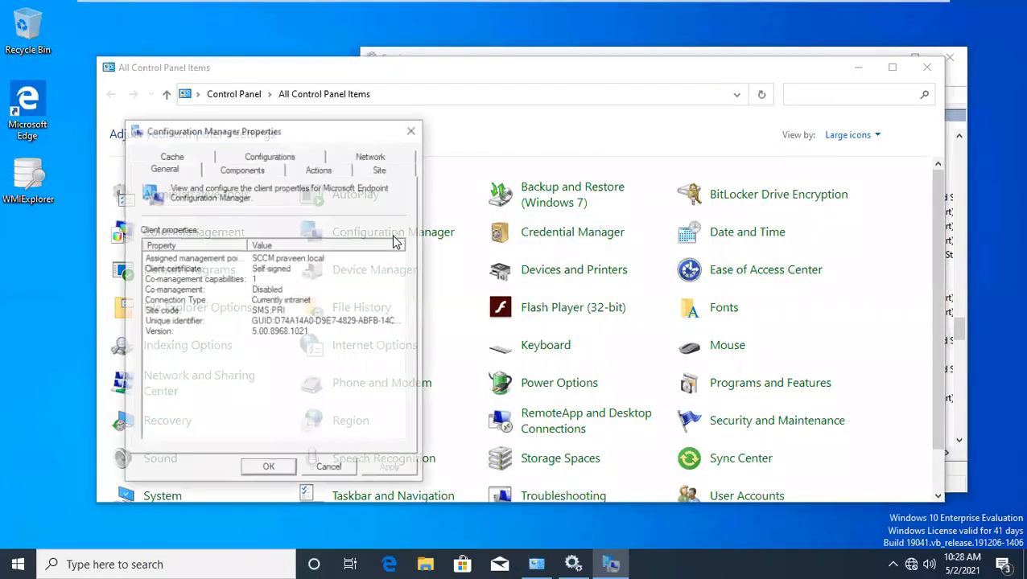
{"action": "left_click", "coordinate": [314, 168]}
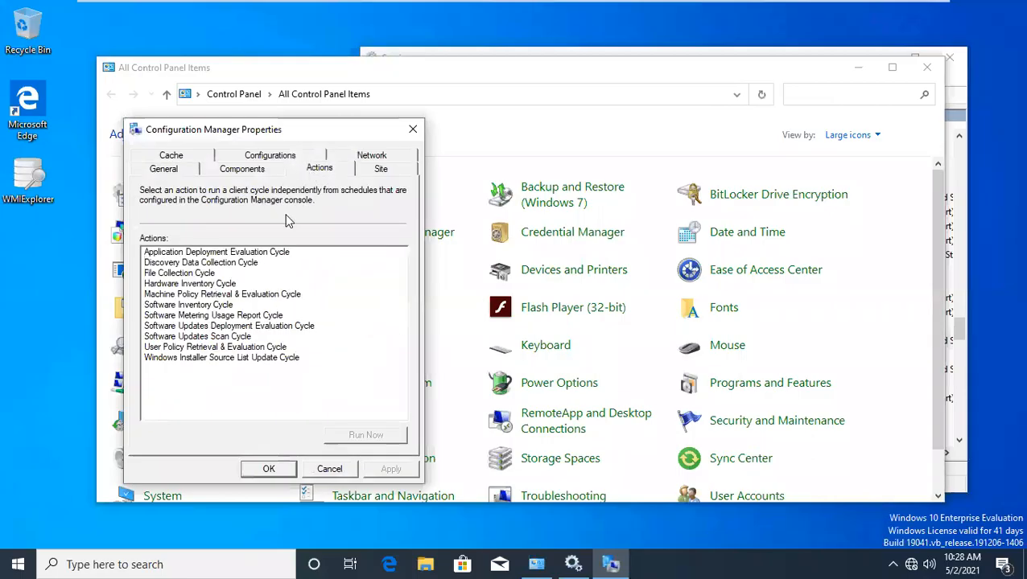
{"action": "left_click", "coordinate": [213, 336]}
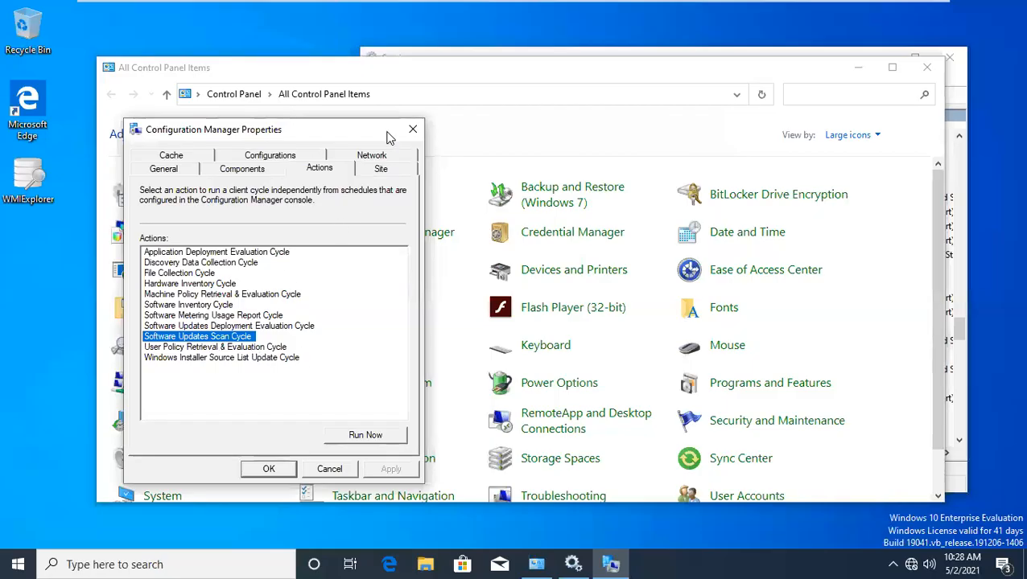
{"action": "left_click", "coordinate": [410, 131]}
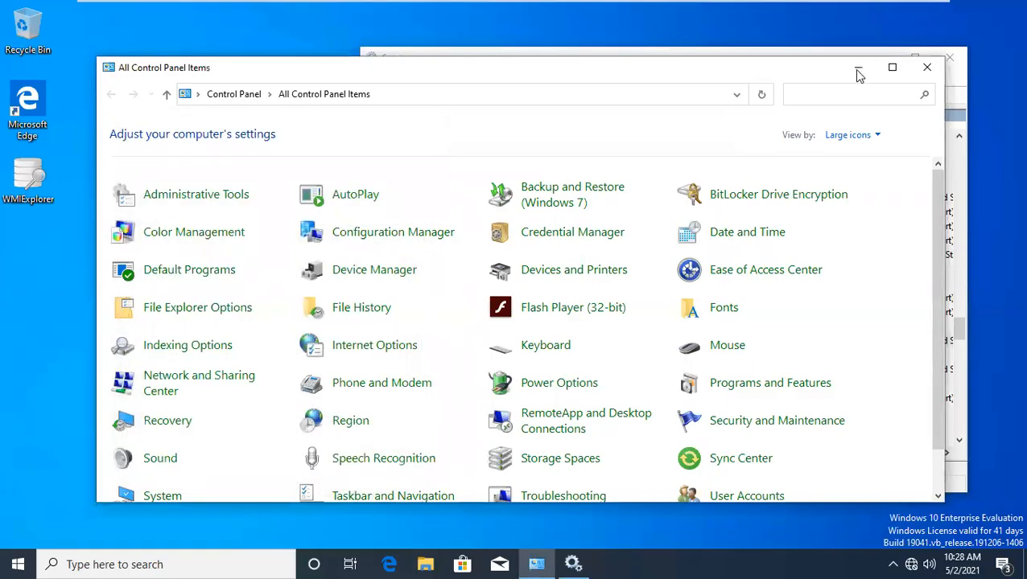
{"action": "left_click", "coordinate": [858, 73]}
{"action": "left_click", "coordinate": [868, 59]}
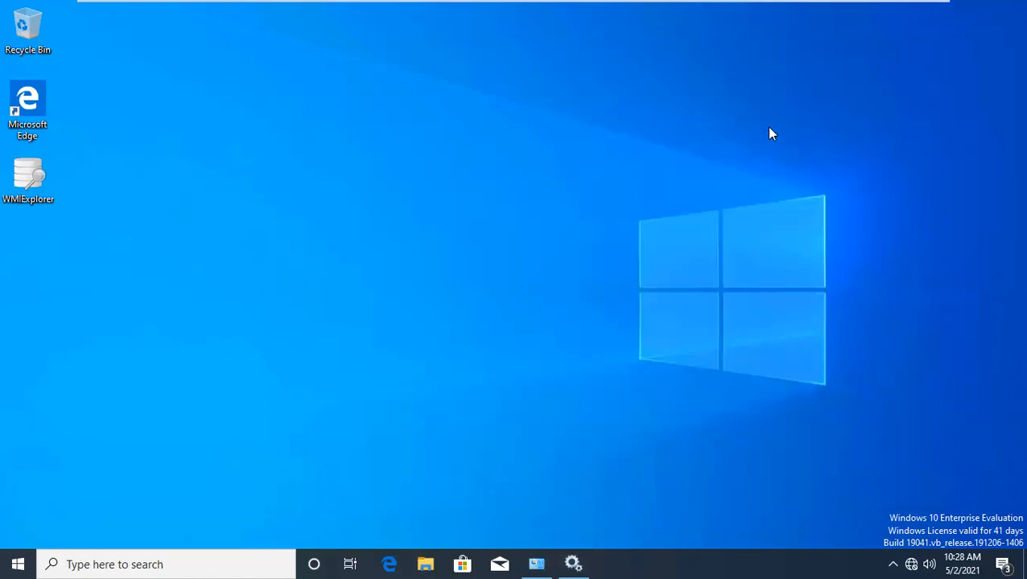
Step: Switch to Part1_Patching_Server_SCCM_Process.docx in Word and scroll through the checklist
{"action": "left_click", "coordinate": [366, 9]}
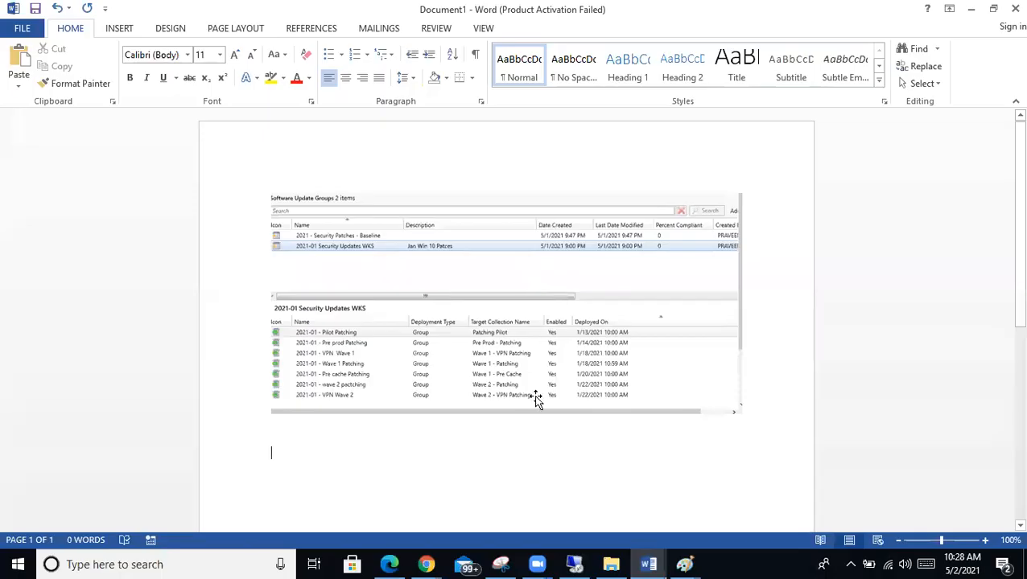
{"action": "left_click", "coordinate": [643, 564]}
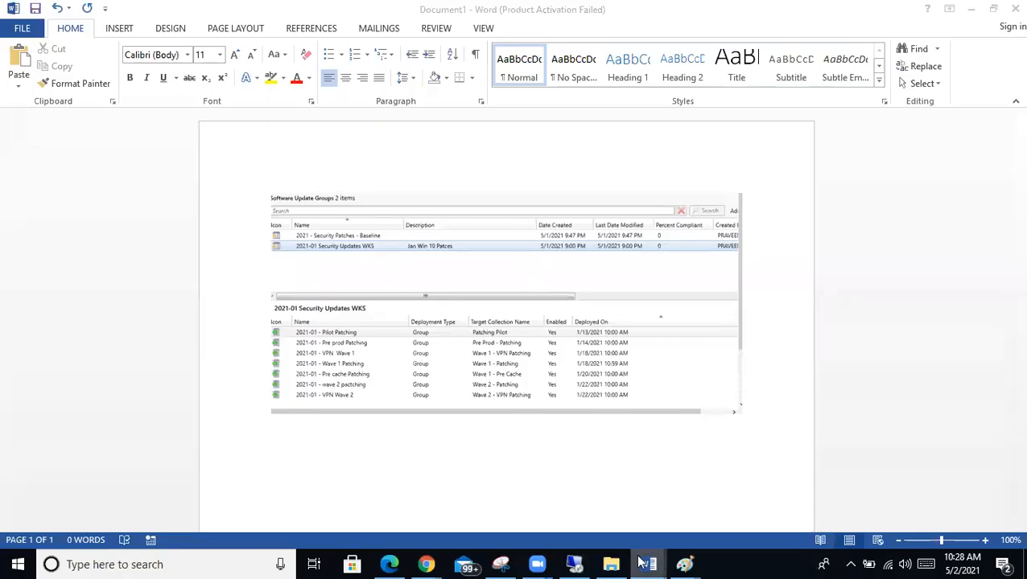
{"action": "left_click", "coordinate": [564, 498]}
{"action": "scroll", "coordinate": [485, 402], "scroll_direction": "down", "scroll_amount": 7}
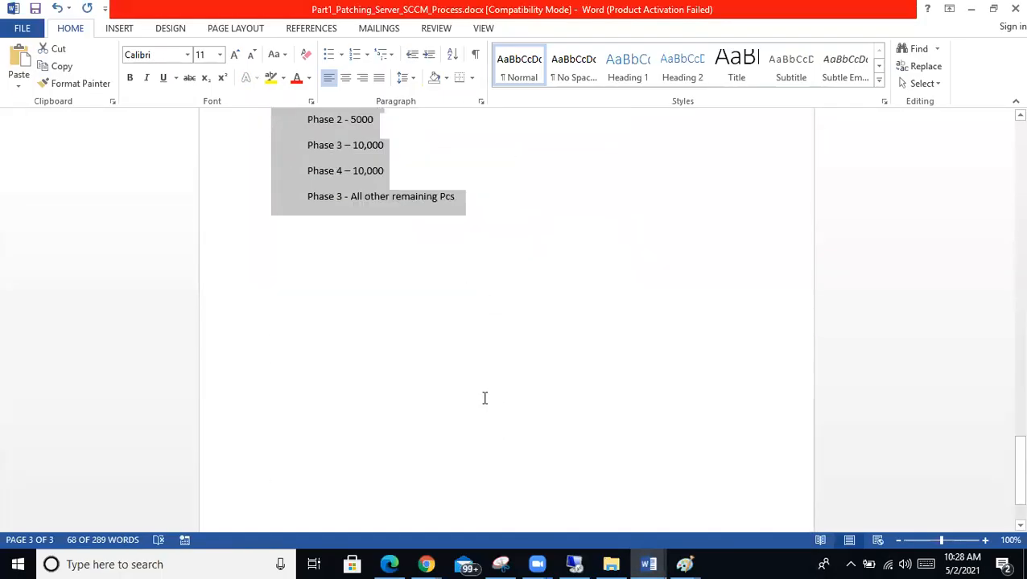
{"action": "scroll", "coordinate": [484, 398], "scroll_direction": "up", "scroll_amount": 7}
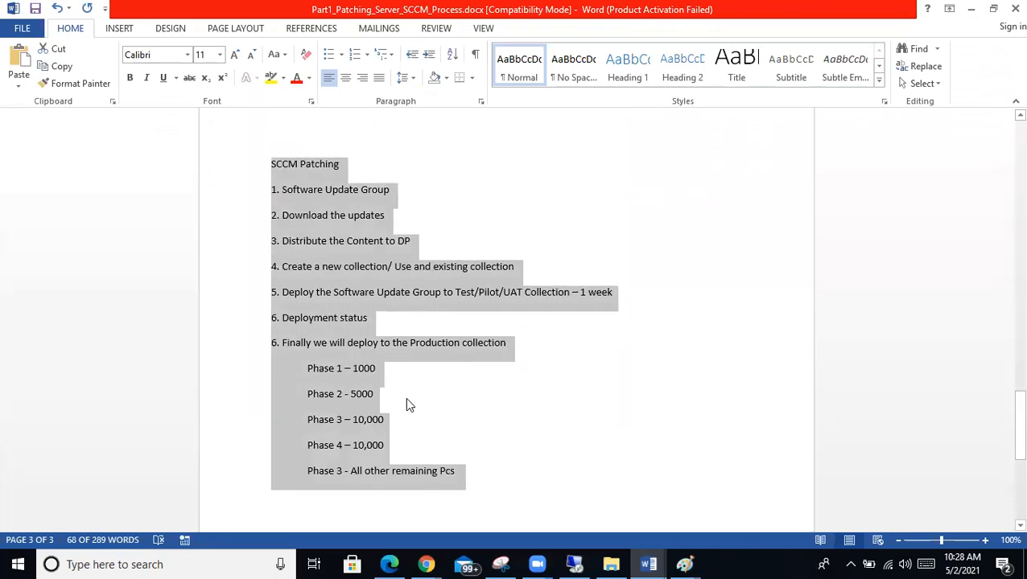
{"action": "scroll", "coordinate": [406, 405], "scroll_direction": "up", "scroll_amount": 10}
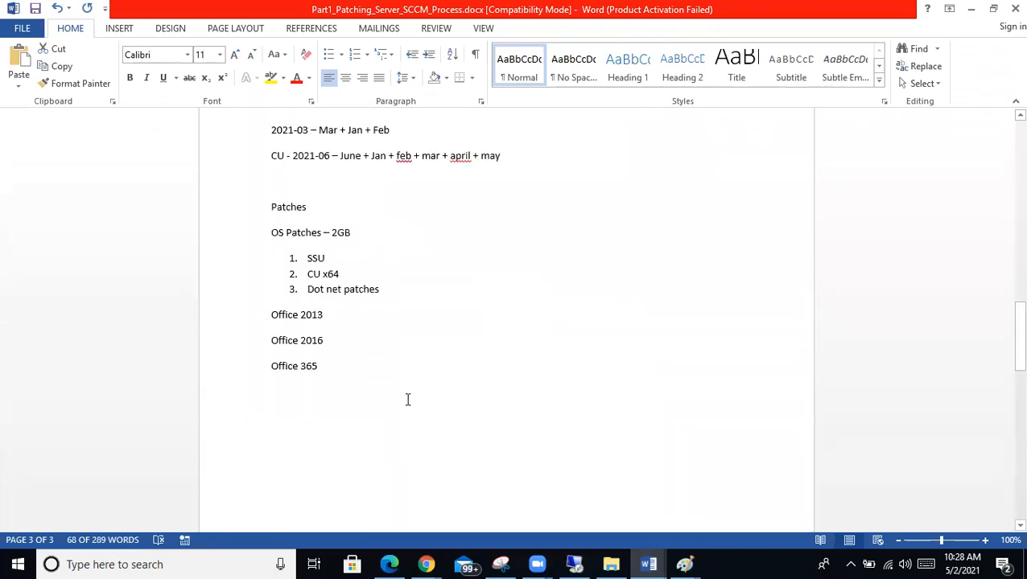
{"action": "scroll", "coordinate": [407, 399], "scroll_direction": "down", "scroll_amount": 10}
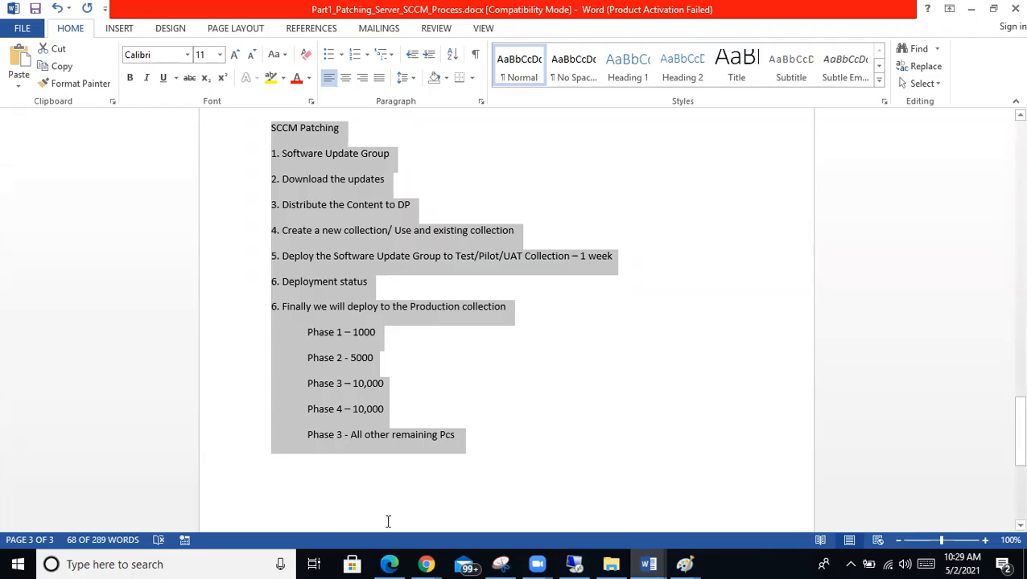
Step: Select the SCCM Patching checklist from its heading through the final 'Pcs' line
{"action": "left_click", "coordinate": [636, 154]}
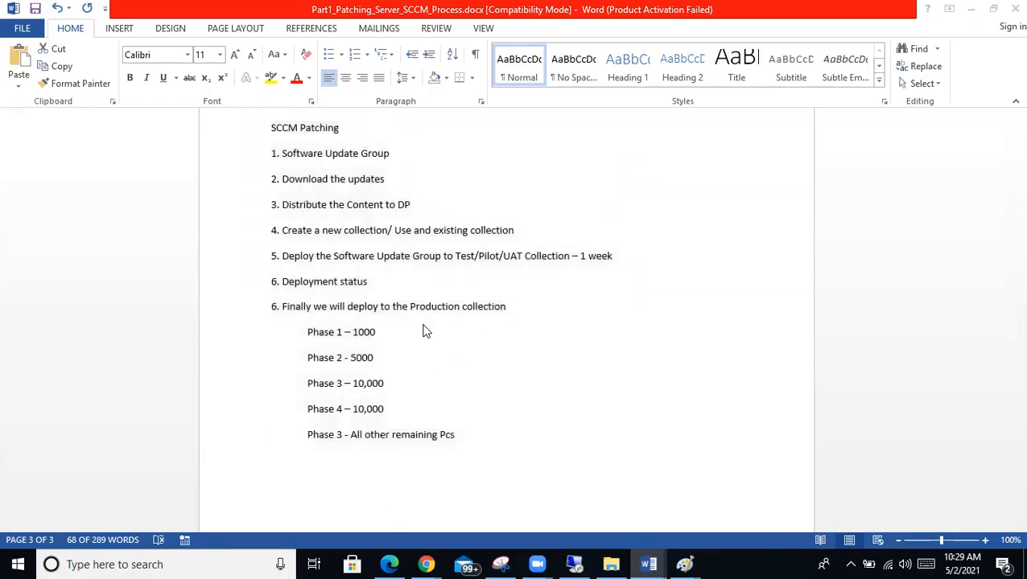
{"action": "key", "text": "ctrl+a"}
{"action": "left_click", "coordinate": [518, 460]}
{"action": "left_click_drag", "start_coordinate": [518, 461], "coordinate": [188, 118]}
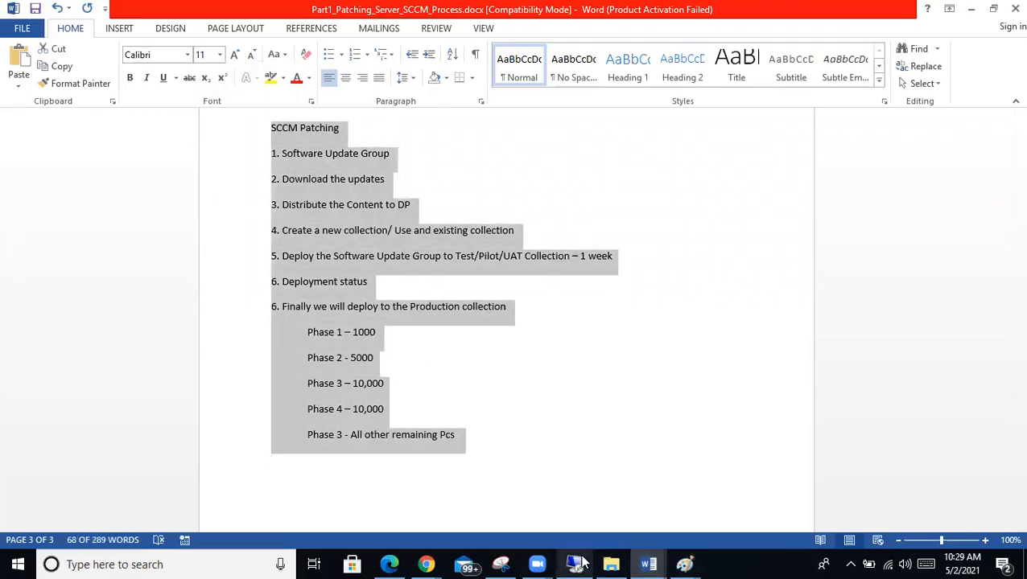
{"action": "left_click", "coordinate": [573, 564]}
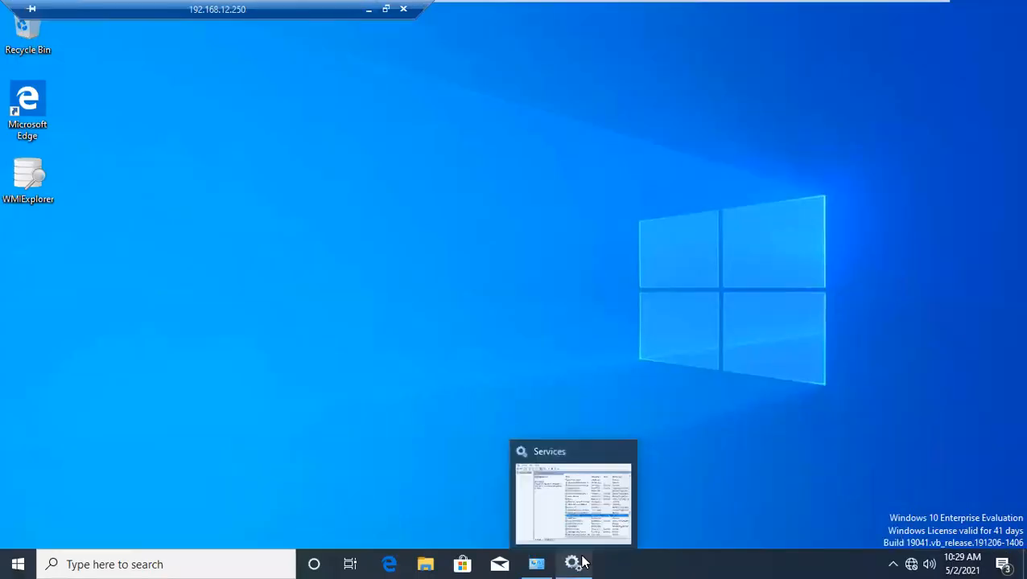
{"action": "left_click", "coordinate": [369, 8]}
{"action": "left_click", "coordinate": [454, 441]}
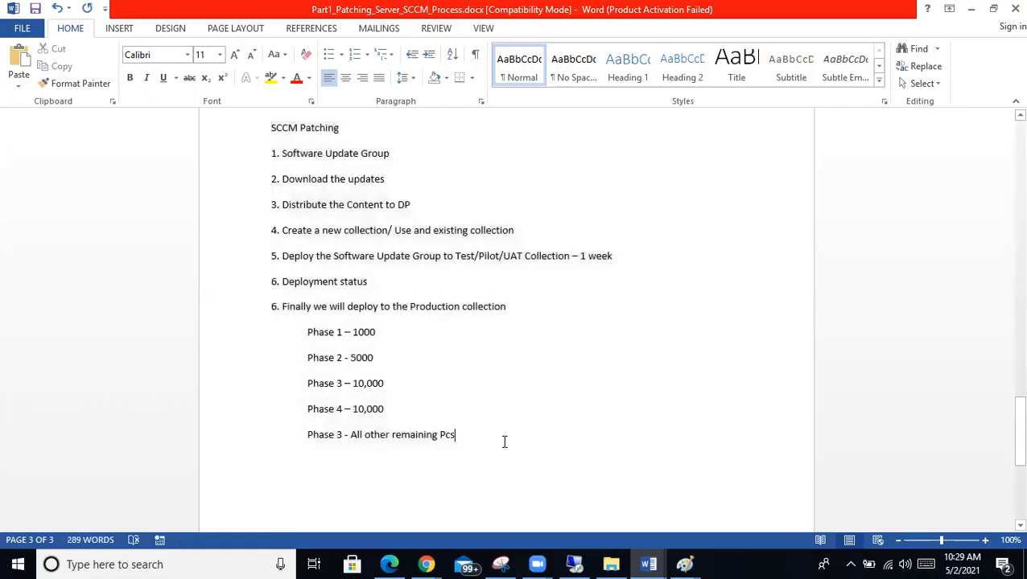
{"action": "left_click_drag", "start_coordinate": [504, 441], "coordinate": [271, 126]}
{"action": "scroll", "coordinate": [460, 259], "scroll_direction": "down", "scroll_amount": 2}
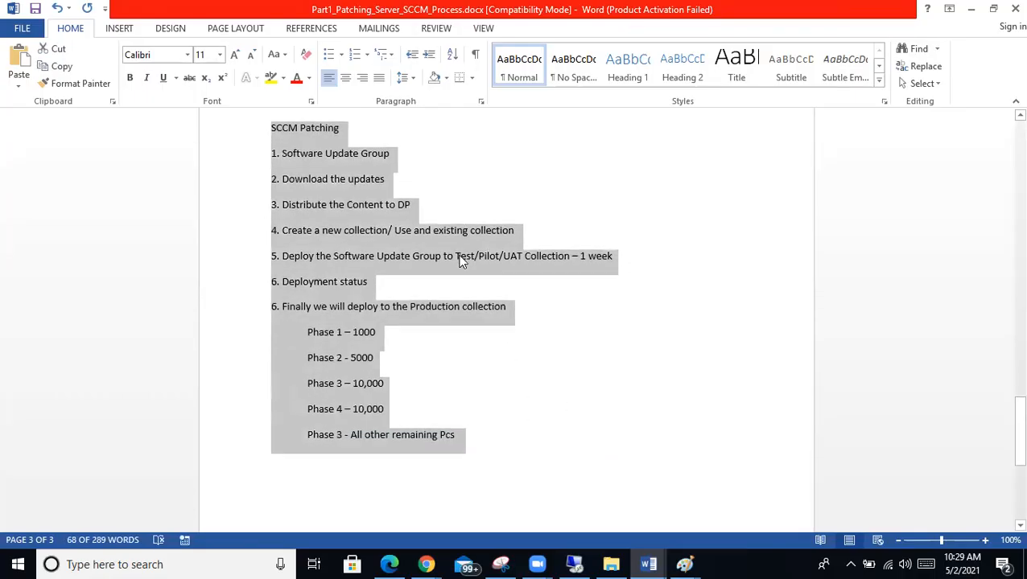
{"action": "left_click", "coordinate": [470, 437]}
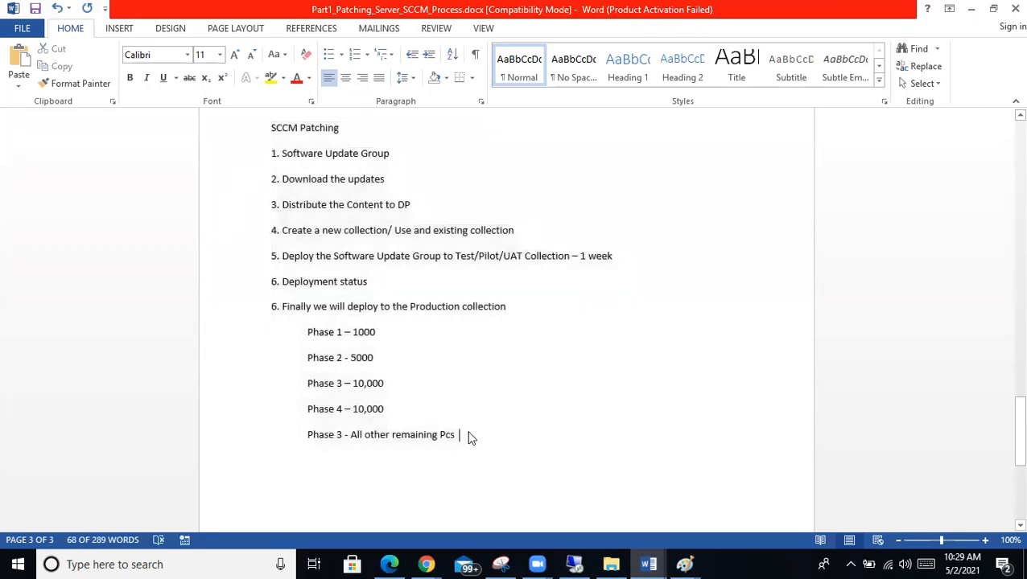
{"action": "left_click_drag", "start_coordinate": [471, 436], "coordinate": [229, 138]}
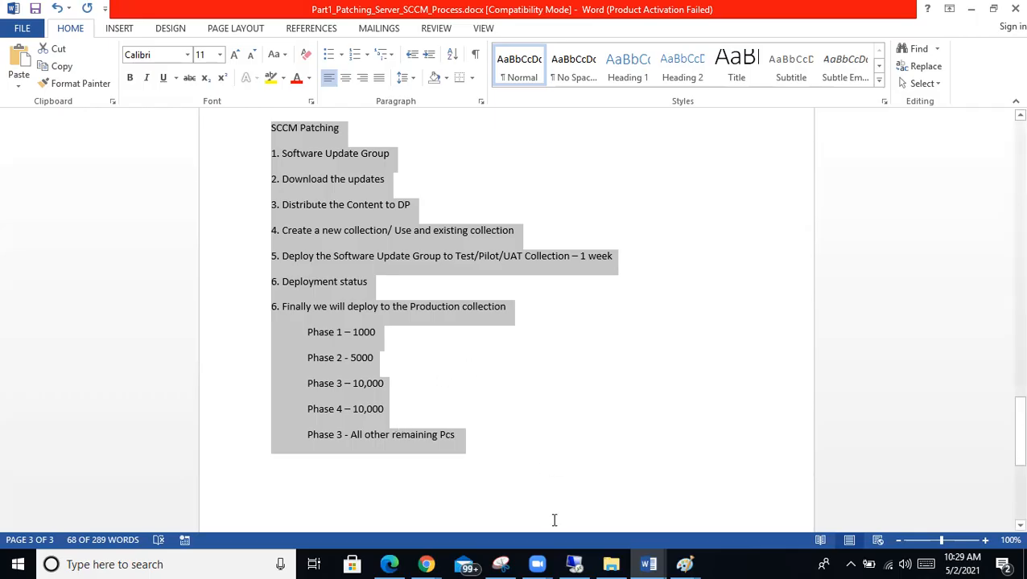
Step: Return to the remote session and view the System_2 and System_1 virtual machines
{"action": "left_click", "coordinate": [574, 565]}
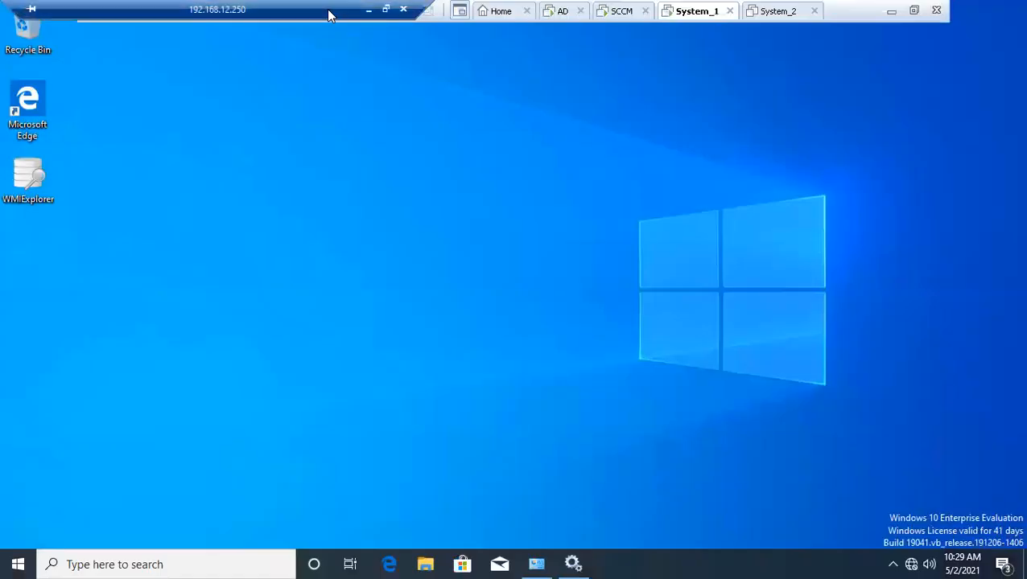
{"action": "left_click", "coordinate": [765, 11]}
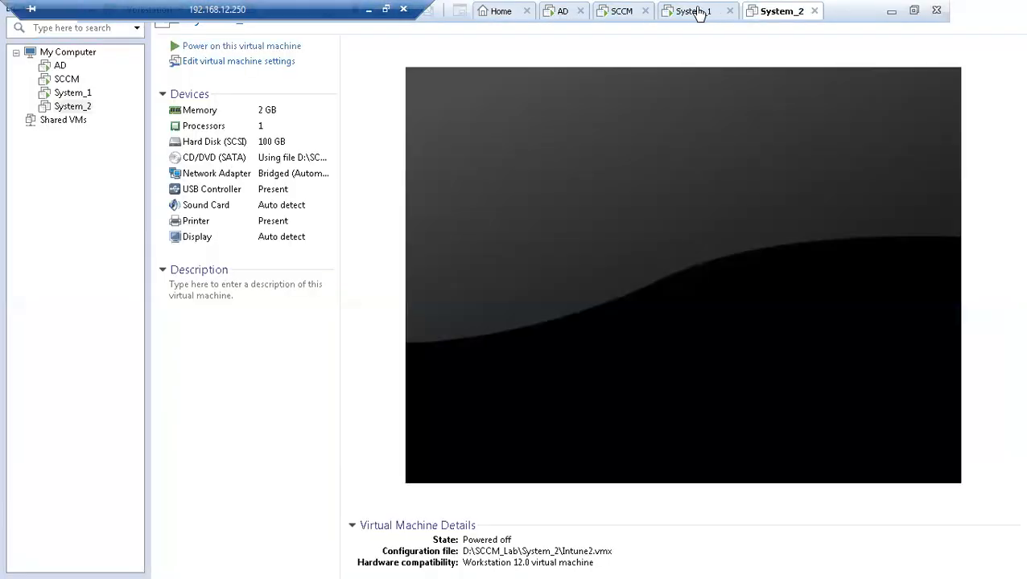
{"action": "left_click", "coordinate": [697, 12]}
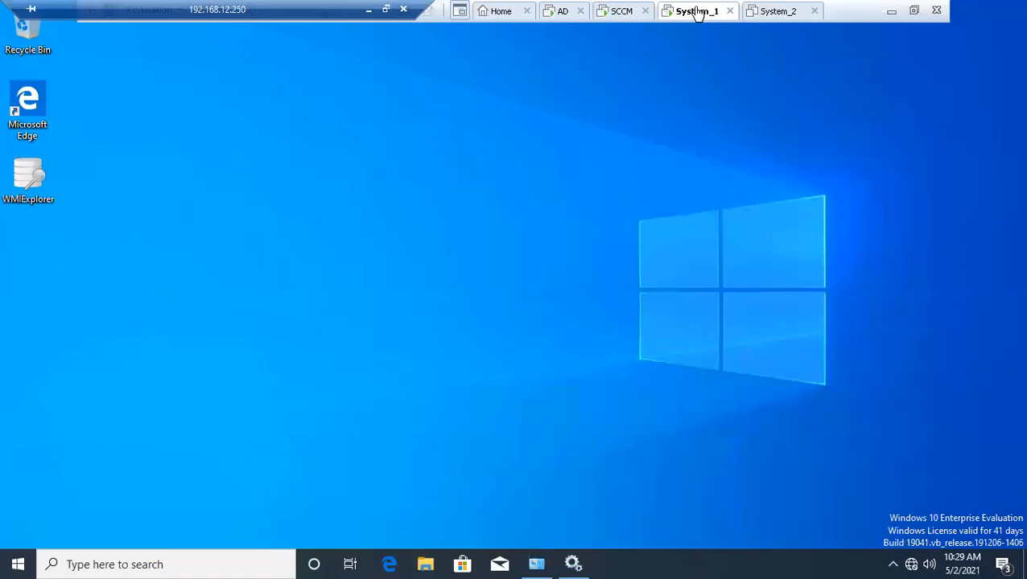
Step: Back in Word, scroll through and select the SCCM Patching list, then clear the selection
{"action": "left_click", "coordinate": [368, 12]}
{"action": "scroll", "coordinate": [475, 330], "scroll_direction": "up", "scroll_amount": 10}
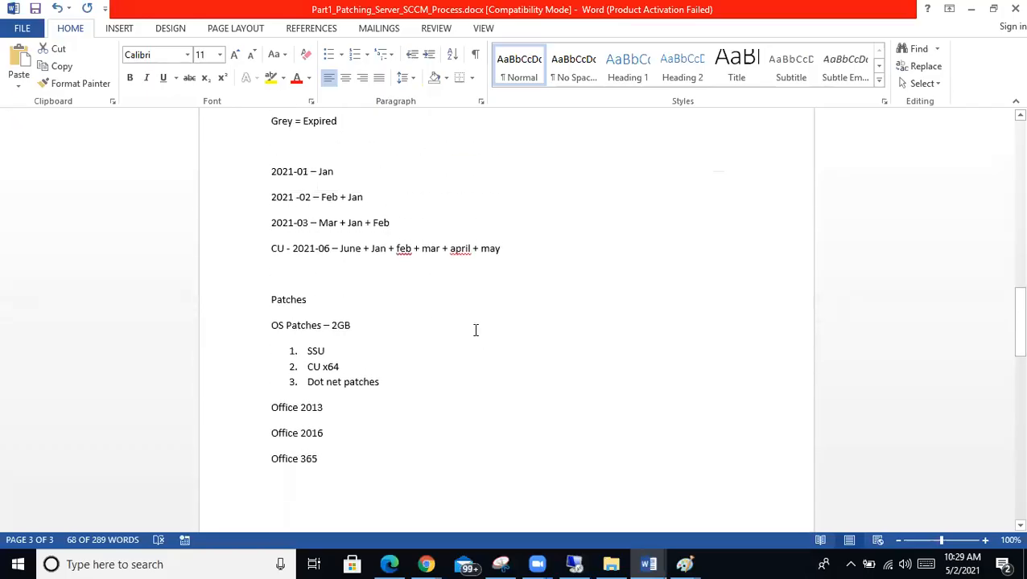
{"action": "scroll", "coordinate": [476, 330], "scroll_direction": "up", "scroll_amount": 6}
{"action": "scroll", "coordinate": [475, 330], "scroll_direction": "down", "scroll_amount": 20}
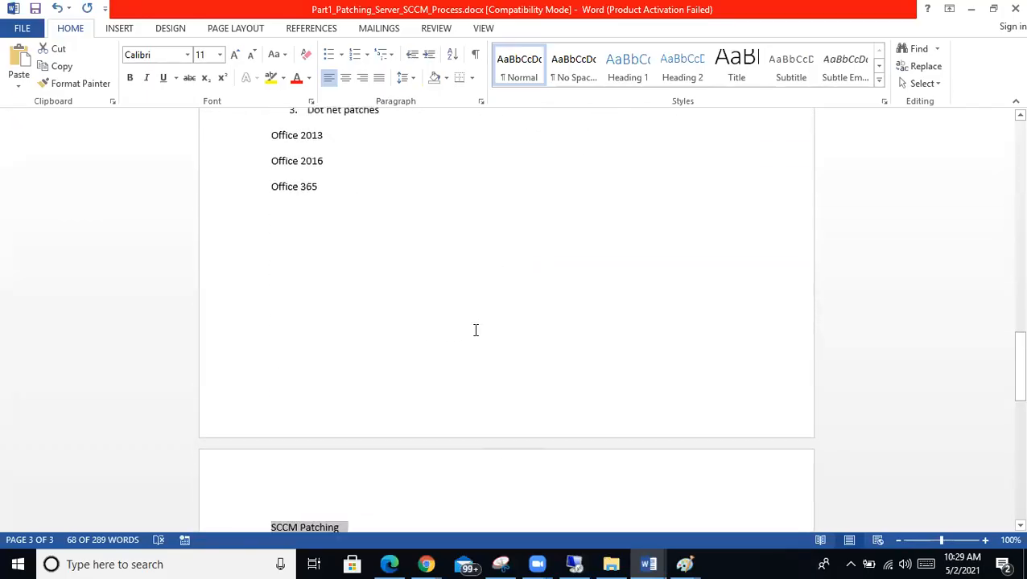
{"action": "scroll", "coordinate": [475, 336], "scroll_direction": "down", "scroll_amount": 4}
{"action": "left_click_drag", "start_coordinate": [485, 412], "coordinate": [203, 212]}
{"action": "scroll", "coordinate": [203, 212], "scroll_direction": "up", "scroll_amount": 3}
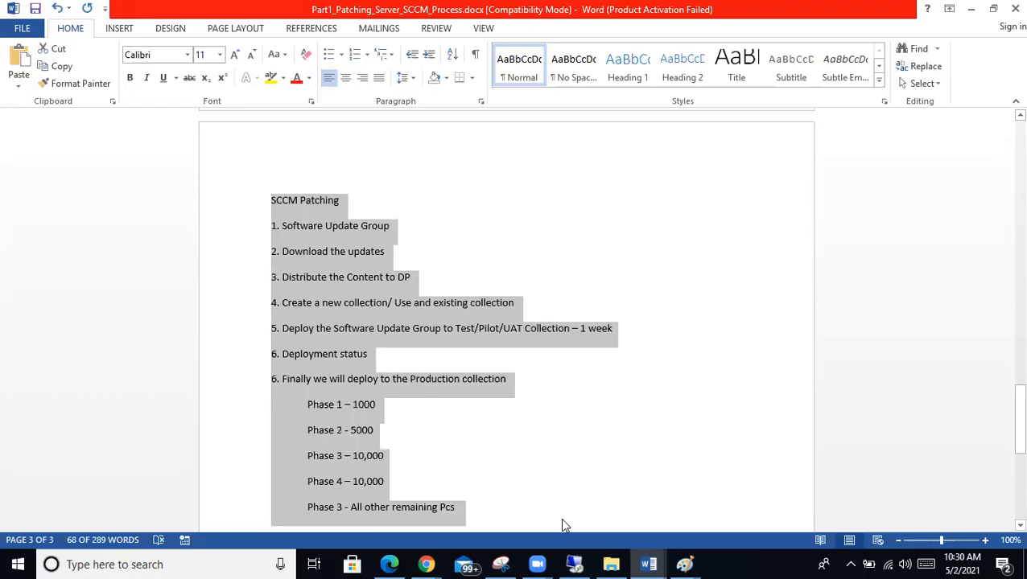
{"action": "left_click", "coordinate": [563, 520]}
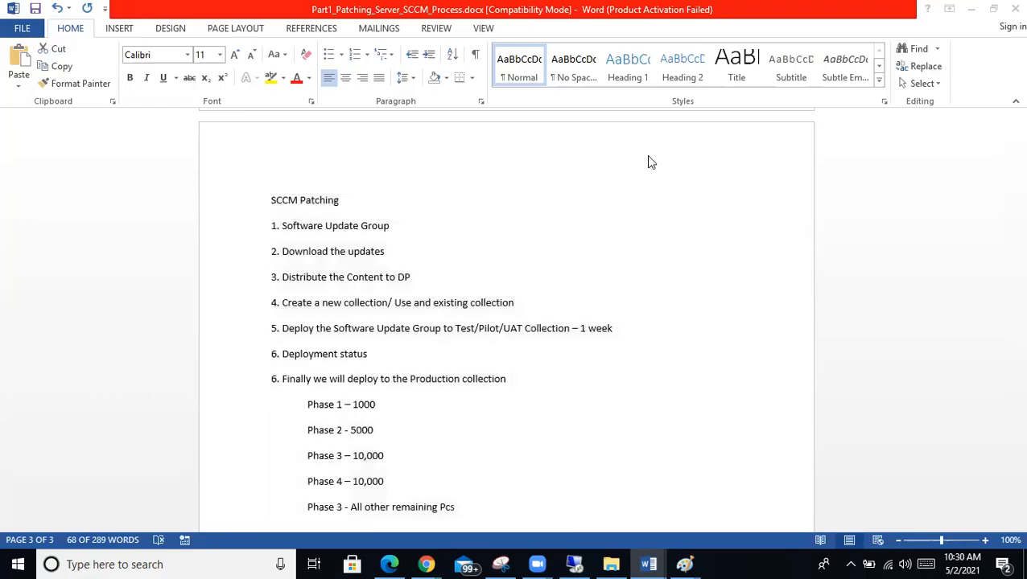
{"action": "scroll", "coordinate": [649, 158], "scroll_direction": "down", "scroll_amount": 1}
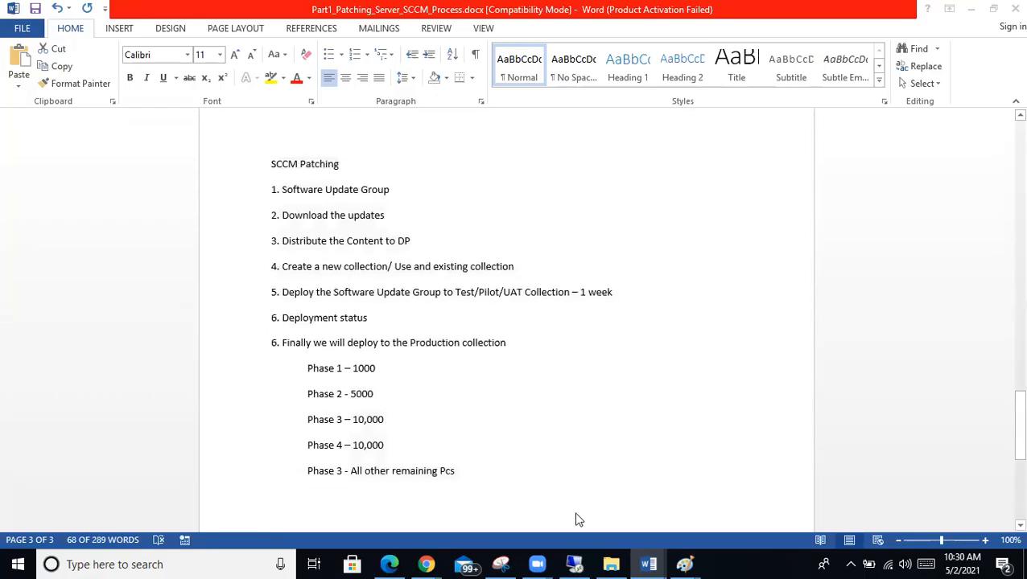
Step: Toggle the remote desktop session up and down again from the taskbar
{"action": "left_click", "coordinate": [574, 564]}
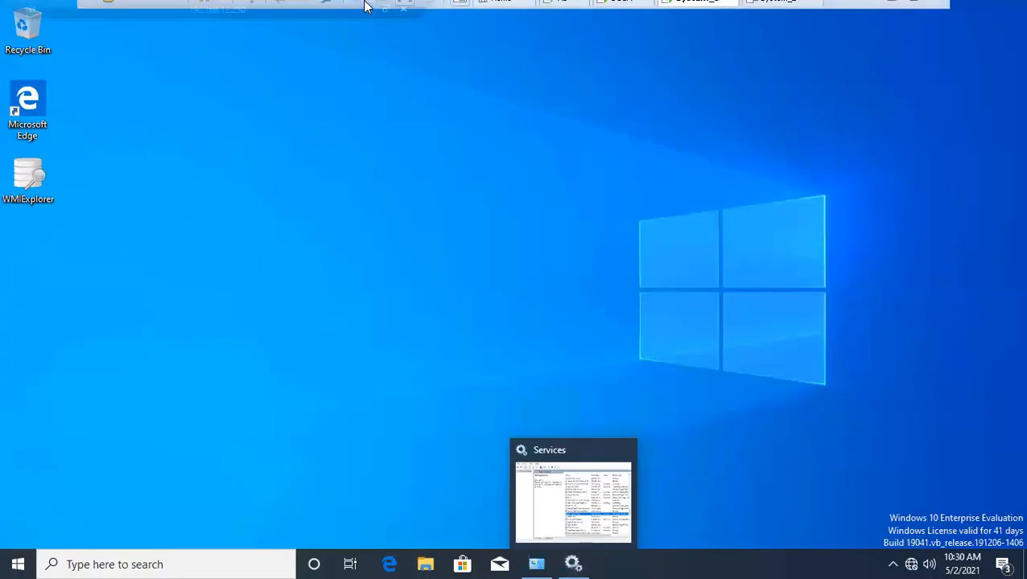
{"action": "left_click", "coordinate": [369, 10]}
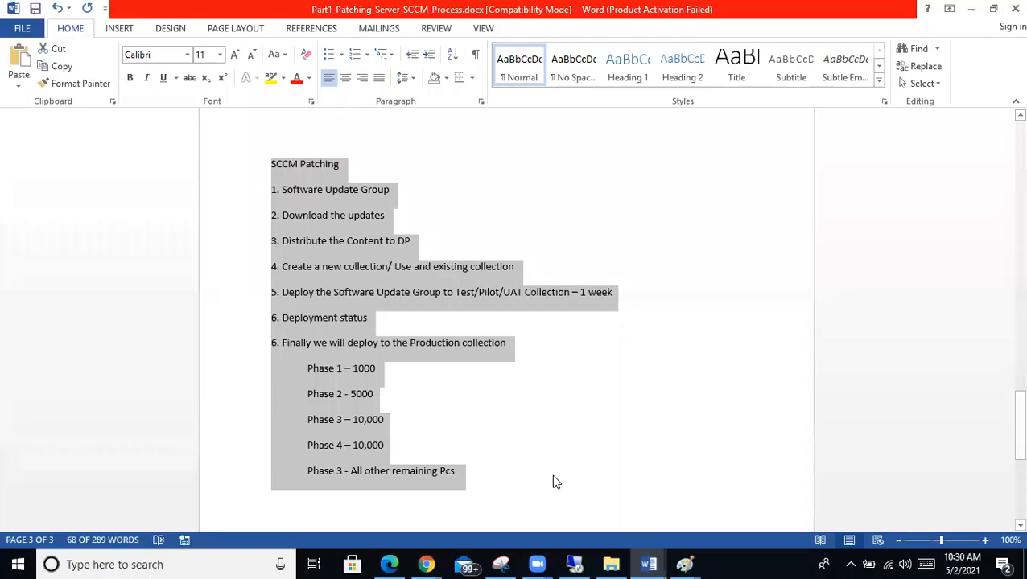
{"action": "mouse_move", "coordinate": [574, 562]}
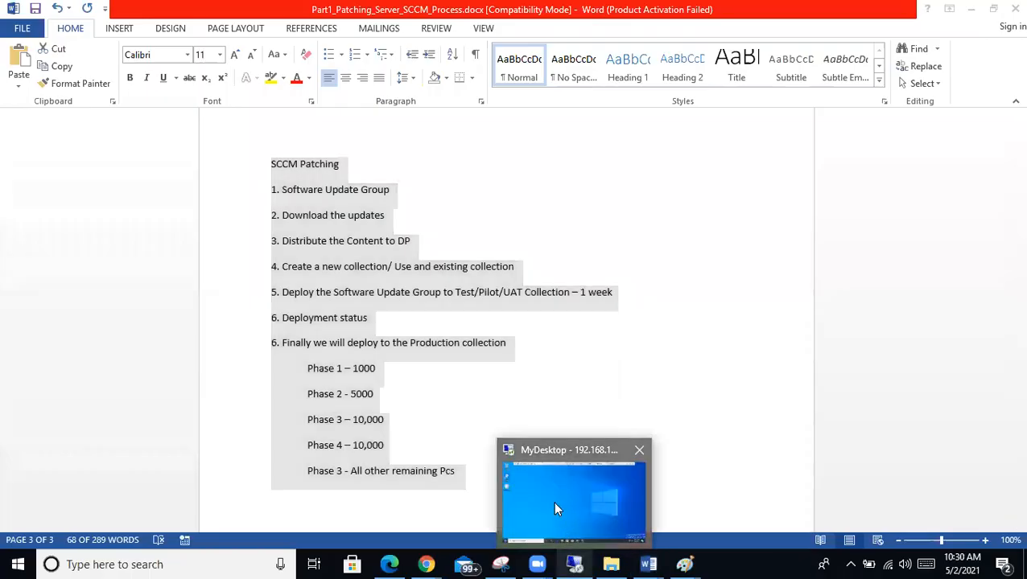
{"action": "left_click", "coordinate": [552, 502]}
Step: Open the 2021-01 Security Updates WKS group's two member updates, then return to Software Update Groups
{"action": "left_click", "coordinate": [617, 10]}
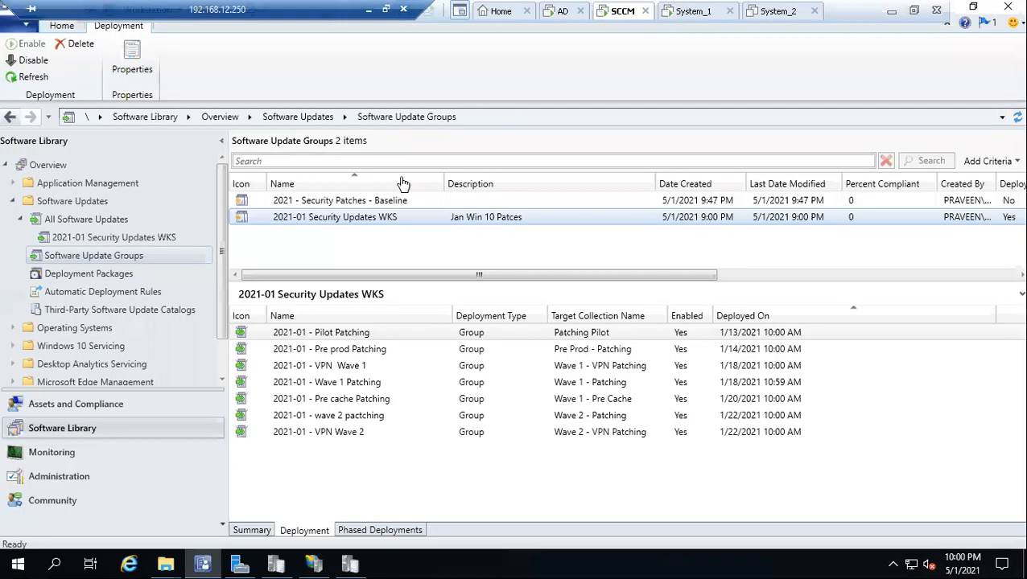
{"action": "double_click", "coordinate": [318, 219]}
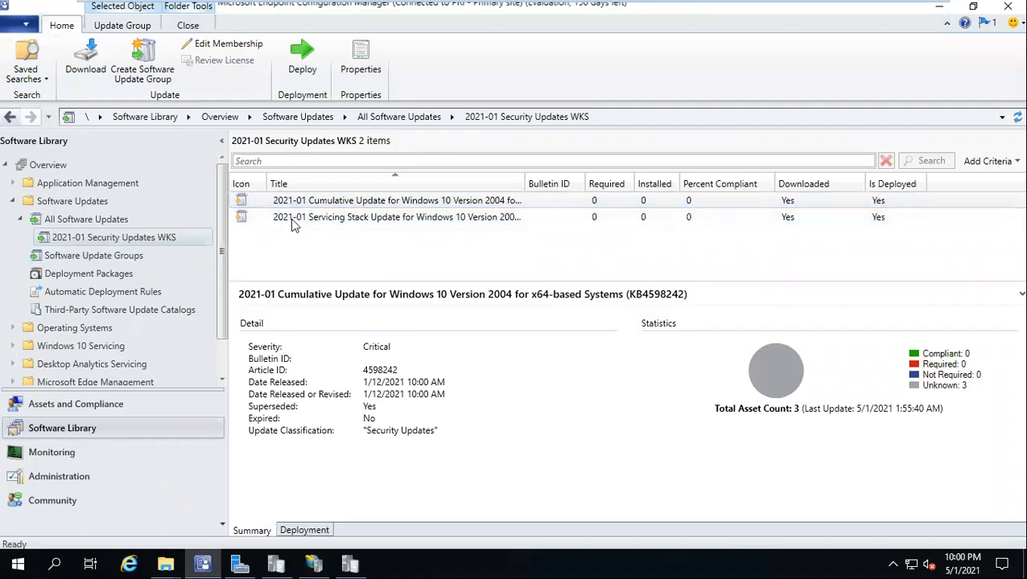
{"action": "left_click", "coordinate": [77, 257]}
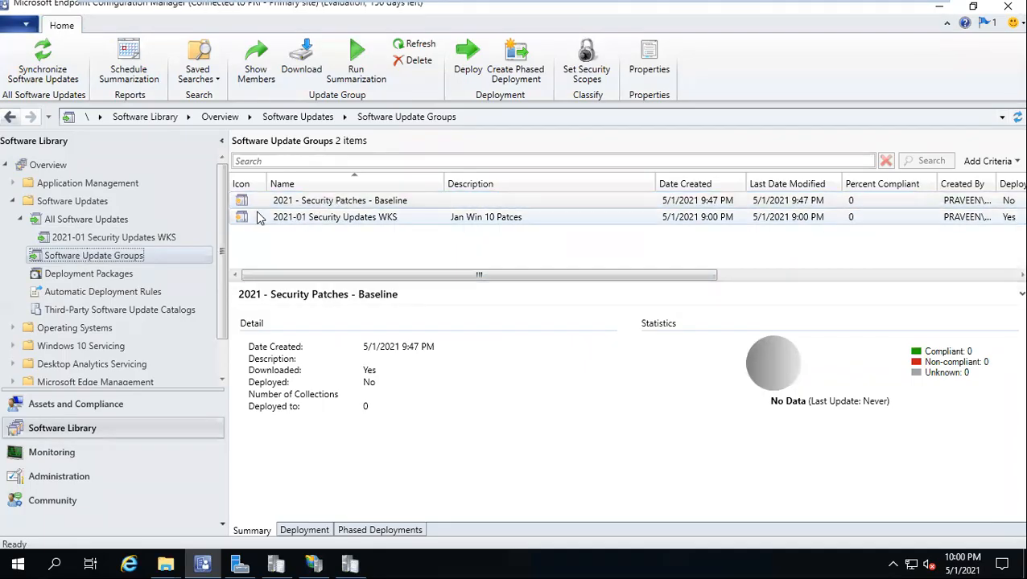
{"action": "left_click", "coordinate": [312, 222]}
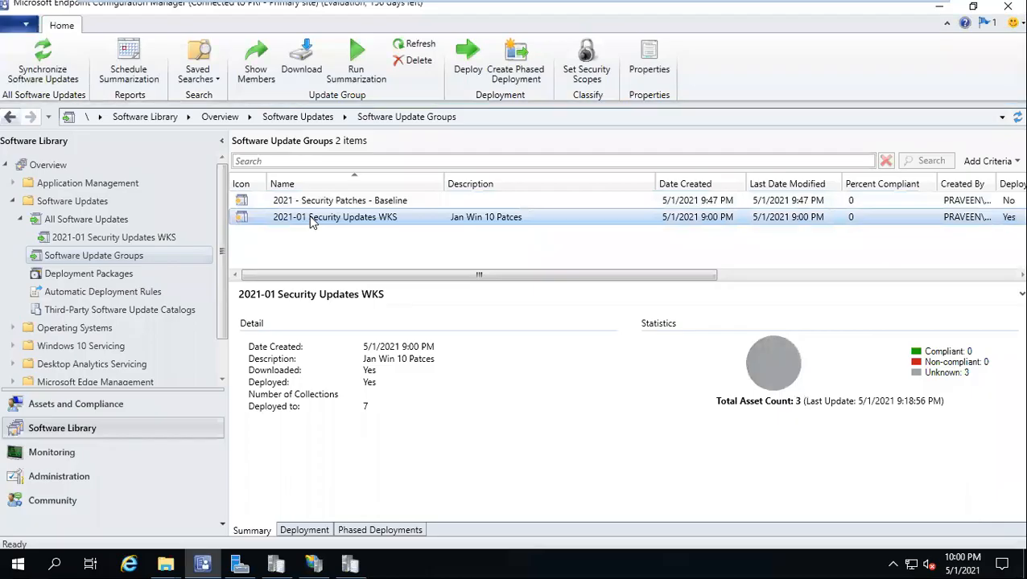
{"action": "double_click", "coordinate": [312, 222]}
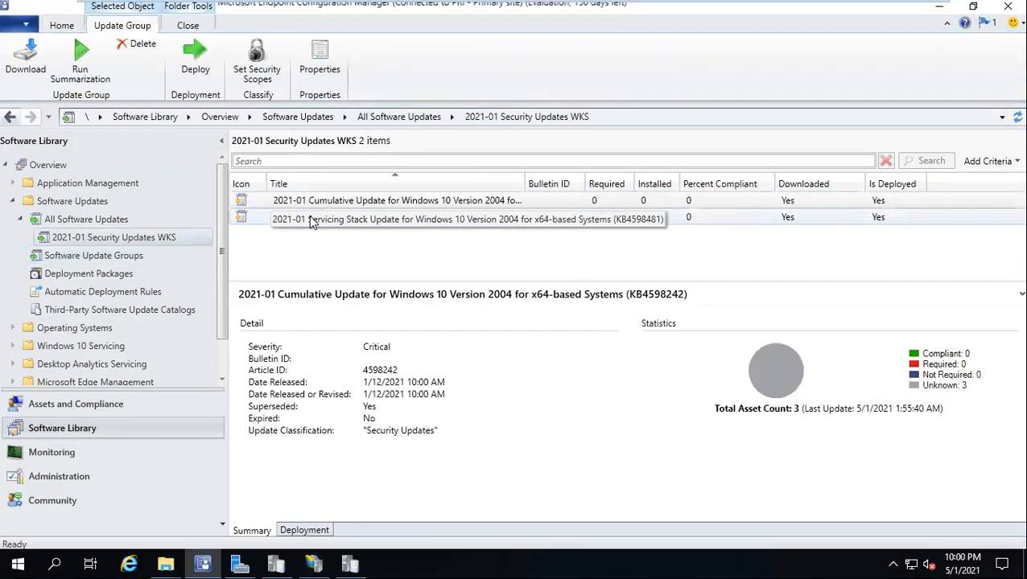
{"action": "left_click", "coordinate": [137, 254]}
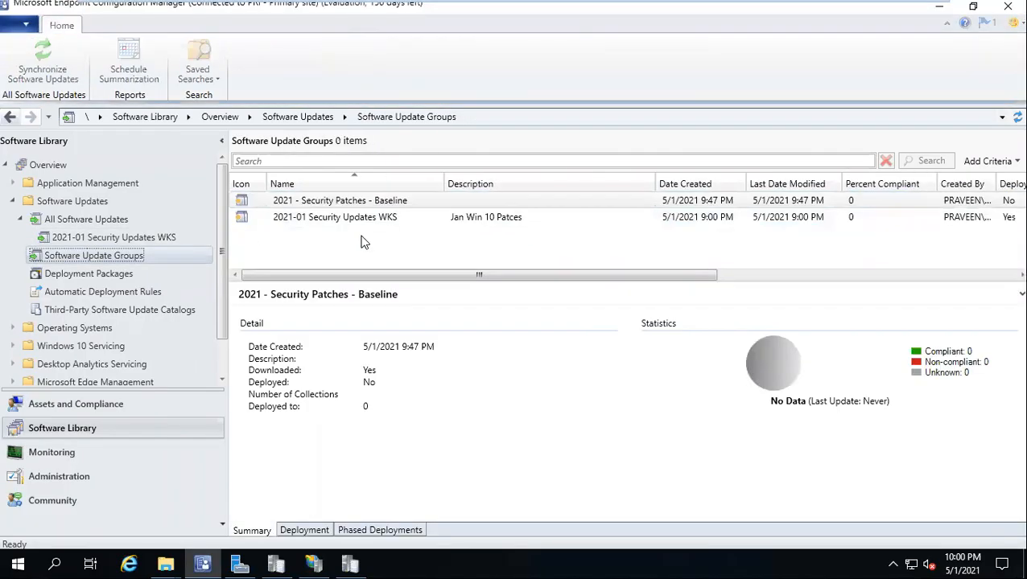
Step: Compare the Baseline and WKS groups' details, then minimize the remote session to Word
{"action": "left_click", "coordinate": [411, 199]}
{"action": "left_click", "coordinate": [292, 223]}
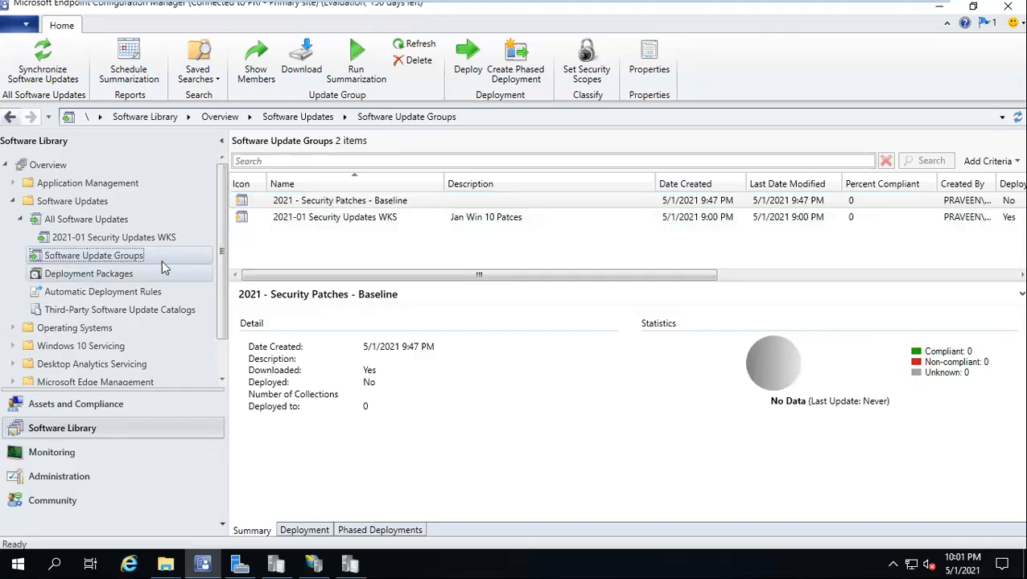
{"action": "left_click", "coordinate": [378, 216]}
{"action": "left_click", "coordinate": [377, 201]}
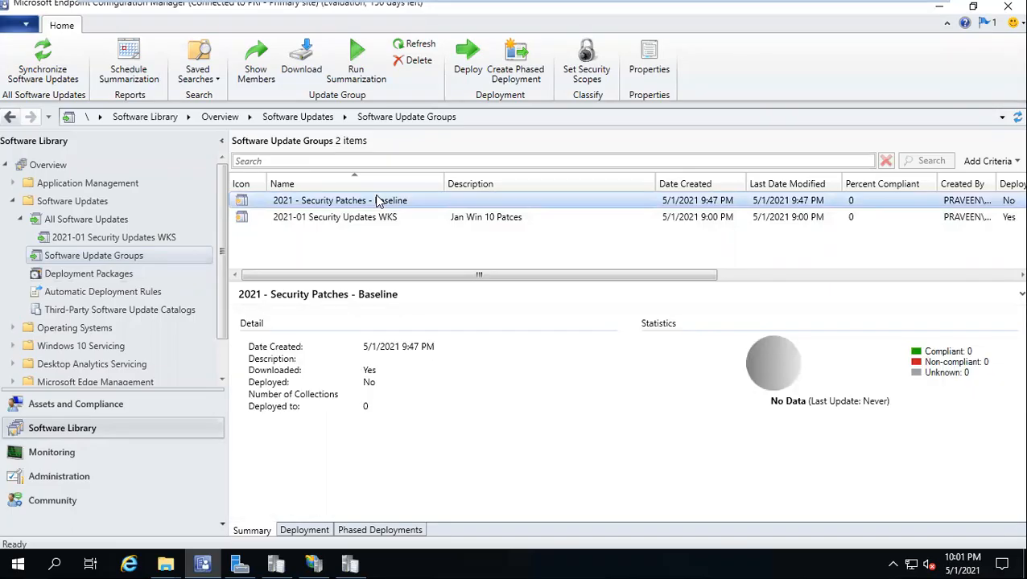
{"action": "left_click", "coordinate": [381, 217]}
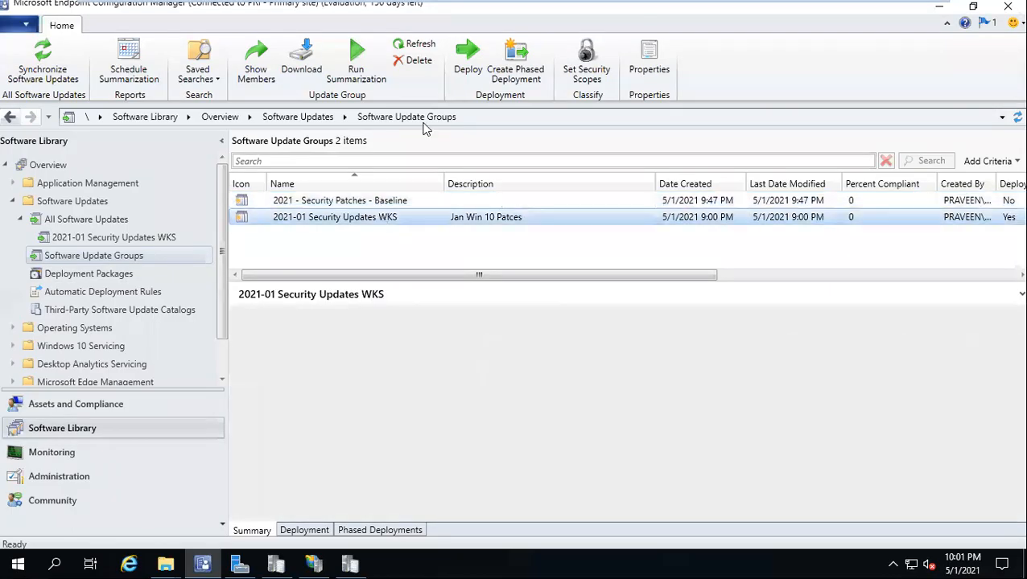
{"action": "left_click", "coordinate": [369, 9]}
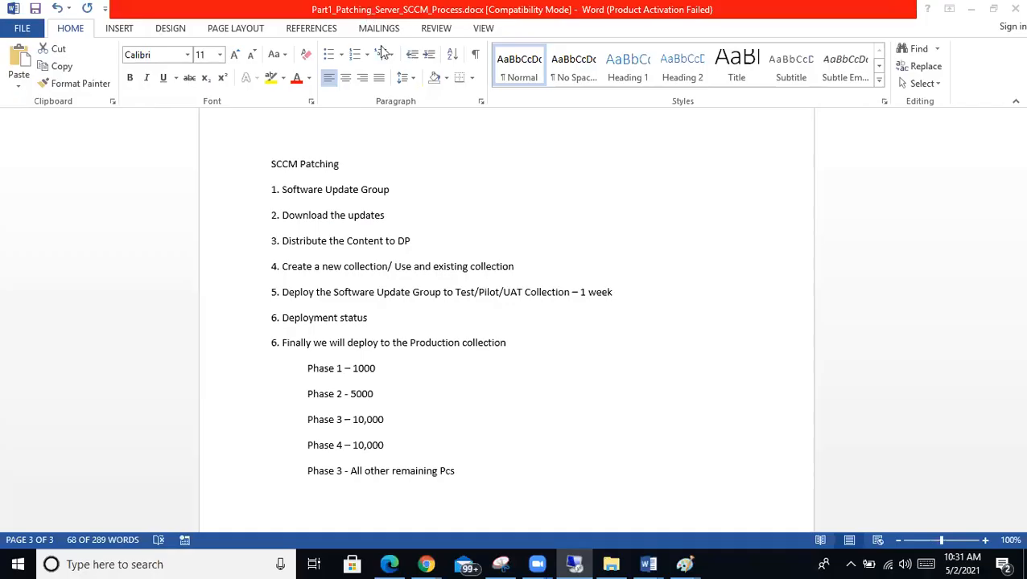
{"action": "left_click", "coordinate": [668, 558]}
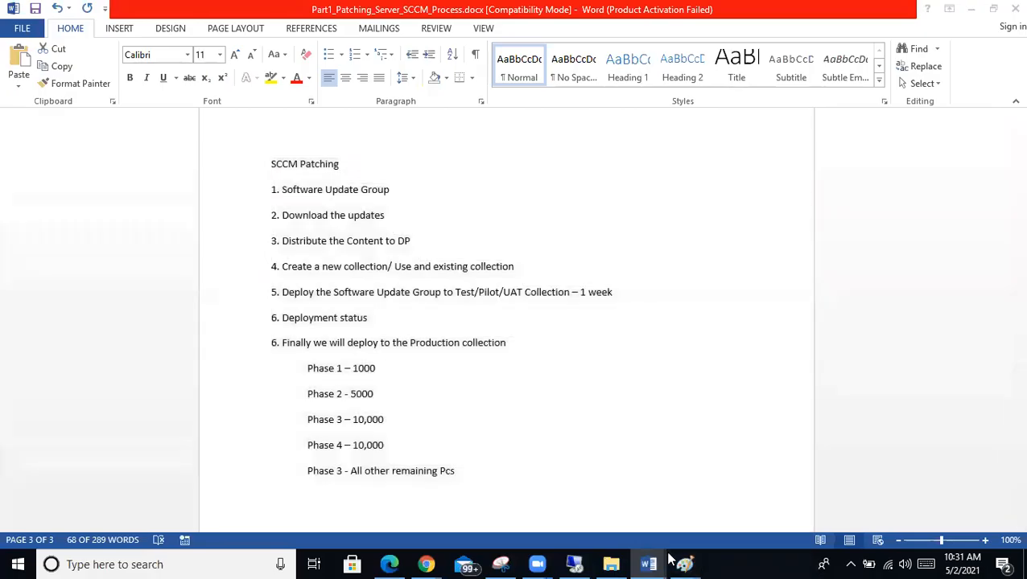
{"action": "left_click", "coordinate": [275, 163]}
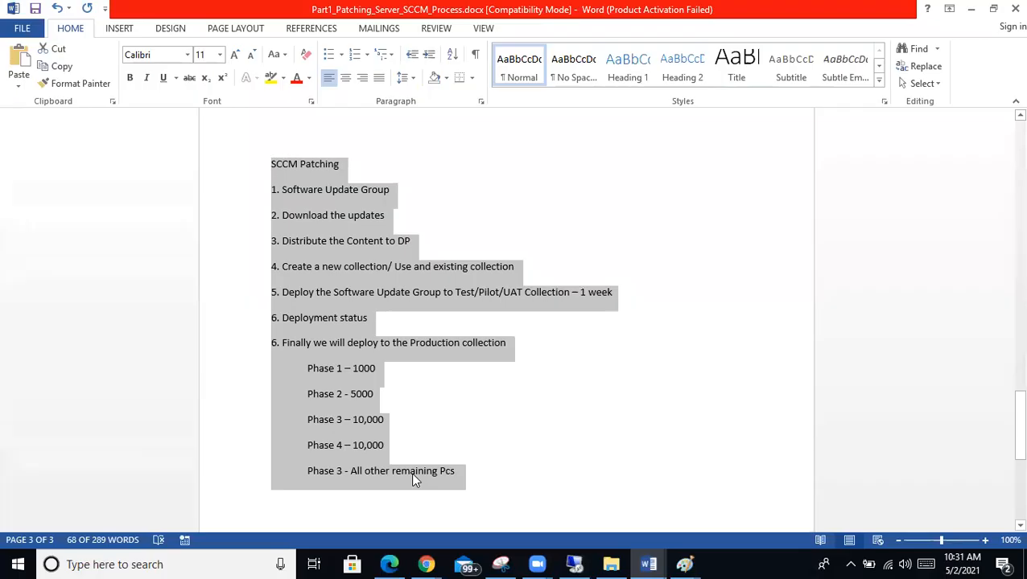
{"action": "left_click", "coordinate": [465, 471]}
{"action": "left_click_drag", "start_coordinate": [509, 482], "coordinate": [213, 154]}
{"action": "scroll", "coordinate": [466, 319], "scroll_direction": "down", "scroll_amount": 2}
{"action": "scroll", "coordinate": [465, 319], "scroll_direction": "up", "scroll_amount": 2}
Step: In the remote console, show the WKS group's seven staged deployments on the Deployment tab
{"action": "key", "text": "alt+Tab"}
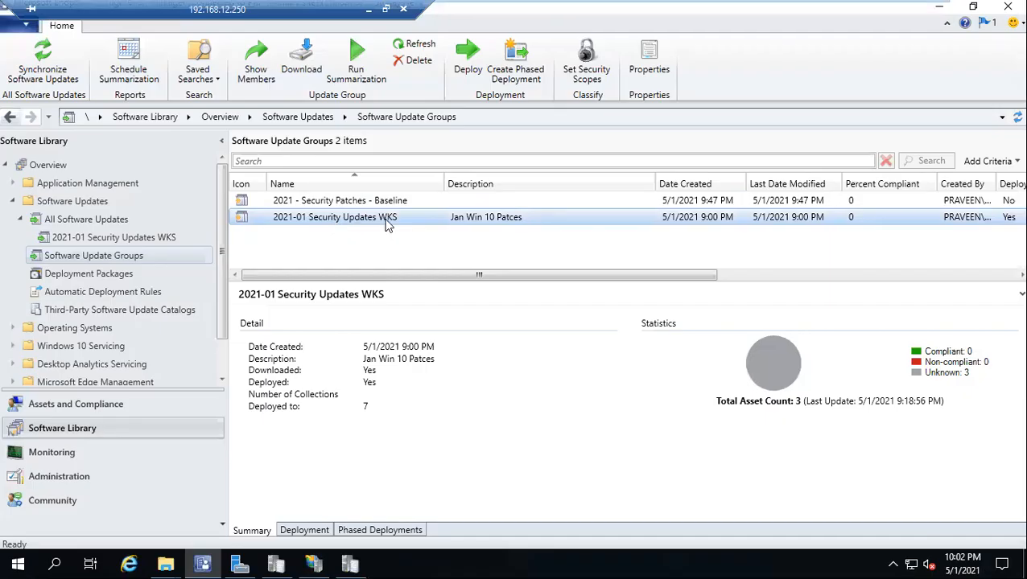
{"action": "double_click", "coordinate": [318, 222]}
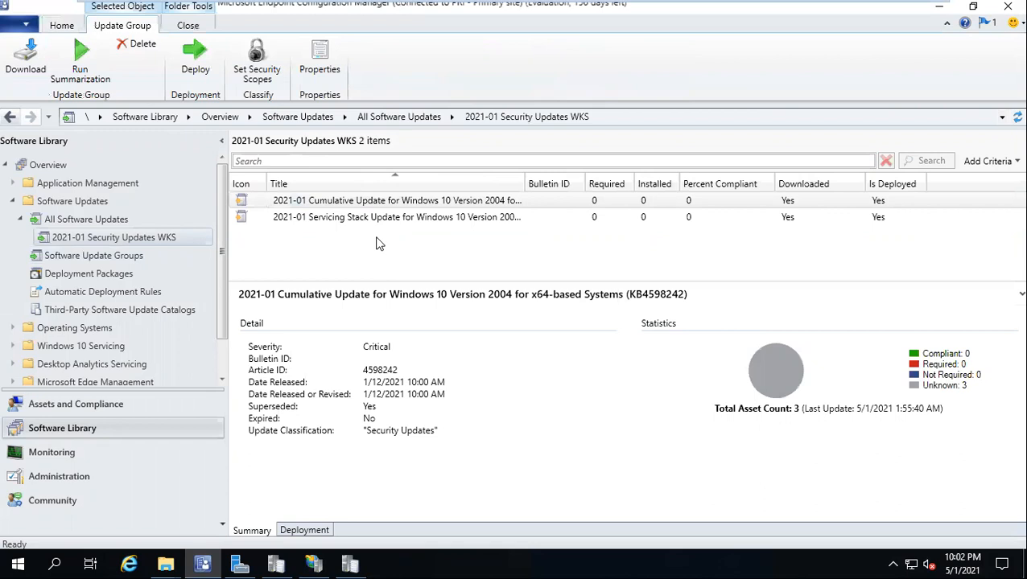
{"action": "left_click", "coordinate": [121, 256]}
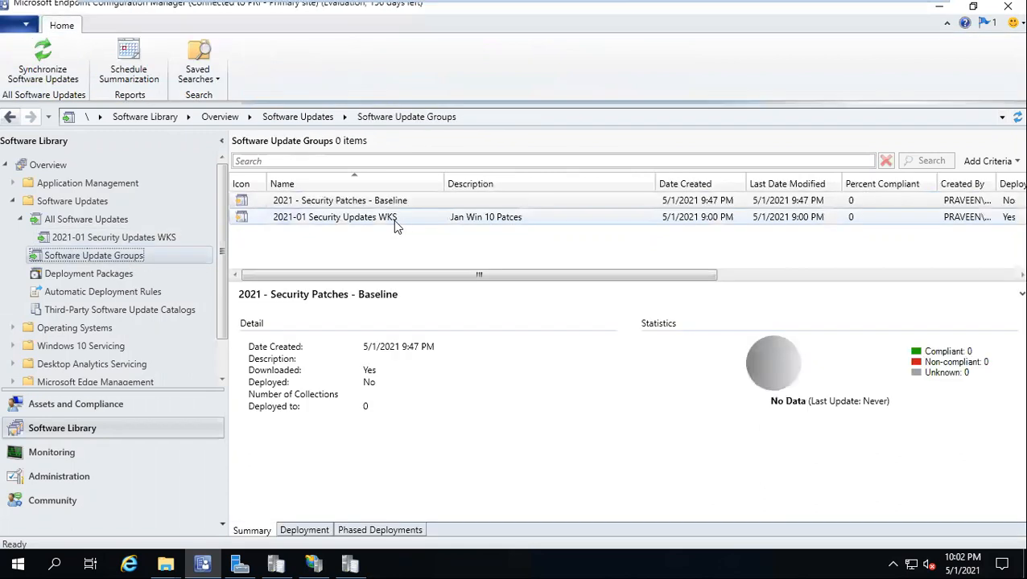
{"action": "left_click", "coordinate": [371, 223]}
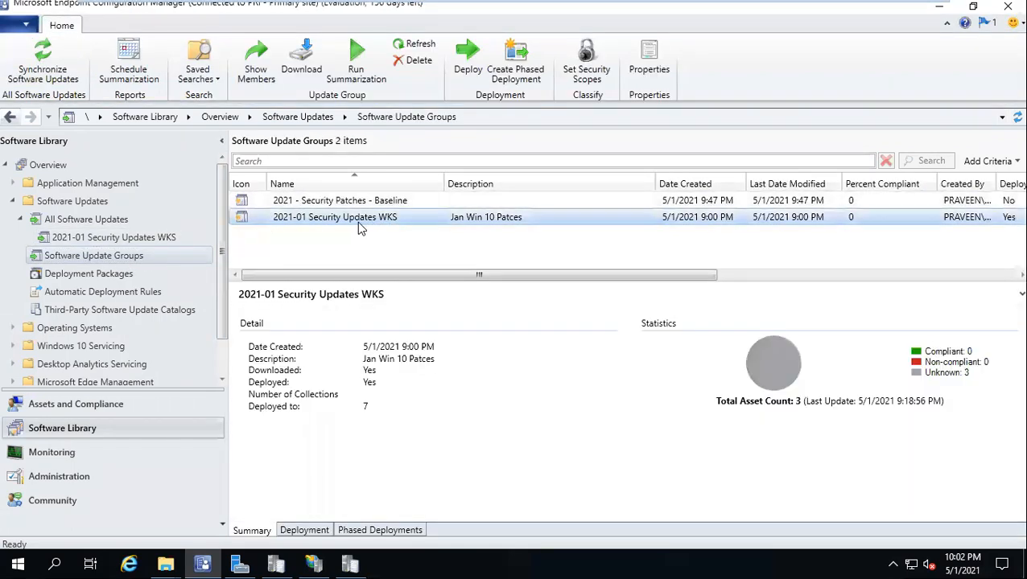
{"action": "left_click", "coordinate": [319, 531]}
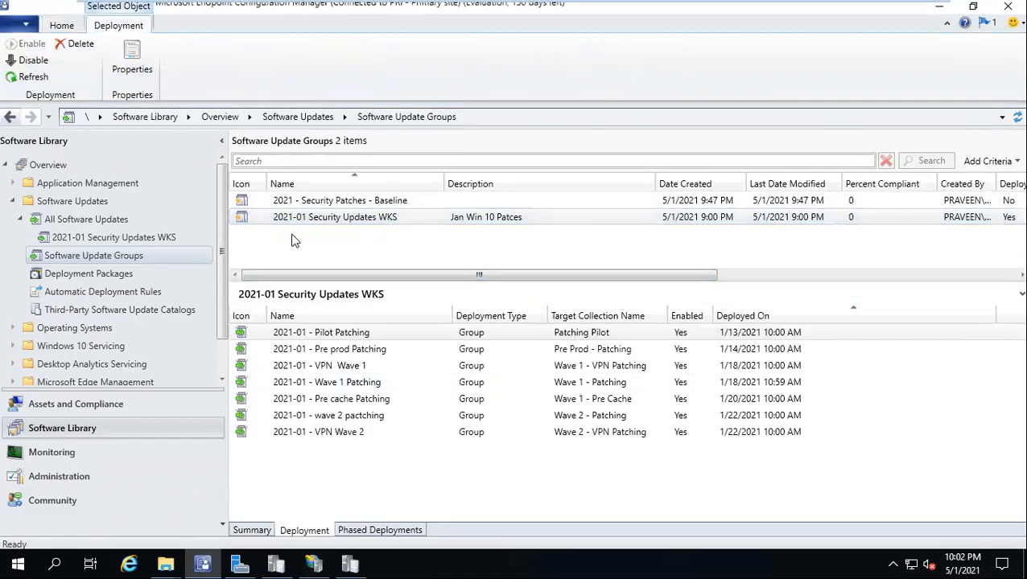
Step: Dismiss the WKS group's actions menu and leave full screen to return to Word
{"action": "right_click", "coordinate": [320, 217]}
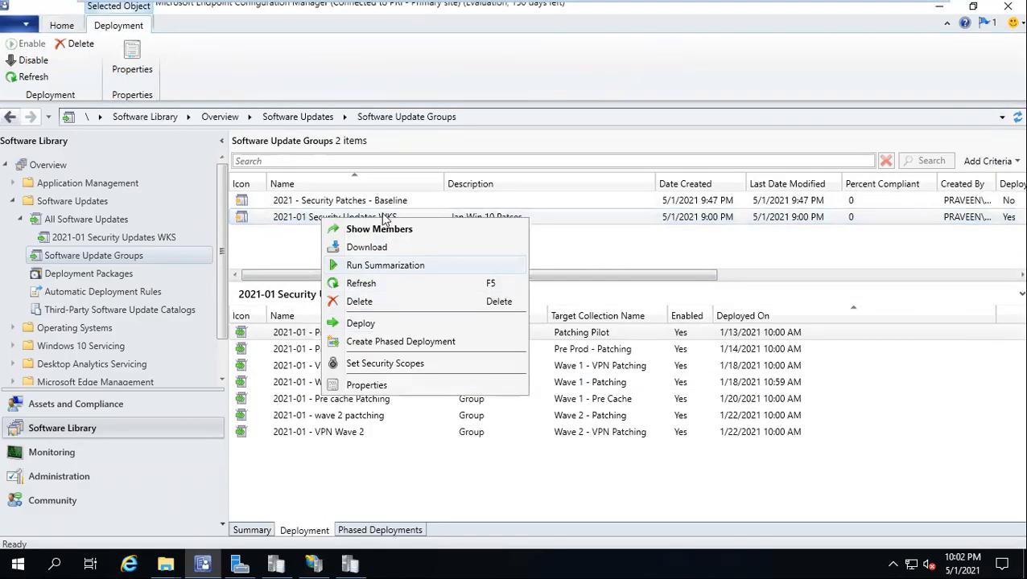
{"action": "left_click", "coordinate": [271, 221]}
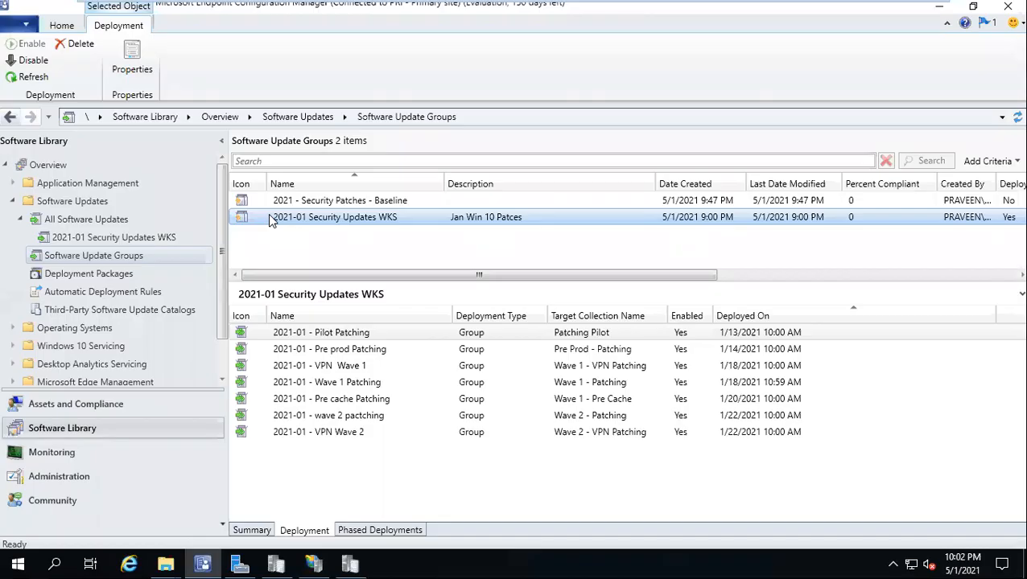
{"action": "mouse_move", "coordinate": [363, 12]}
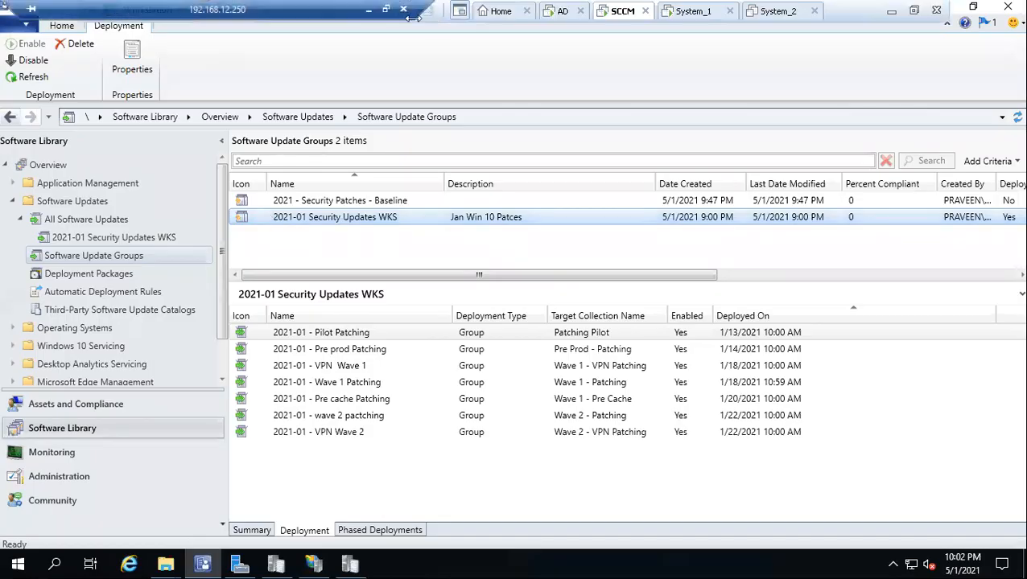
{"action": "left_click", "coordinate": [366, 10]}
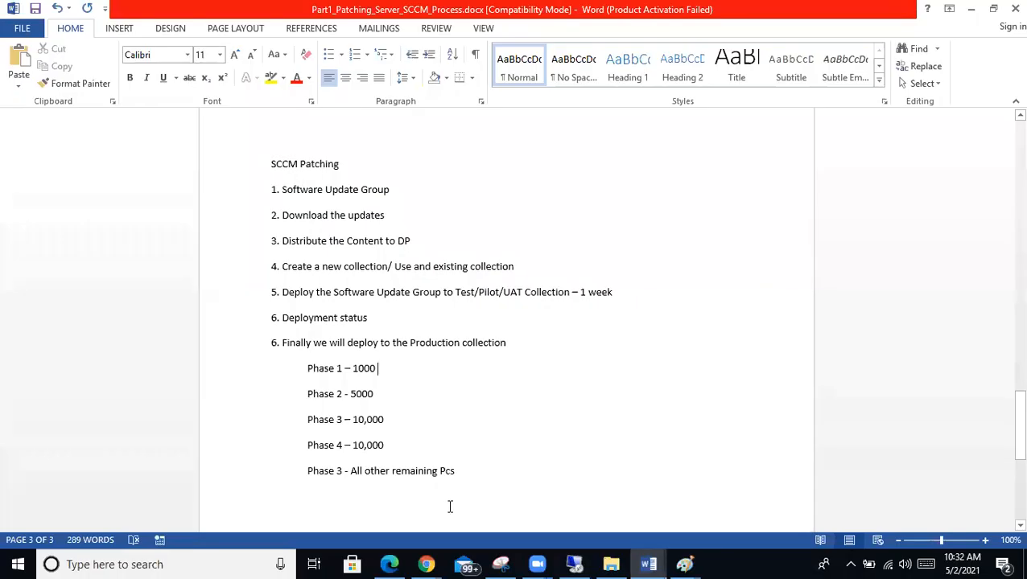